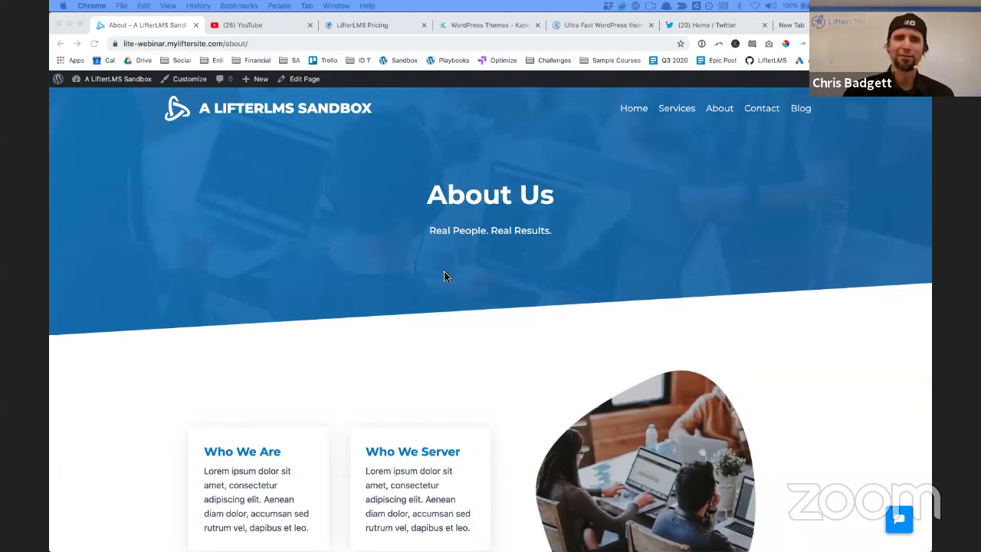
Go from the About page to the home page of the LifterLMS sandbox site
scroll(543, 339, "down", 5)
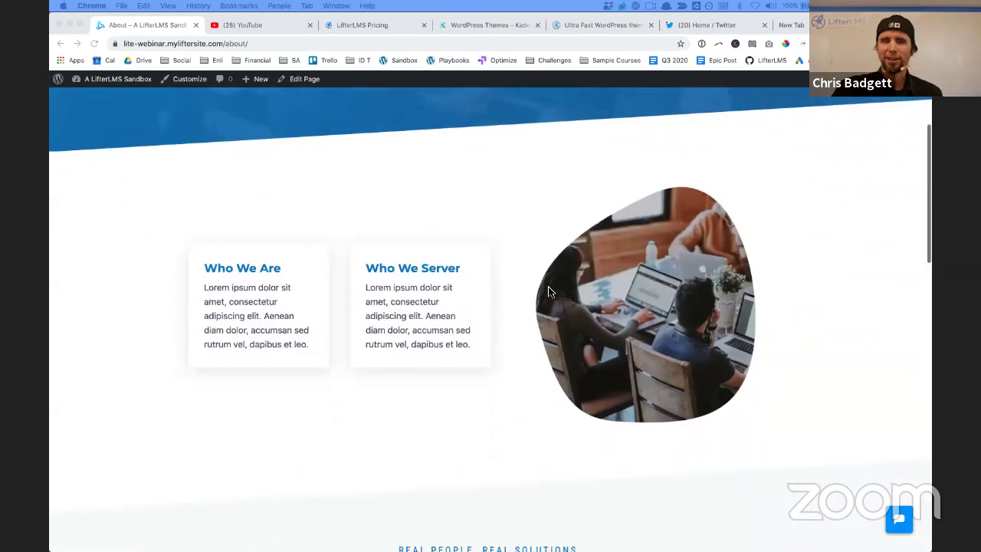
scroll(548, 292, "up", 5)
left_click(307, 111)
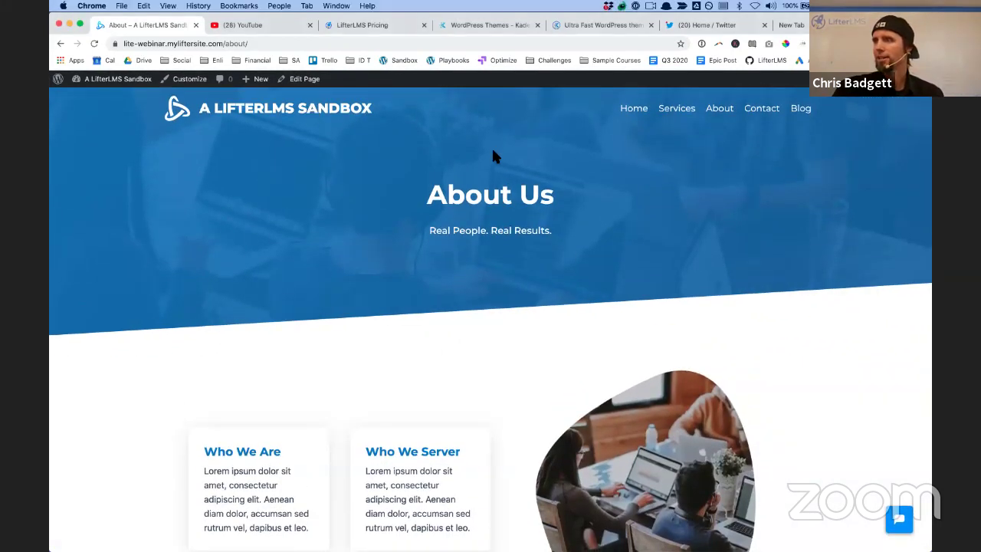
left_click(295, 107)
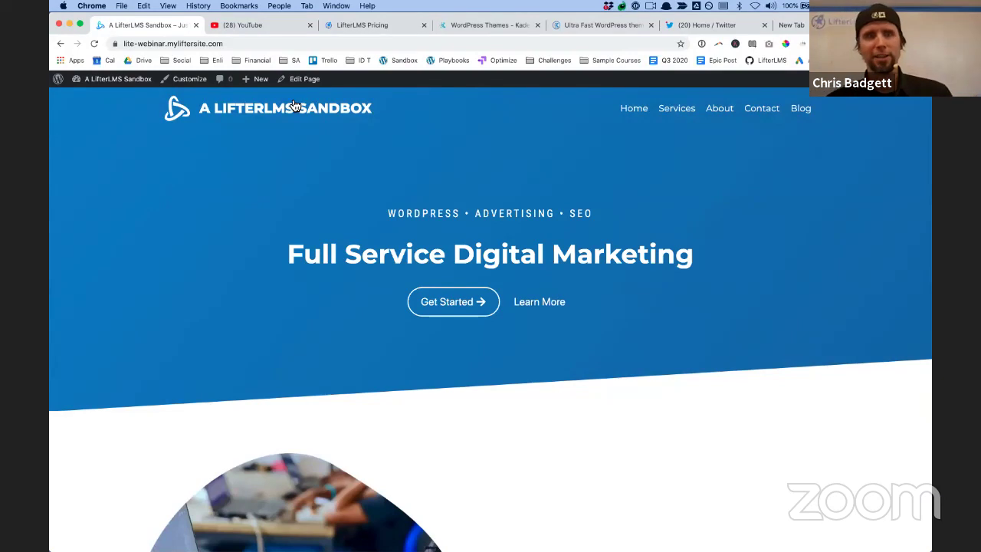
Look through the home page's sections, from the hero banner and service cards to the team, testimonials and free consult call to action
scroll(349, 253, "down", 10)
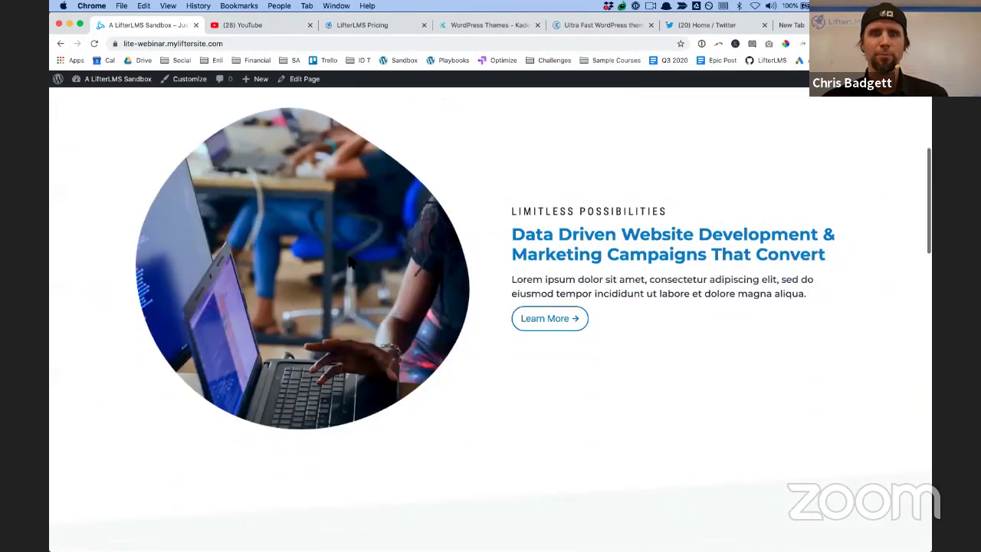
scroll(348, 262, "down", 10)
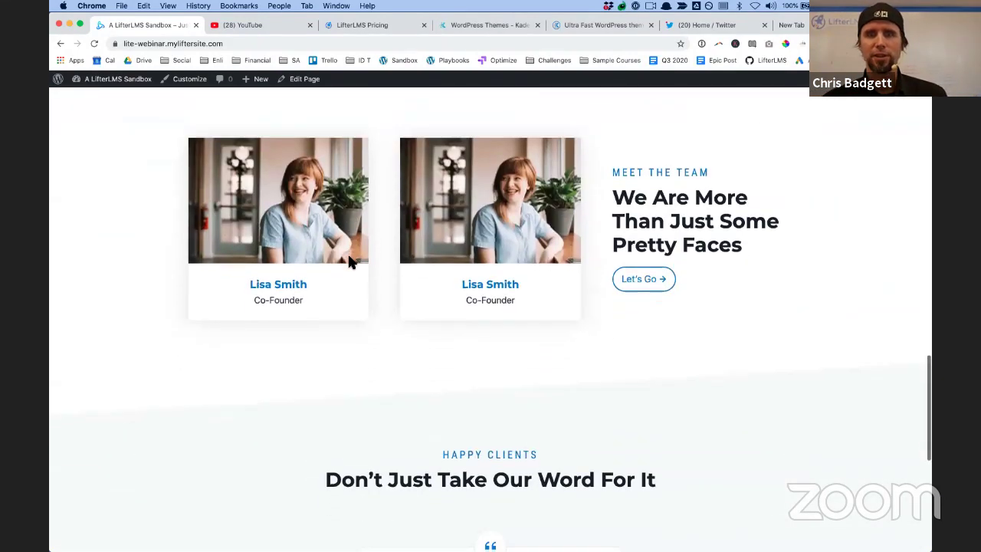
scroll(349, 262, "up", 5)
scroll(348, 261, "up", 5)
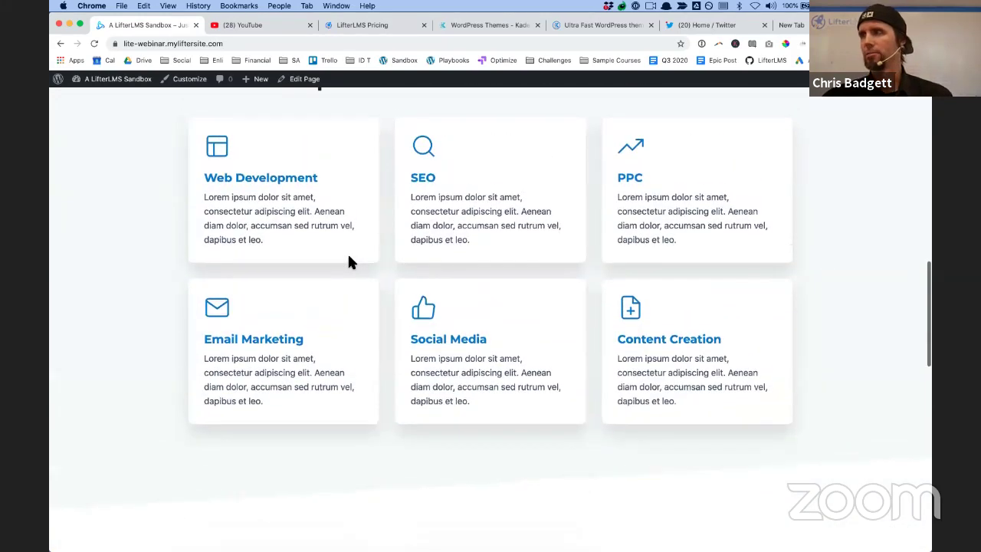
scroll(348, 262, "down", 5)
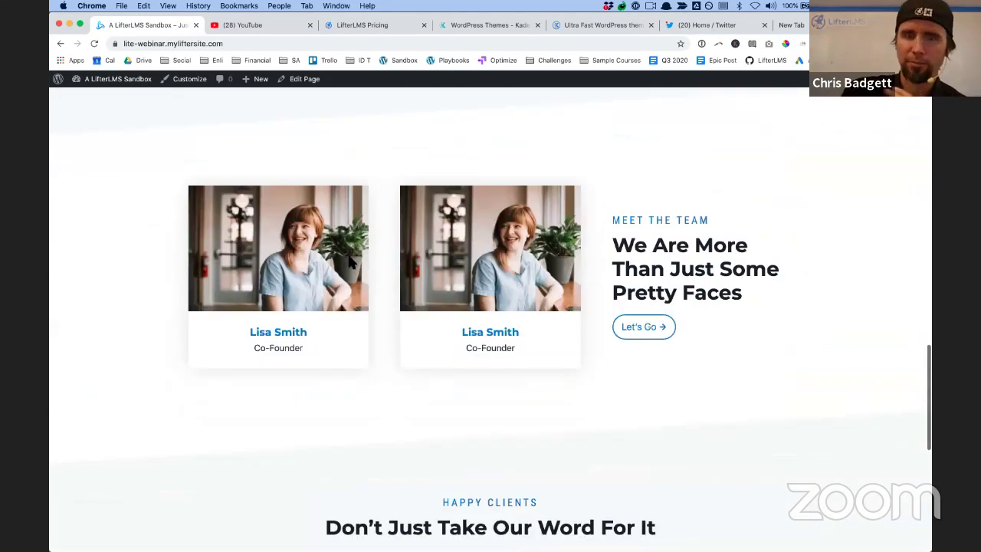
scroll(349, 261, "down", 5)
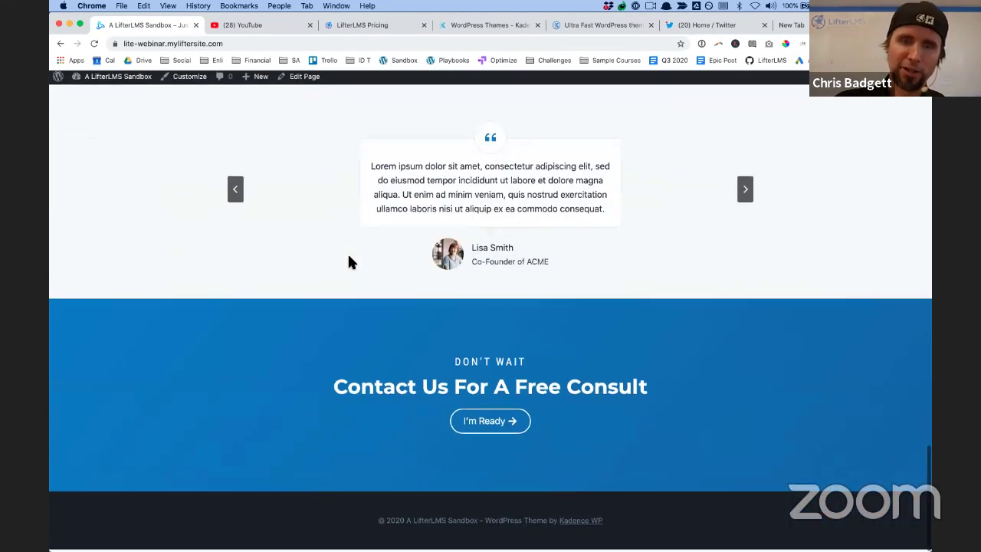
scroll(348, 262, "up", 8)
scroll(349, 261, "up", 10)
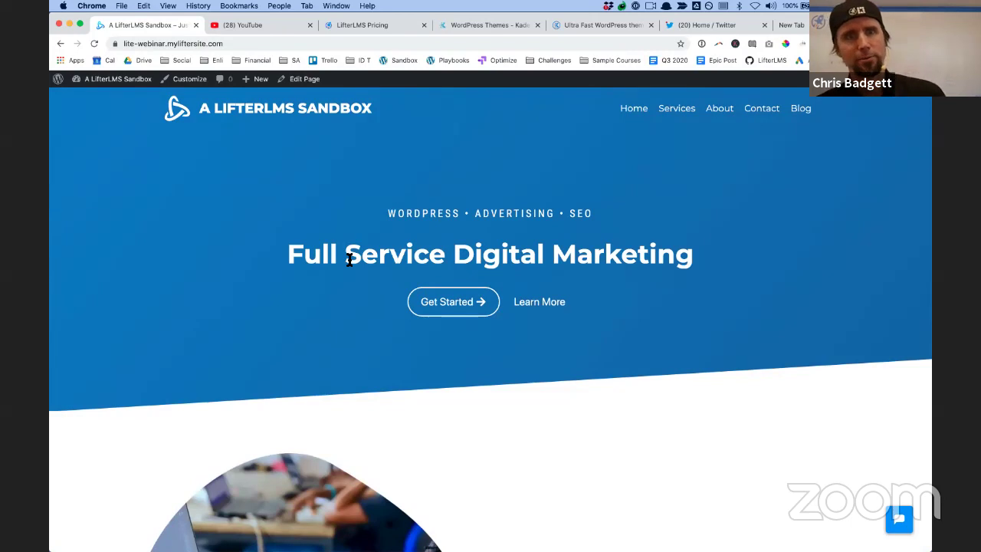
scroll(366, 216, "down", 3)
scroll(367, 216, "up", 4)
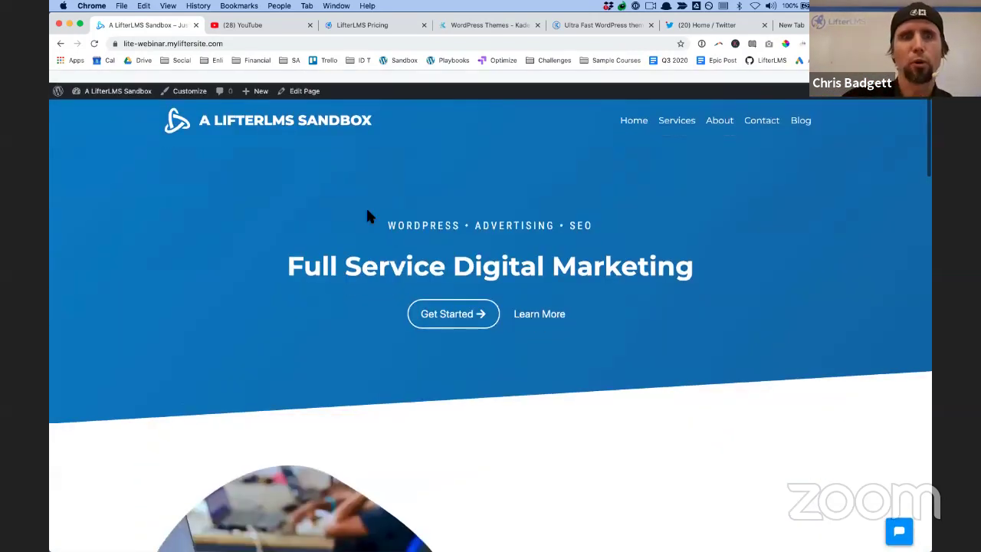
Close the YouTube, LifterLMS Pricing, WordPress Themes, Ultra Fast WordPress theme and Twitter browser tabs
left_click(309, 25)
left_click(310, 25)
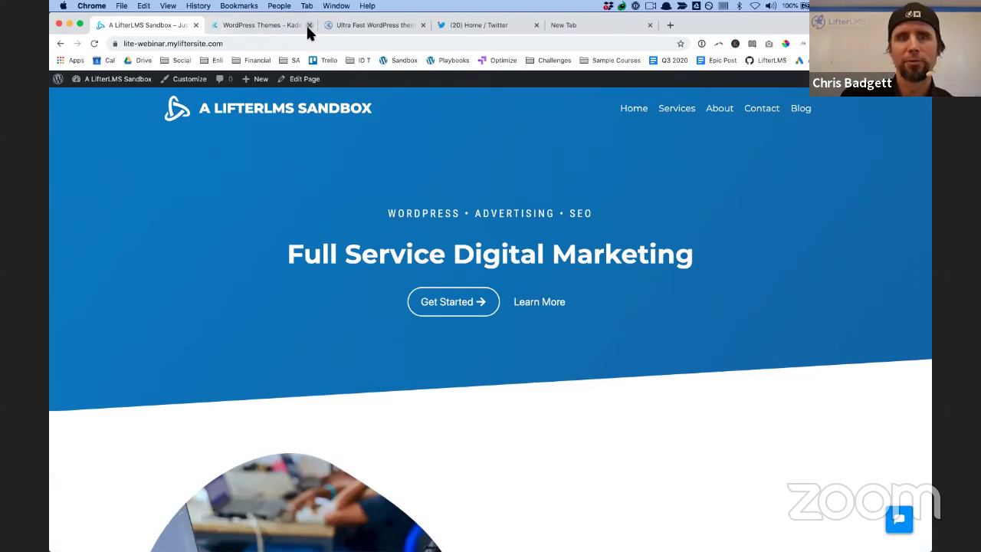
left_click(310, 25)
left_click(310, 25)
left_click(310, 25)
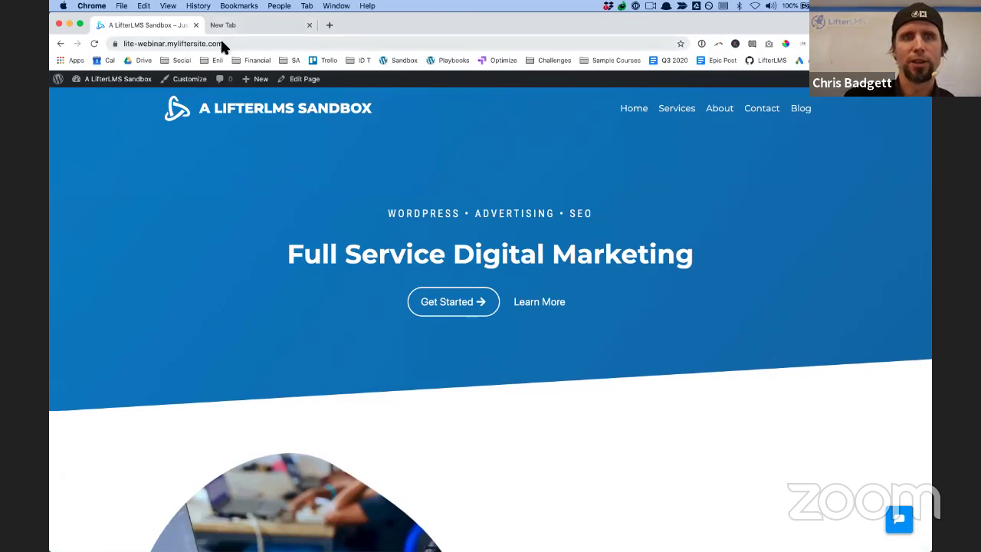
Load blog.lifterlms.com in the empty browser tab and open the post "Free WordPress LMS Block Plugin Now Available"
left_click(229, 32)
type("blo")
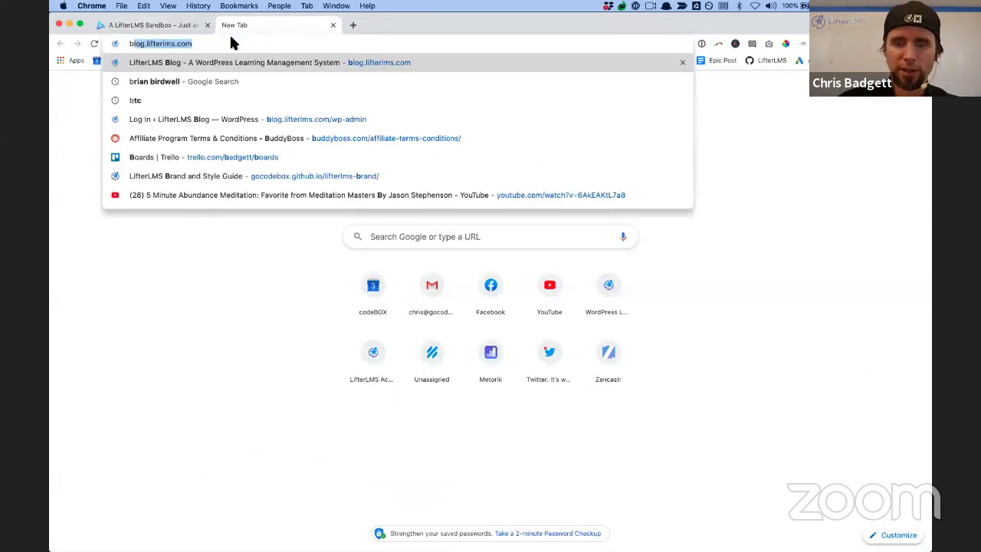
type("g.")
key("Return")
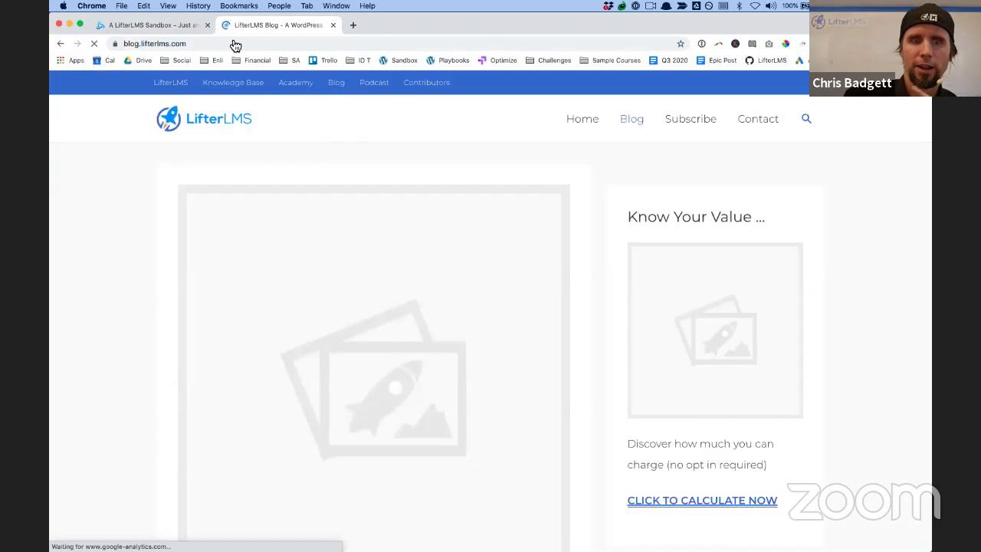
scroll(348, 507, "down", 15)
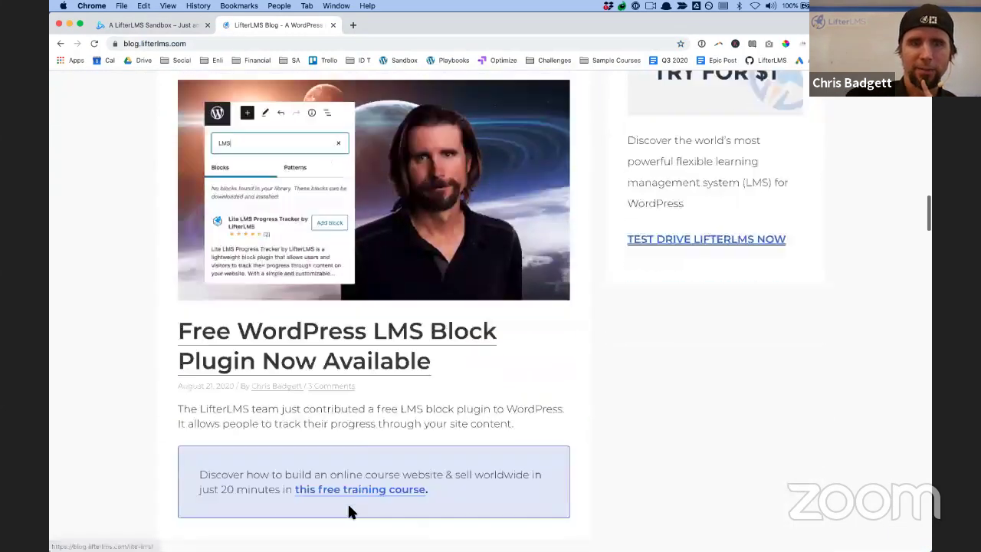
left_click(302, 319)
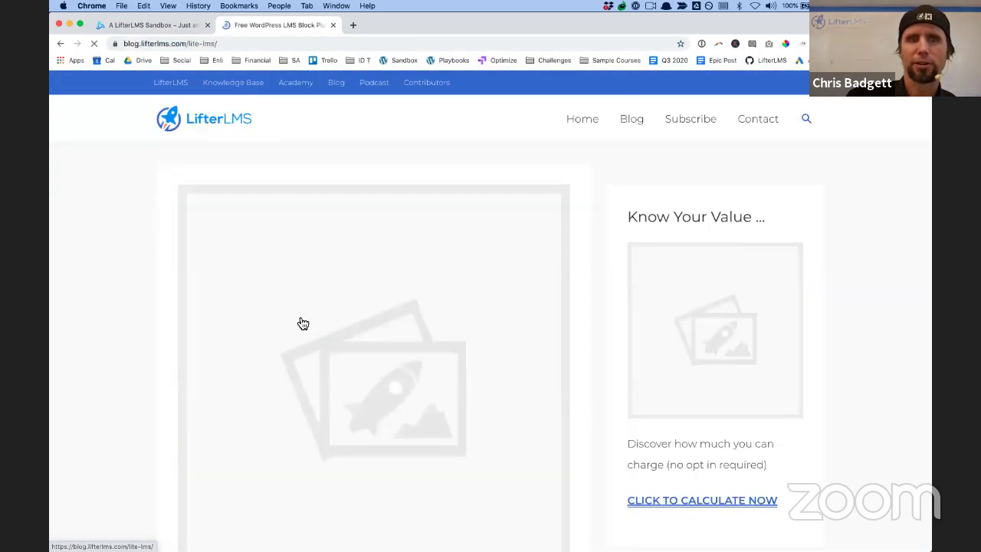
Select the full web address of the free LMS block plugin post
scroll(302, 323, "down", 3)
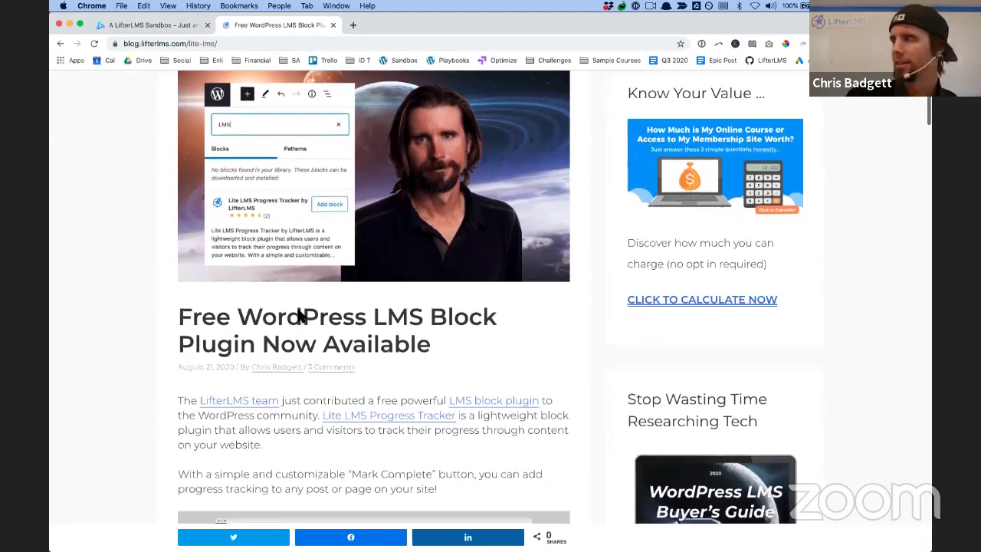
scroll(299, 314, "down", 1)
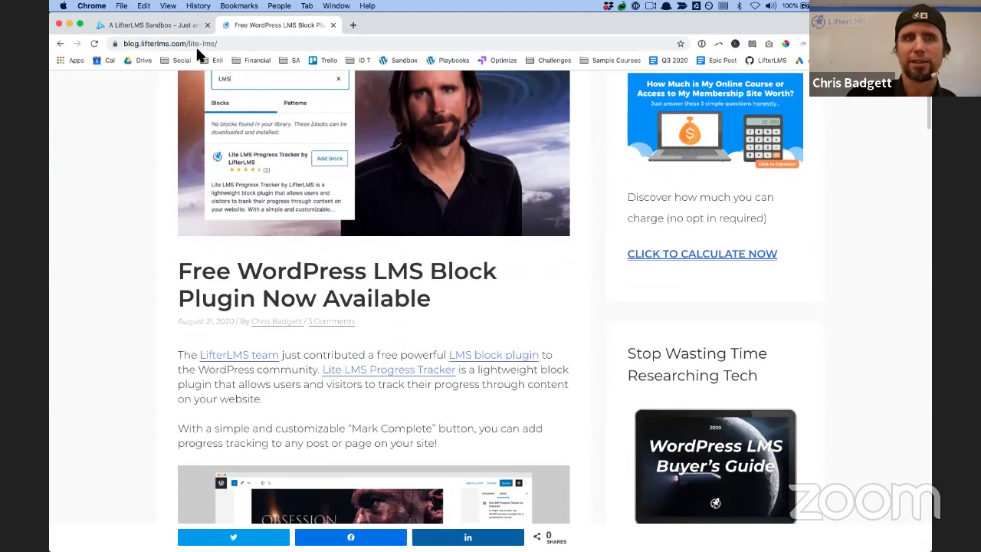
left_click(229, 45)
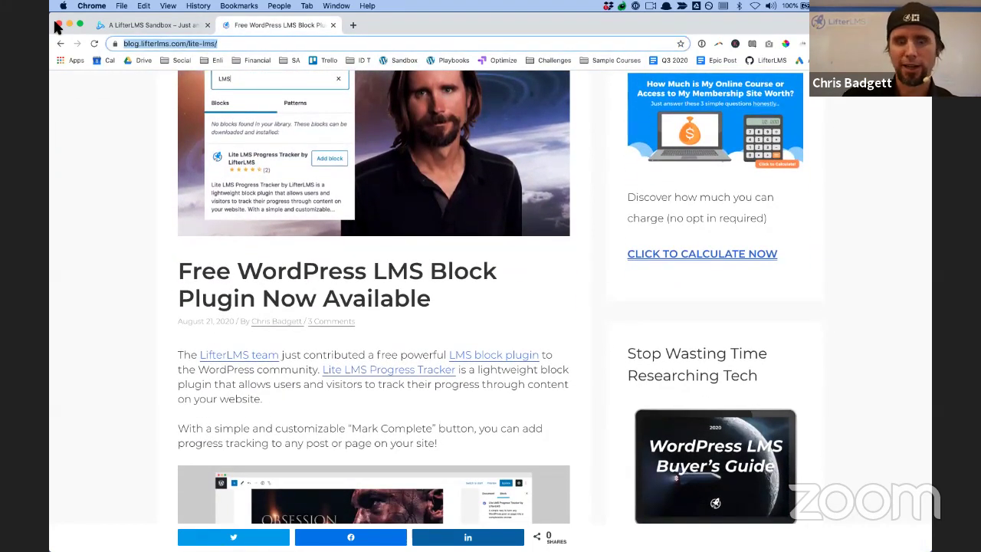
Examine the post's featured image of the block search and its introduction to the Lite LMS Progress Tracker
scroll(465, 463, "down", 6)
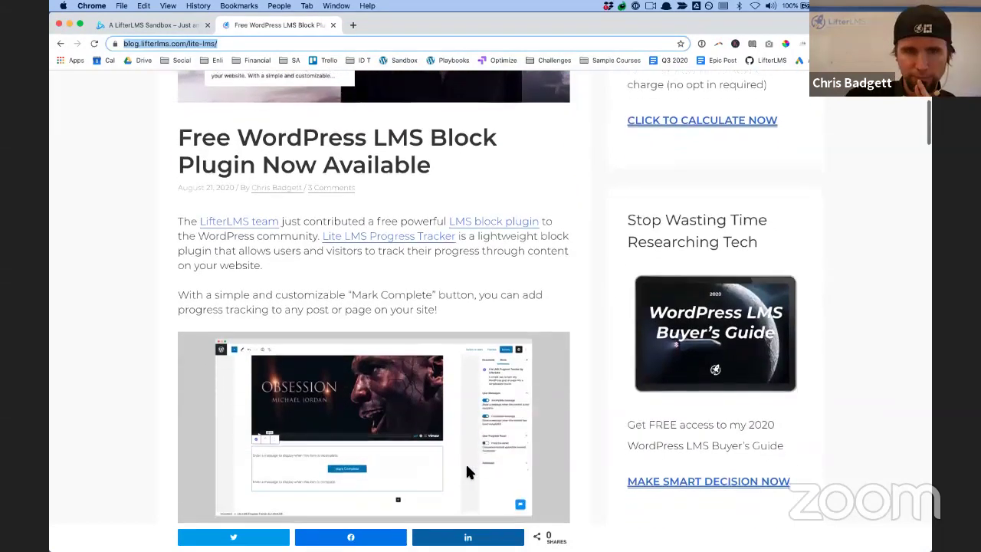
scroll(467, 469, "down", 2)
scroll(468, 469, "up", 1)
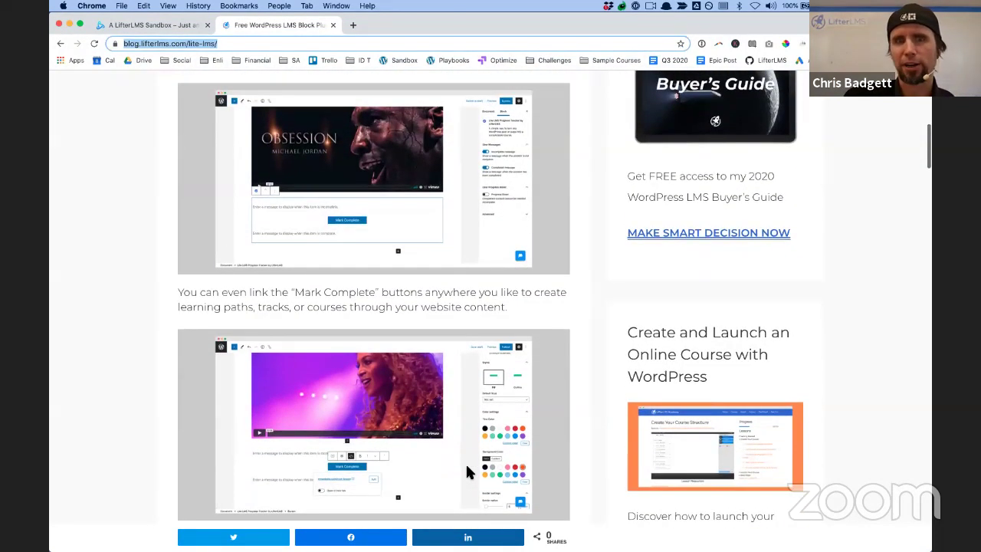
scroll(465, 468, "up", 10)
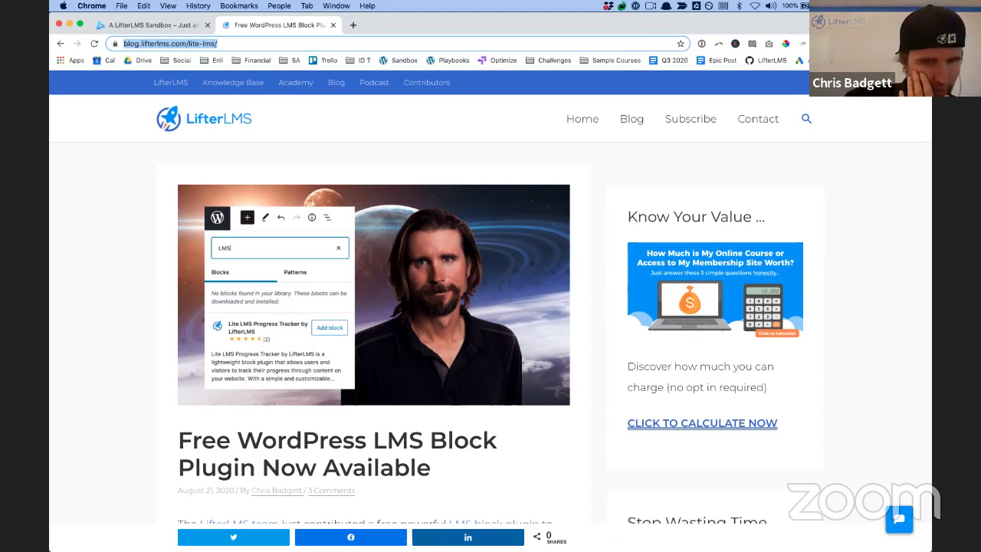
scroll(529, 315, "down", 5)
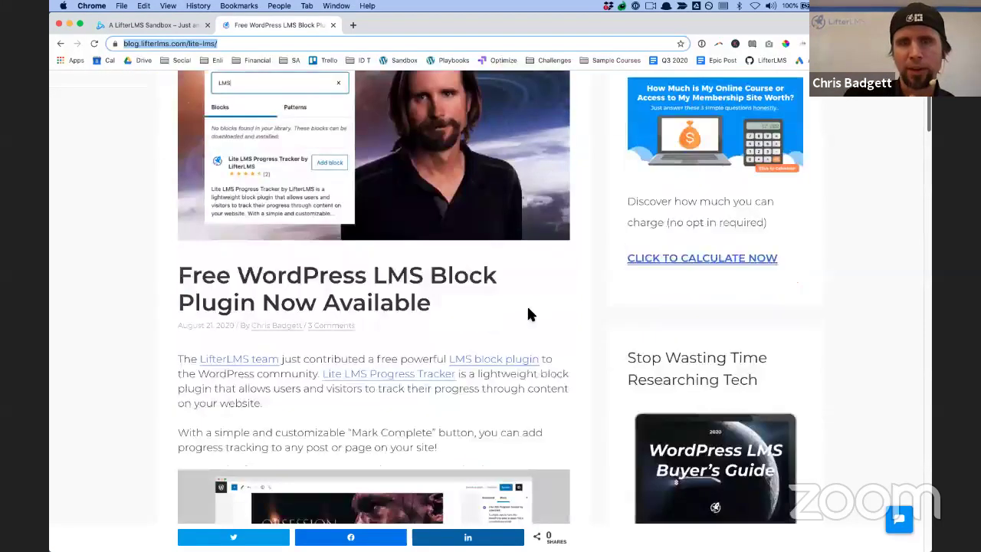
scroll(527, 306, "up", 2)
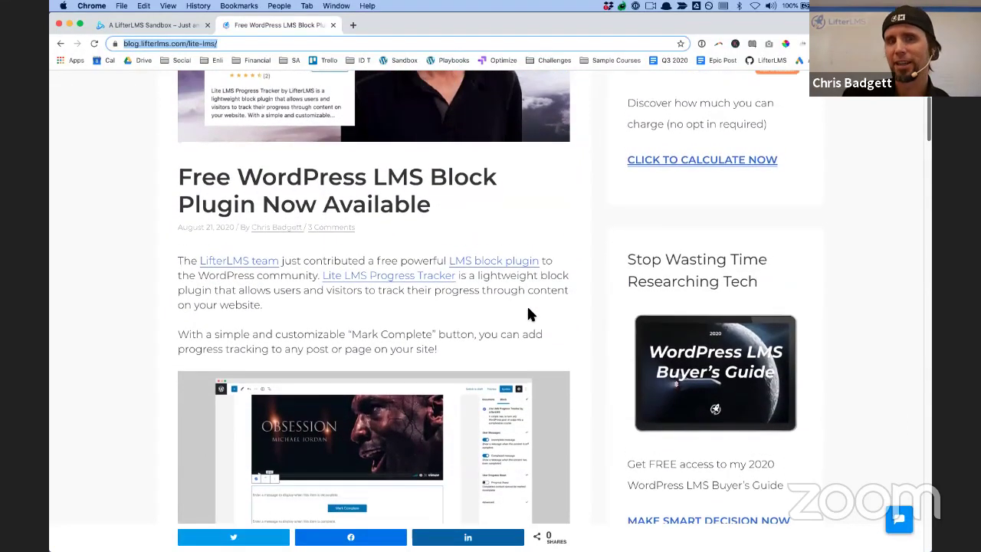
scroll(512, 358, "up", 1)
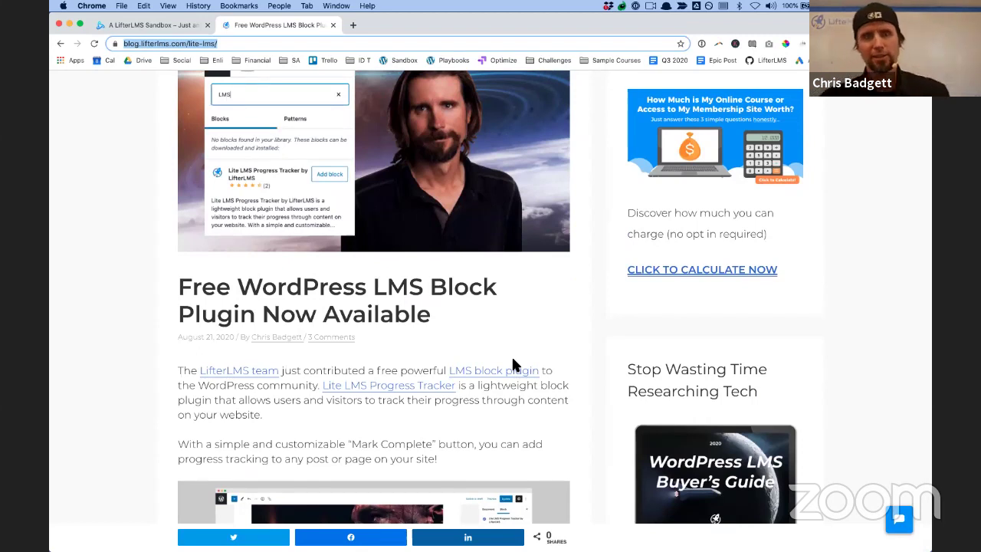
scroll(512, 361, "up", 2)
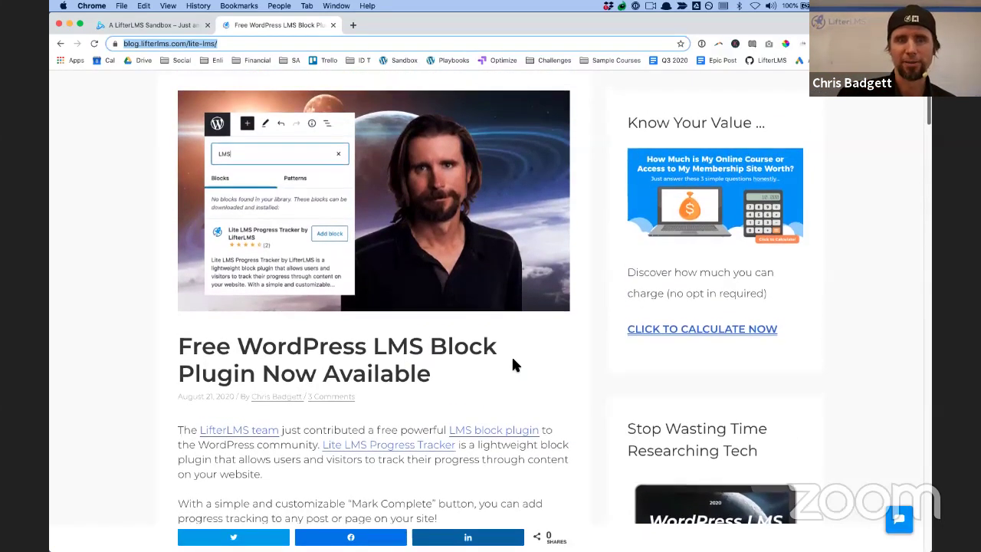
scroll(512, 360, "down", 3)
scroll(512, 360, "up", 1)
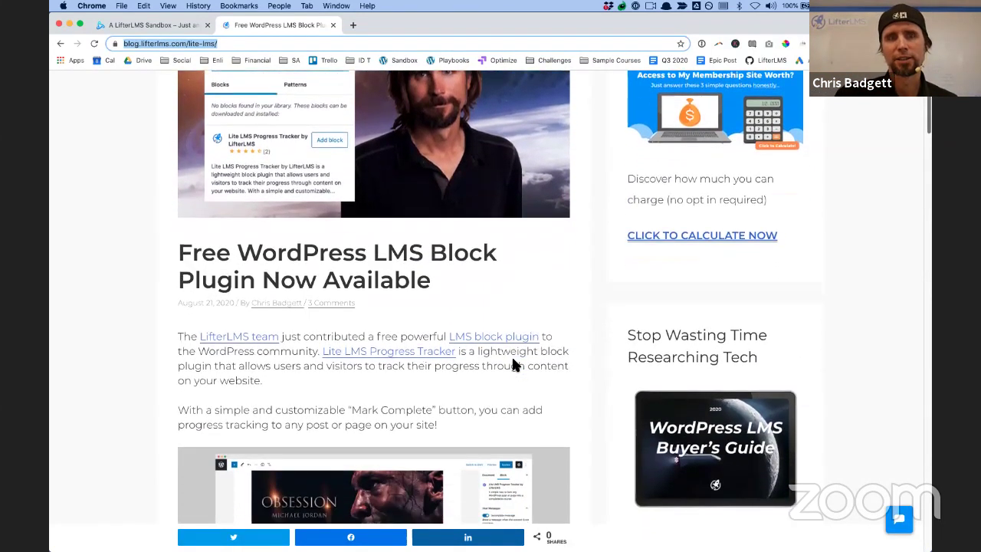
scroll(512, 360, "up", 2)
scroll(513, 361, "down", 1)
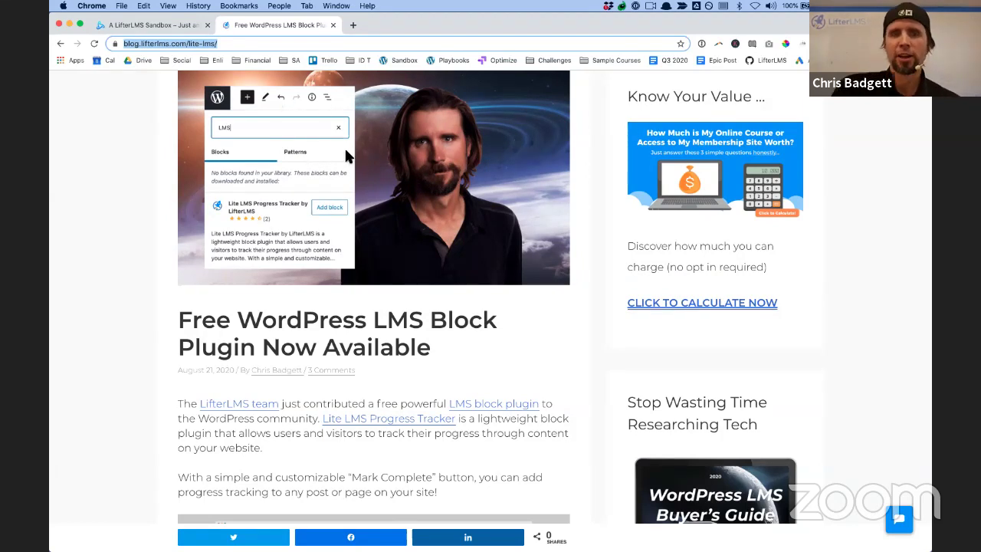
Examine the post's "Mark Complete" button screenshots, the button's link to the next lesson, and the top 3 benefits section
scroll(346, 155, "down", 5)
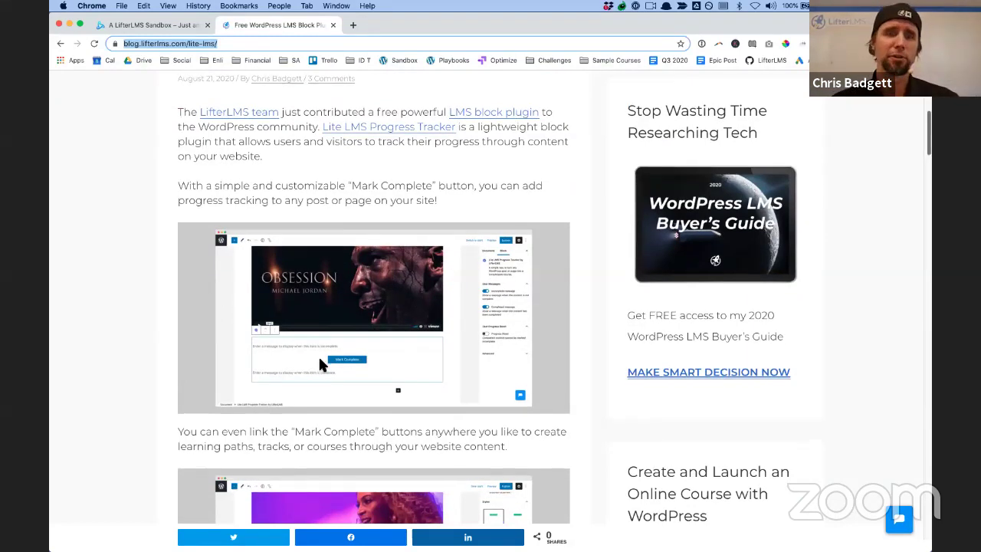
scroll(320, 365, "down", 3)
scroll(320, 365, "down", 2)
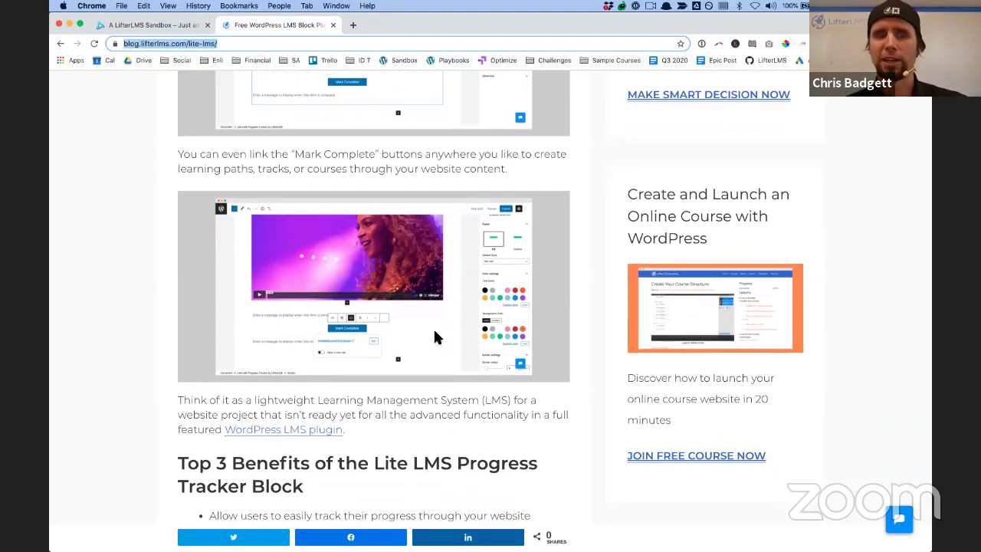
scroll(433, 327, "down", 2)
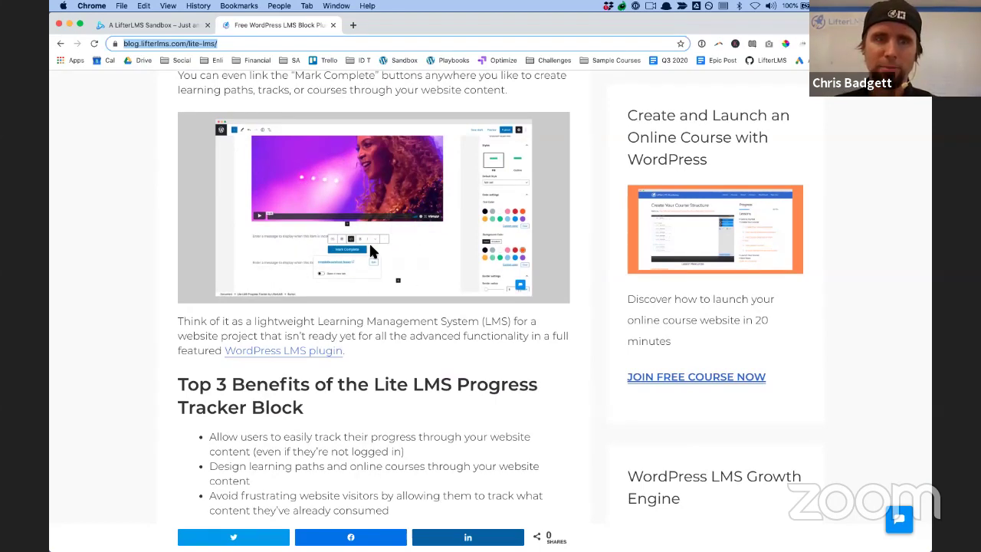
scroll(368, 244, "up", 5)
scroll(357, 214, "left", 3)
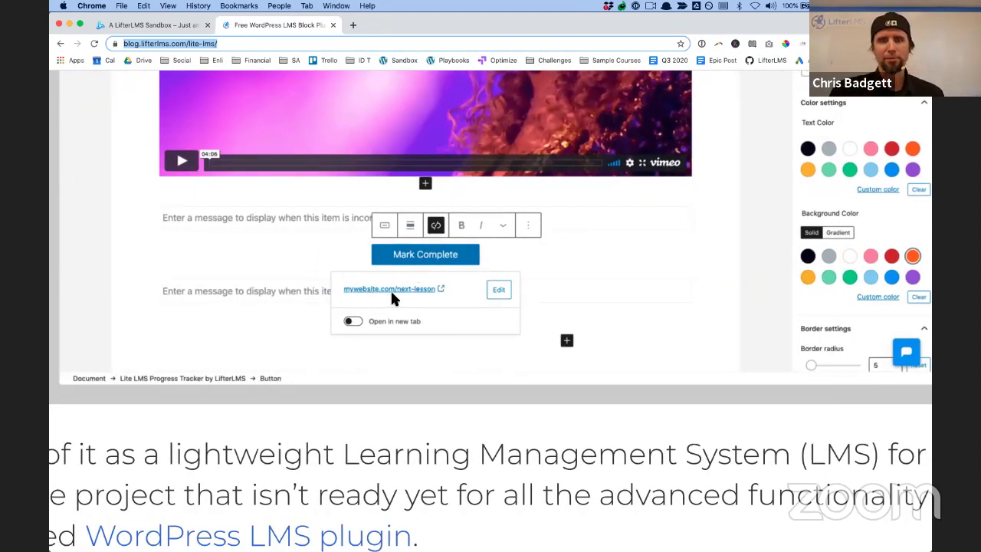
scroll(580, 341, "down", 5)
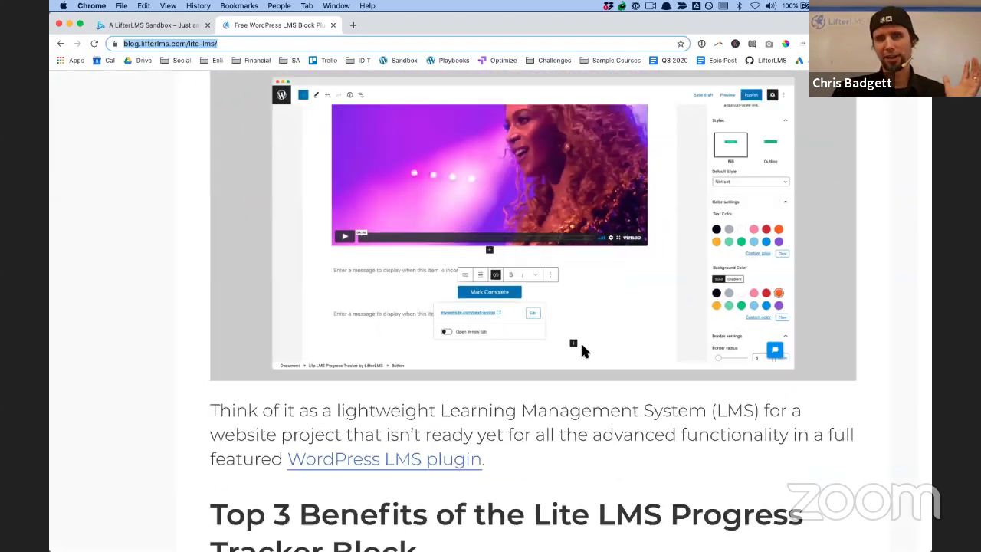
scroll(580, 341, "down", 5)
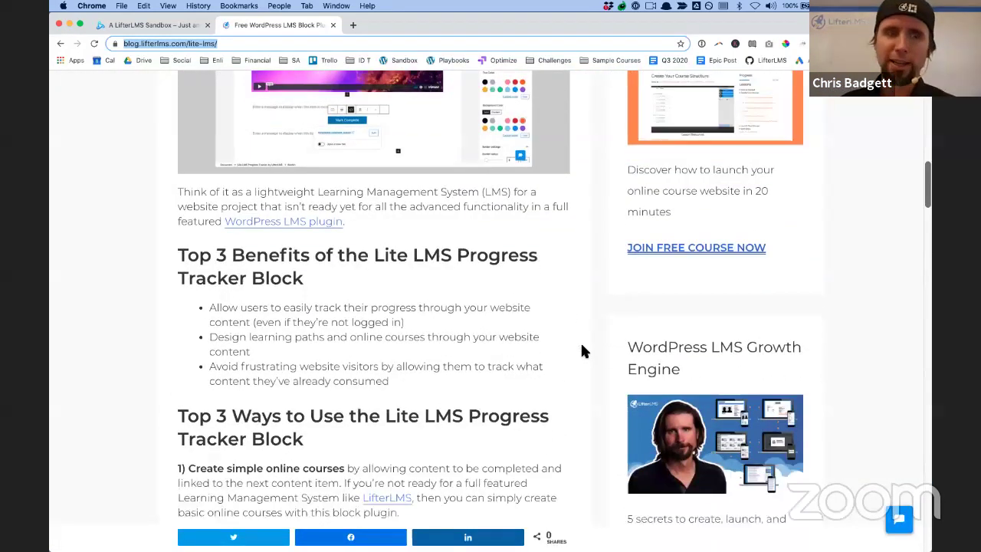
scroll(383, 351, "up", 5)
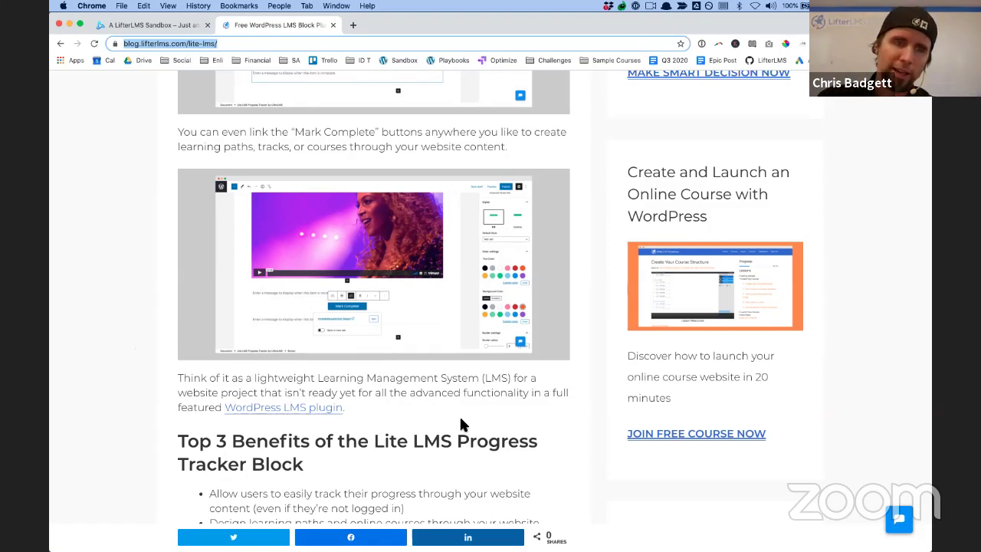
Examine the post's top 3 benefits, the ways to use the Lite LMS block, and its block editor installation instructions
scroll(460, 420, "down", 3)
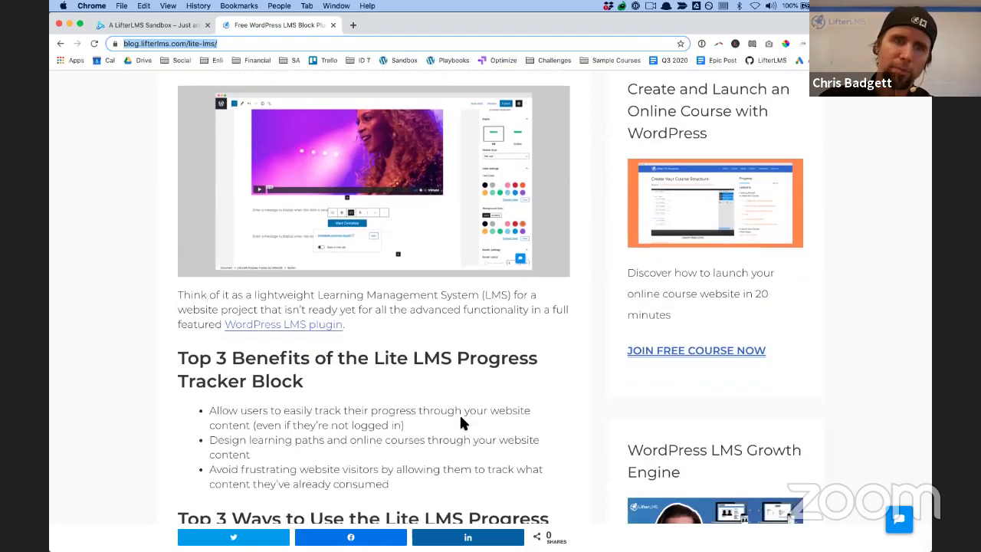
scroll(461, 418, "down", 3)
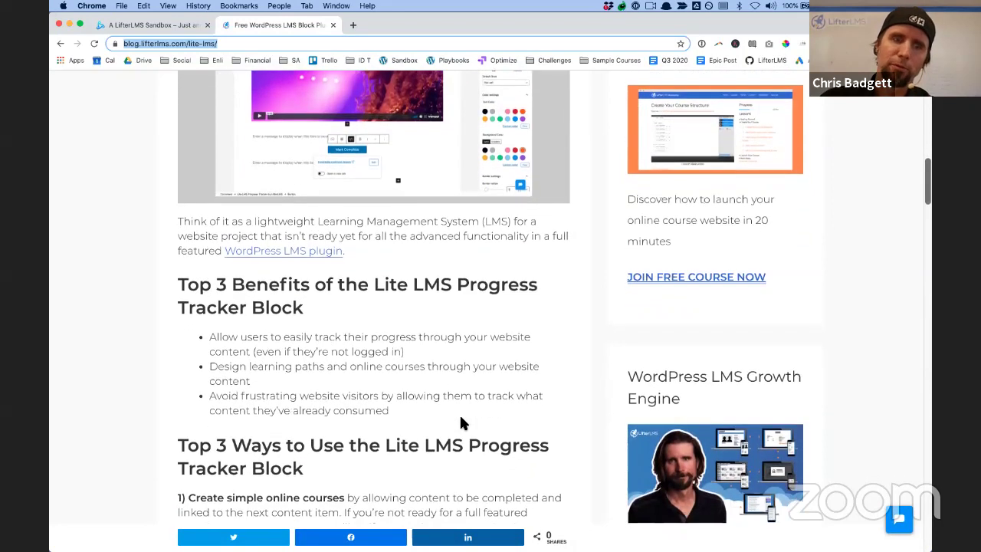
scroll(461, 420, "down", 10)
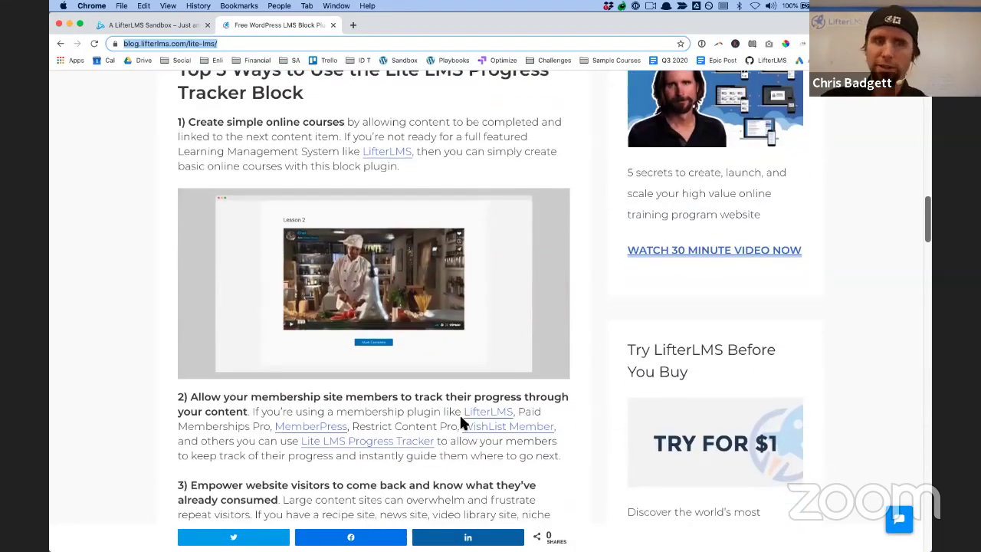
scroll(460, 420, "down", 3)
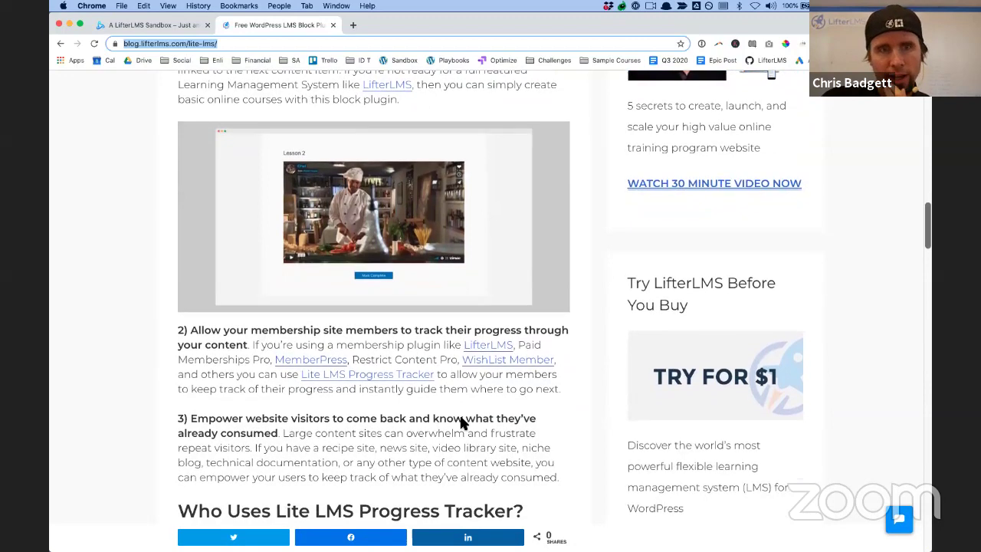
scroll(461, 421, "down", 13)
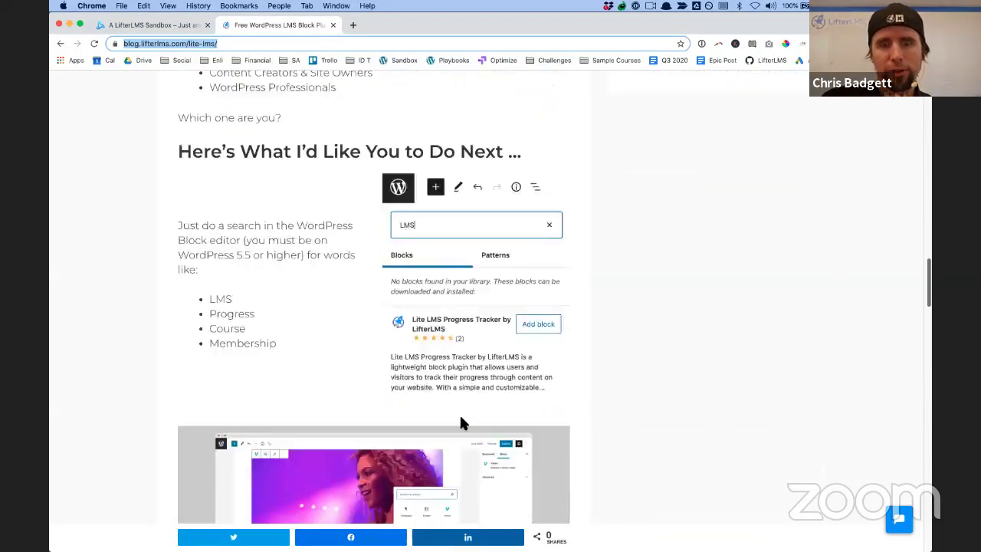
scroll(461, 420, "down", 4)
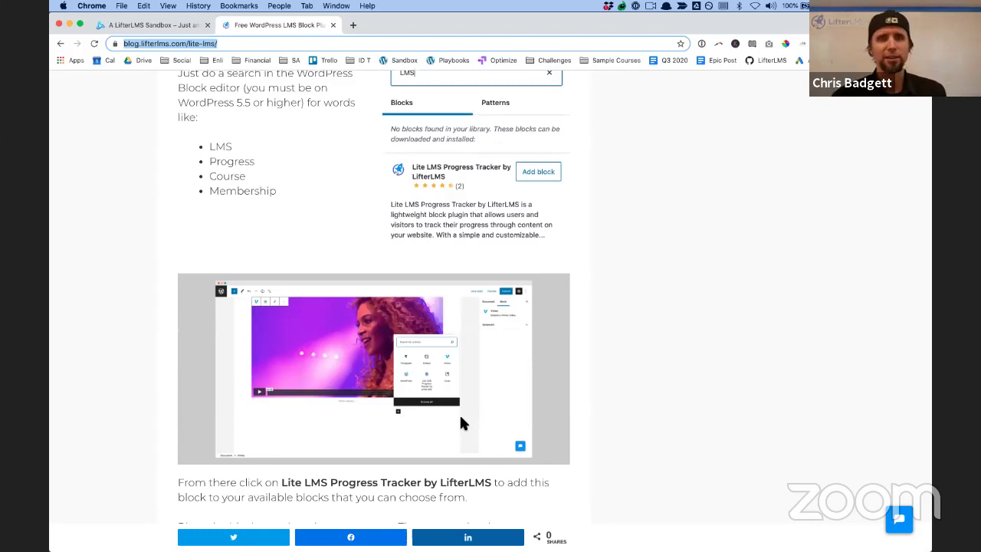
scroll(460, 422, "down", 14)
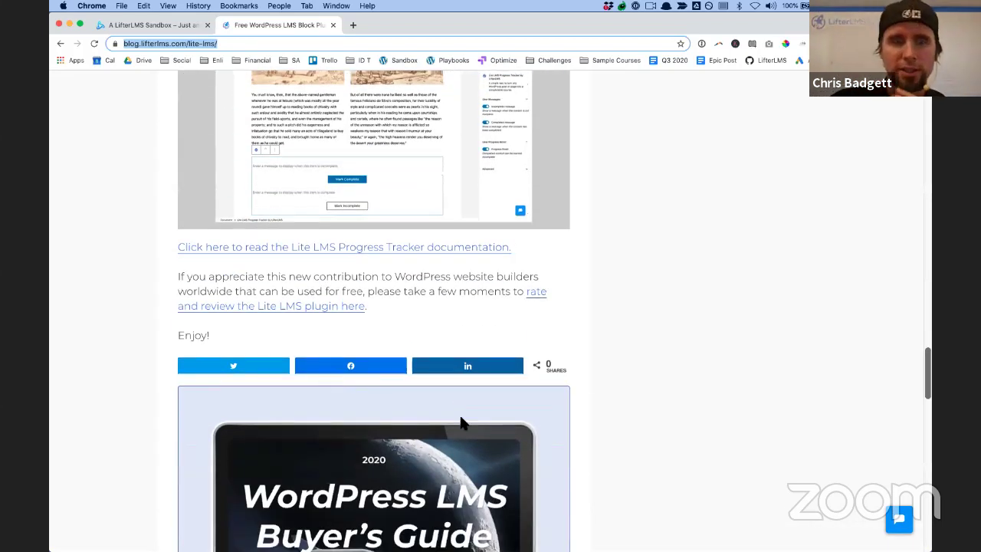
scroll(461, 422, "up", 14)
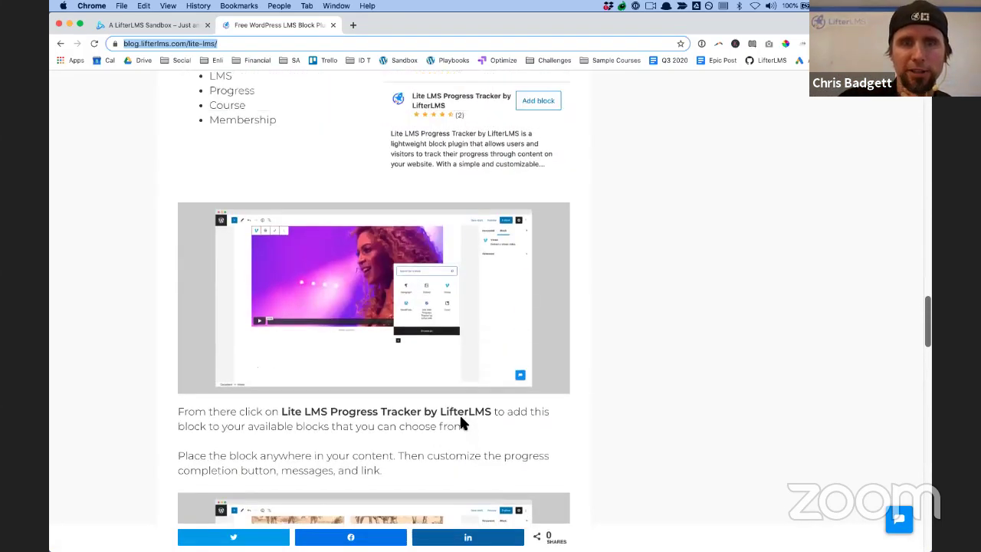
scroll(461, 422, "up", 20)
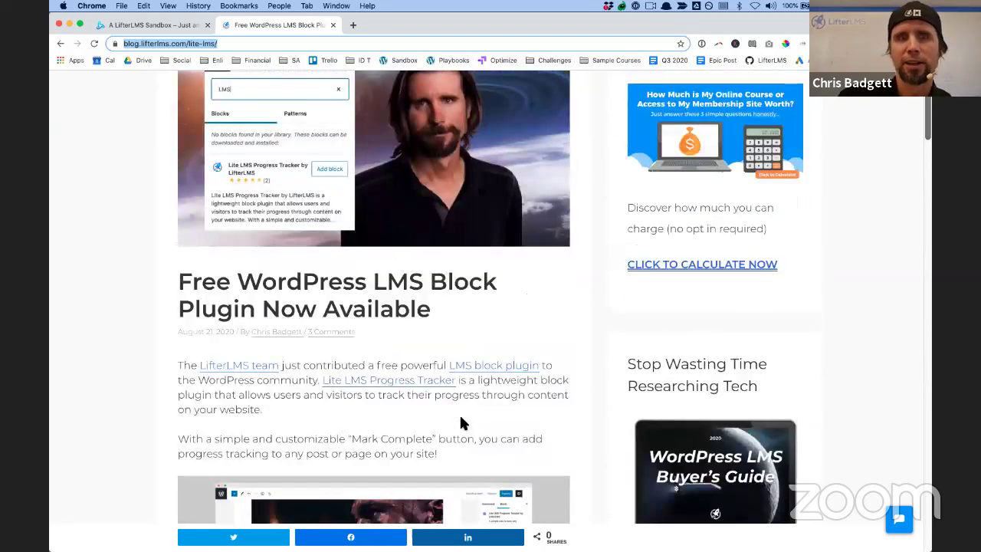
scroll(461, 422, "up", 5)
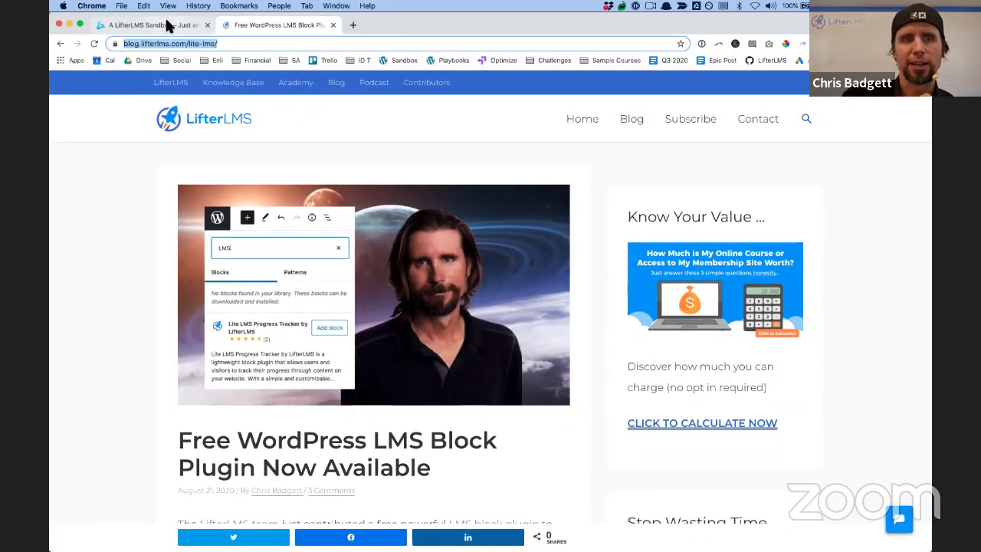
Switch to the sandbox site, look over its home page and Services link, and return to the home page
left_click(167, 25)
scroll(287, 151, "down", 3)
scroll(288, 151, "up", 3)
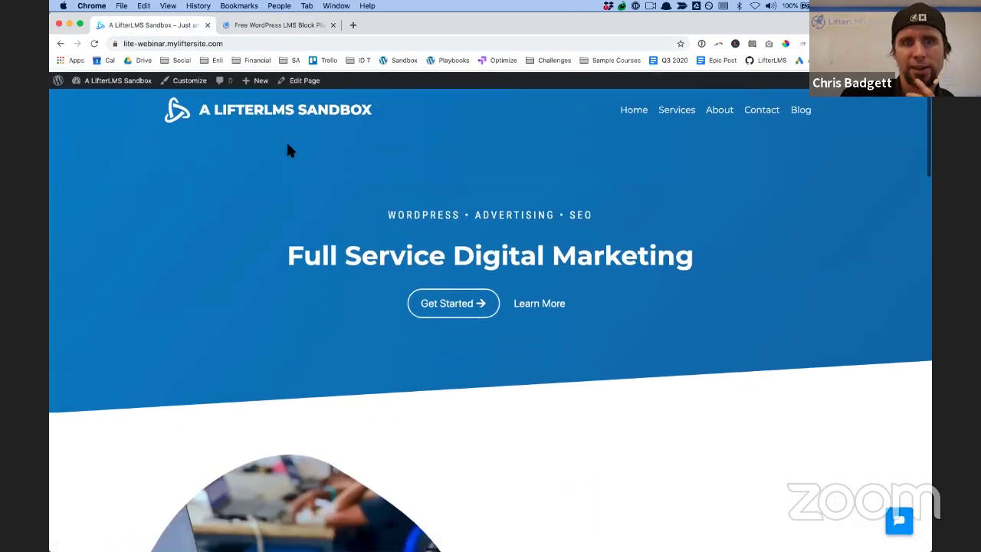
left_click(685, 115)
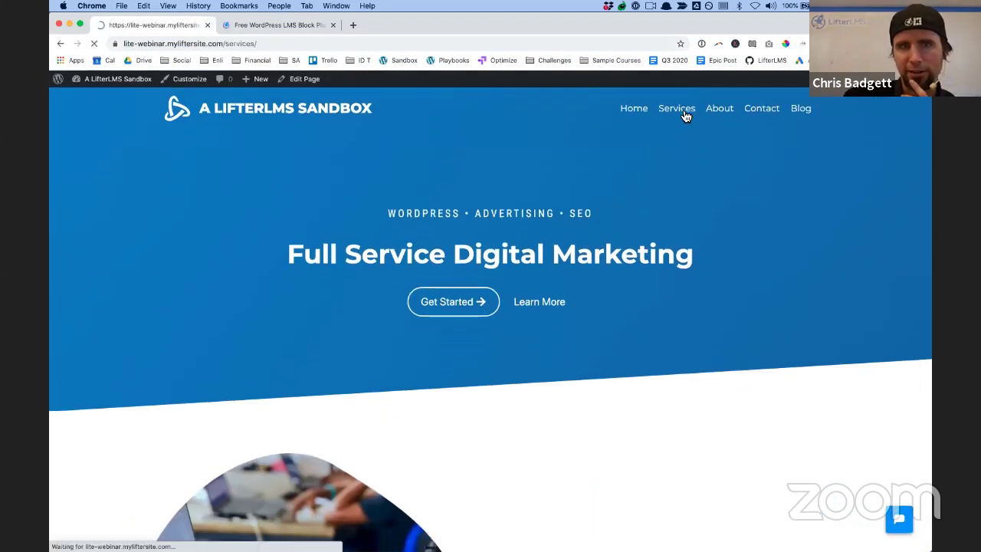
left_click(316, 114)
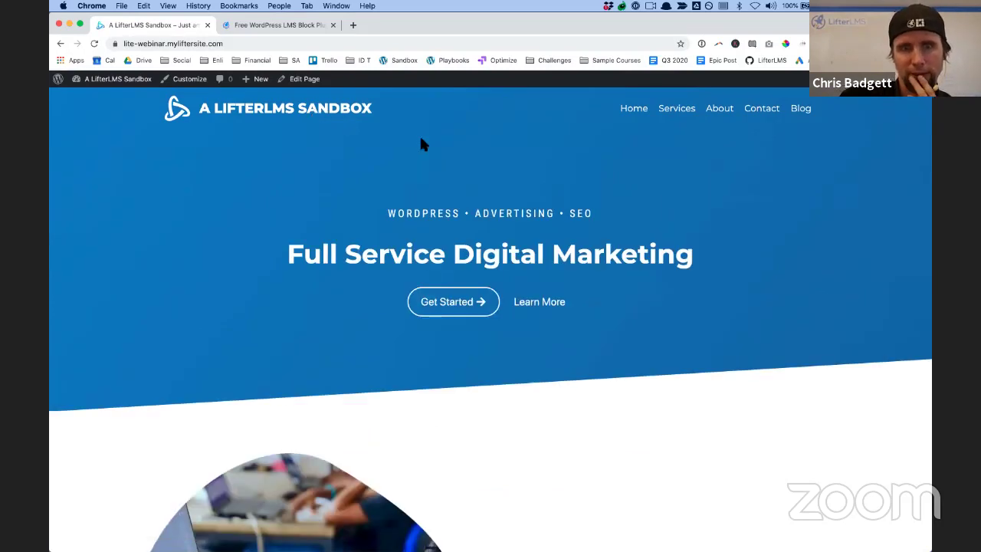
Create a new page on the sandbox site, dismiss the welcome guide, and title the page "Special Training"
mouse_move(264, 80)
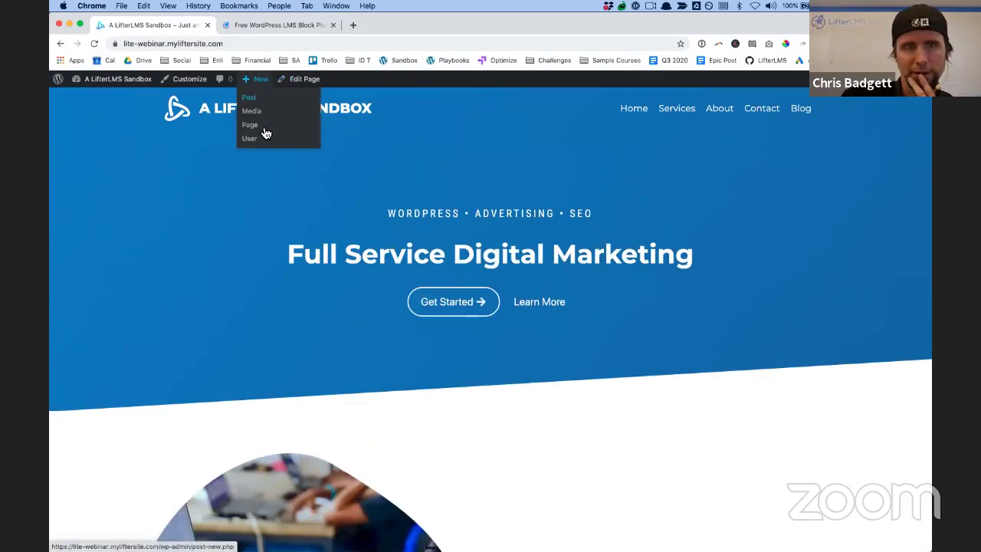
left_click(263, 129)
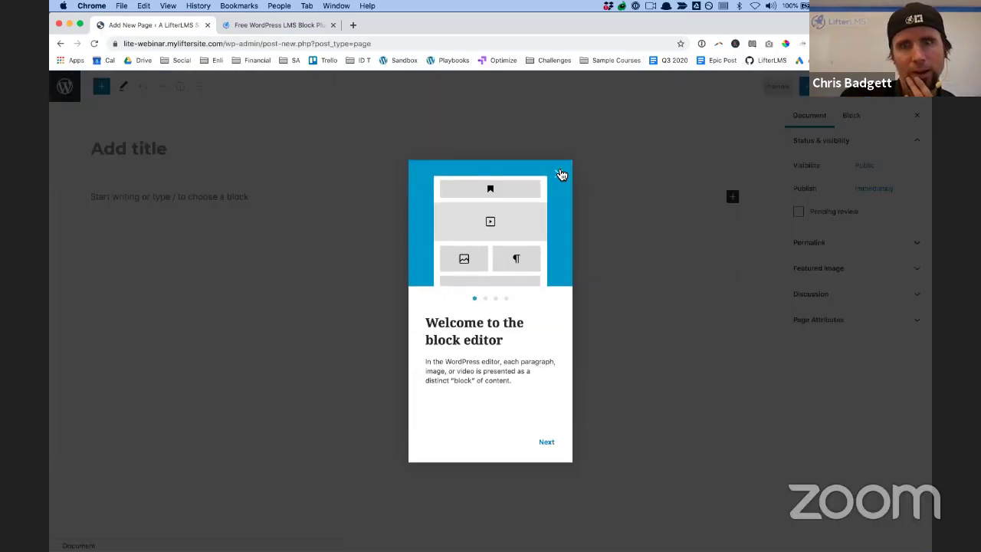
left_click(558, 169)
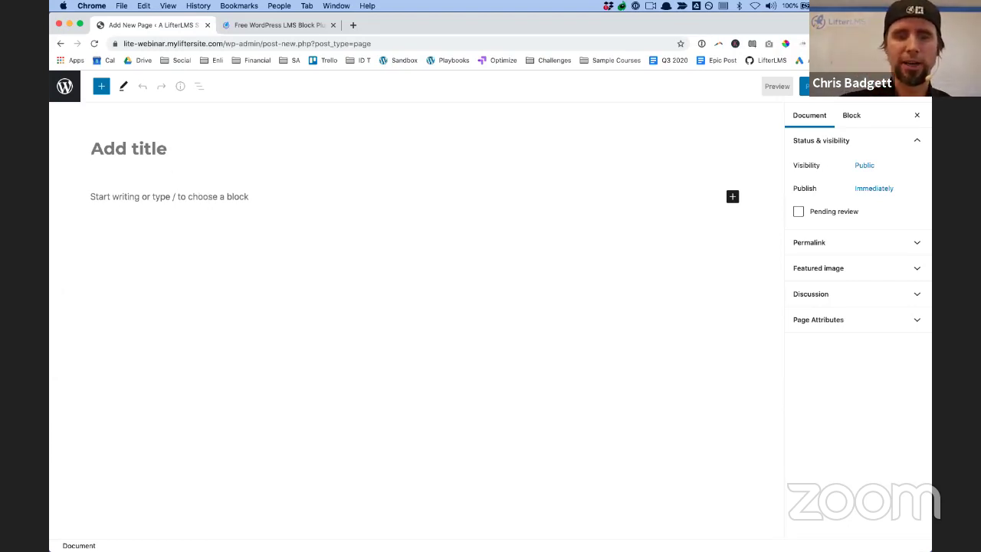
type("Training")
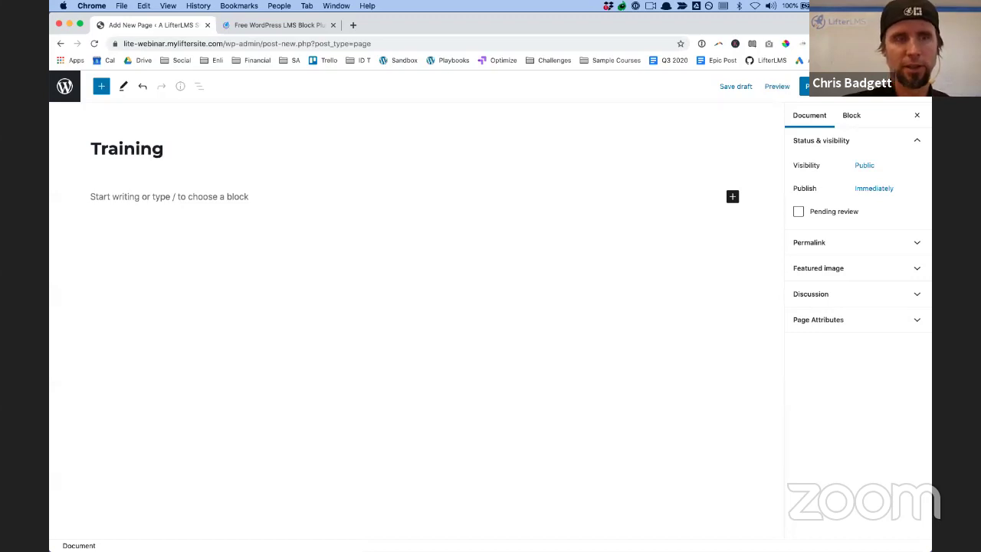
left_click(91, 149)
type("Special")
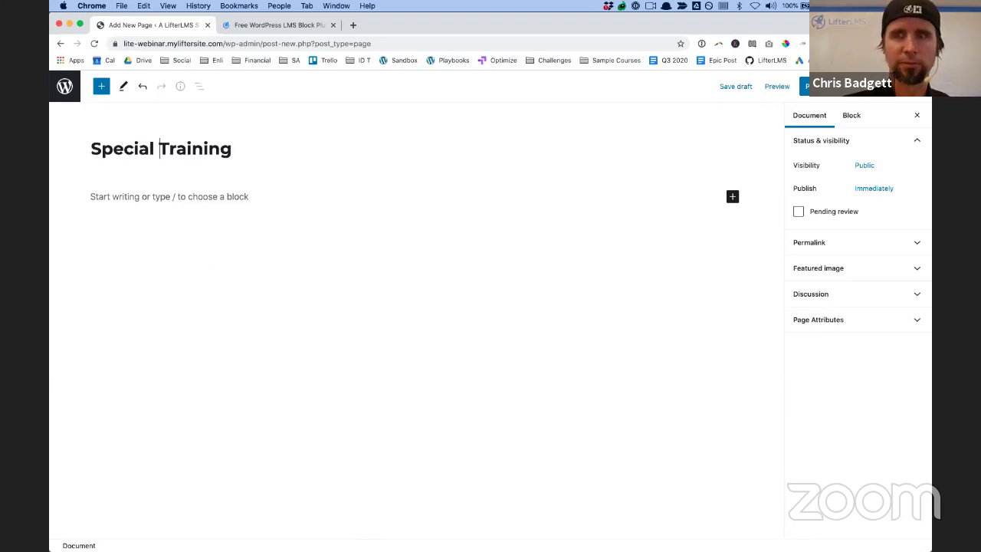
Publish the "Special Training" page, open its live version in a separate tab, and return to the page editor
left_click(804, 86)
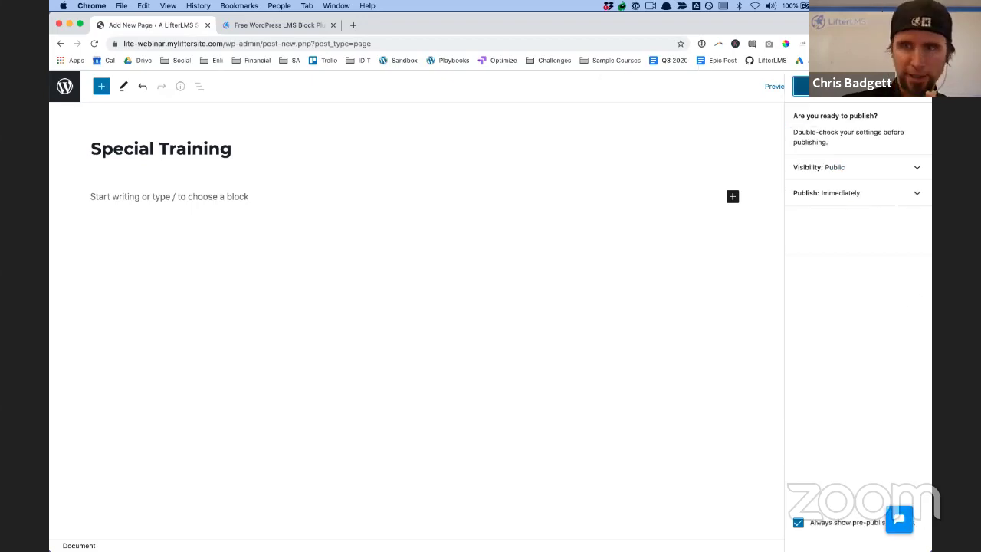
left_click(812, 86)
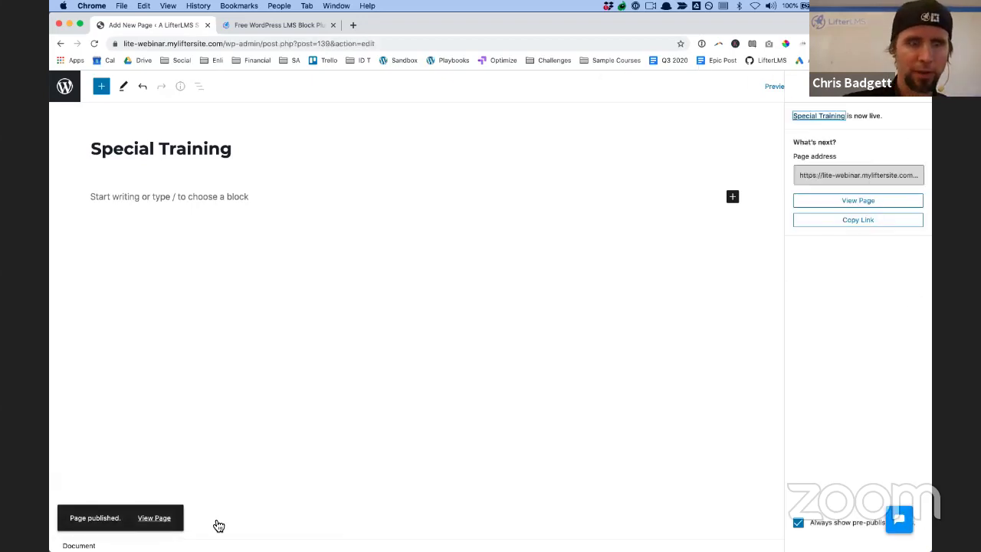
left_click(154, 518)
left_click(258, 28)
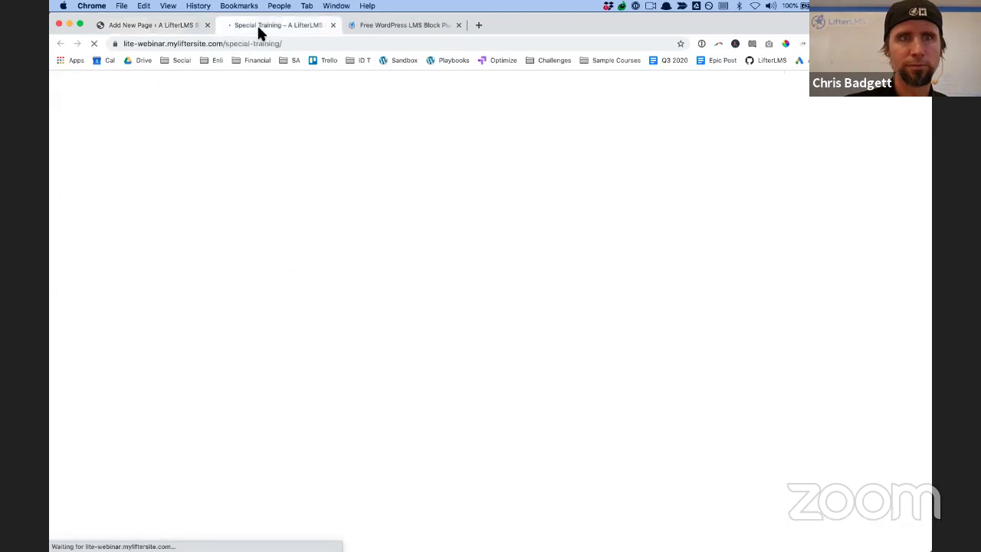
left_click(176, 34)
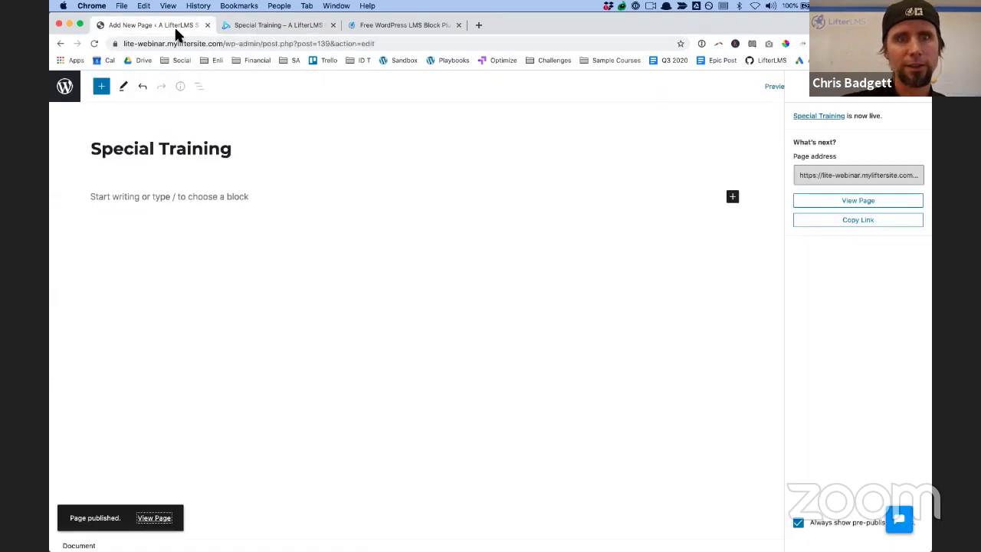
Add a standard Heading block under the page title with the text "Video 1"
left_click(224, 202)
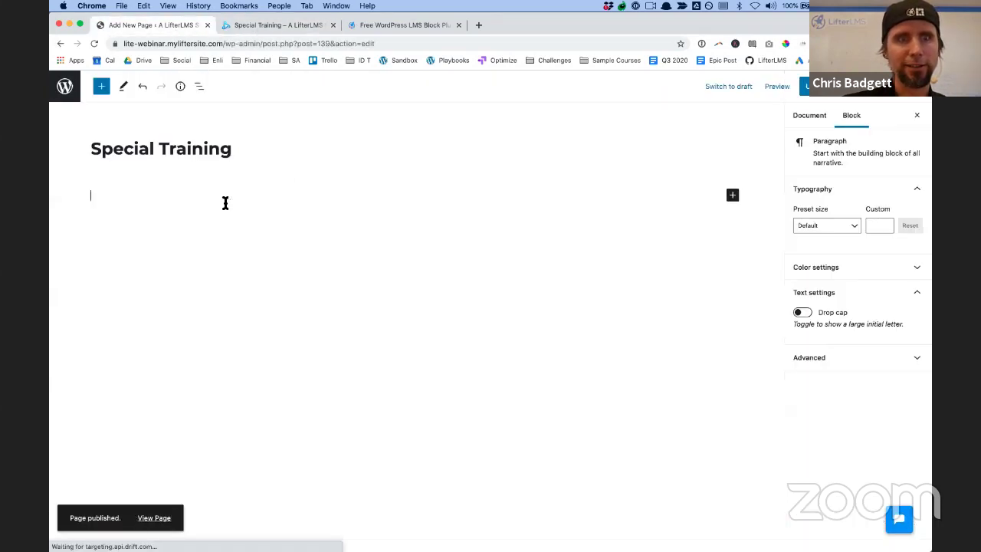
left_click(734, 197)
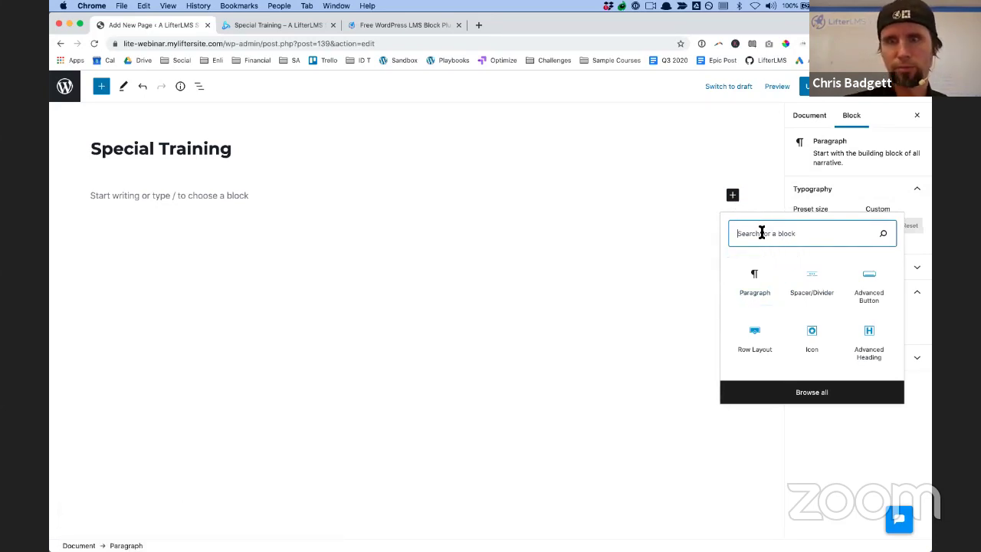
type("he")
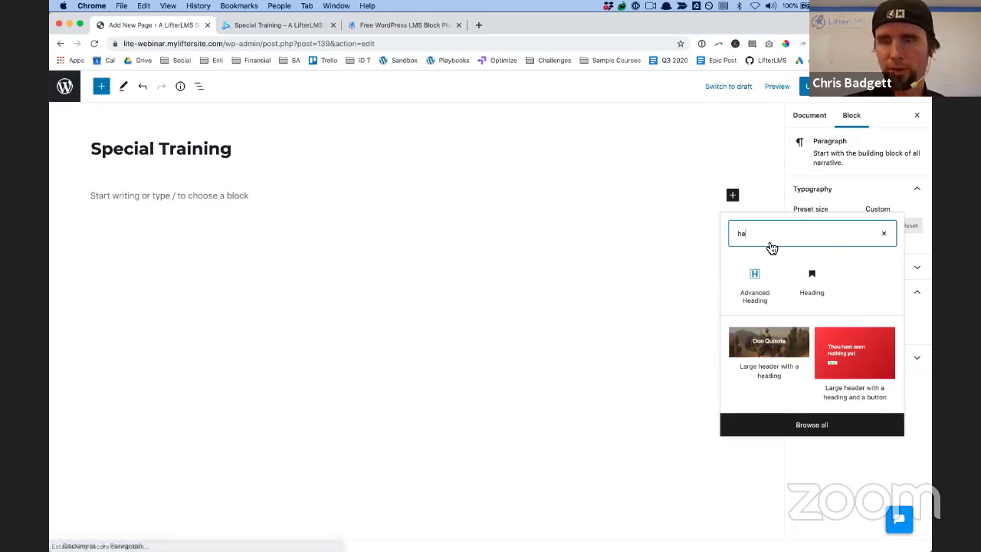
left_click(808, 287)
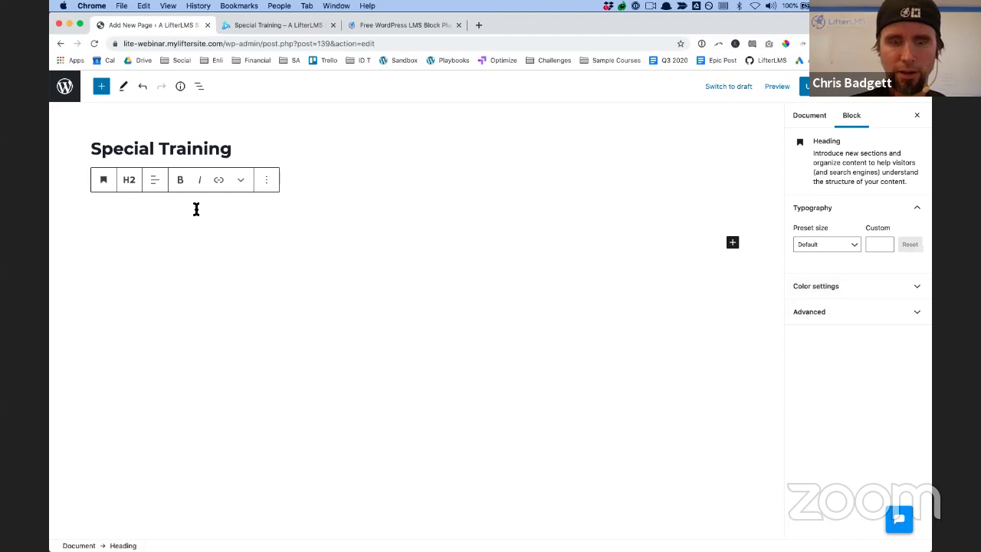
type("Viideo")
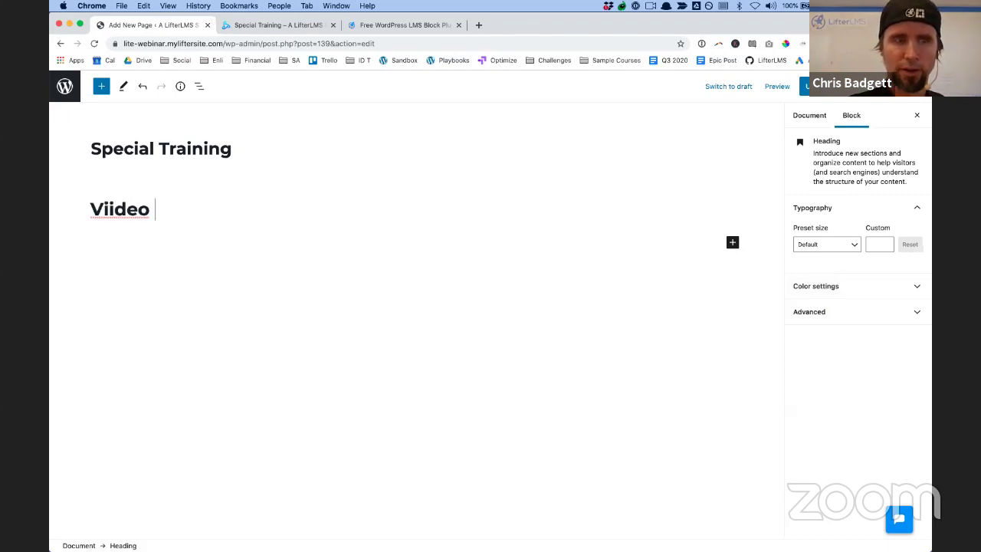
type(" 1")
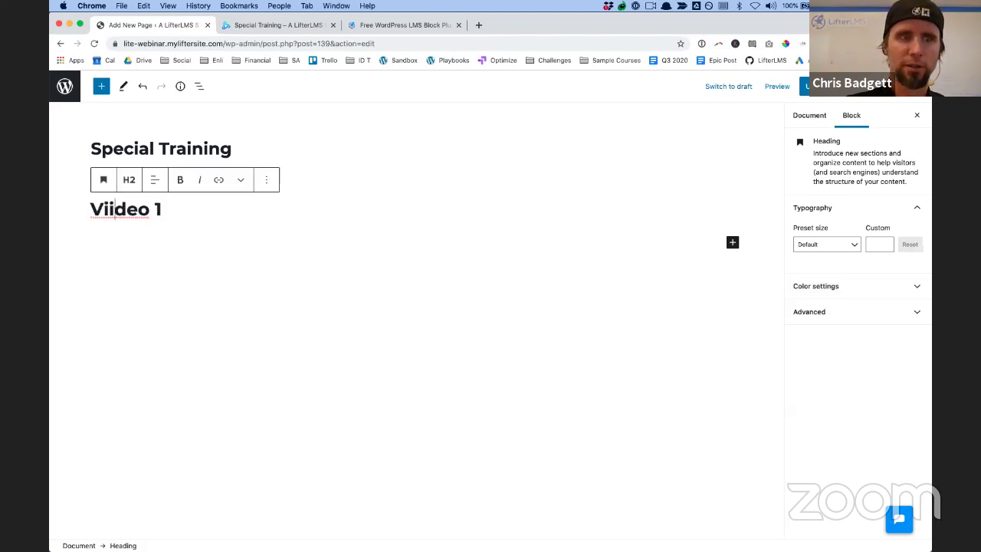
left_click(114, 208)
key("BackSpace")
Center the "Video 1" heading and start an empty paragraph block below it
left_click(154, 180)
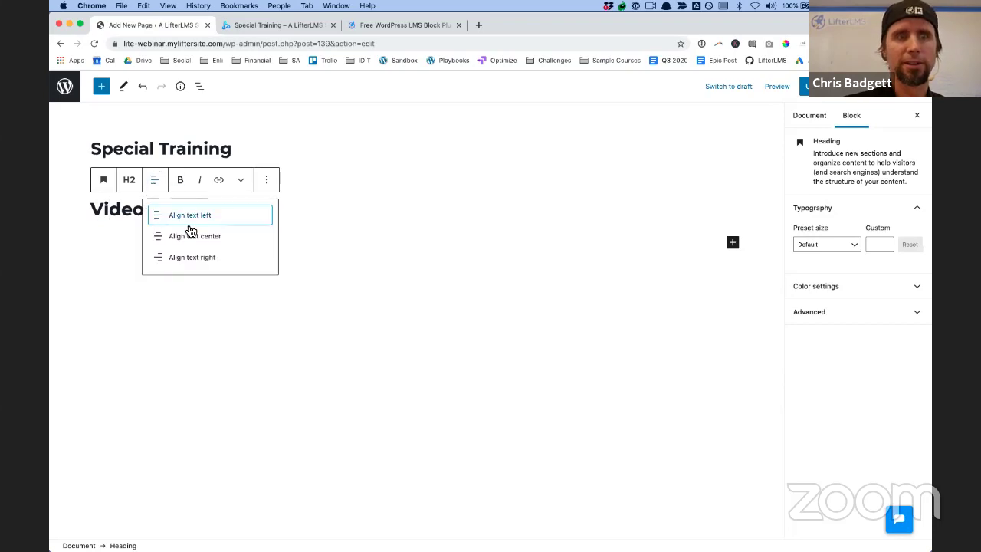
left_click(190, 232)
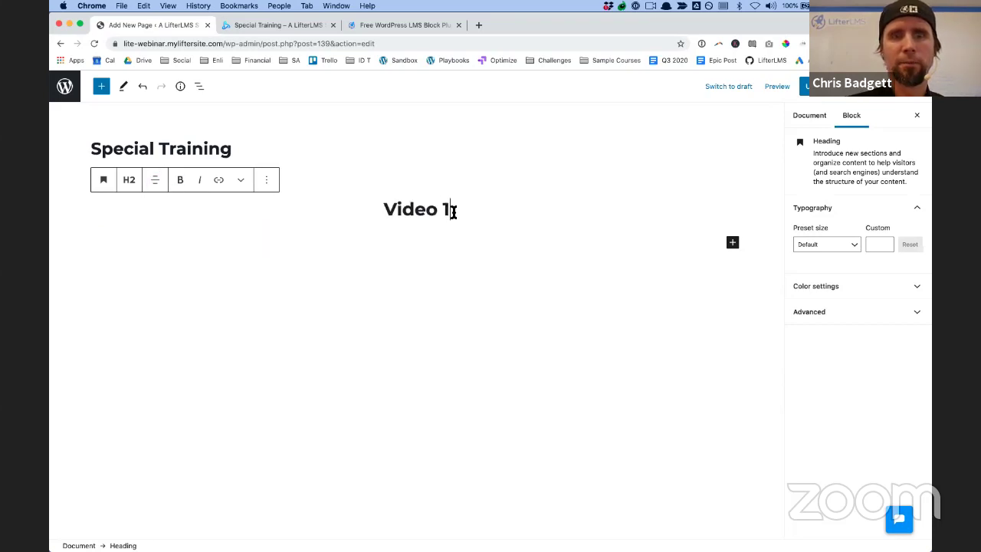
key("Return")
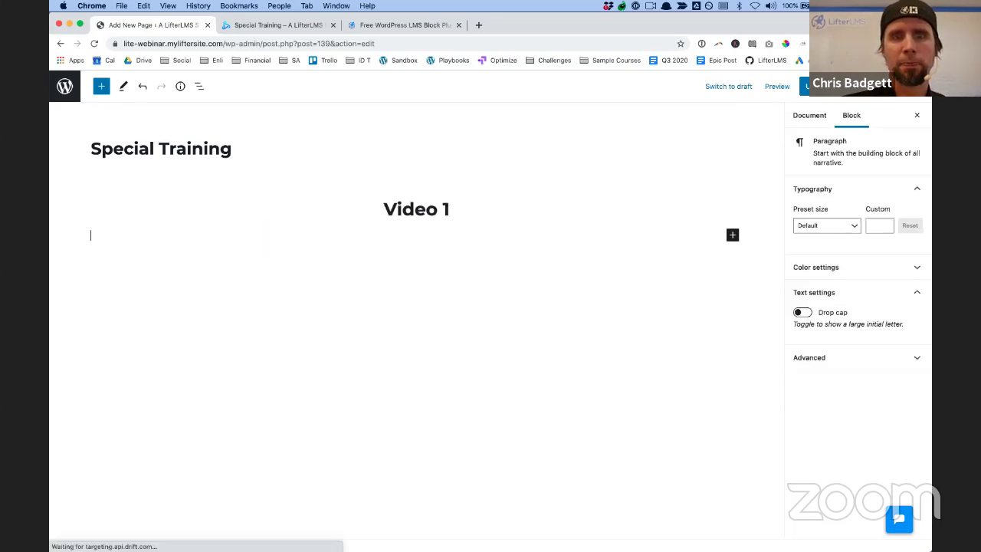
Search the web for "vimeo landscape" in a new browser tab
left_click(479, 26)
type("vime")
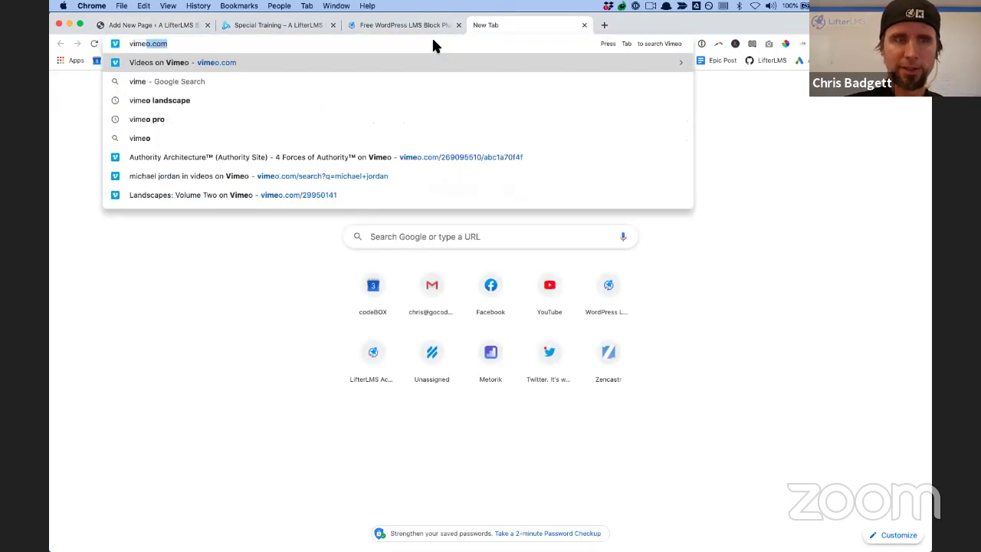
type("o")
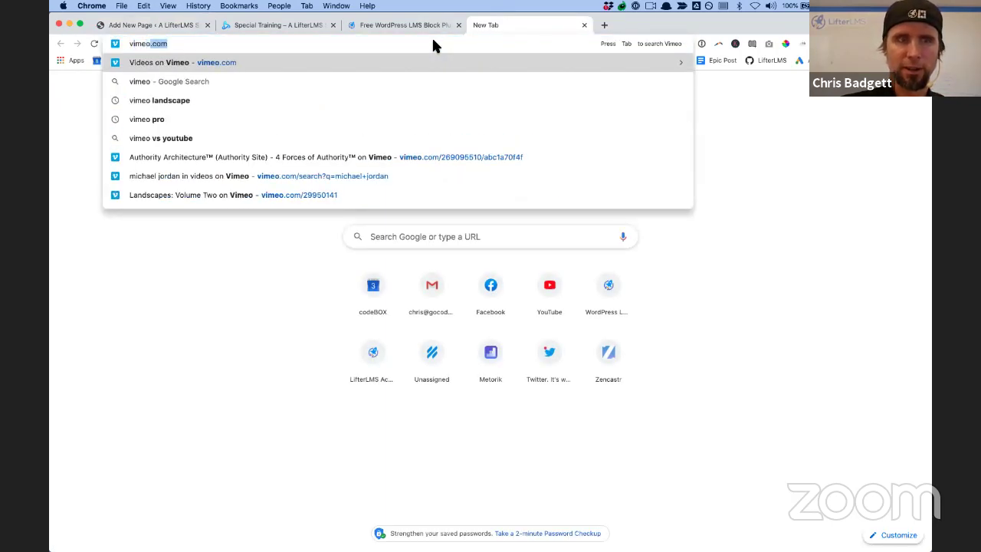
type(" land")
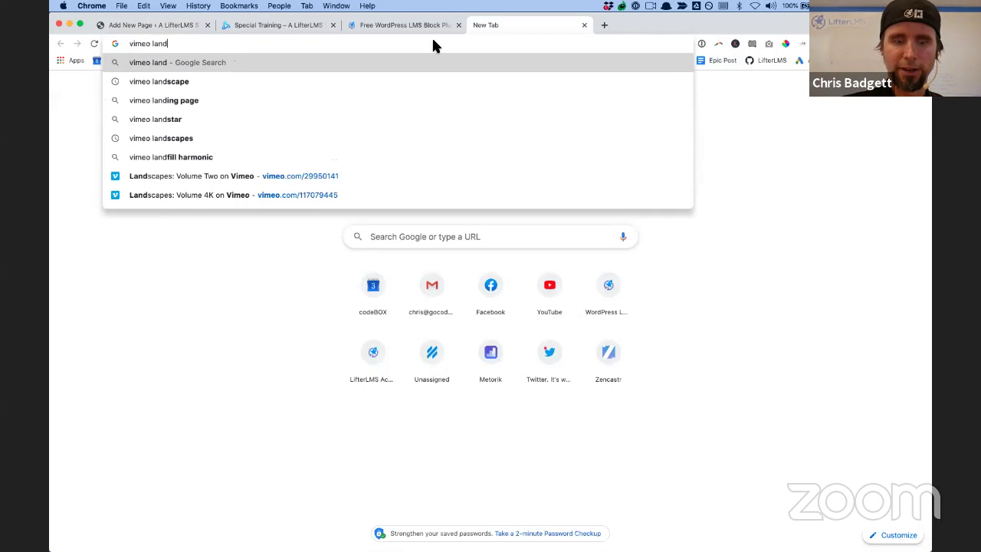
type("scape")
key("Return")
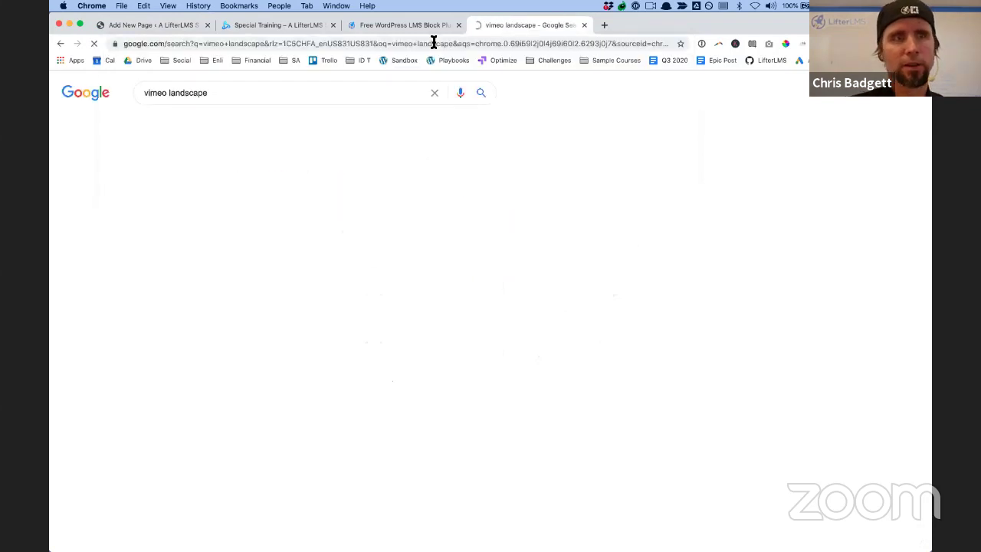
Open the Vimeo video "Landscapes: Volume 4K" from the search results and copy its web address
left_click(232, 250)
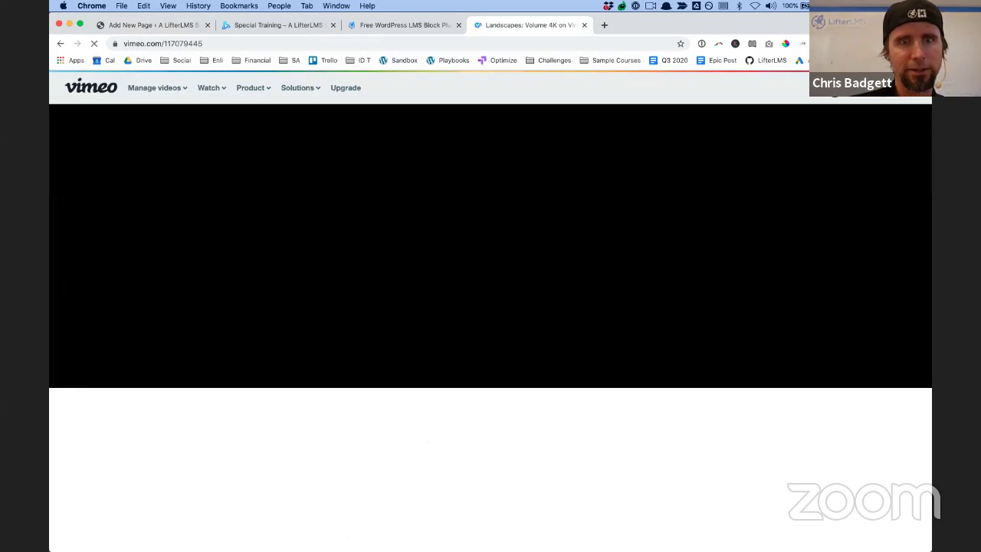
left_click(221, 44)
key("super+c")
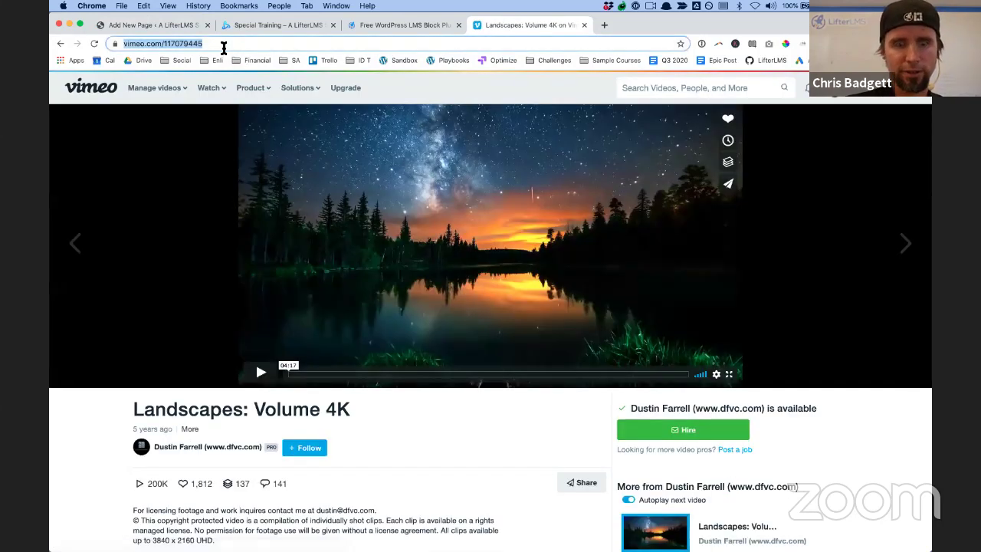
Embed the copied Vimeo video below the "Video 1" heading in the page editor and update the page
left_click(415, 28)
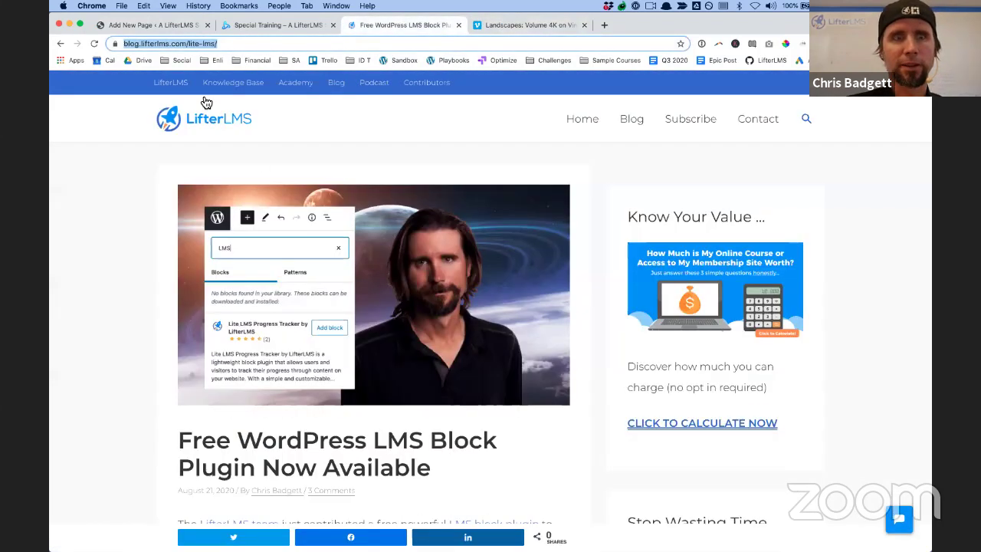
left_click(150, 29)
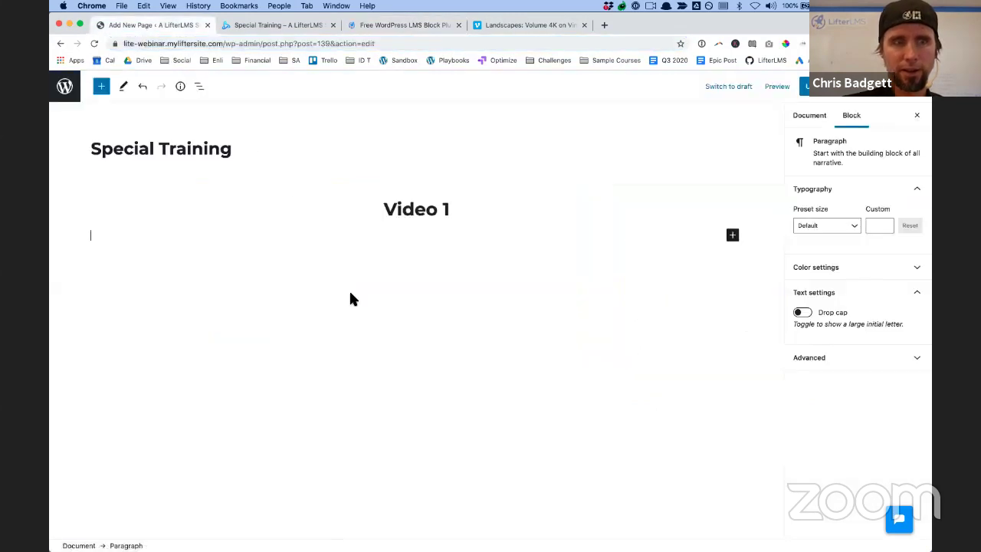
key("super+v")
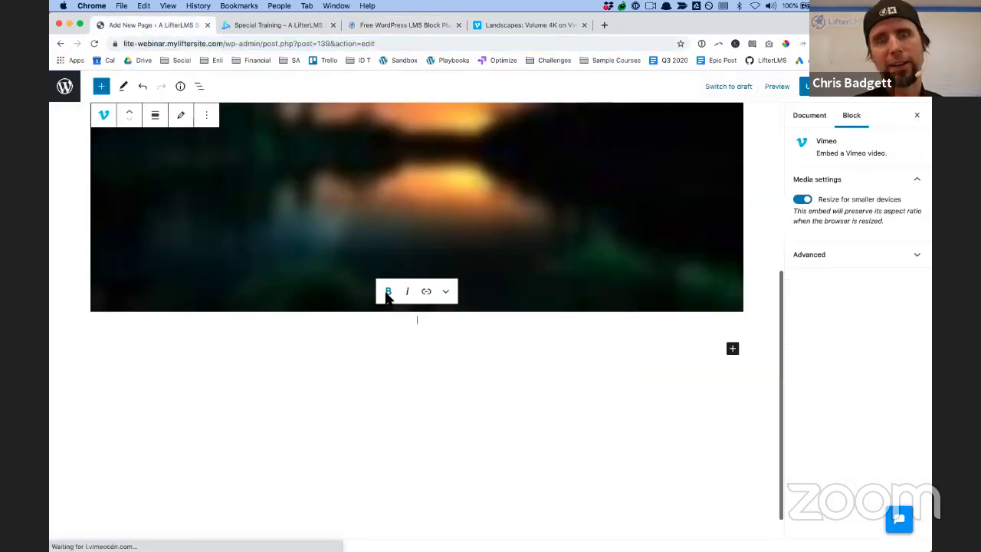
key("super+s")
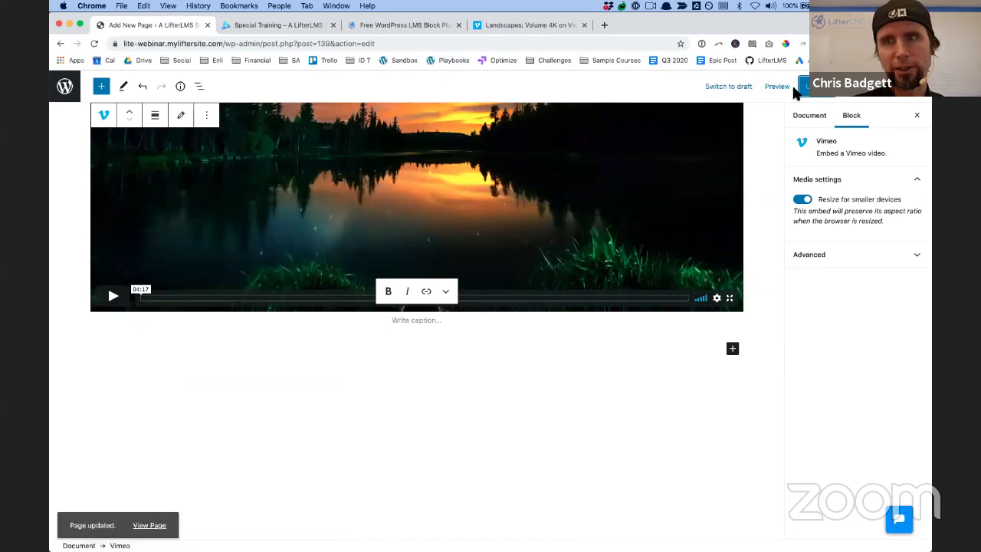
Review the embedded video in the editor and on the live page opened from its permalink, ending back in the editor
scroll(107, 285, "up", 3)
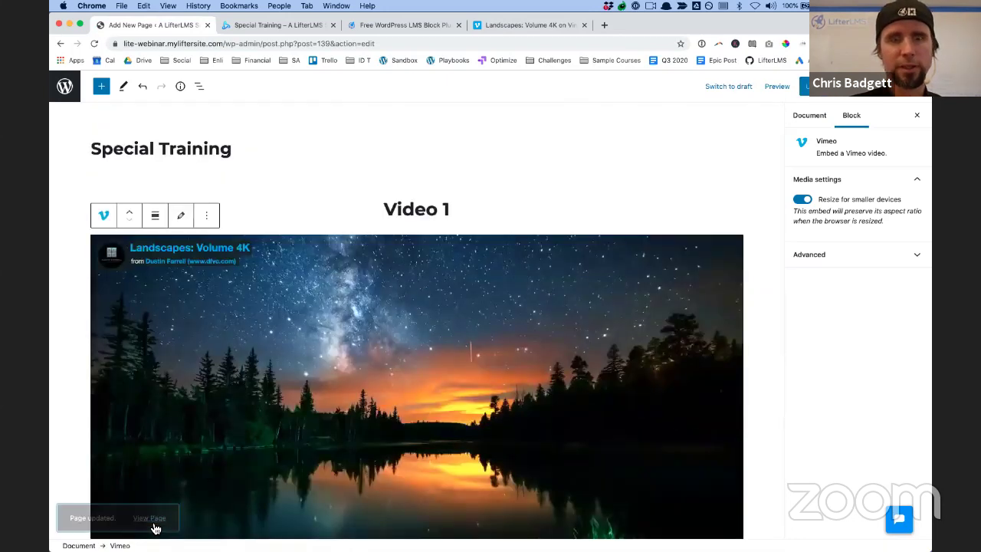
scroll(419, 209, "down", 5)
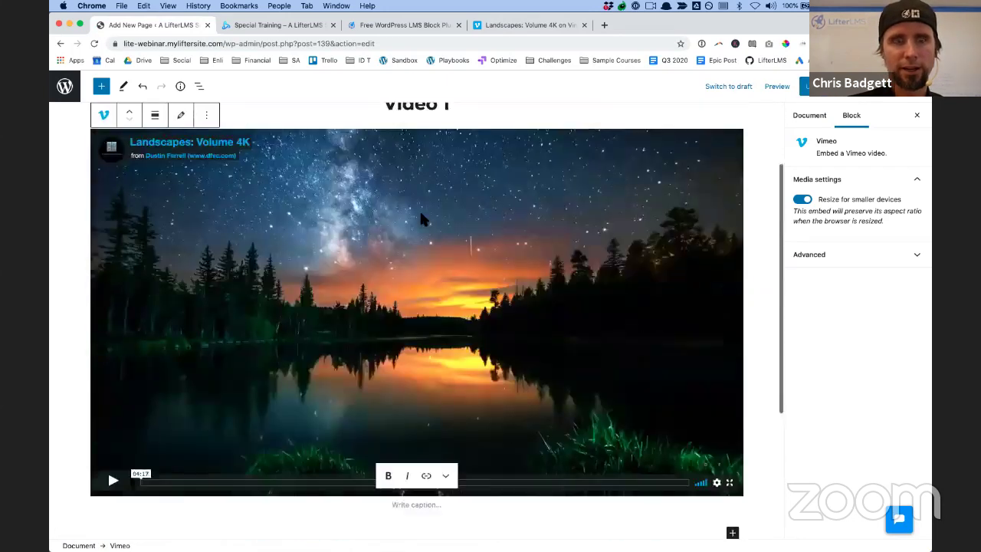
scroll(417, 320, "up", 5)
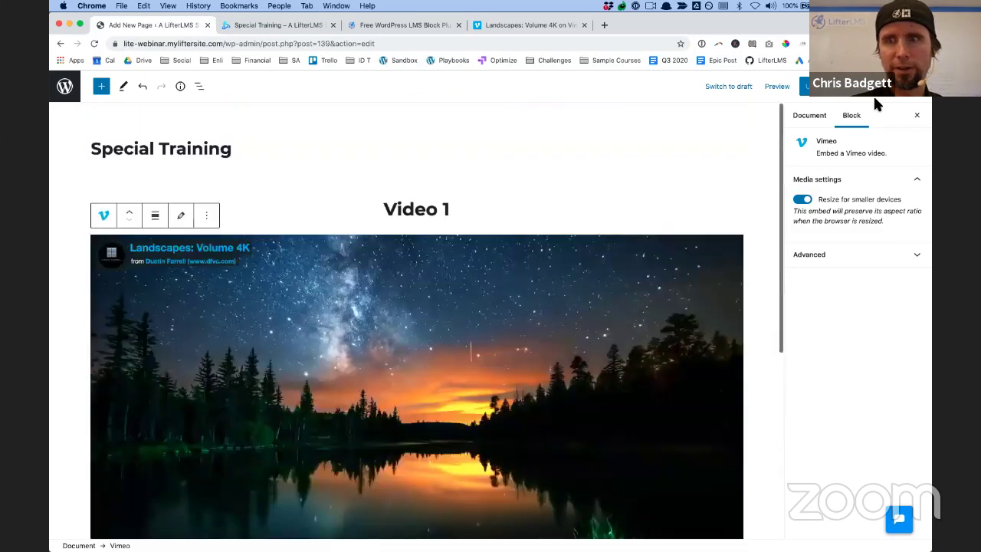
left_click(817, 119)
left_click(823, 271)
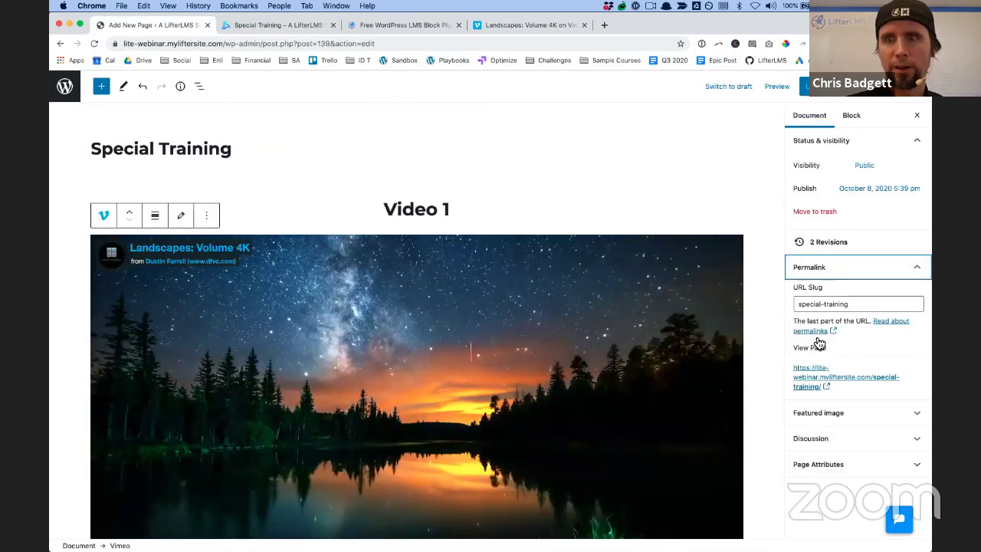
left_click(809, 367)
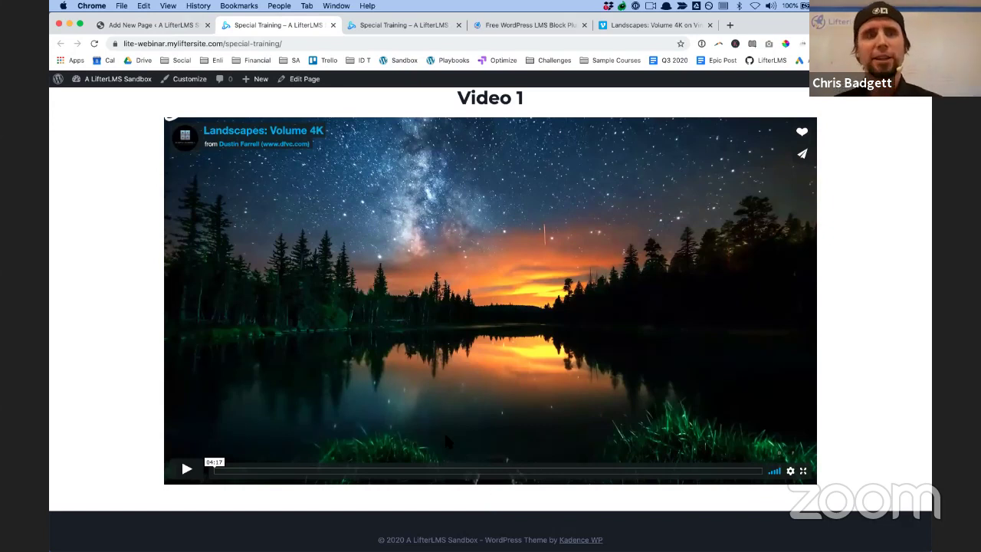
left_click(153, 24)
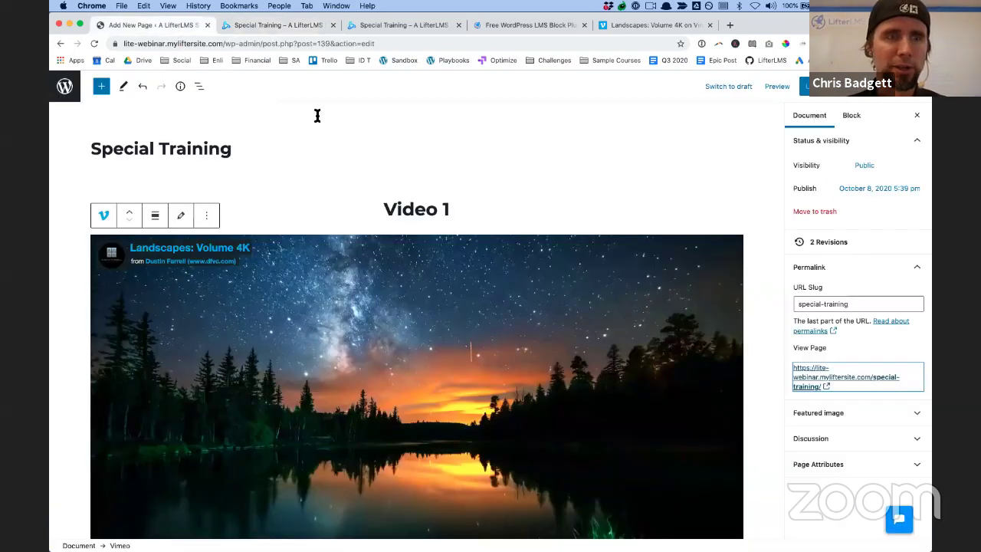
Search the block library for "lms", "course" and "membership" in turn
scroll(414, 230, "down", 3)
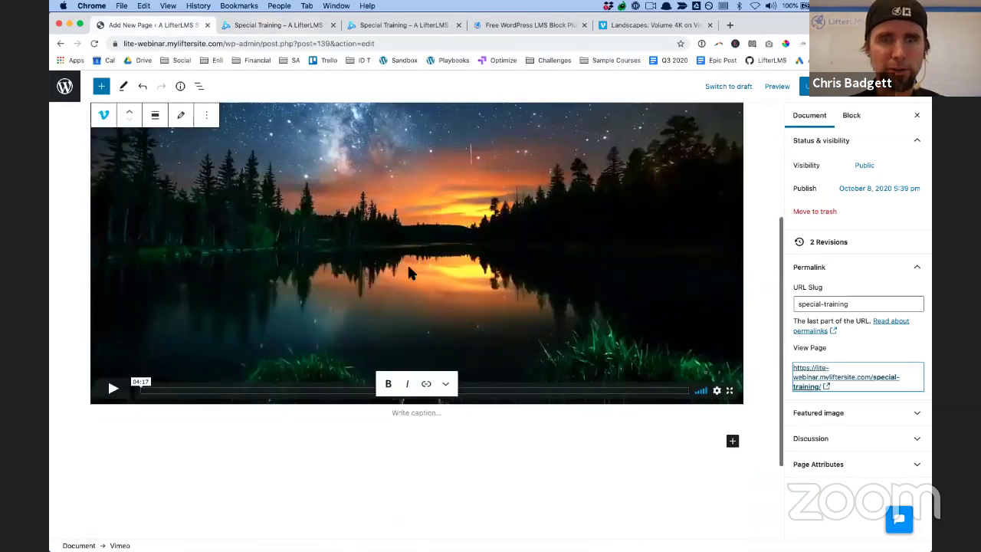
left_click(101, 86)
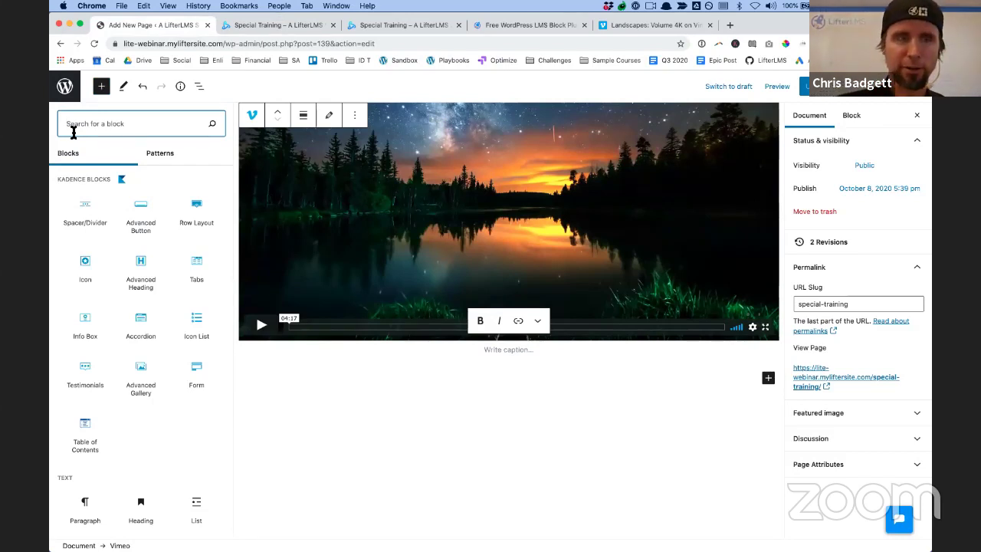
type("lms")
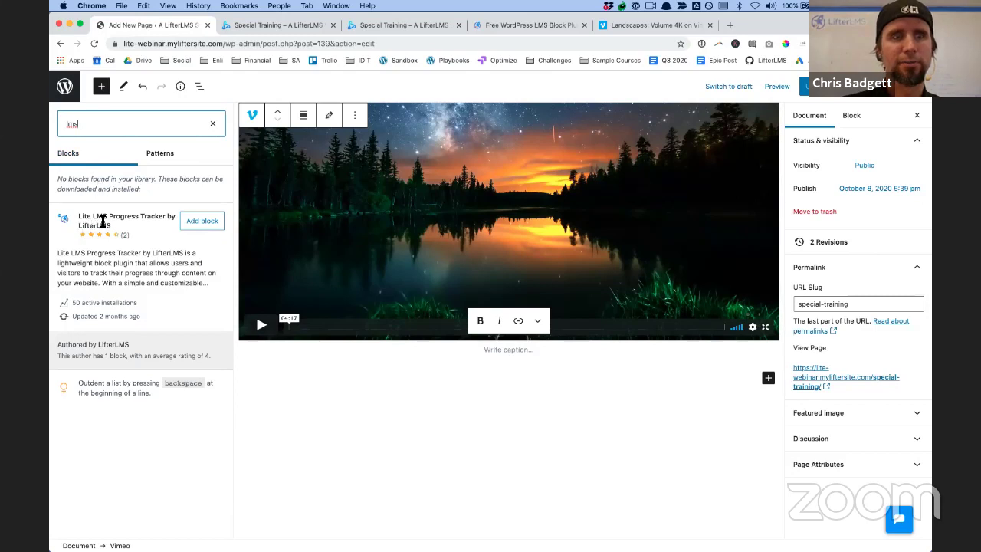
left_click_drag(89, 125, 51, 131)
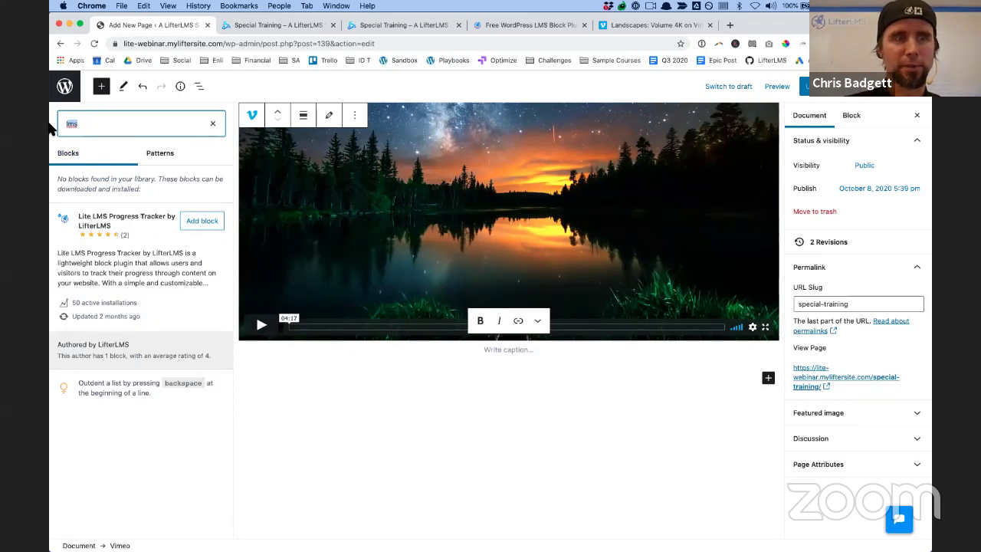
type("cours")
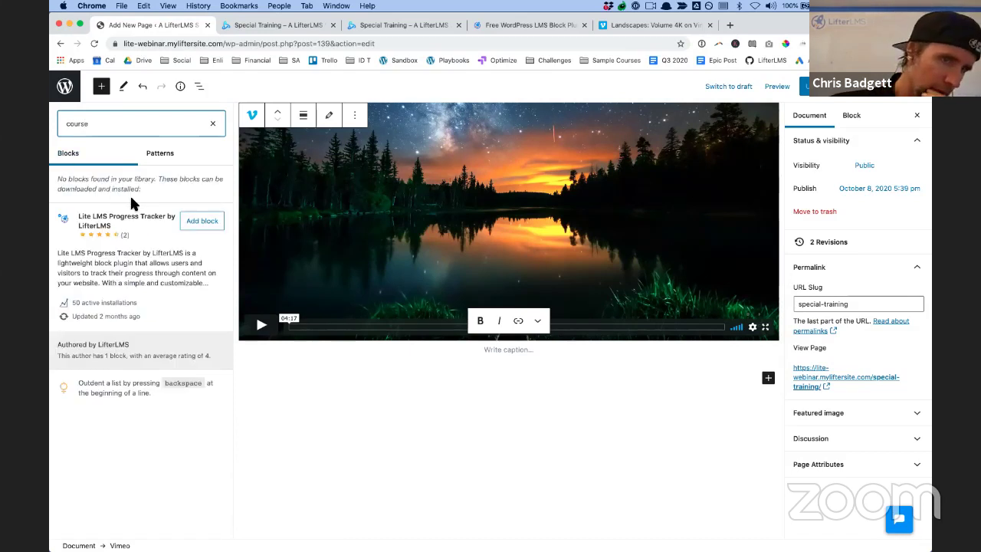
type("e")
double_click(86, 127)
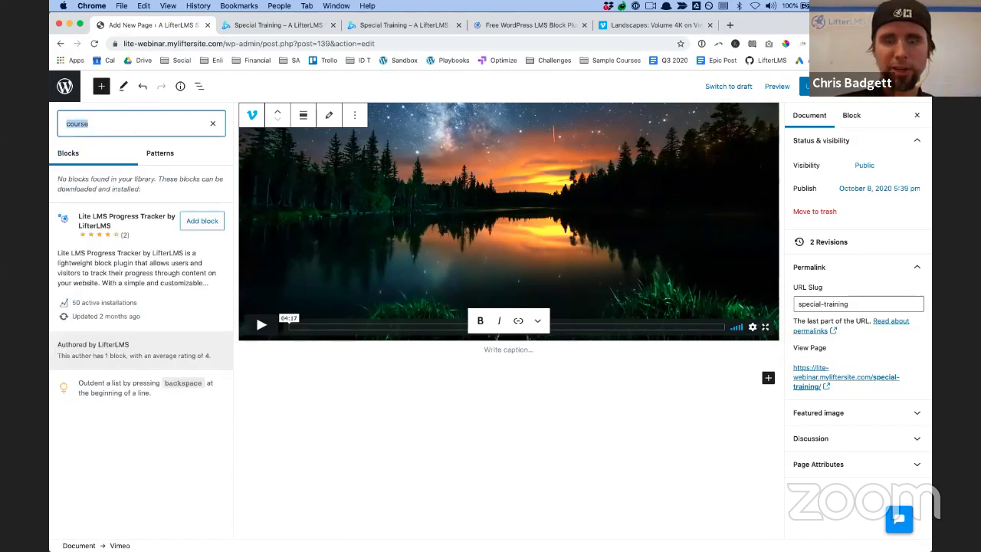
type("membership")
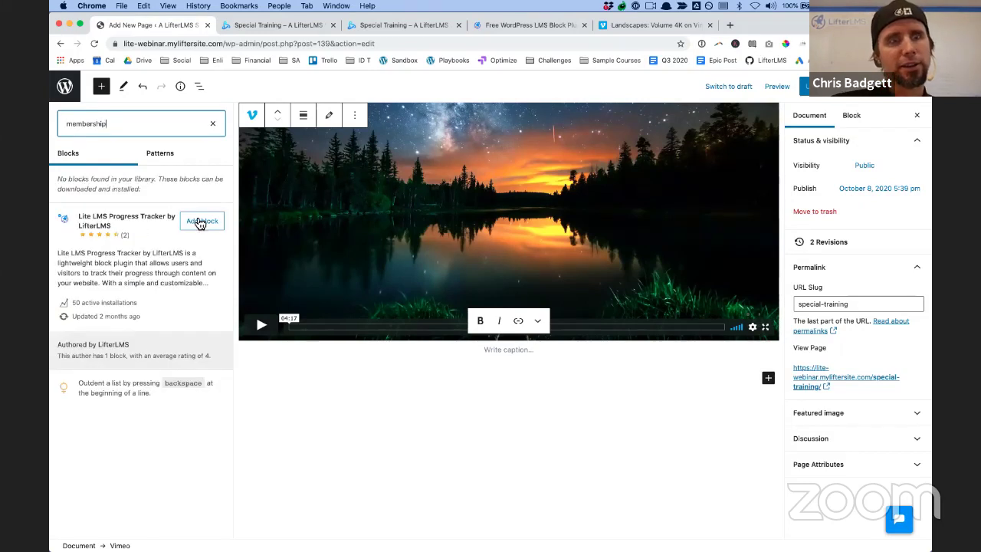
Find the Lite LMS Progress Tracker block by searching "progress", add it below the video and update the page
double_click(73, 125)
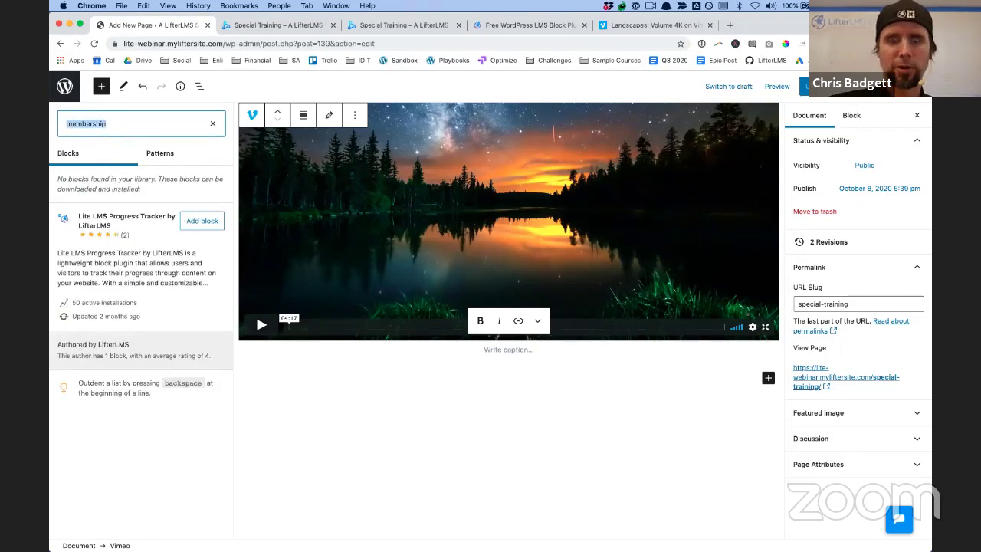
type("progress")
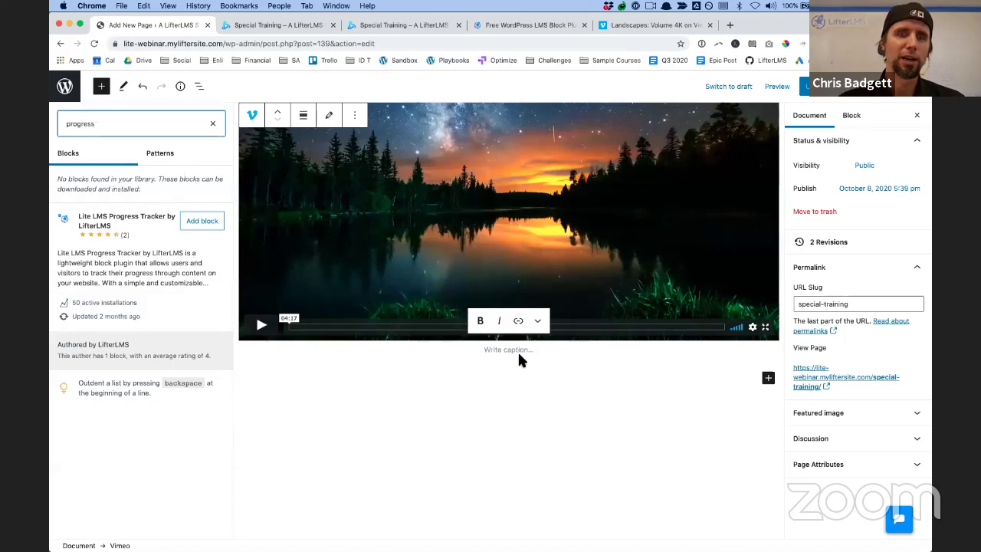
scroll(464, 413, "up", 5)
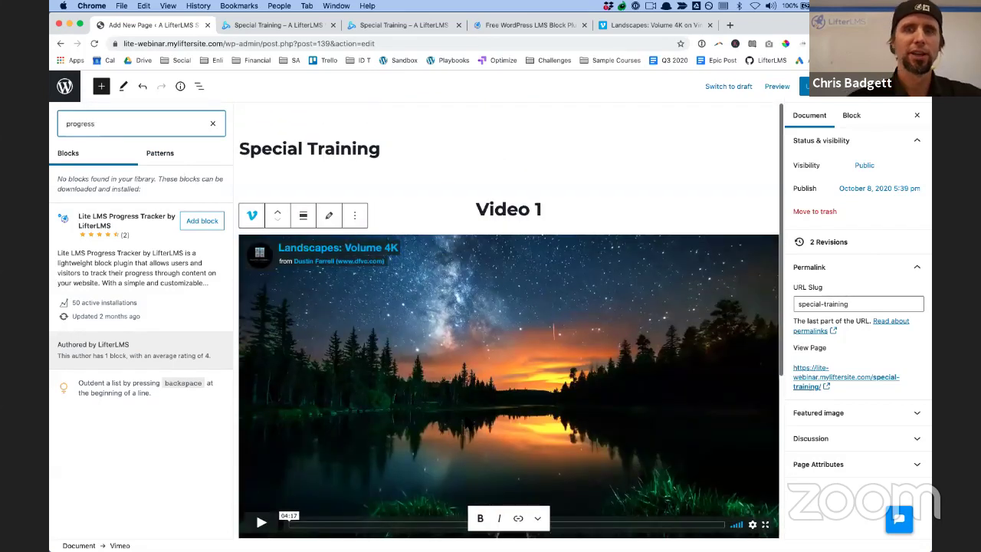
scroll(466, 418, "down", 5)
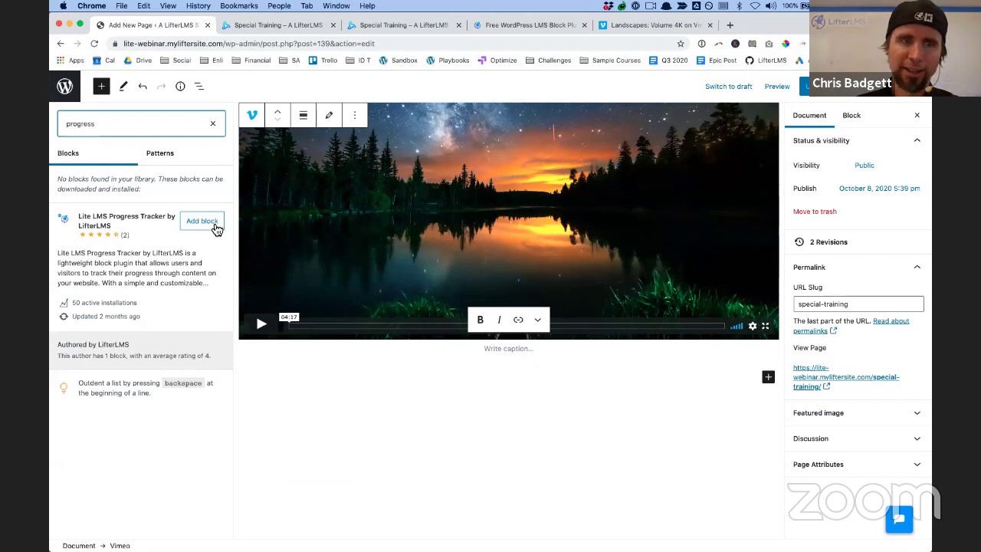
left_click(201, 222)
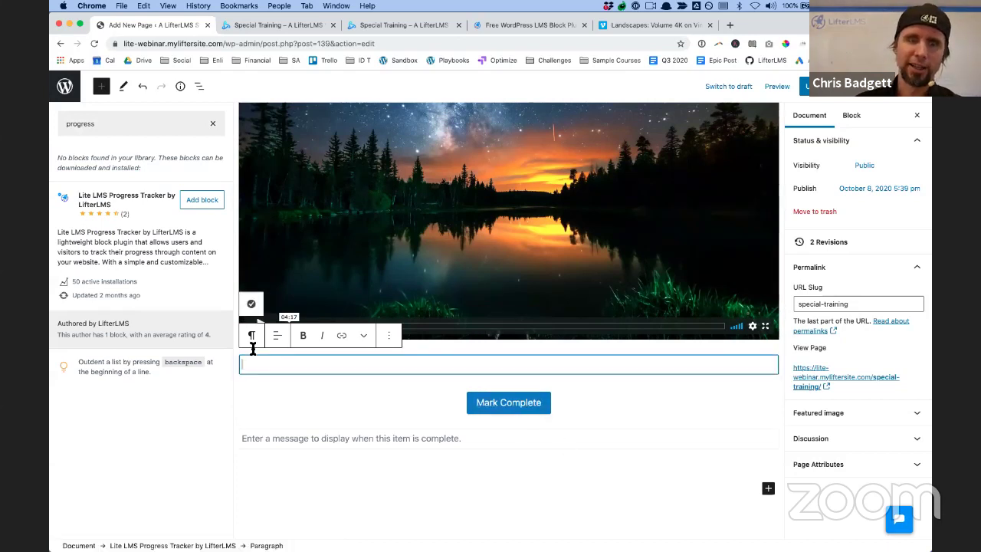
left_click(818, 91)
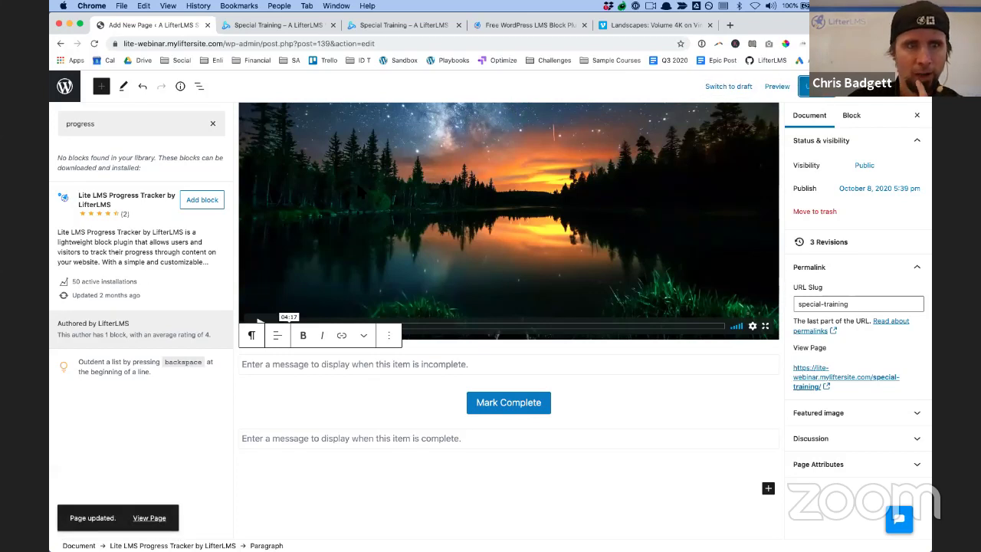
Open the updated live page from its permalink in a new tab and examine the progress button below the video
left_click(159, 518)
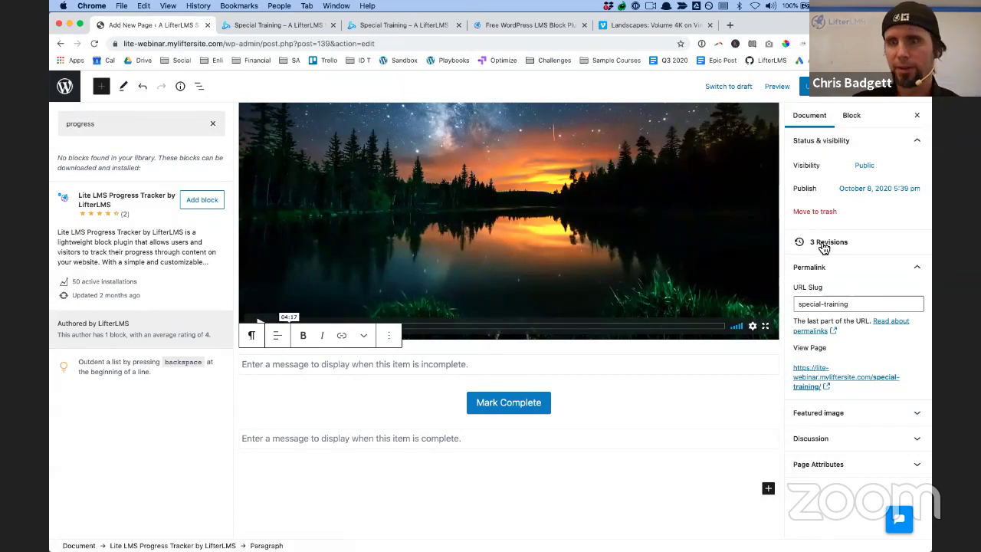
left_click(809, 114)
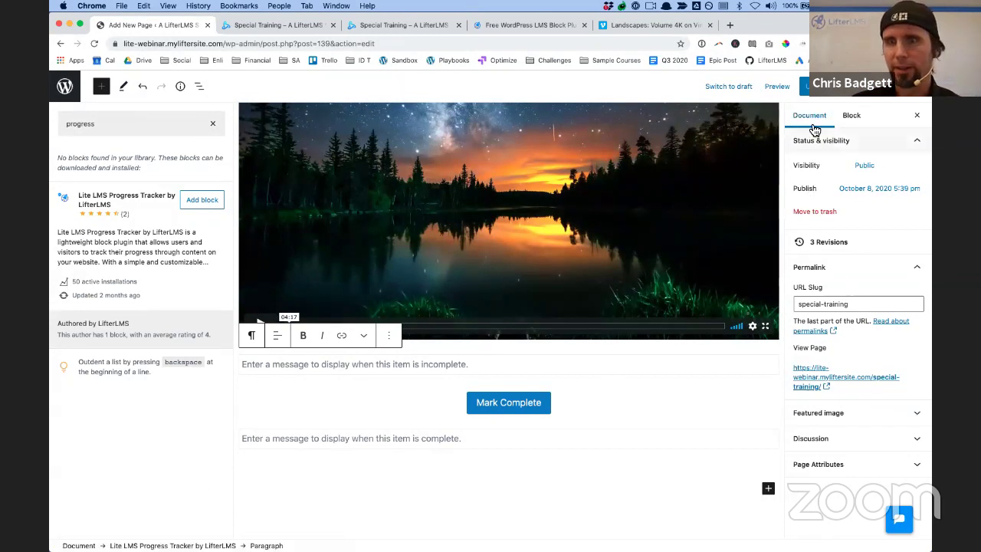
left_click(815, 374, "super")
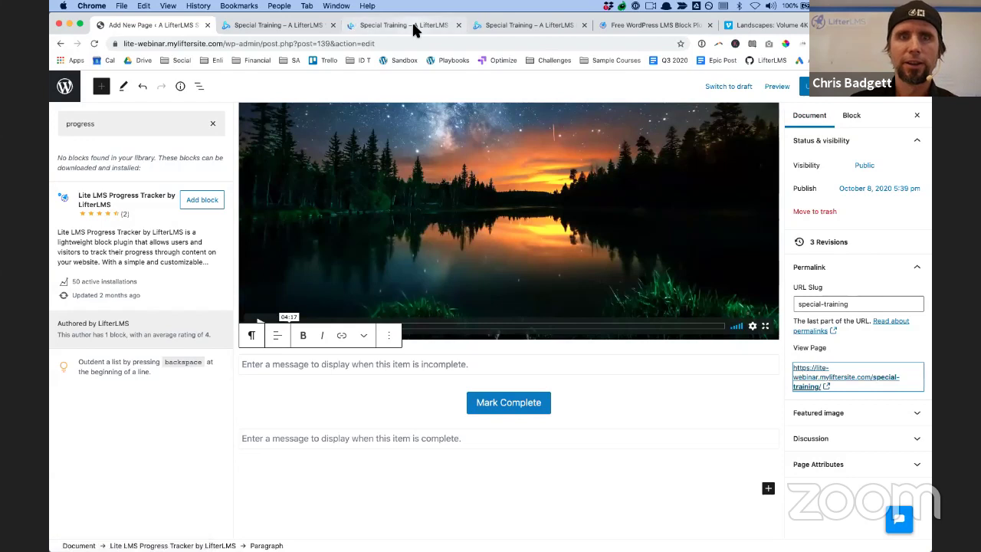
left_click(413, 24)
scroll(558, 328, "down", 1)
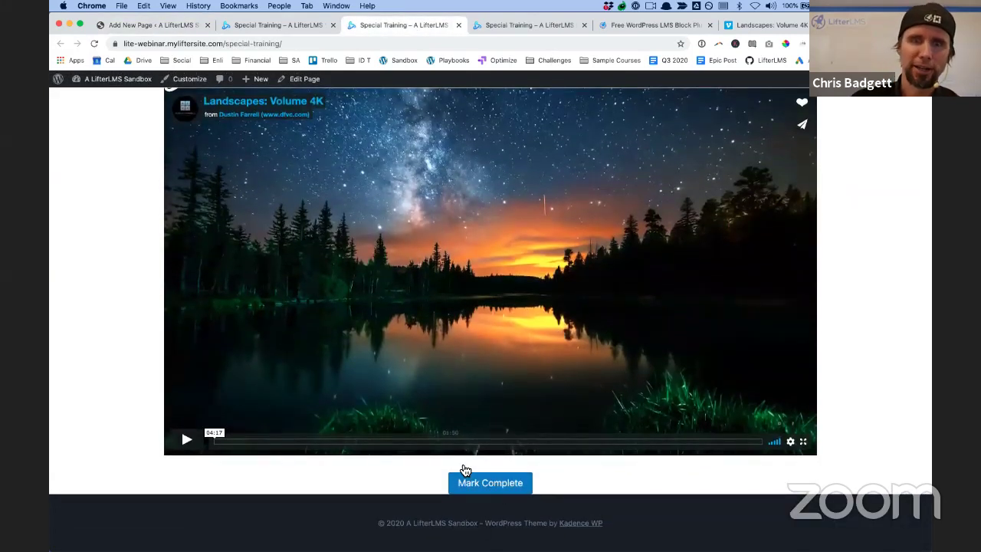
scroll(491, 328, "up", 1)
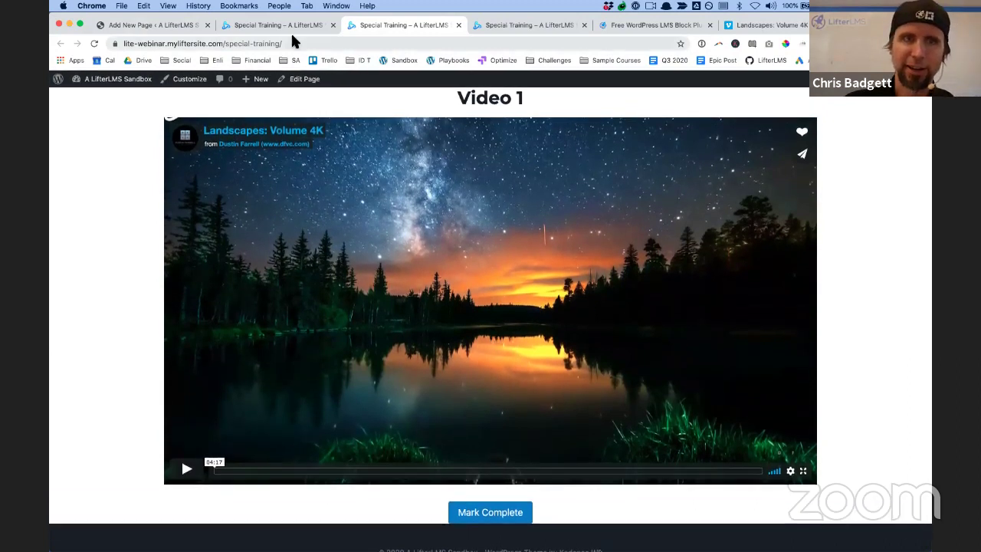
Return to the page editor, select the Lite LMS Progress Tracker block and clear the block search
left_click(159, 29)
left_click(340, 404)
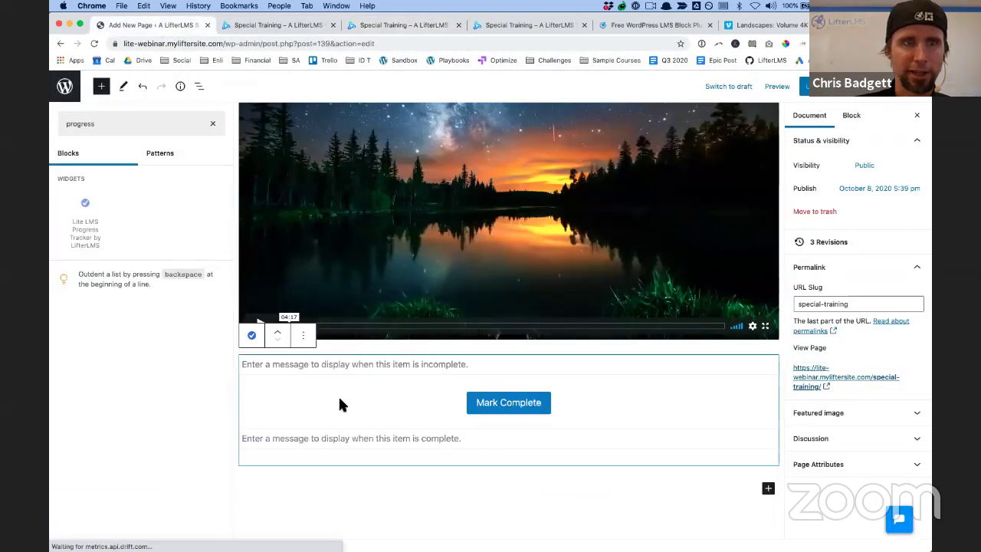
left_click(212, 124)
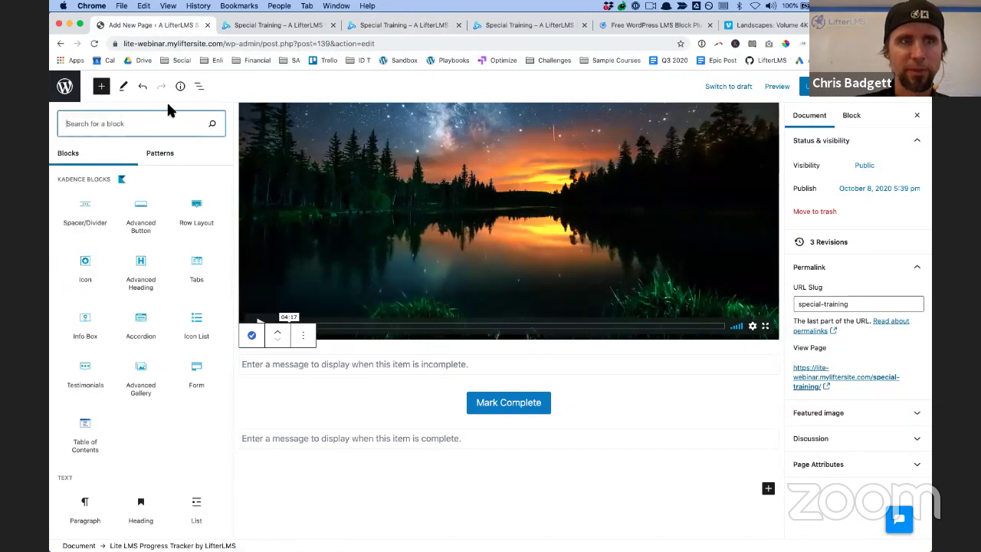
scroll(370, 332, "down", 2)
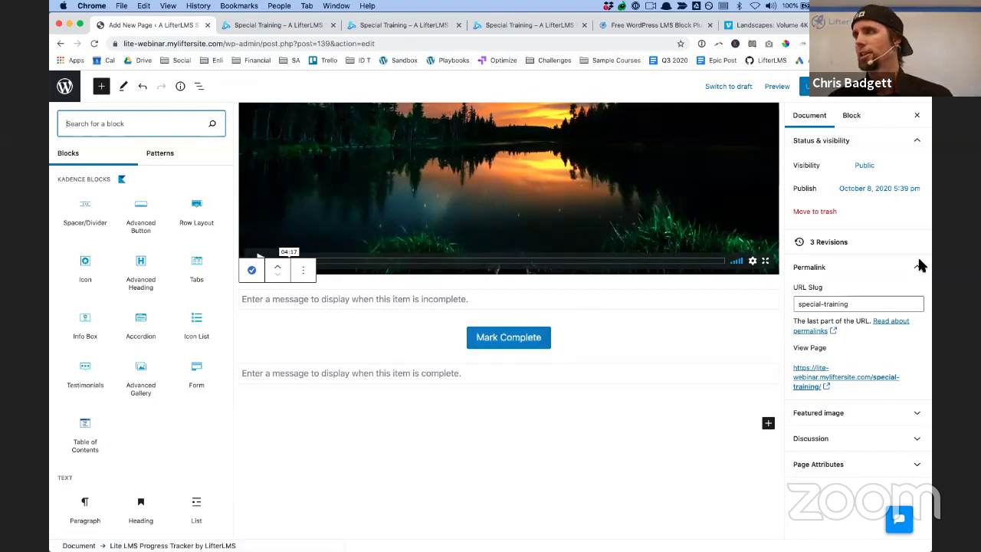
scroll(659, 383, "down", 3)
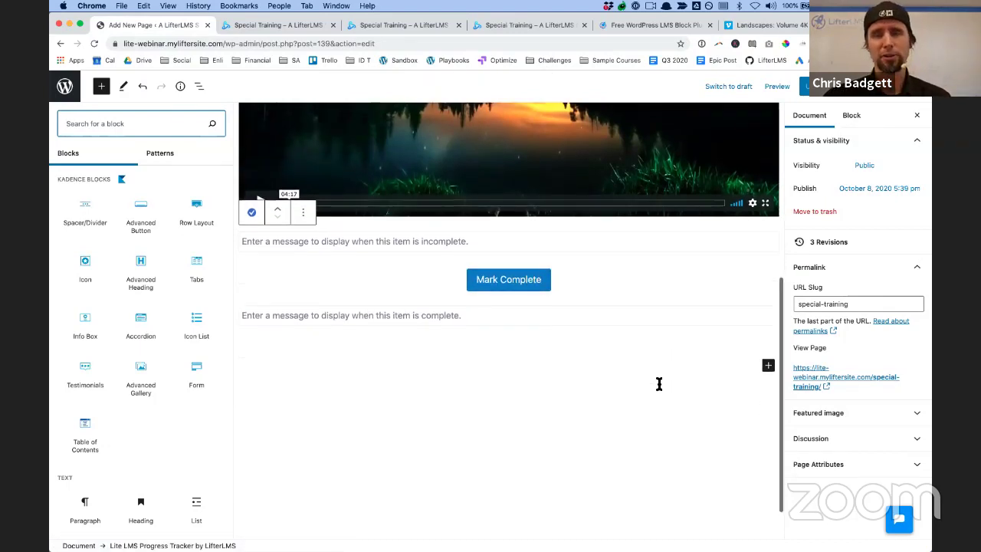
scroll(657, 378, "up", 5)
scroll(657, 389, "up", 5)
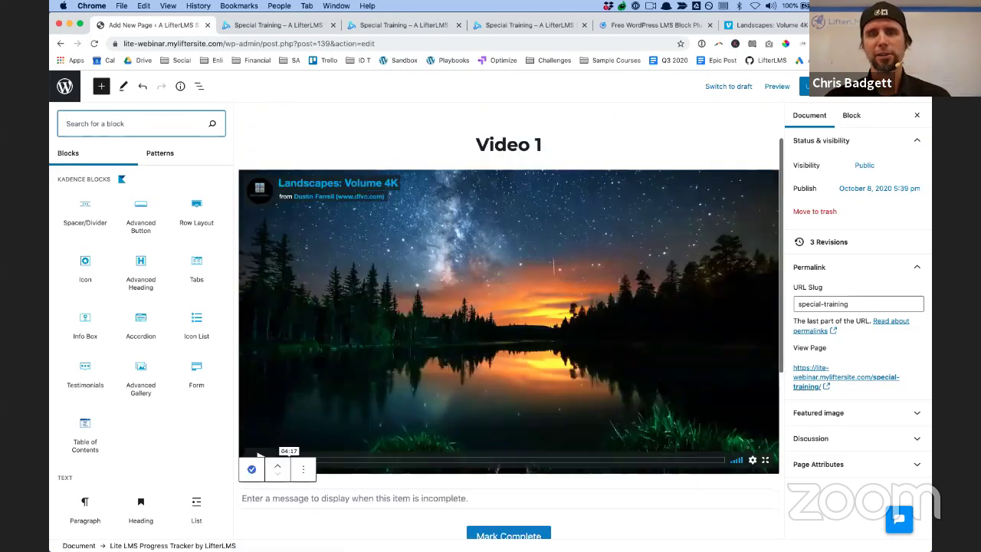
Examine the incomplete-message field, complete-message field and button area of the progress tracker block below the video
scroll(657, 388, "down", 3)
scroll(658, 388, "down", 3)
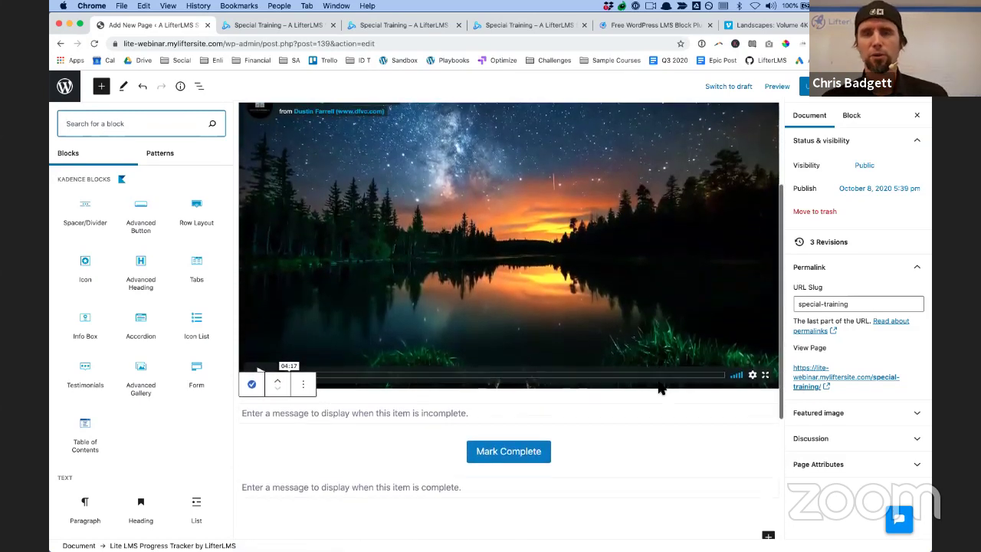
scroll(660, 386, "down", 1)
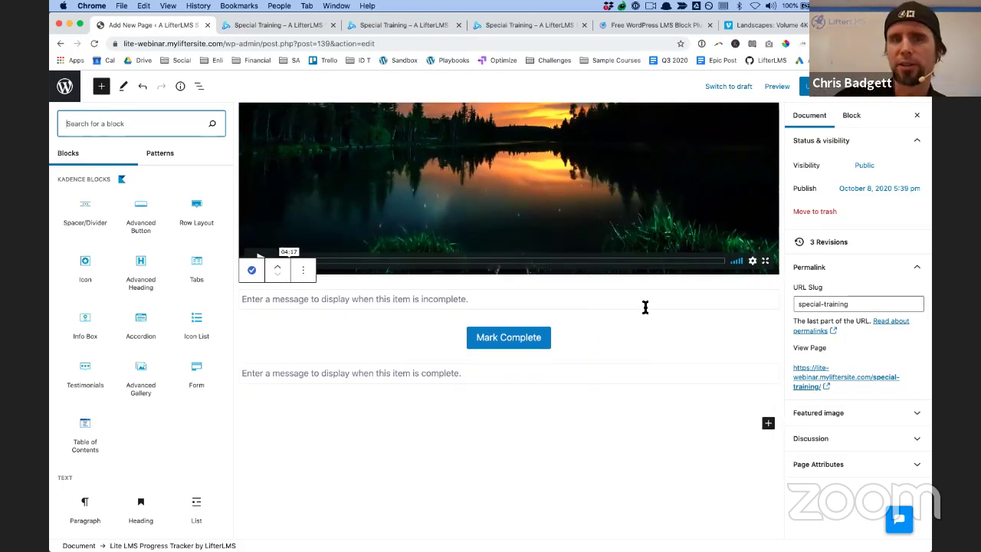
left_click(482, 298)
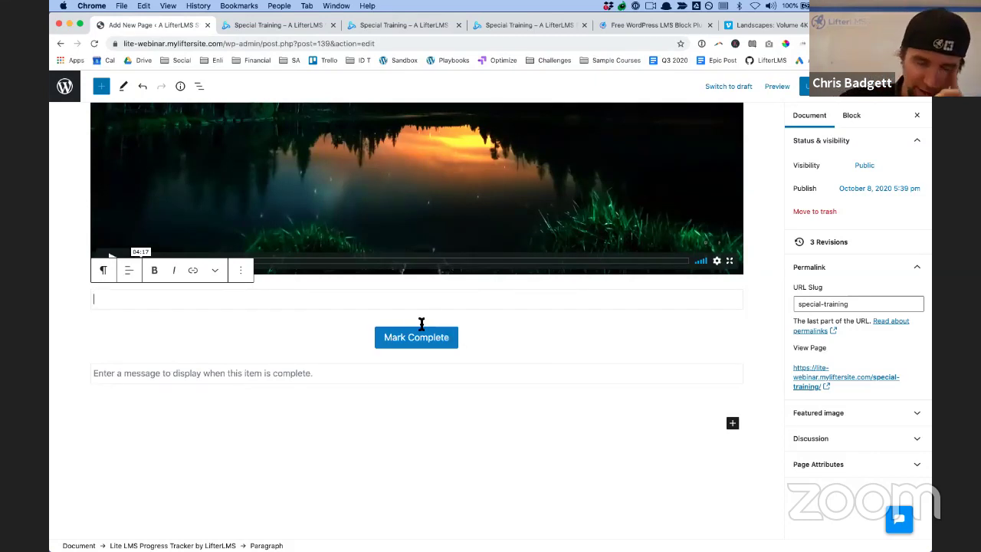
left_click(286, 372)
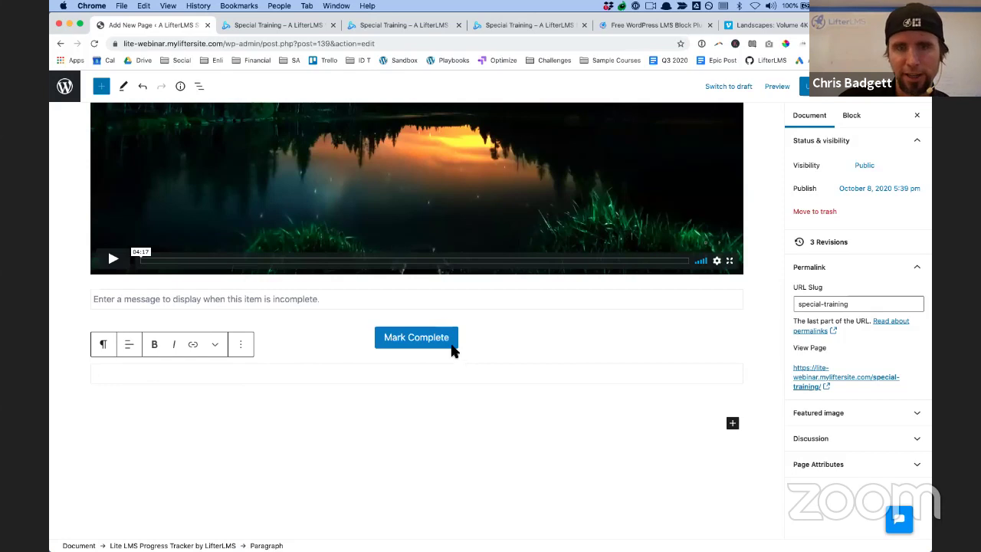
left_click(463, 338)
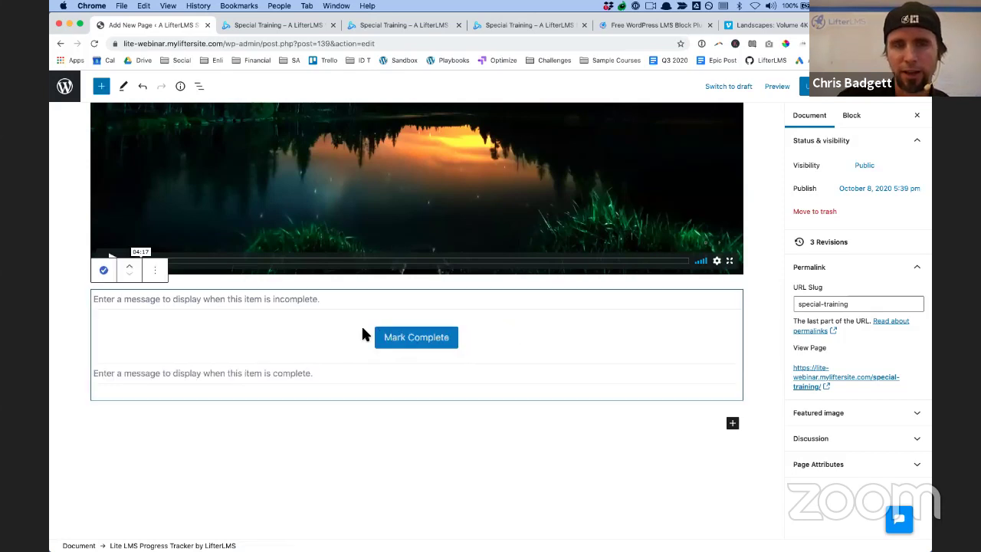
Change the progress tracker button's label to "Mark Complete When Finished"
left_click(409, 346)
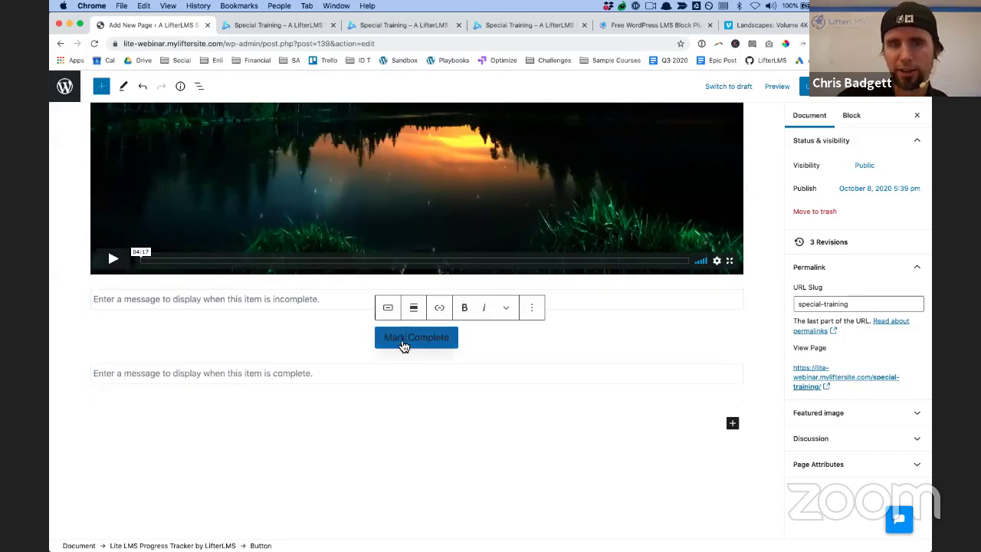
left_click_drag(385, 337, 457, 351)
key("BackSpace")
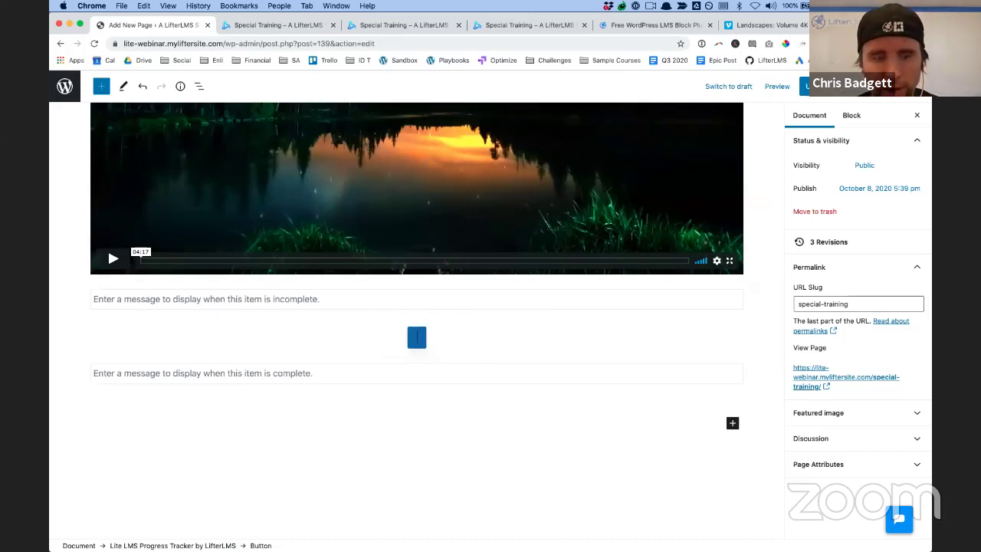
type("Mark ")
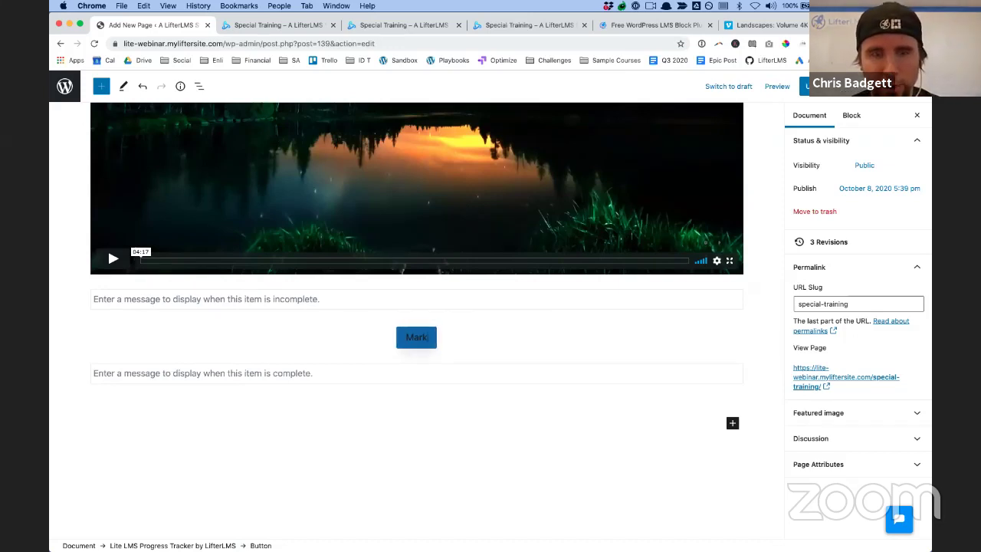
type("Compl")
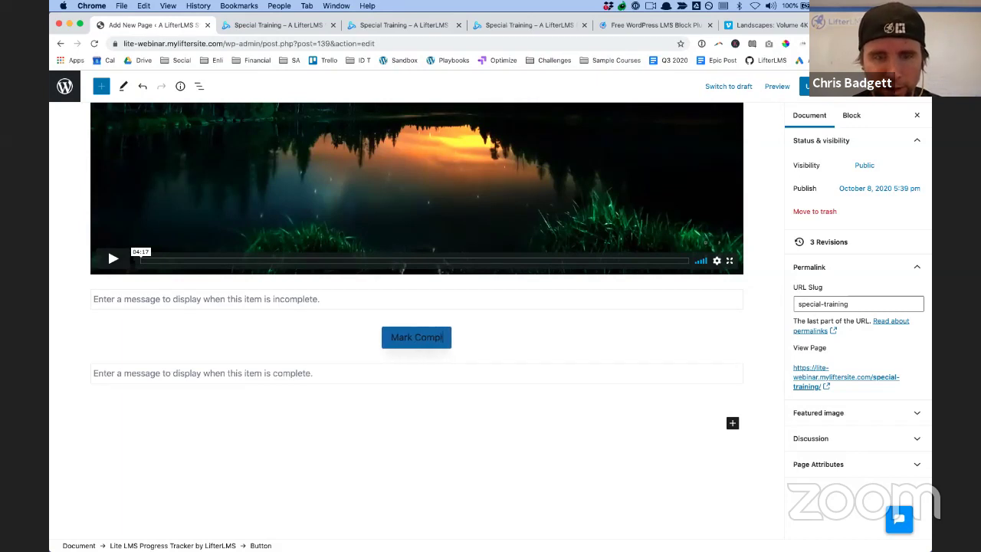
type("ete")
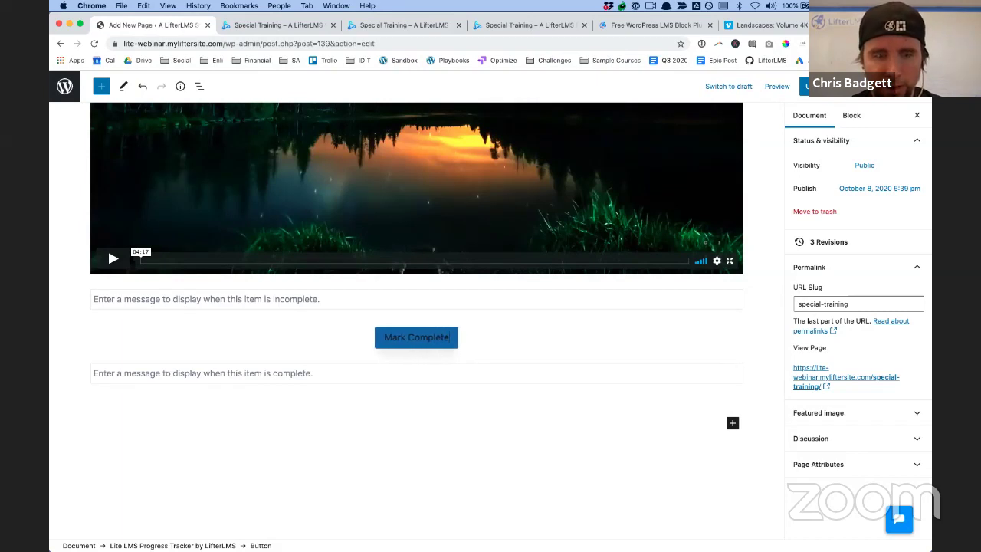
type(" When")
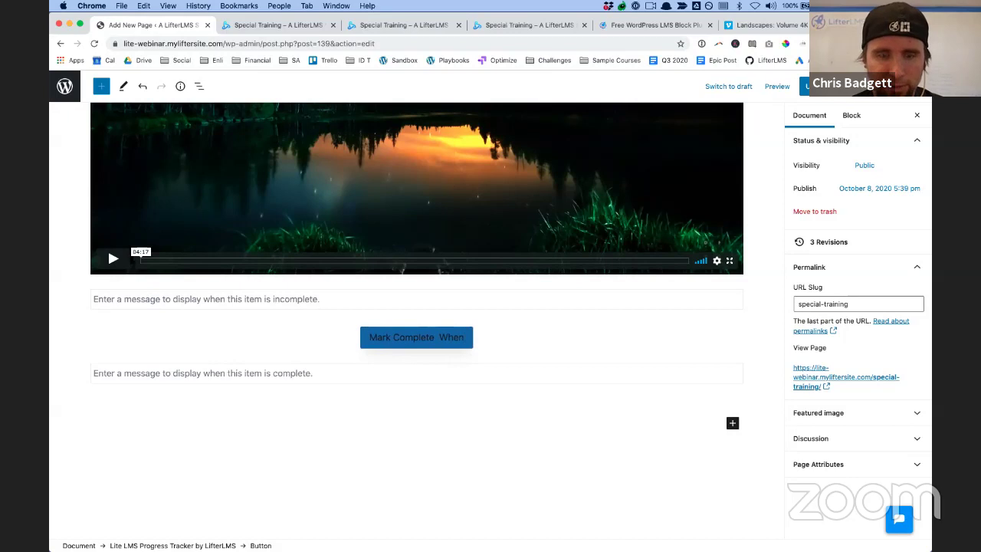
type("Finished")
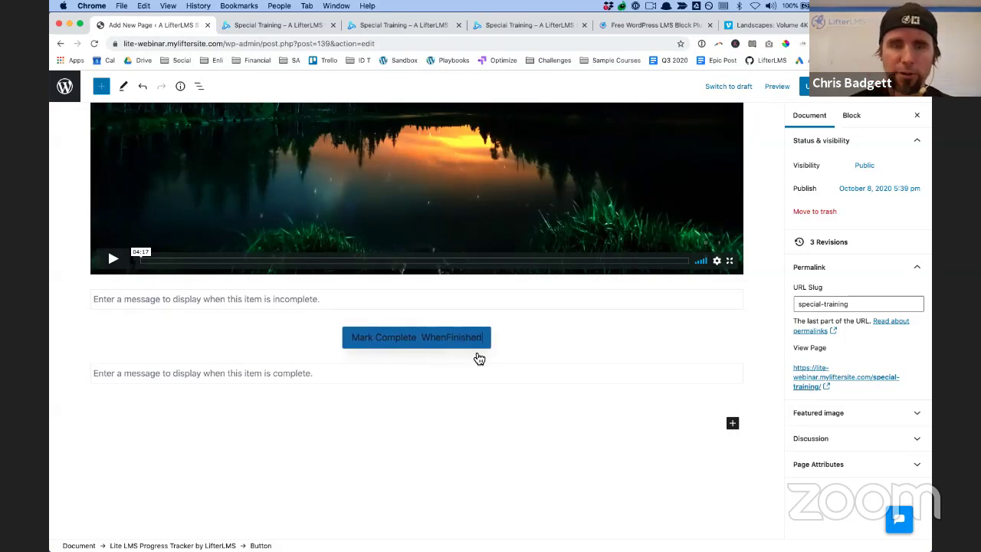
left_click(450, 338)
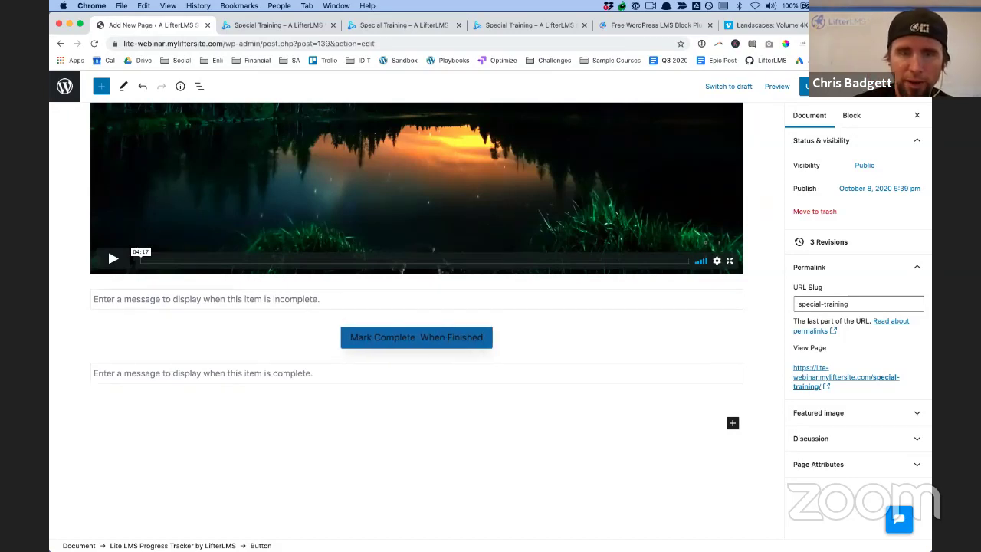
left_click(423, 343)
key("BackSpace")
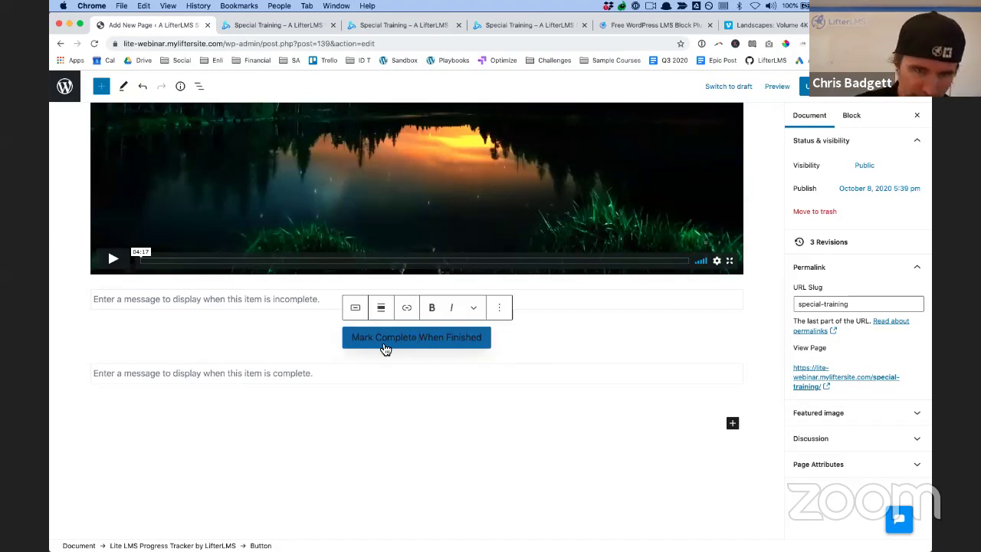
Link the progress tracker button to the site's Services page
left_click_drag(353, 344, 494, 346)
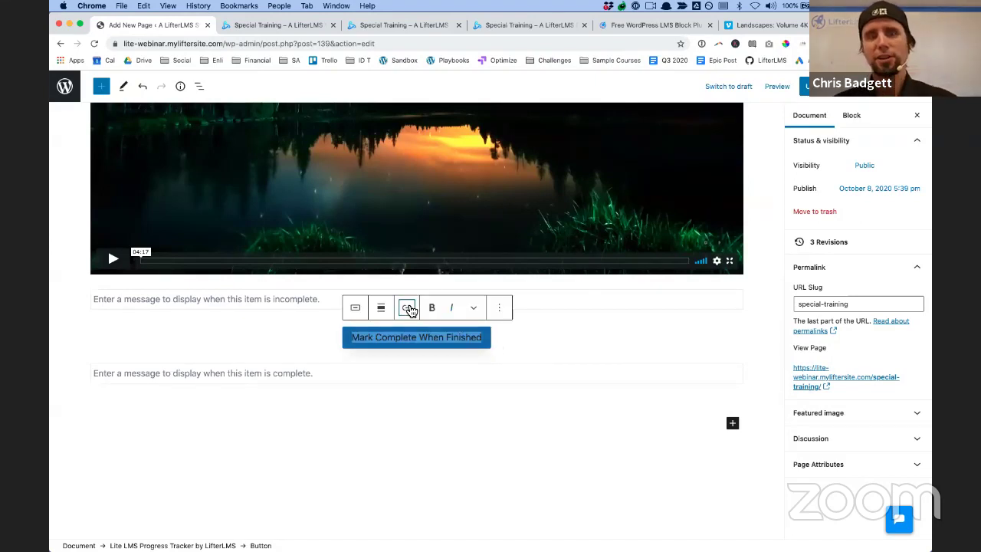
left_click(407, 309)
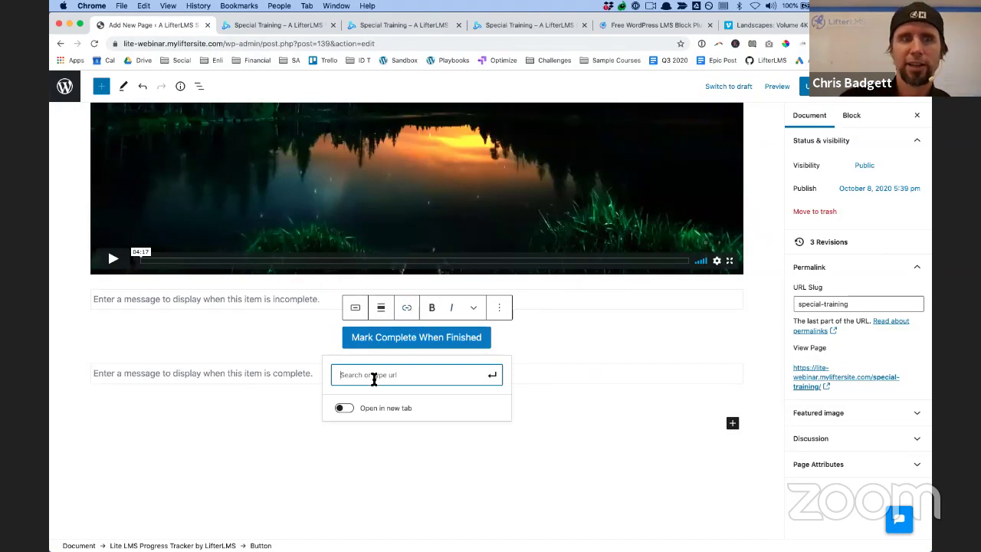
type("ht")
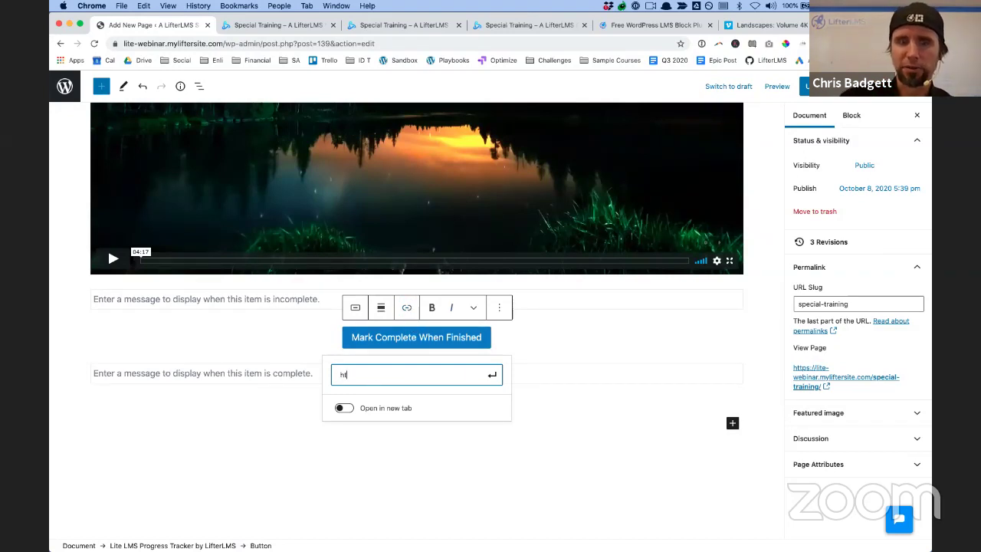
type("tp:")
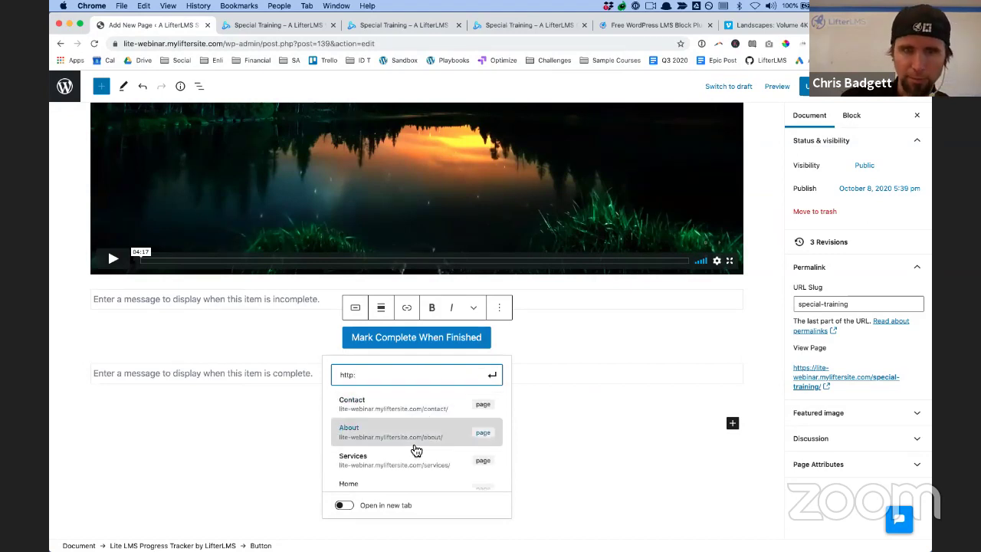
scroll(416, 449, "down", 3)
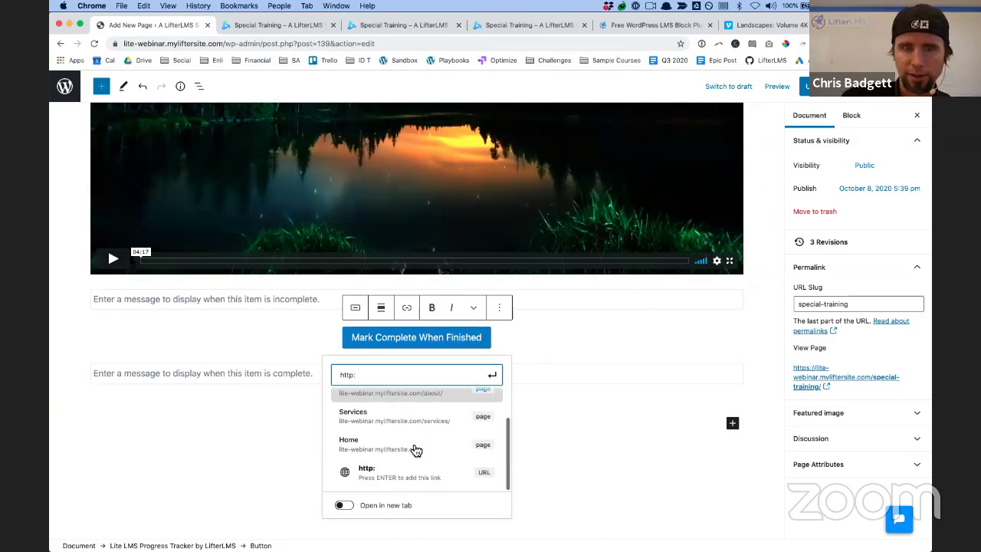
scroll(416, 450, "up", 2)
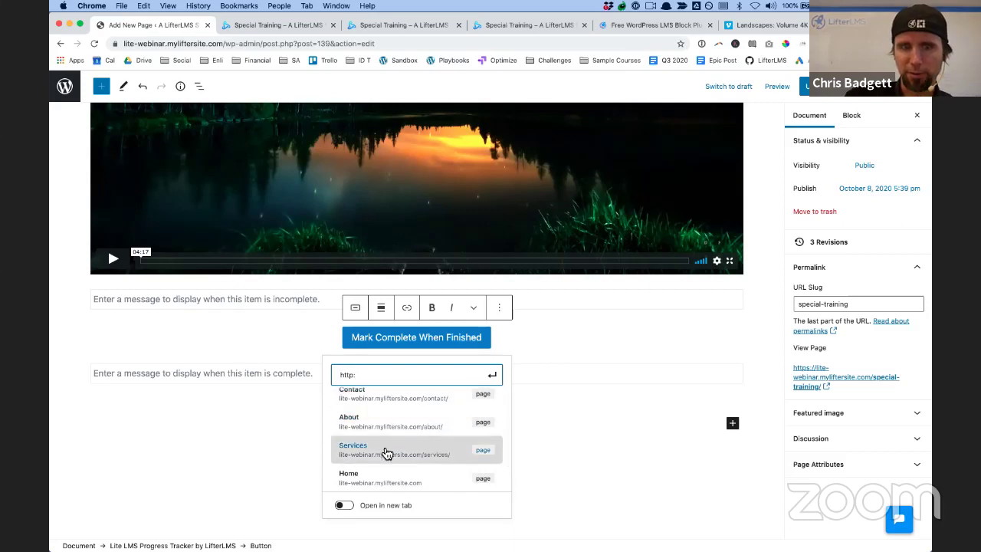
left_click(381, 448)
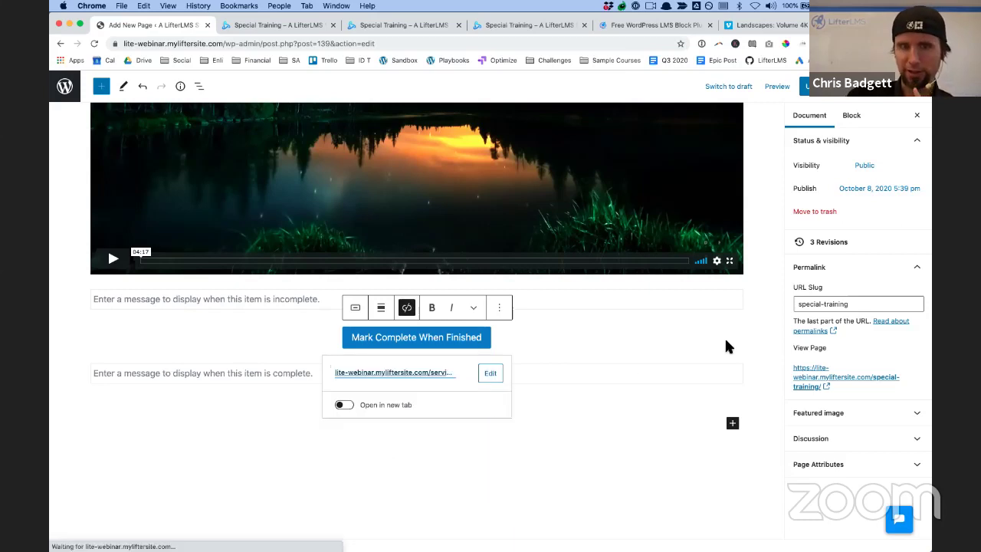
left_click(680, 335)
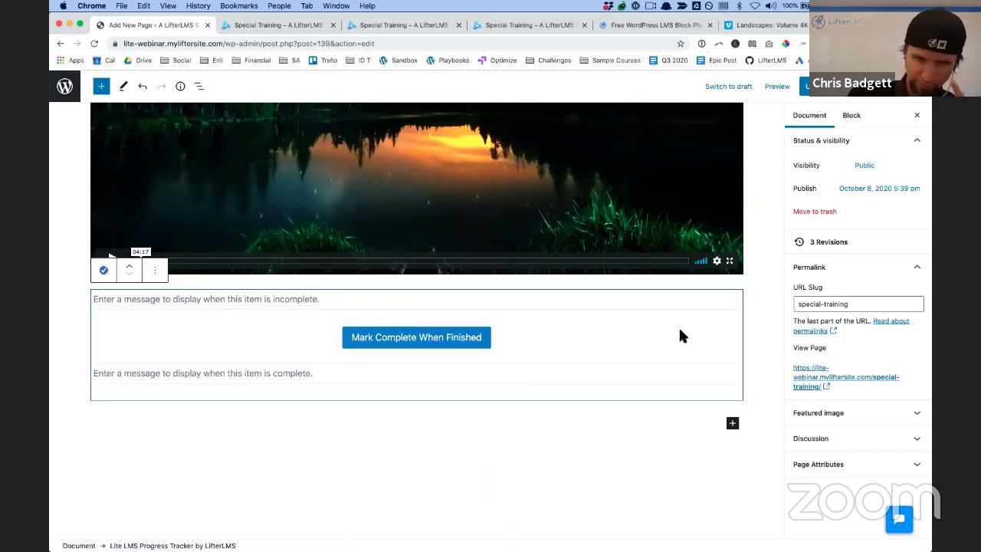
Enter "Are you done here?" as the progress tracker's incomplete message and center its text
left_click(308, 344)
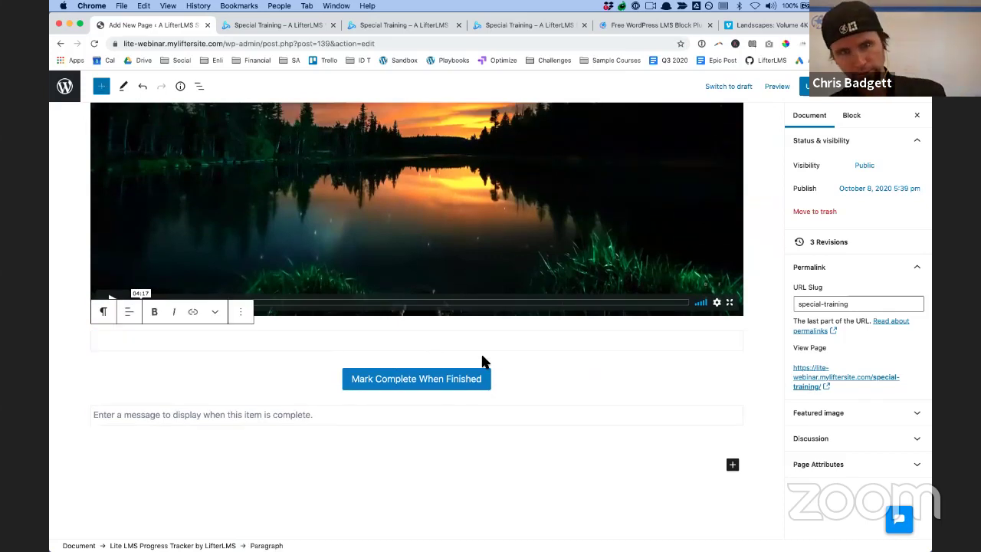
type("A")
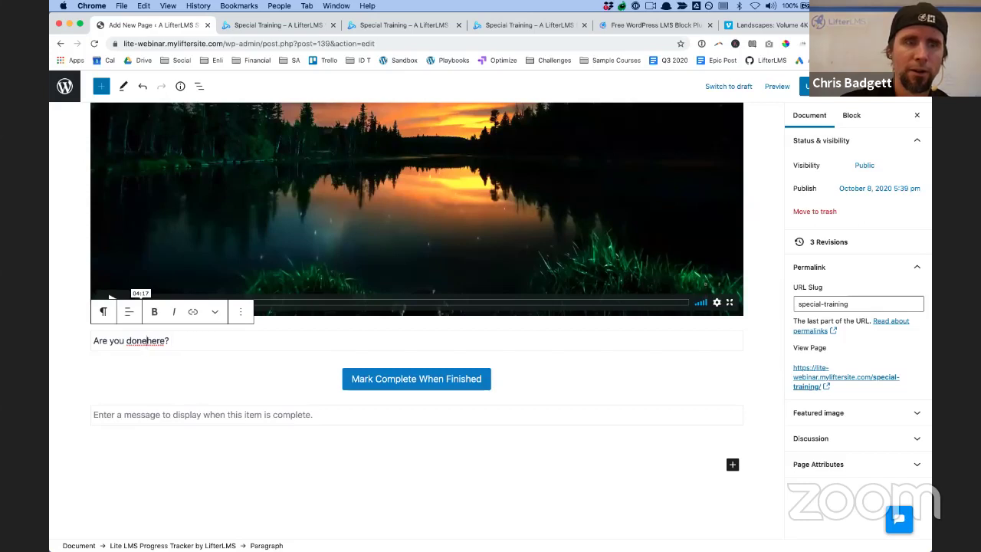
left_click(127, 312)
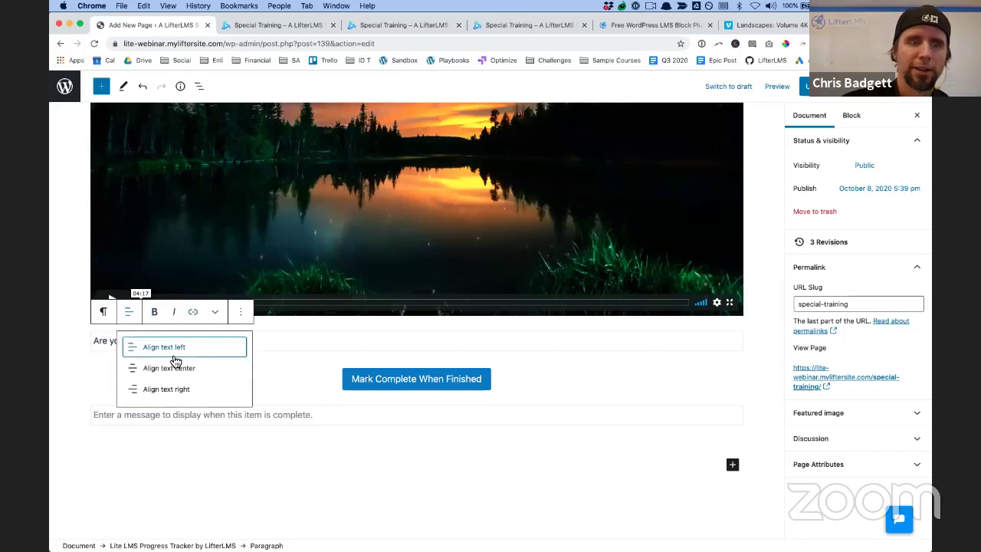
left_click(170, 368)
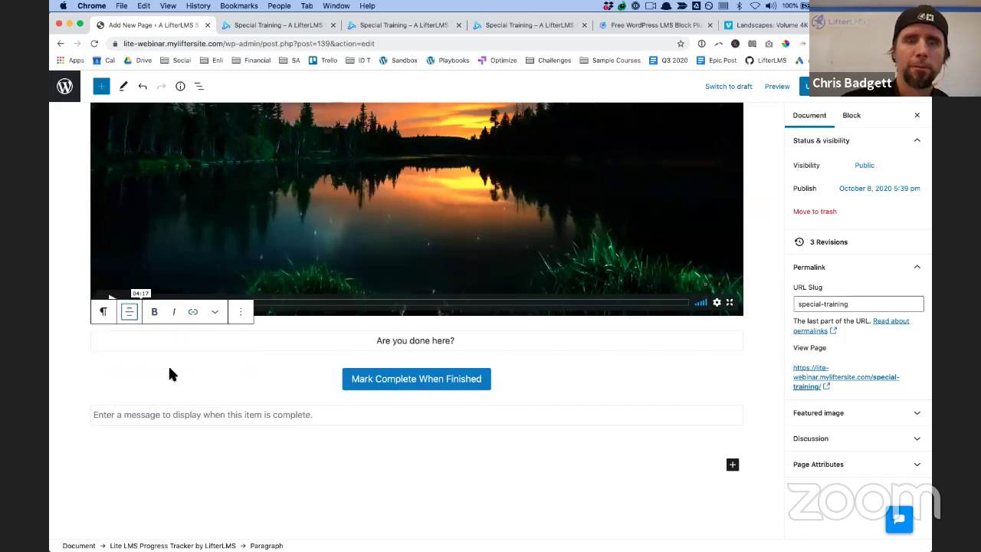
Enter "Finished :-)" as the progress tracker's complete message and center its text
left_click(348, 418)
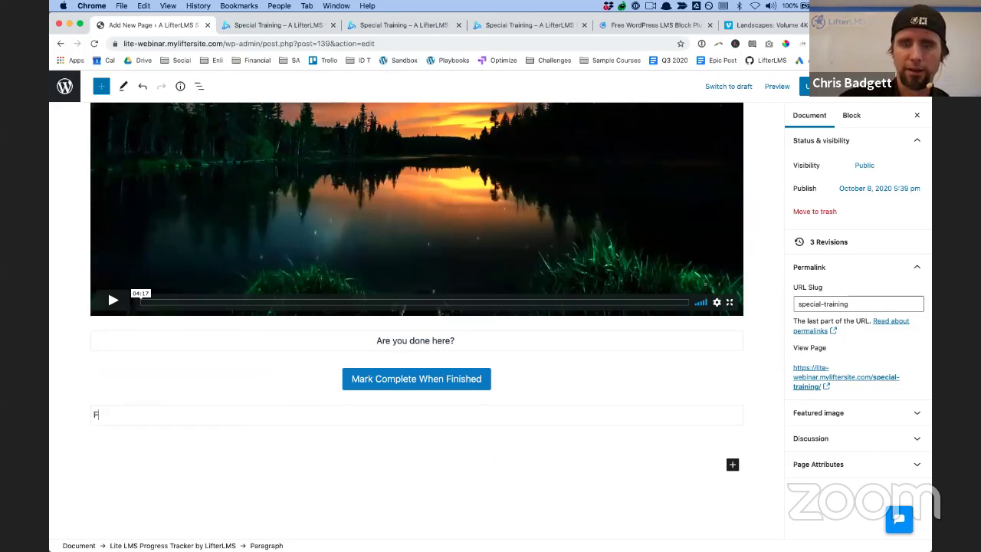
type("Finished")
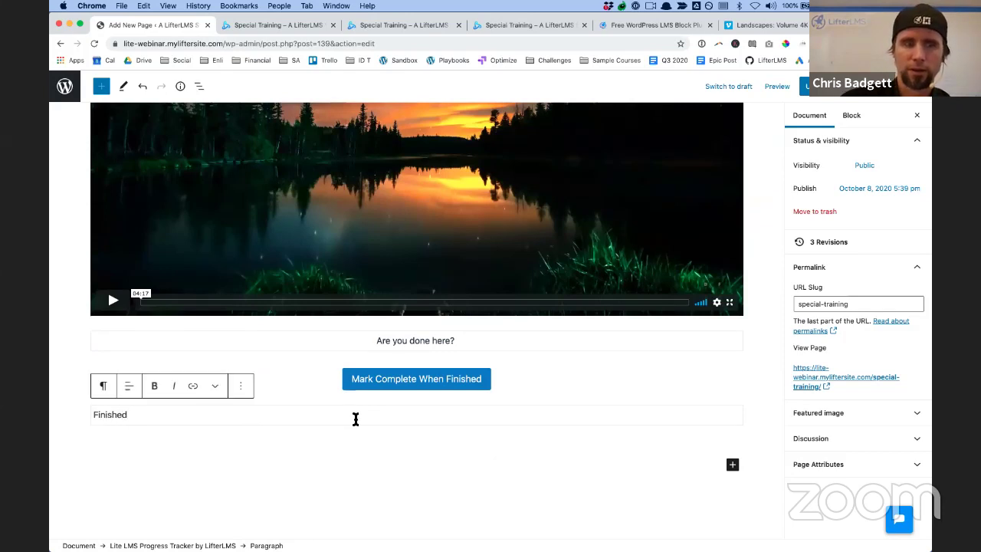
type(":-)")
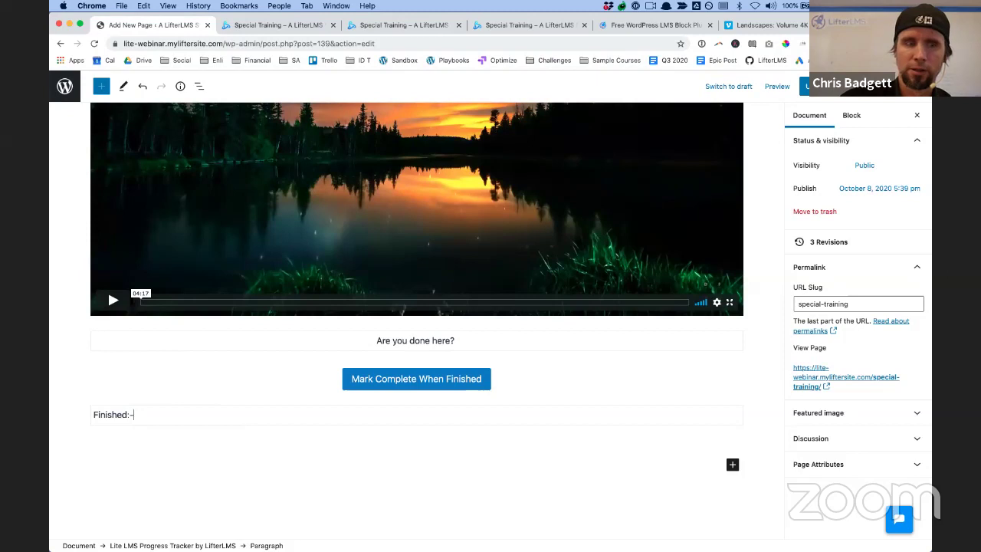
left_click(126, 418)
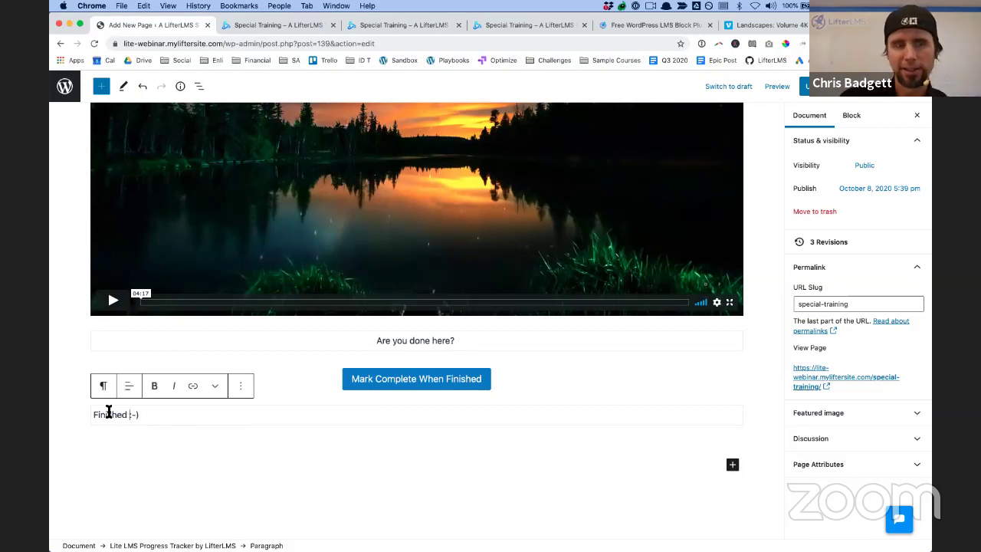
left_click(129, 385)
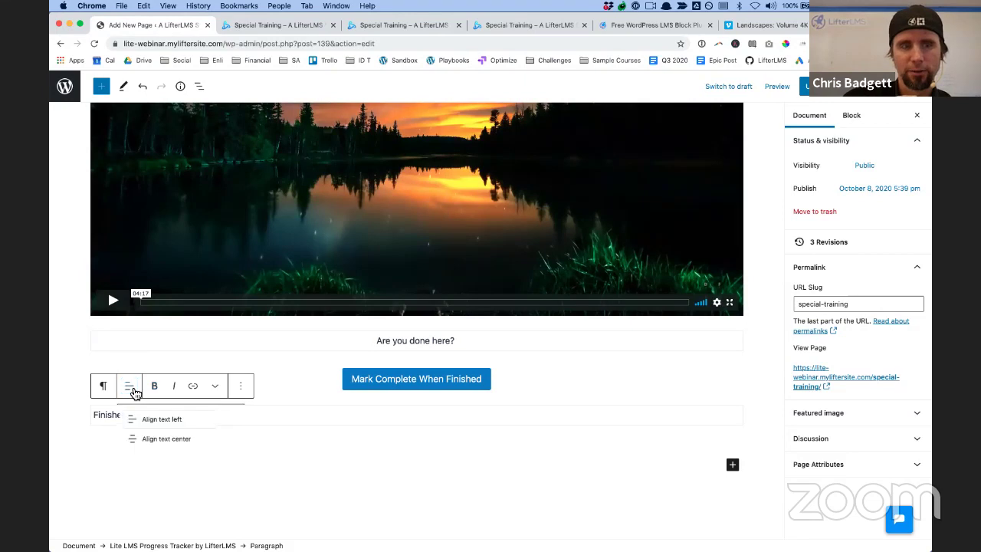
left_click(157, 442)
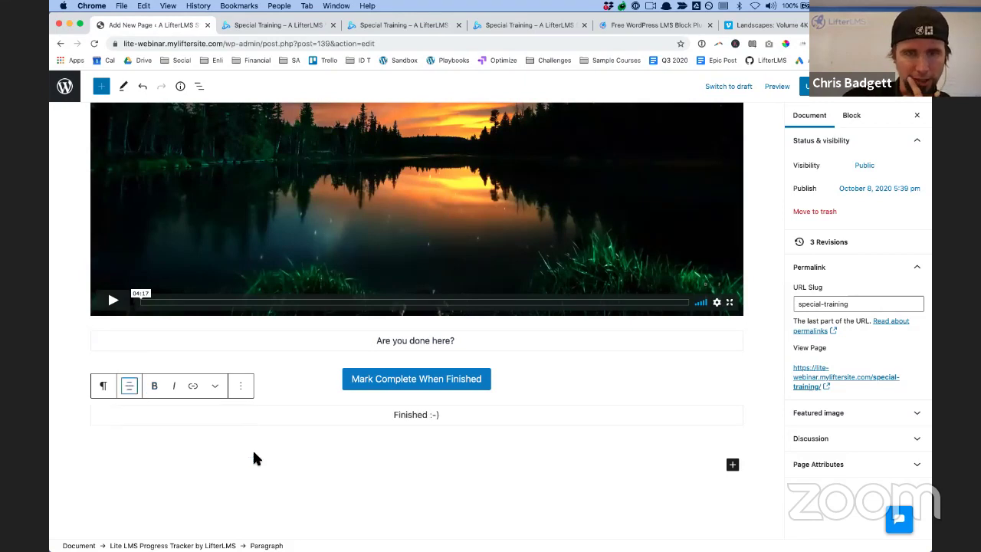
Review the progress tracker button's link and the incomplete message above it
left_click(570, 391)
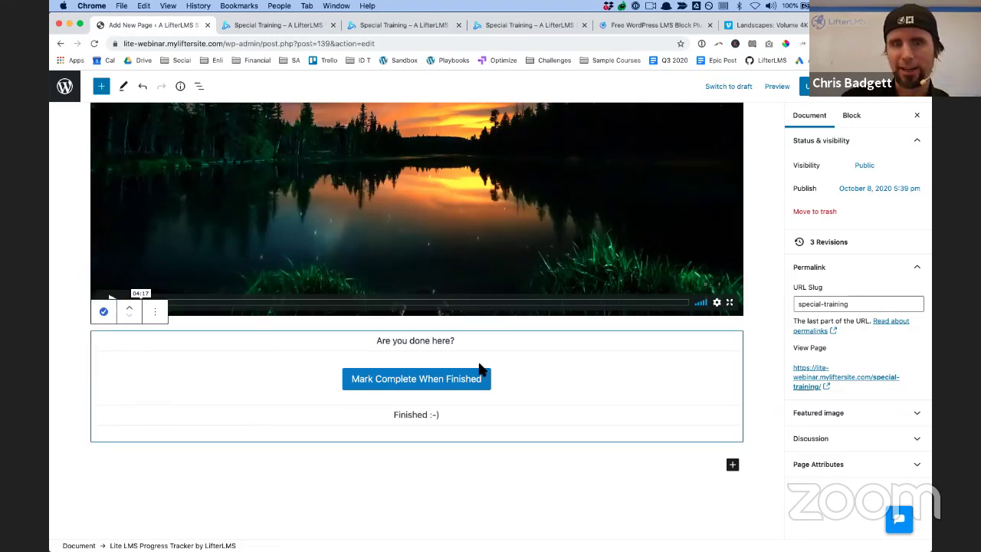
left_click(395, 387)
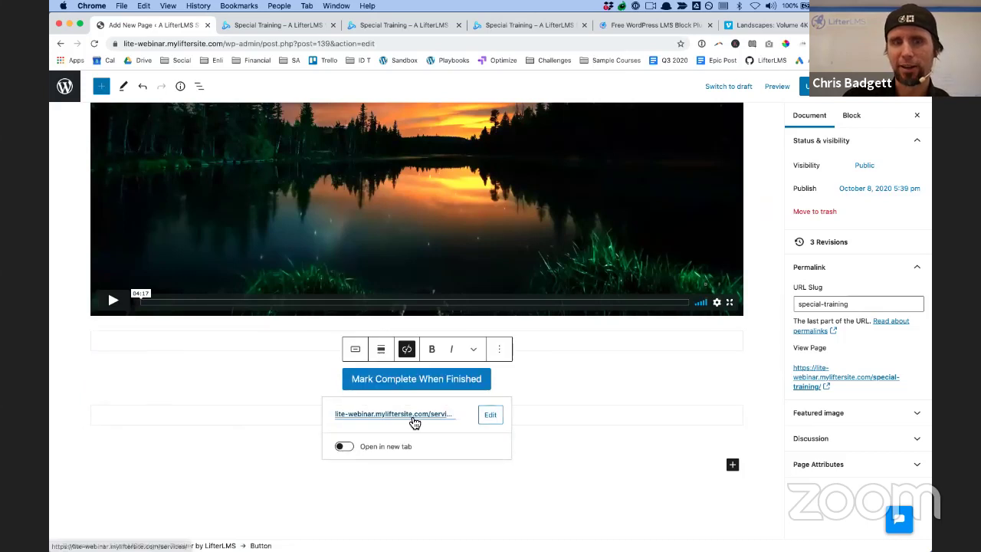
left_click(652, 399)
left_click(461, 344)
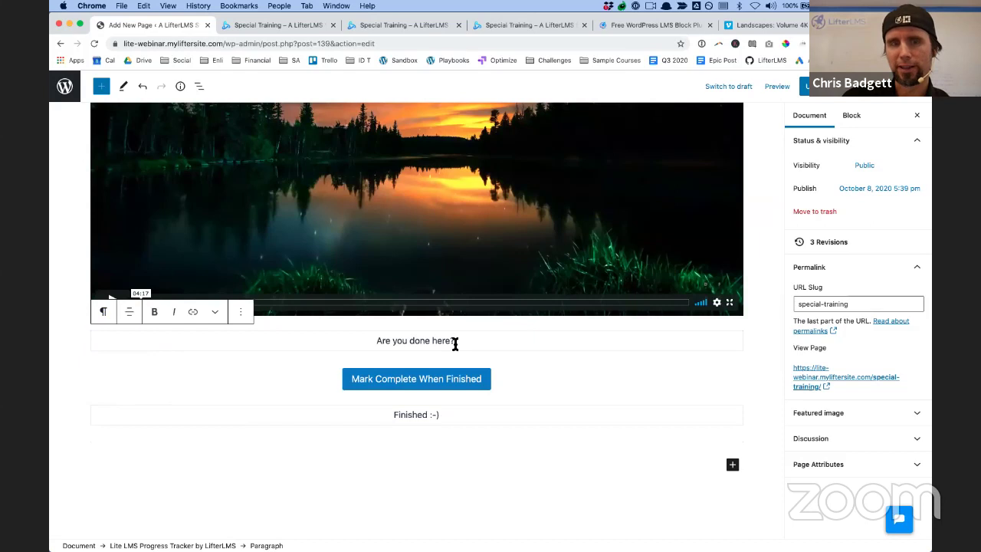
Review the incomplete and complete messages, and display the block settings of the Lite LMS Progress Tracker
left_click_drag(455, 344, 370, 329)
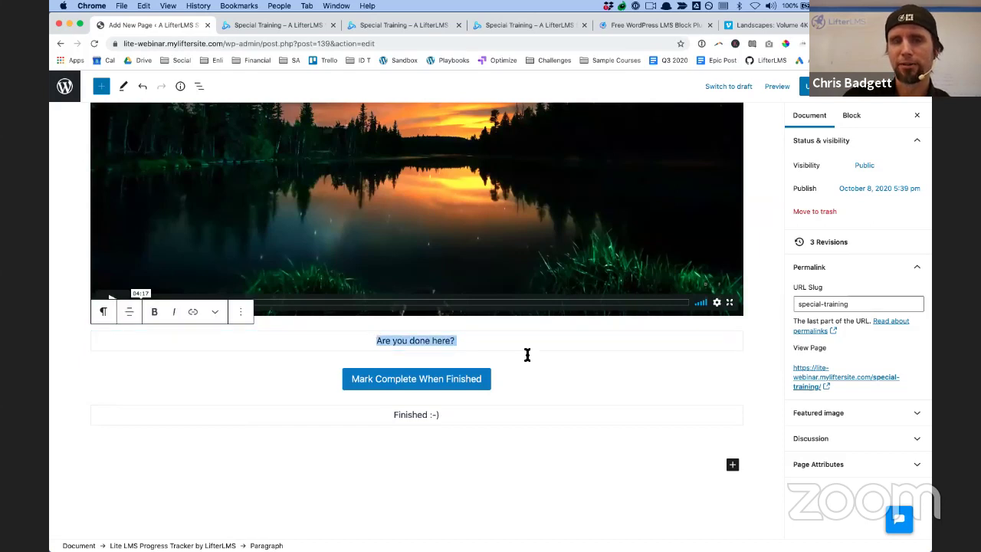
left_click(510, 419)
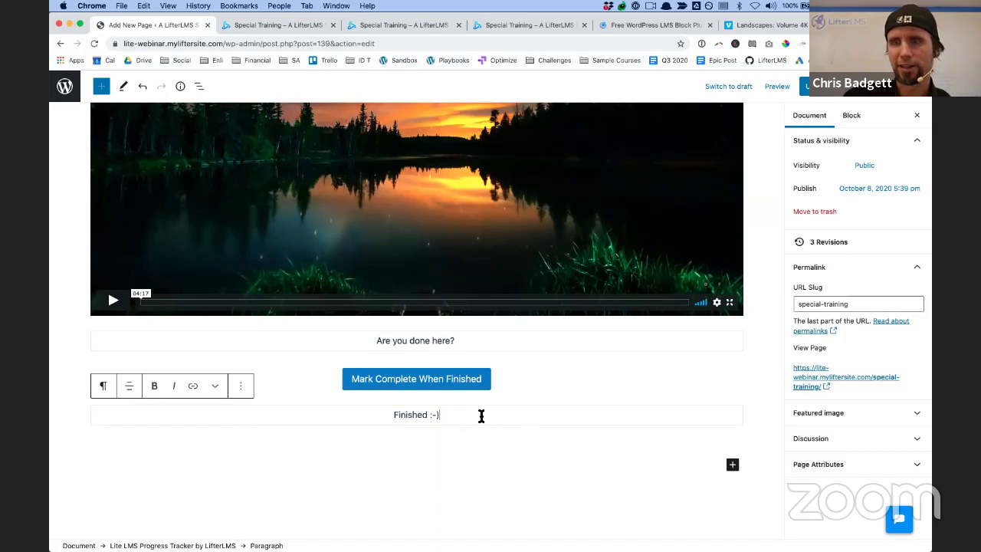
triple_click(368, 412)
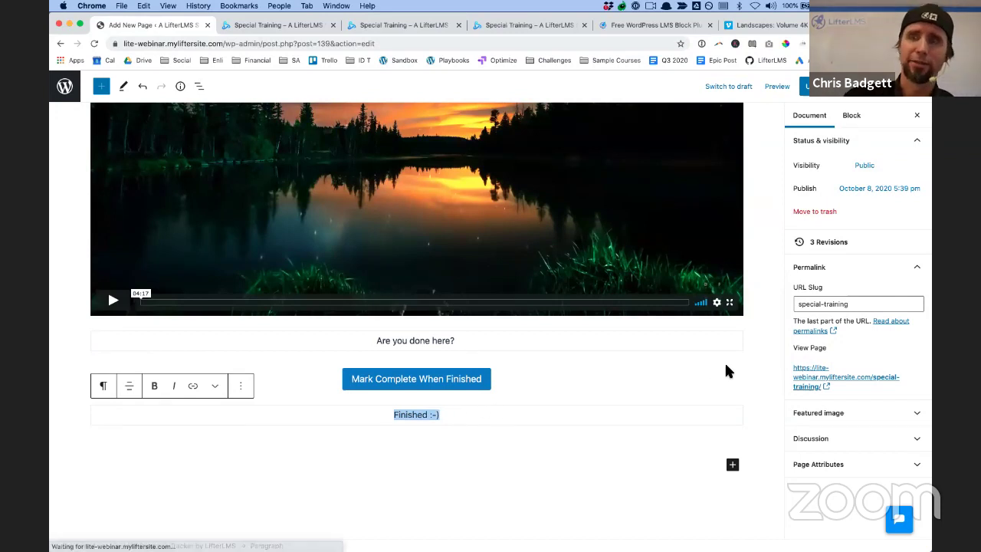
left_click(635, 377)
left_click(858, 116)
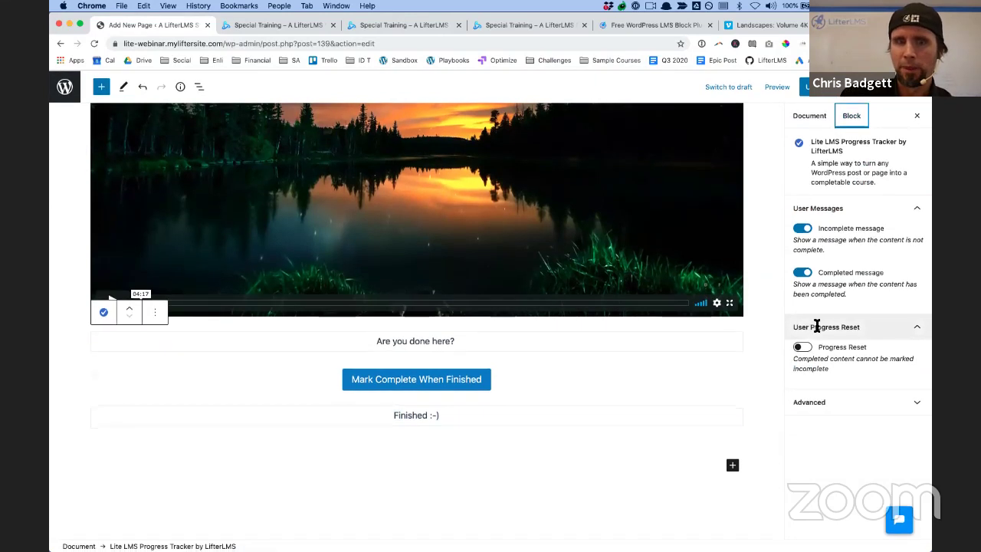
Set the "Mark Complete When Finished" button's border radius to 15 and switch its style to Outline
left_click(484, 372)
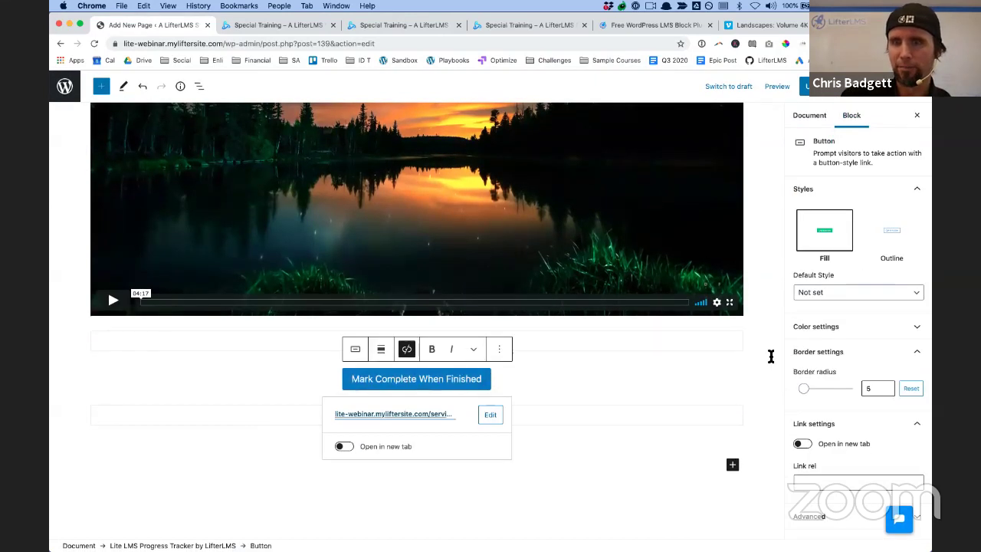
mouse_move(804, 388)
left_mouse_down()
mouse_move(834, 392)
mouse_move(801, 394)
mouse_move(818, 395)
left_mouse_up()
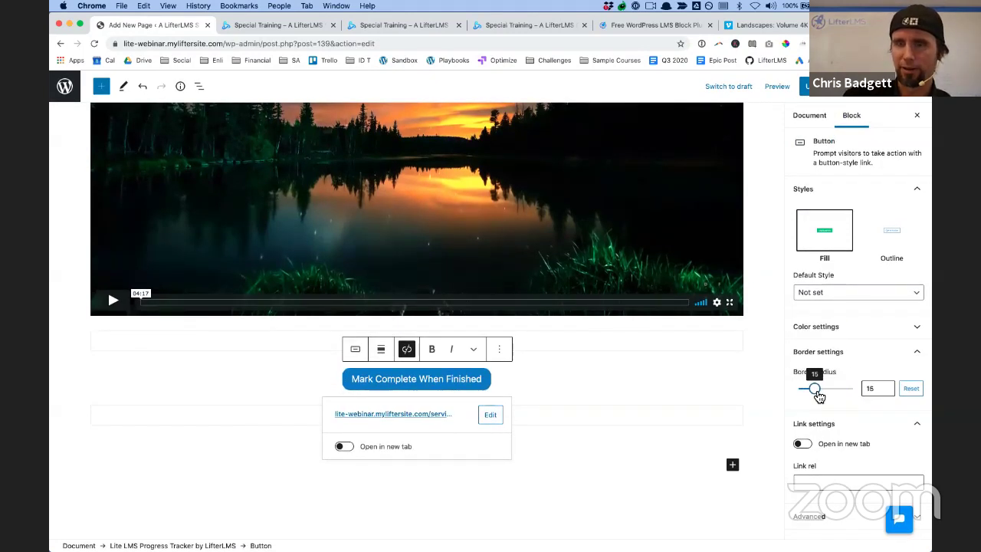
left_click(888, 241)
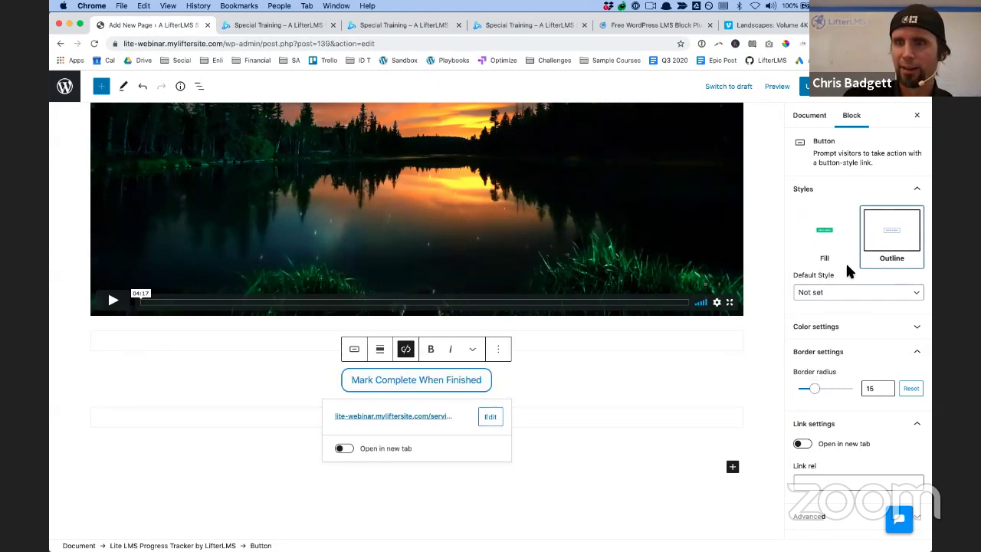
left_click(690, 343)
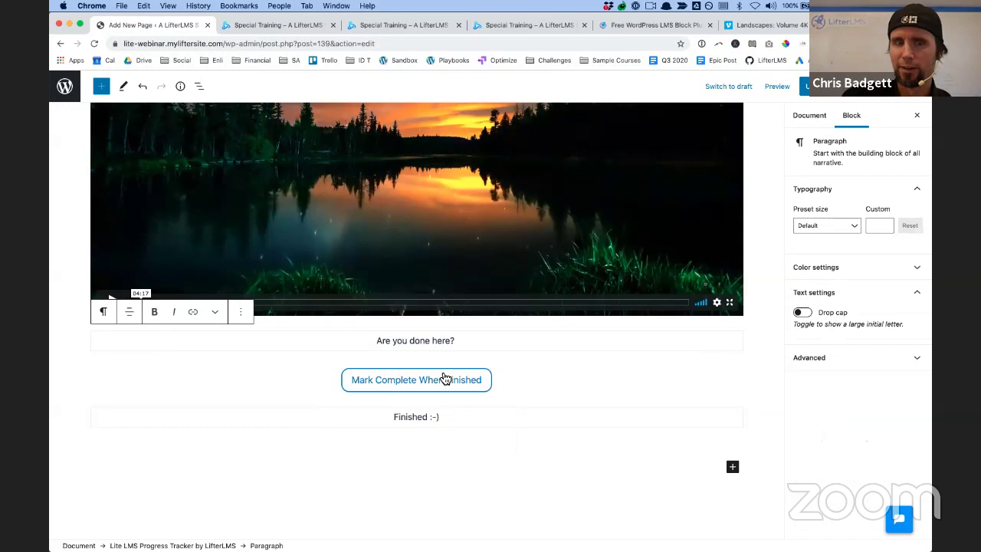
Make the progress tracker button's link open in a new tab and set its text color to the lighter blue accent swatch
left_click(444, 379)
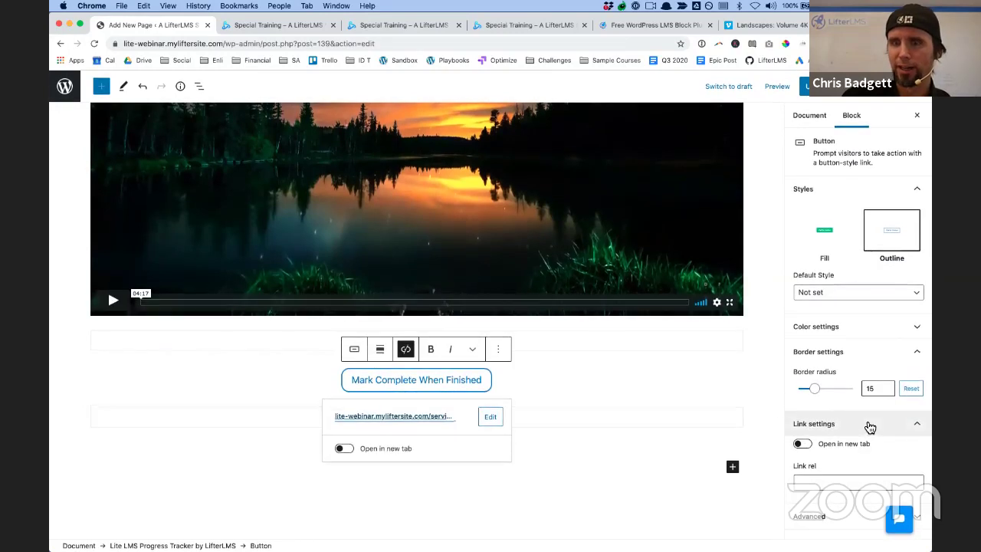
left_click(802, 449)
left_click(857, 334)
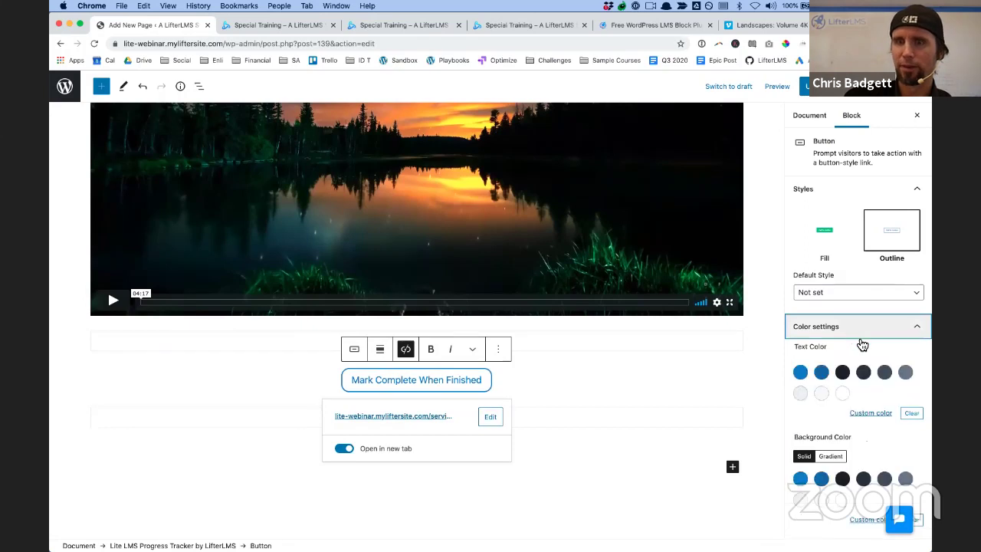
left_click(818, 376)
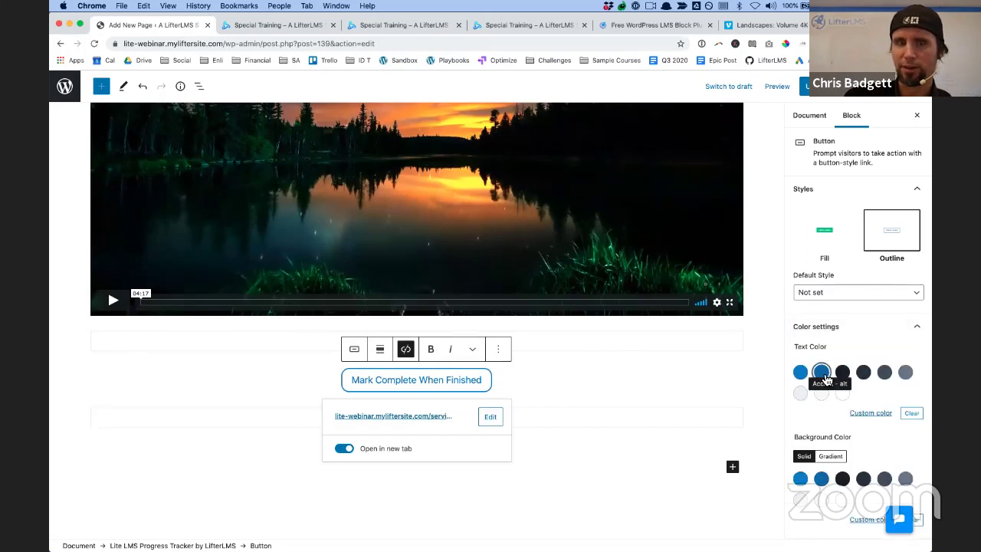
left_click(800, 373)
Try a black background on the progress tracker button, settle on solid white, and keep the blue text color
scroll(856, 394, "down", 1)
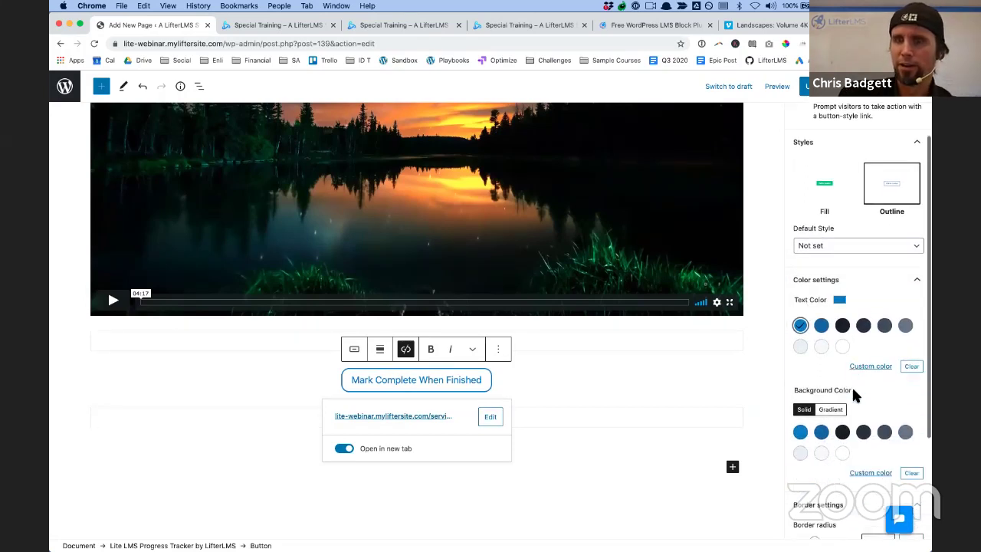
scroll(852, 385, "down", 3)
left_click(843, 292)
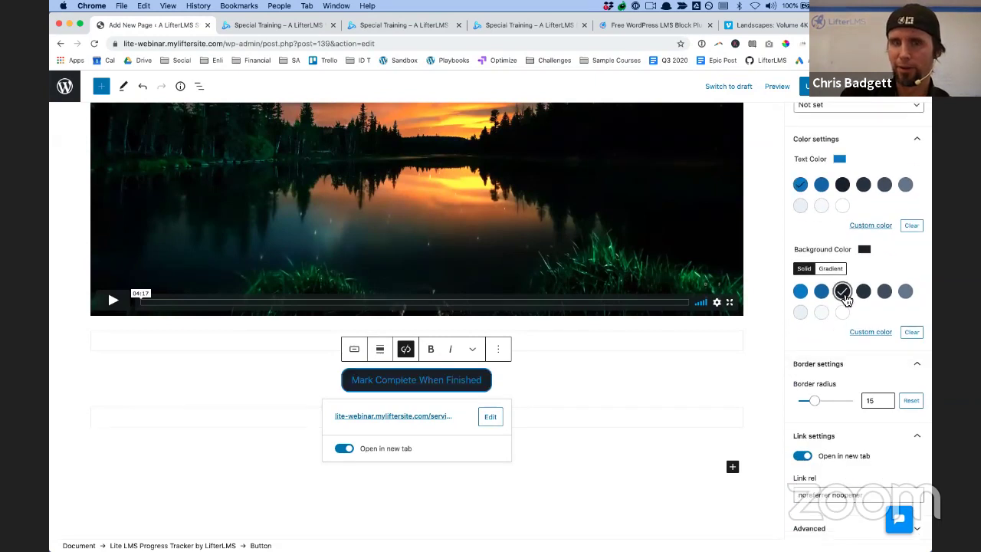
left_click(843, 312)
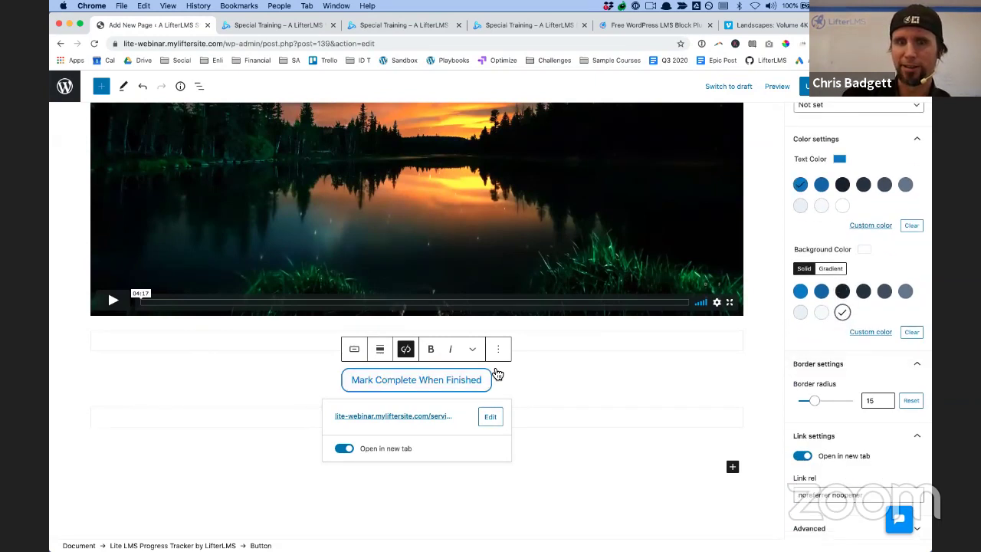
scroll(804, 398, "down", 1)
scroll(804, 373, "up", 4)
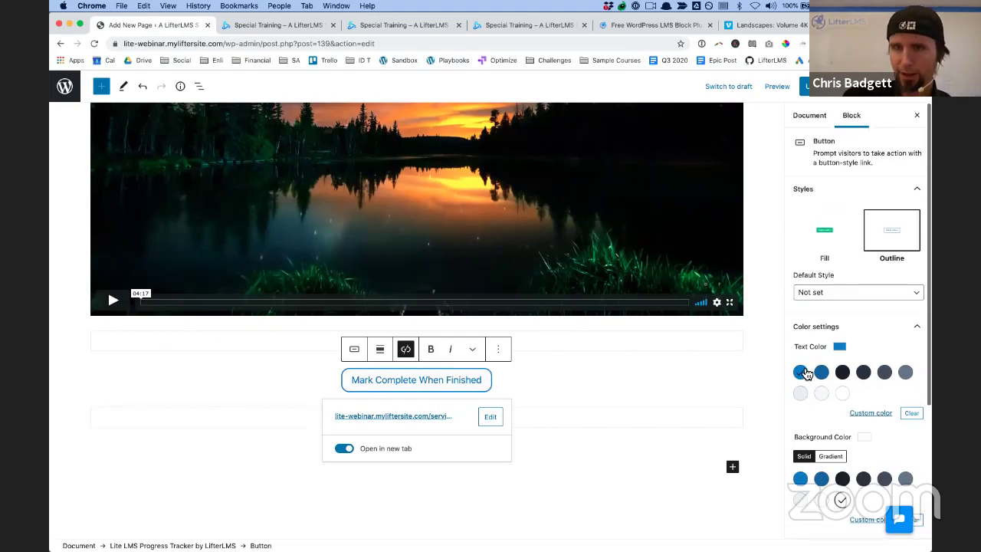
left_click(802, 372)
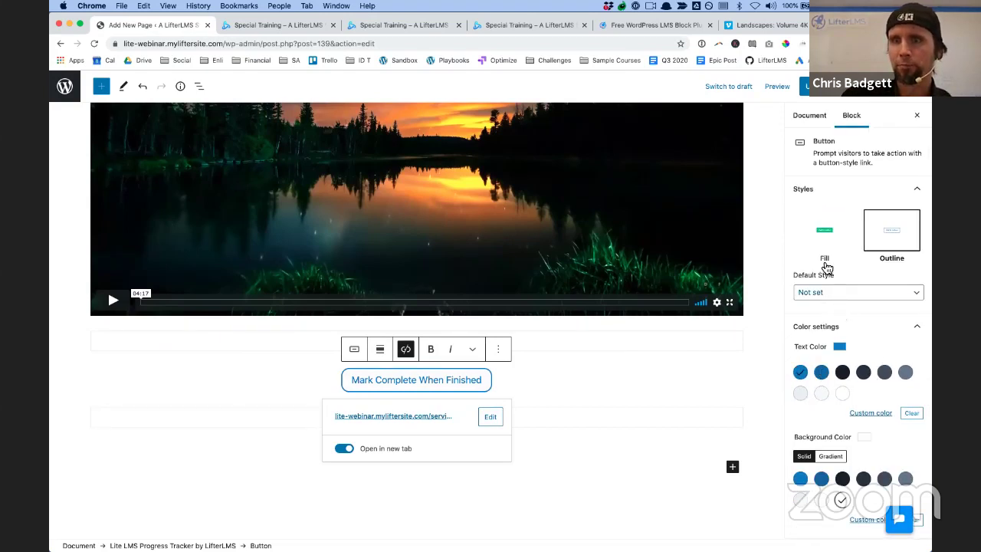
left_click(534, 391)
Update the page and open its published version in a new tab to check the video, message and restyled button
left_click(814, 86)
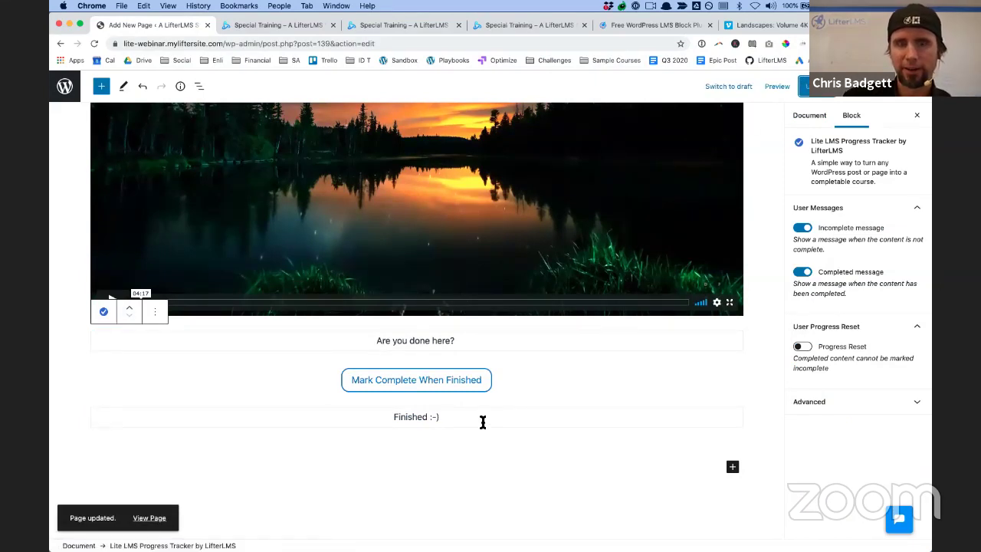
left_click(161, 522, "super")
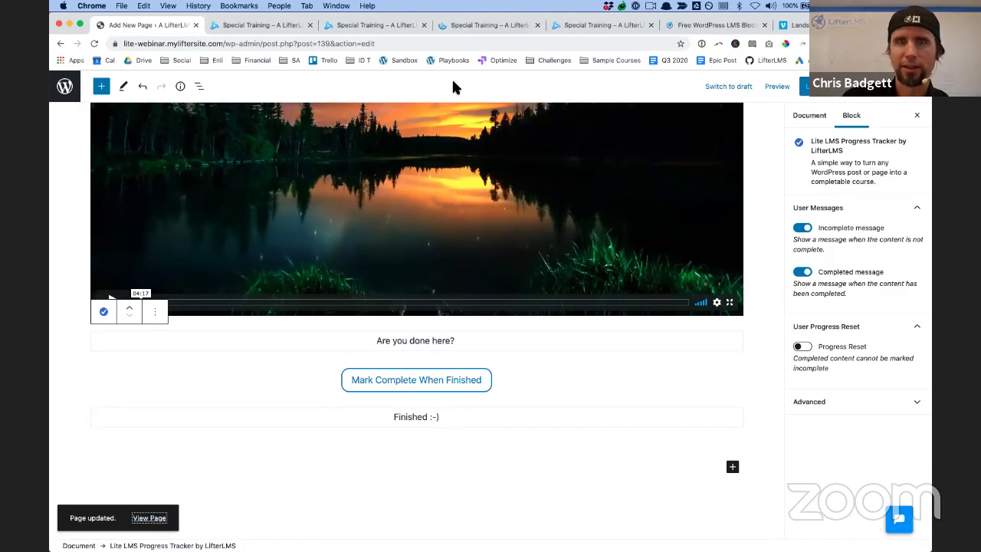
left_click(465, 19)
scroll(548, 353, "down", 2)
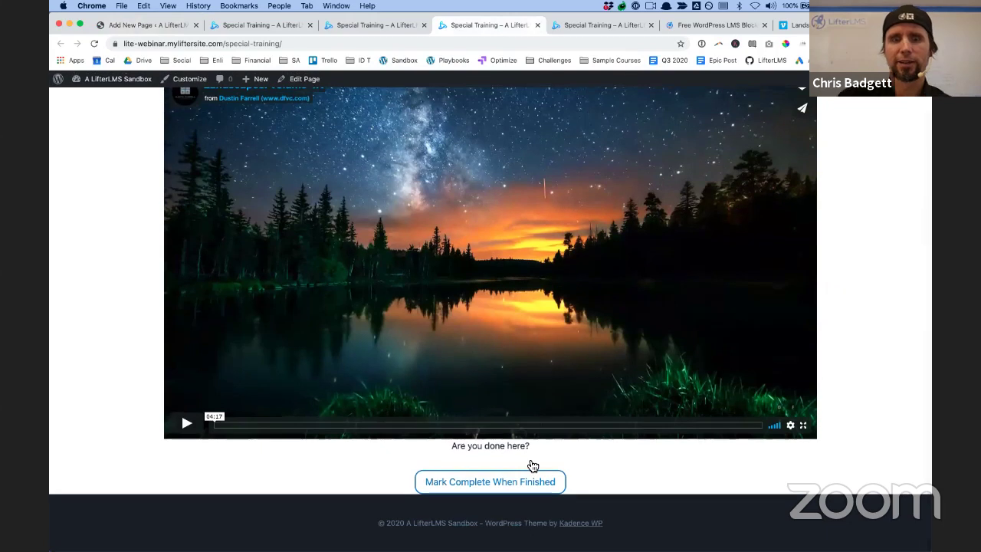
scroll(533, 465, "up", 2)
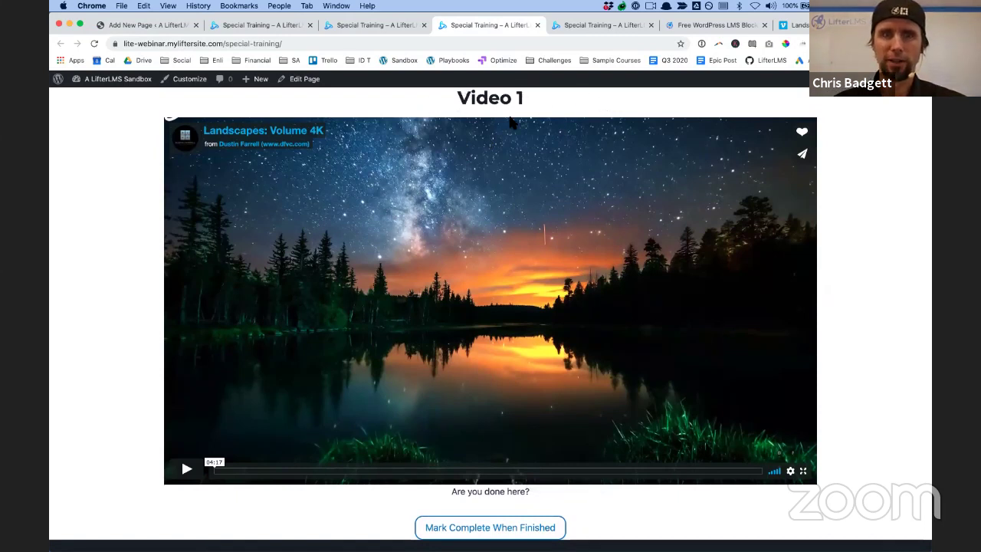
scroll(490, 138, "down", 2)
scroll(430, 150, "up", 2)
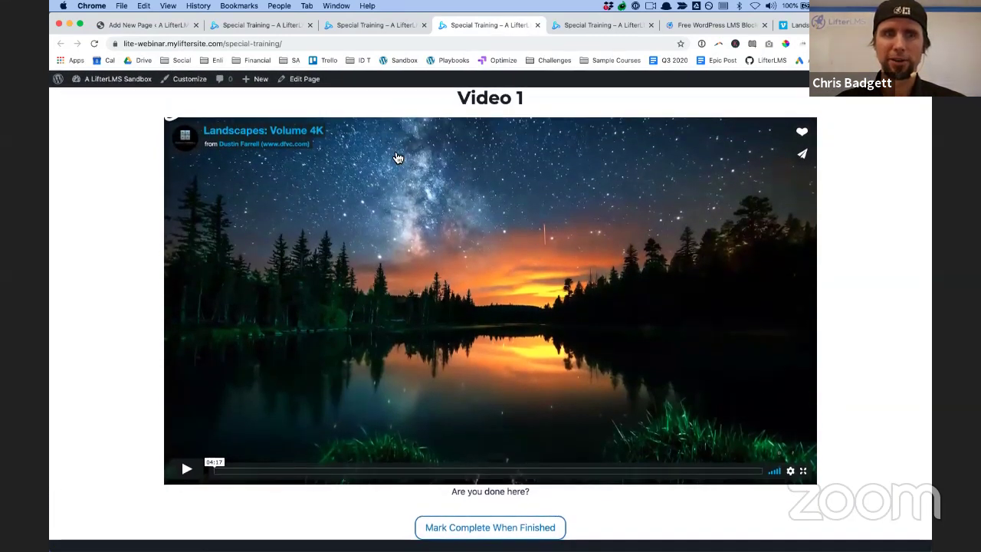
Copy the Special Training page's address and open it in a new incognito window
left_click(290, 44)
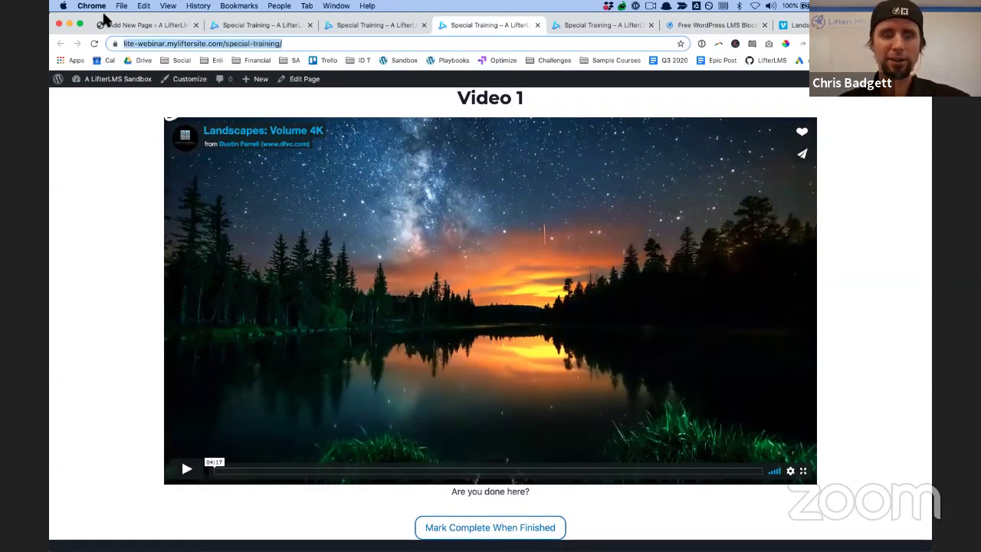
key("super+c")
key("ctrl+Down")
left_click(137, 24)
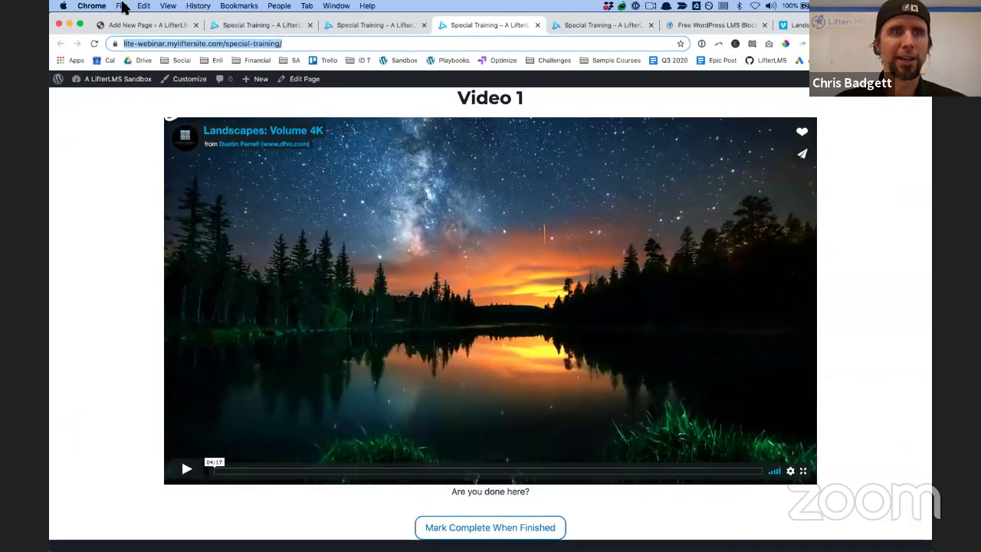
left_click(122, 6)
left_click(143, 39)
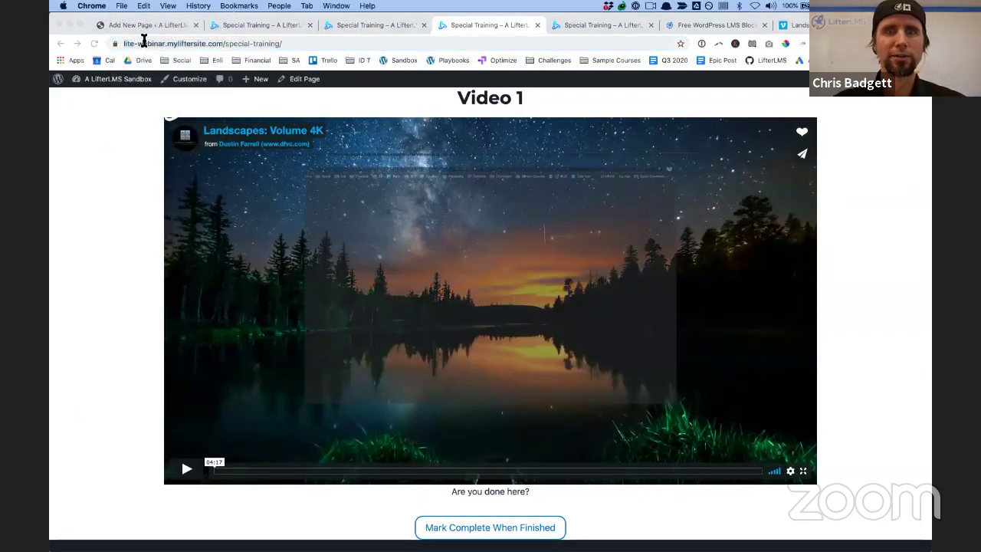
key("super+v")
key("Return")
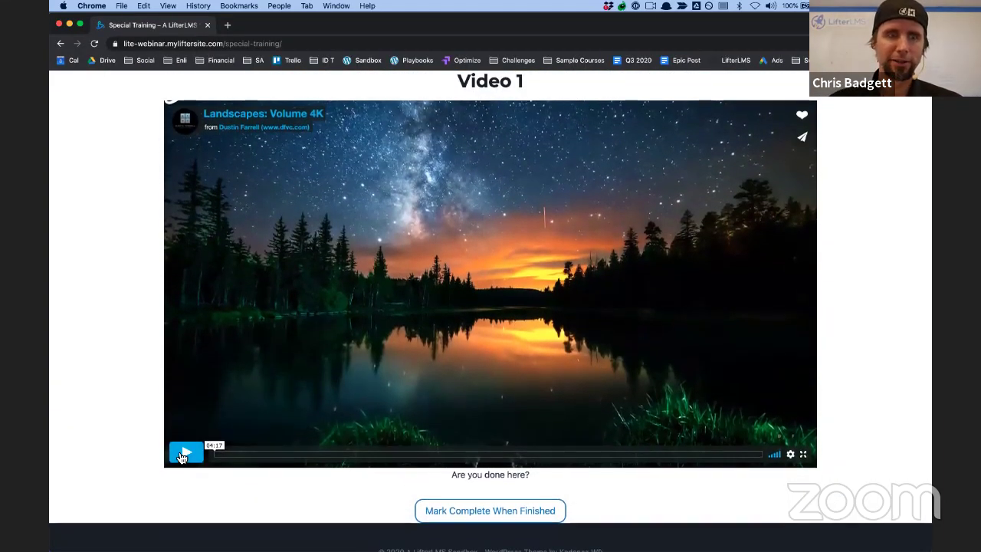
Play the embedded video for a few seconds and pause it, dismissing the sales chat pop-up
left_click(182, 455)
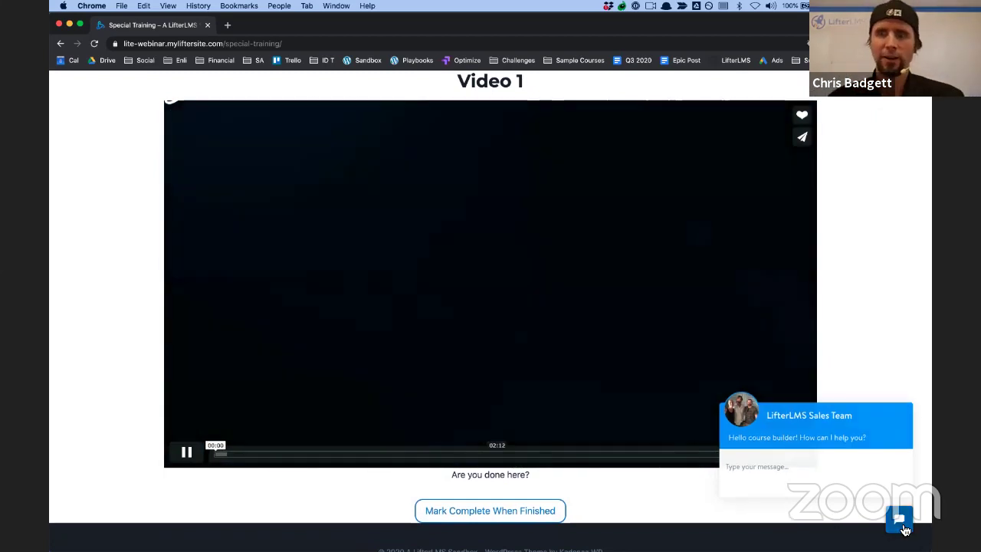
left_click(904, 528)
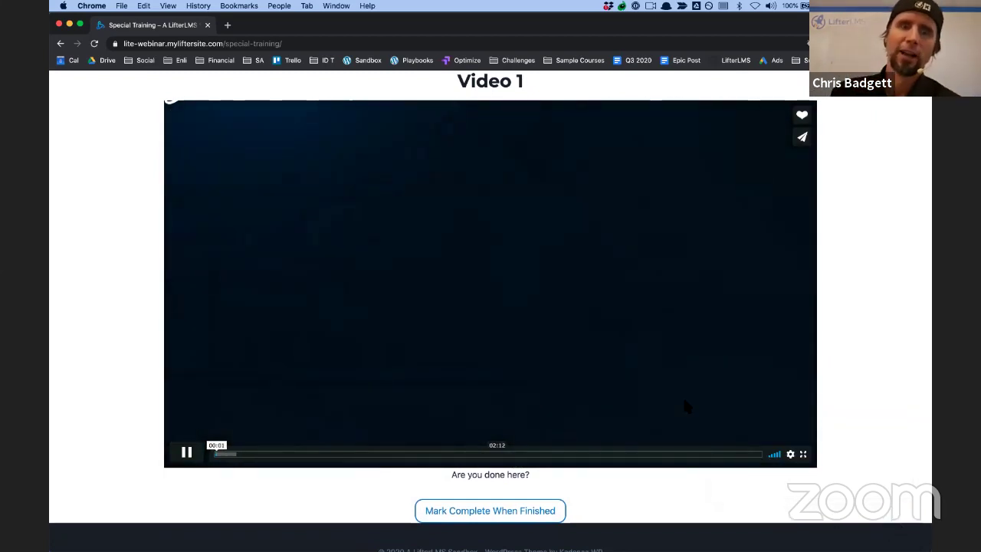
left_click(187, 458)
scroll(494, 394, "down", 1)
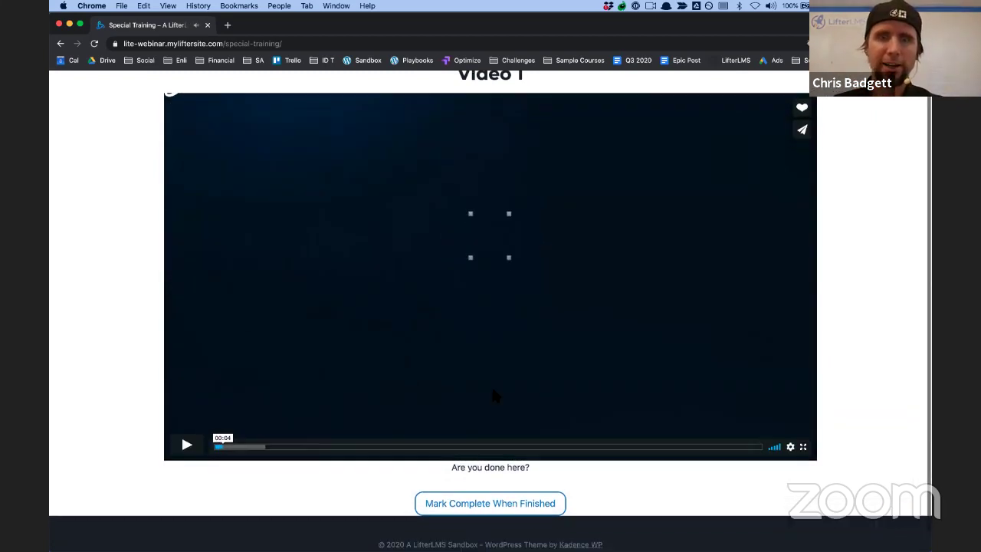
scroll(494, 394, "down", 2)
scroll(496, 396, "up", 3)
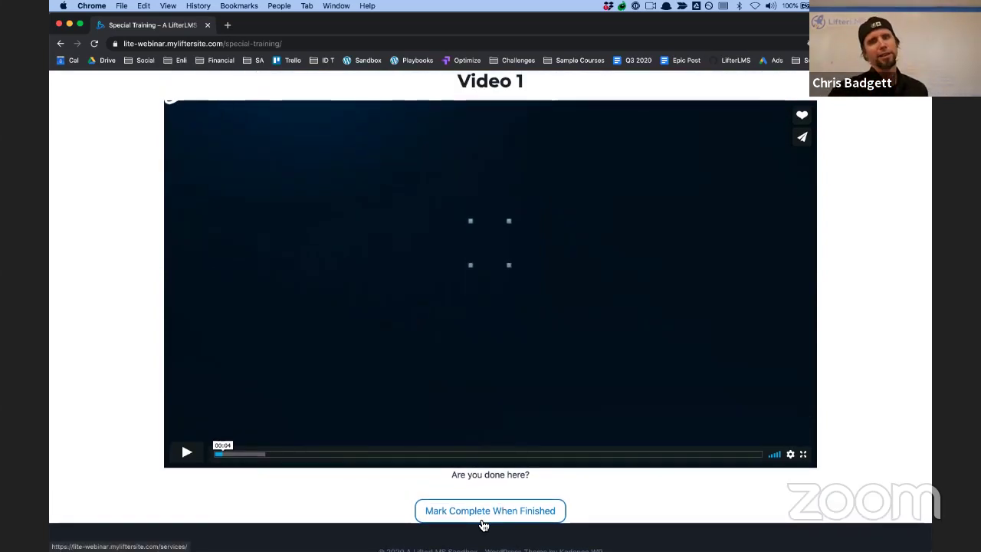
Mark the training complete with the button below the incomplete message and look through the linked Services page
left_click_drag(445, 476, 537, 486)
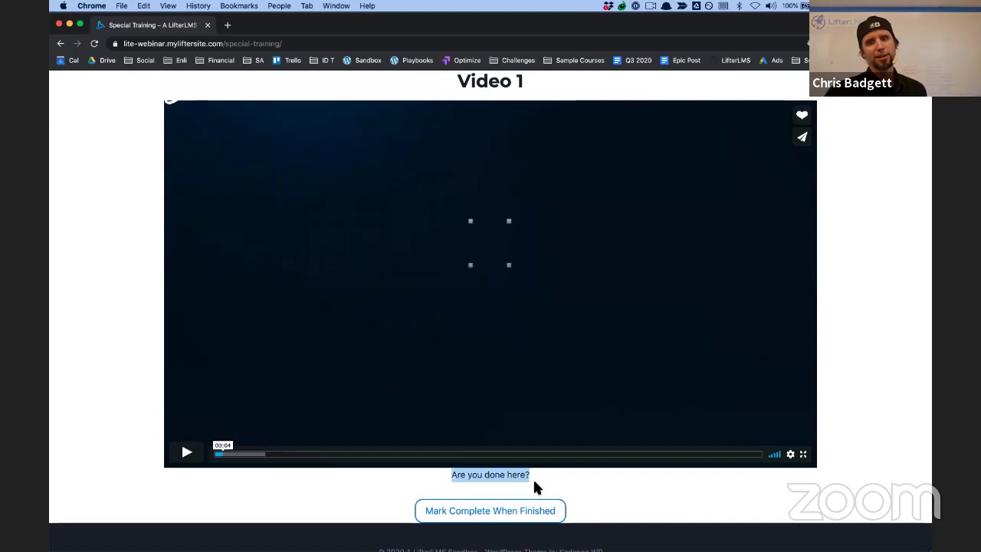
left_click(505, 508)
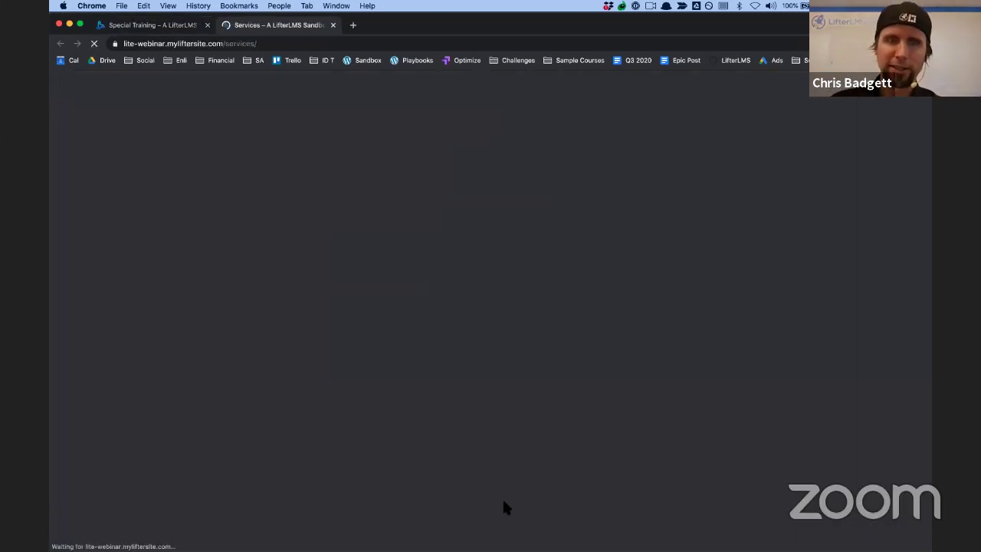
scroll(438, 414, "down", 6)
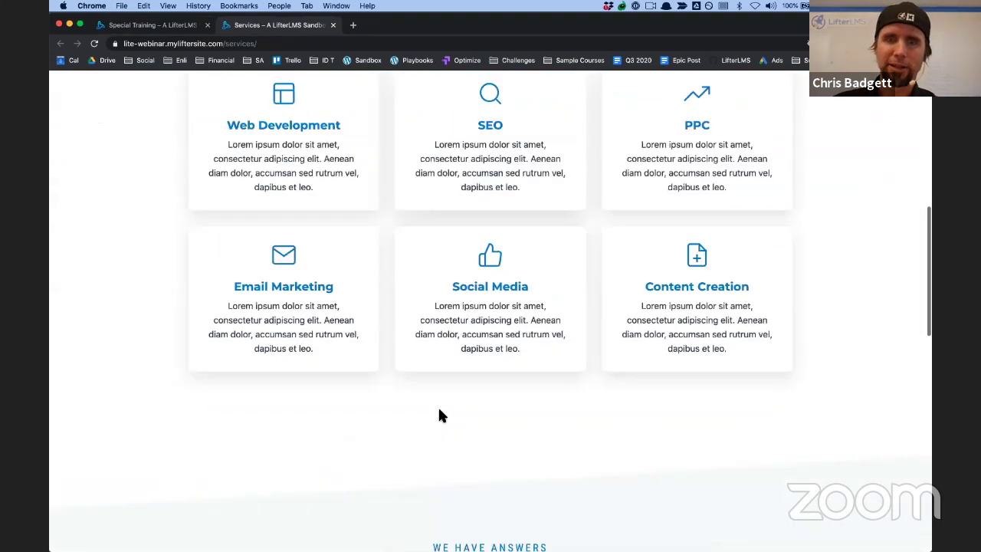
scroll(439, 415, "down", 5)
scroll(440, 414, "up", 12)
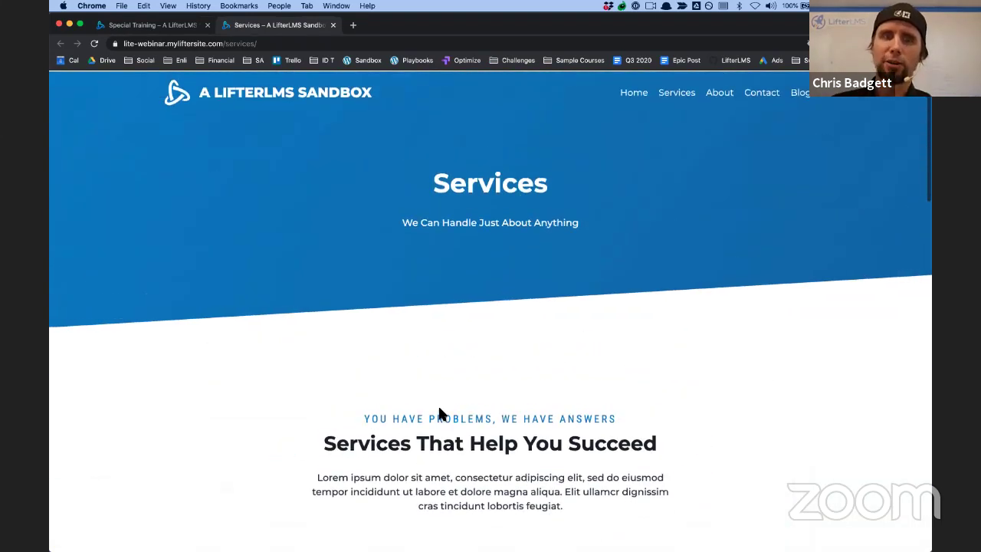
Return to the Special Training page and check the completion message below the video
left_click(158, 29)
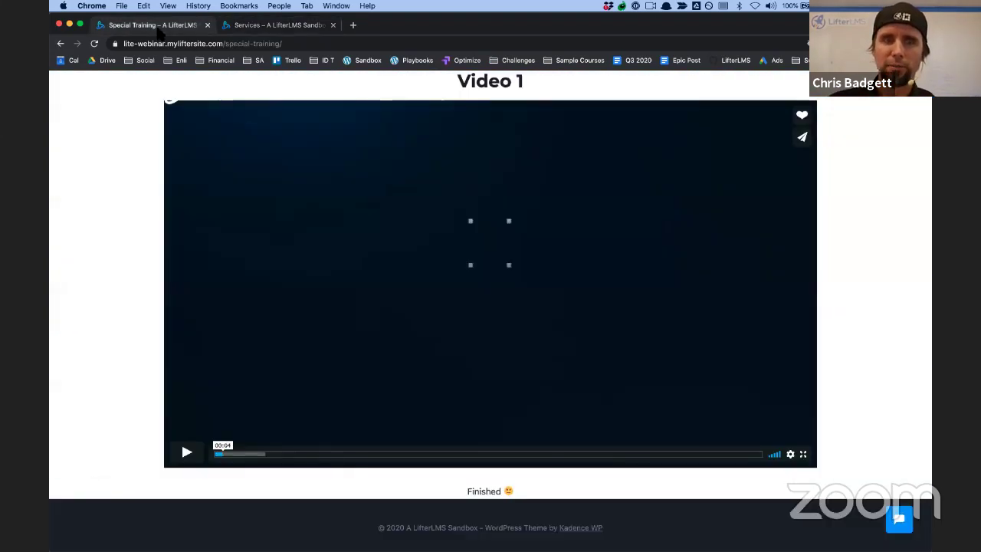
left_click_drag(525, 490, 455, 479)
left_click(545, 490)
triple_click(481, 481)
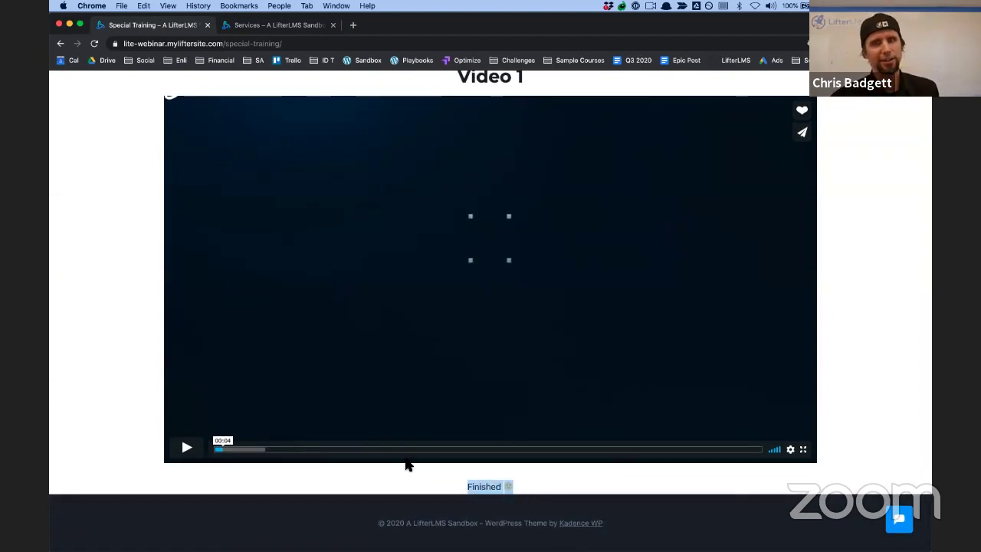
Review the completion message on the Special Training page against the linked Services page, switching between the two
scroll(543, 469, "up", 1)
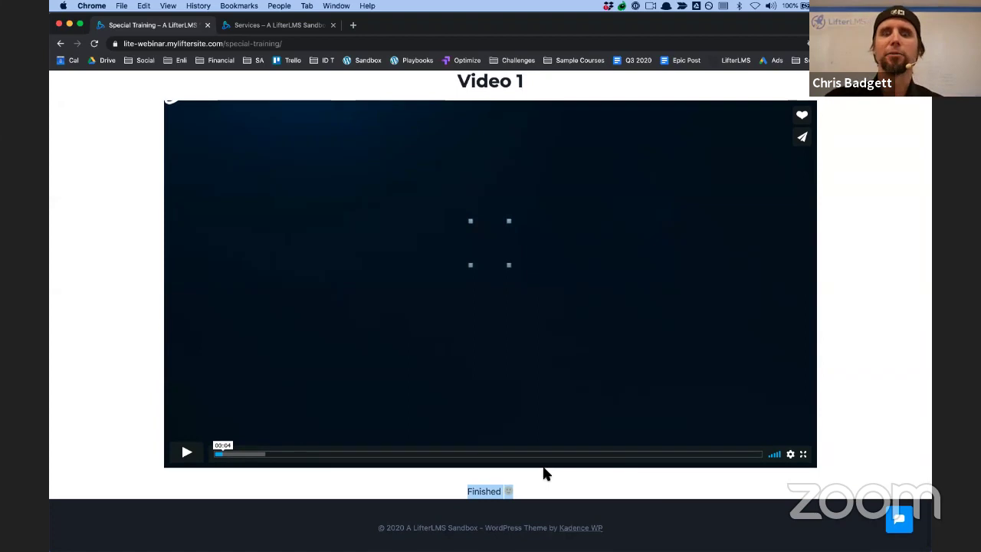
left_click(536, 490)
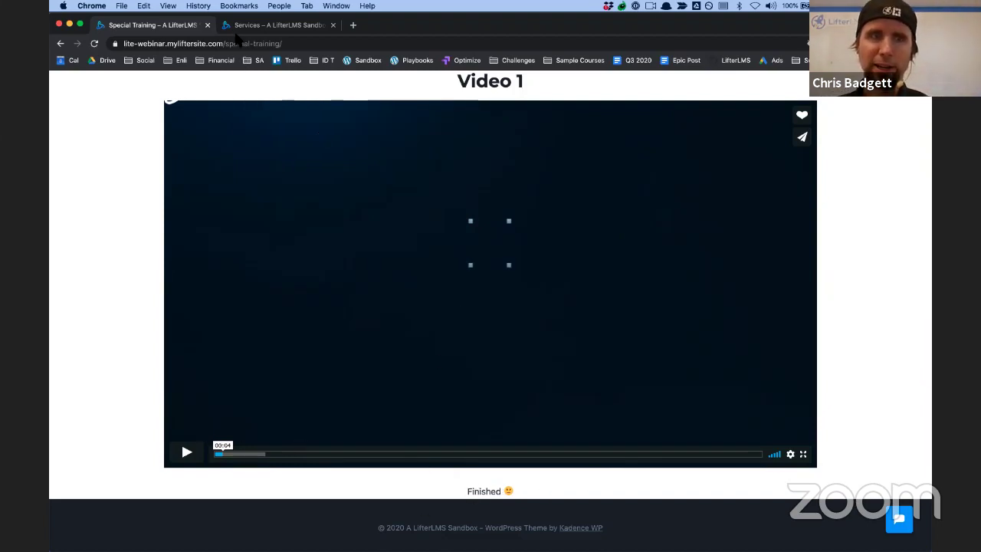
left_click(242, 26)
scroll(418, 242, "down", 5)
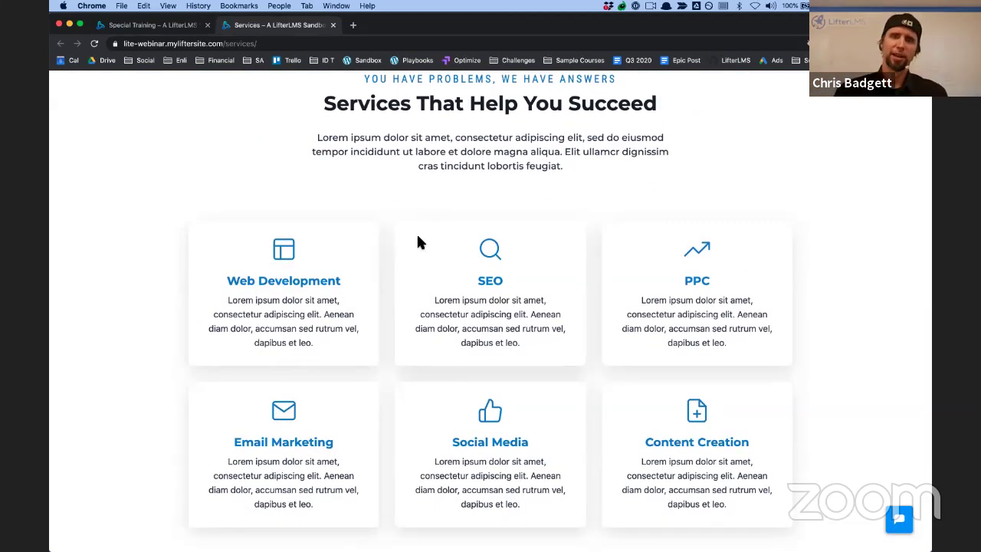
scroll(418, 243, "down", 5)
scroll(419, 240, "up", 10)
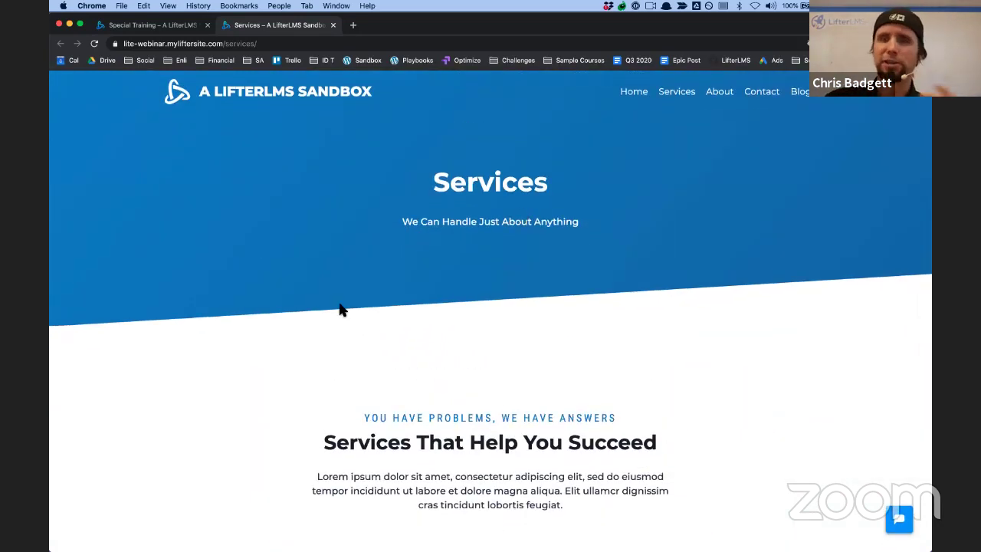
left_click(119, 27)
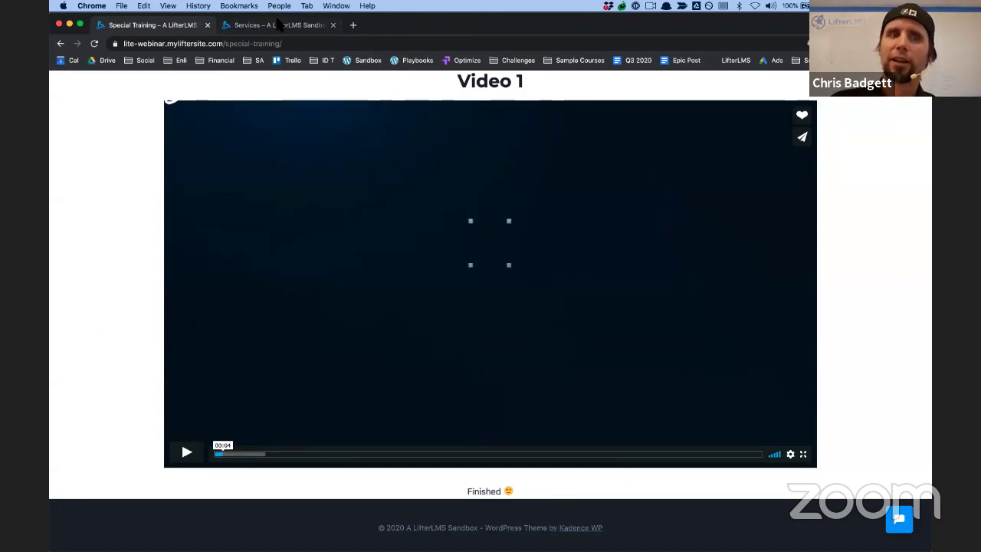
left_click(279, 24)
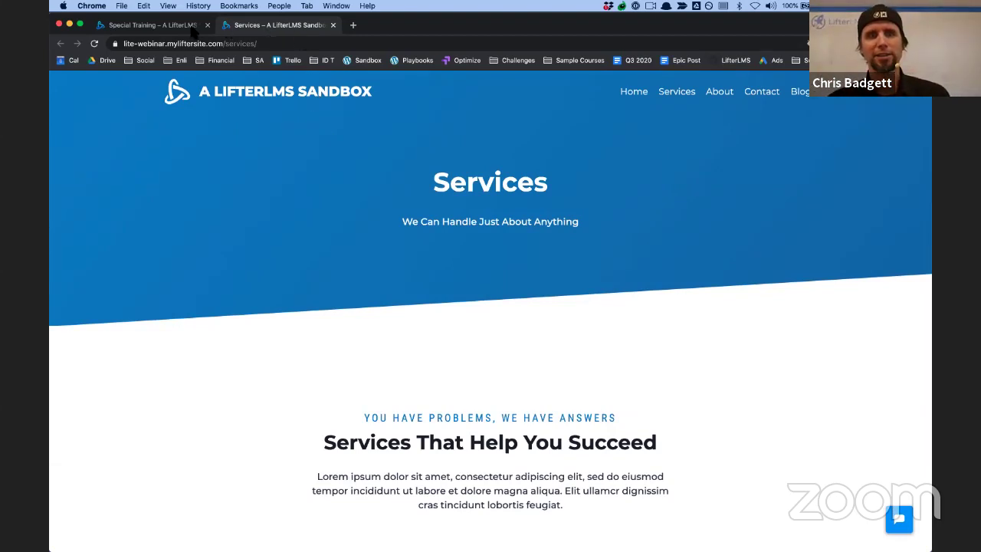
left_click(179, 25)
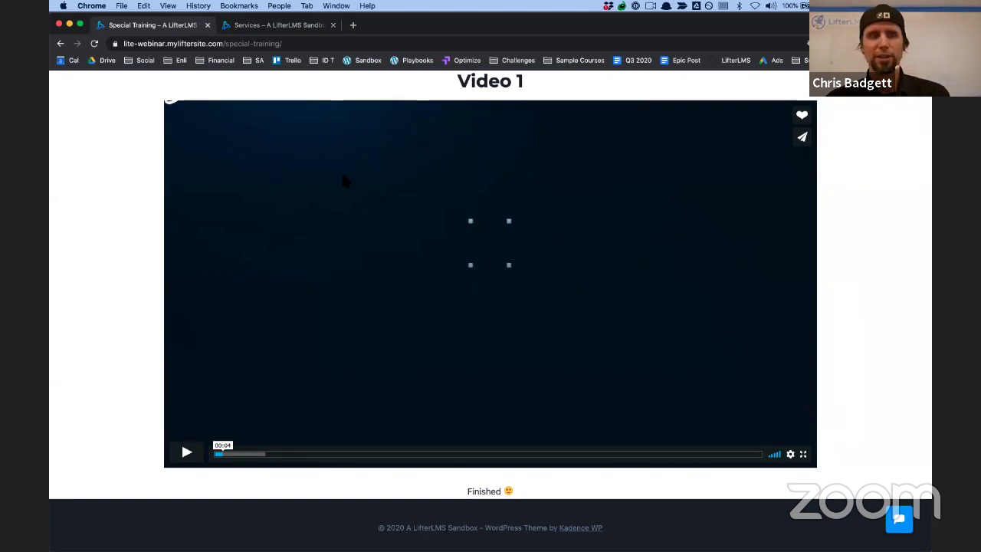
scroll(531, 349, "down", 1)
scroll(506, 233, "up", 1)
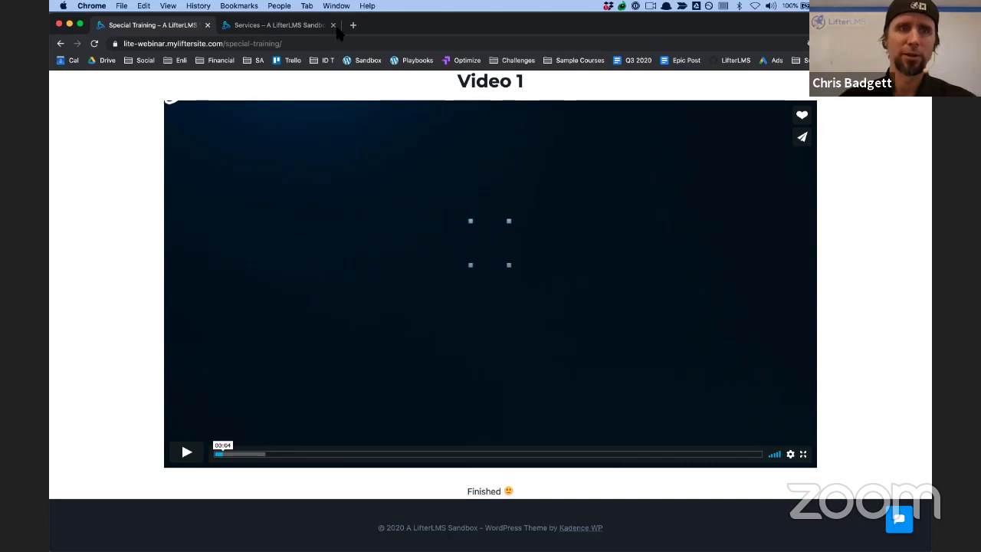
left_click(307, 31)
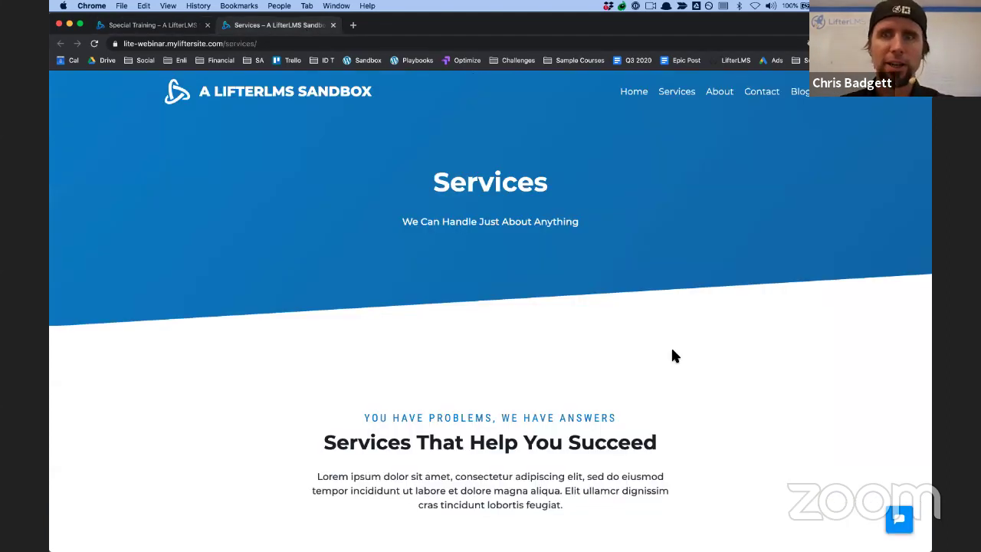
scroll(672, 355, "down", 1)
scroll(602, 197, "up", 1)
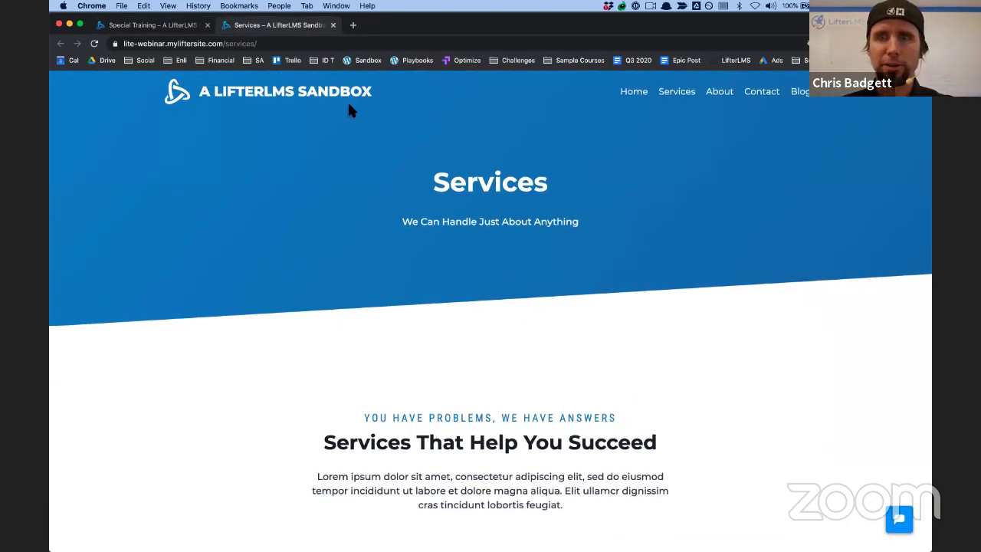
Open the Blog page as a visitor, return to the logged-in browser window and load the site's home page by removing "special-training/" from the address
left_click(802, 94)
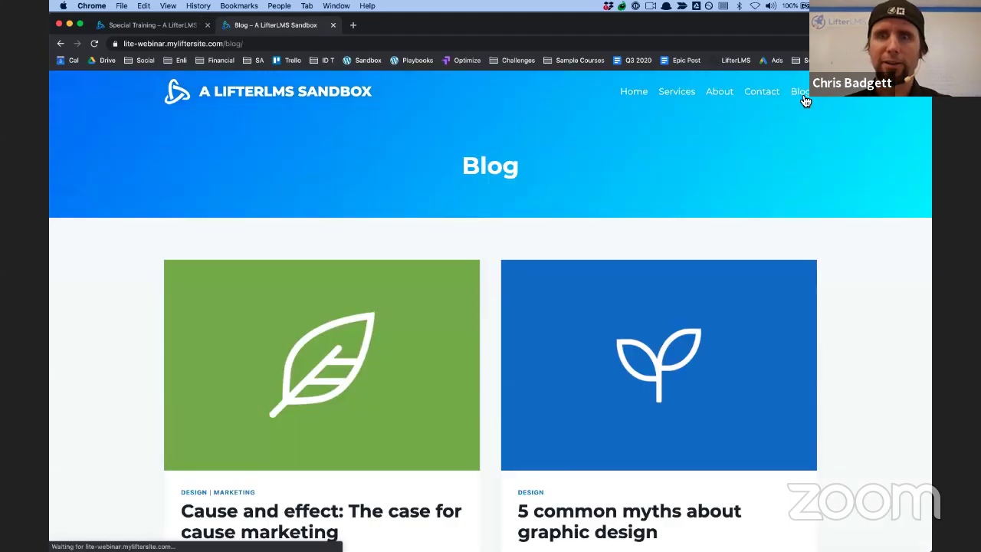
key("ctrl+Up")
left_click(642, 479)
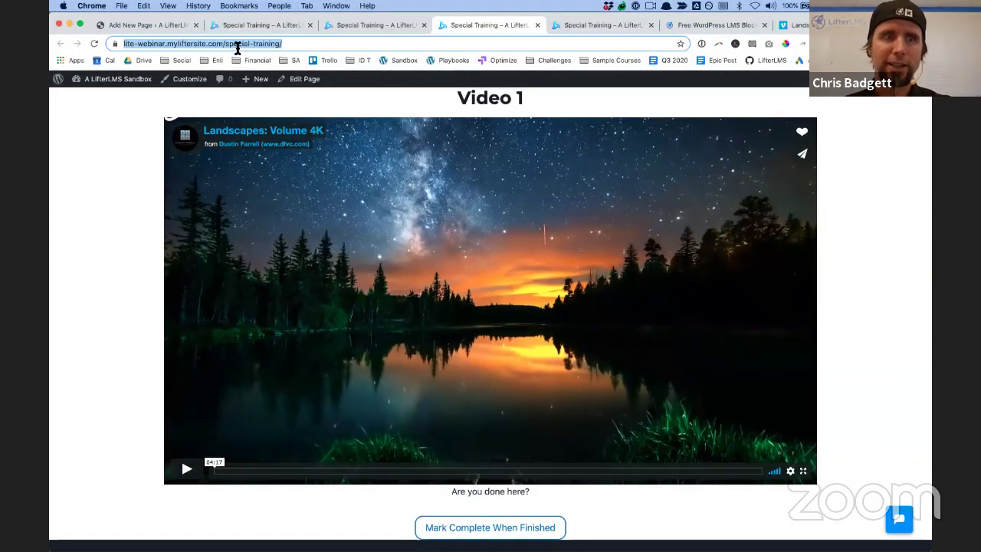
left_click(233, 45)
left_click_drag(251, 44, 441, 77)
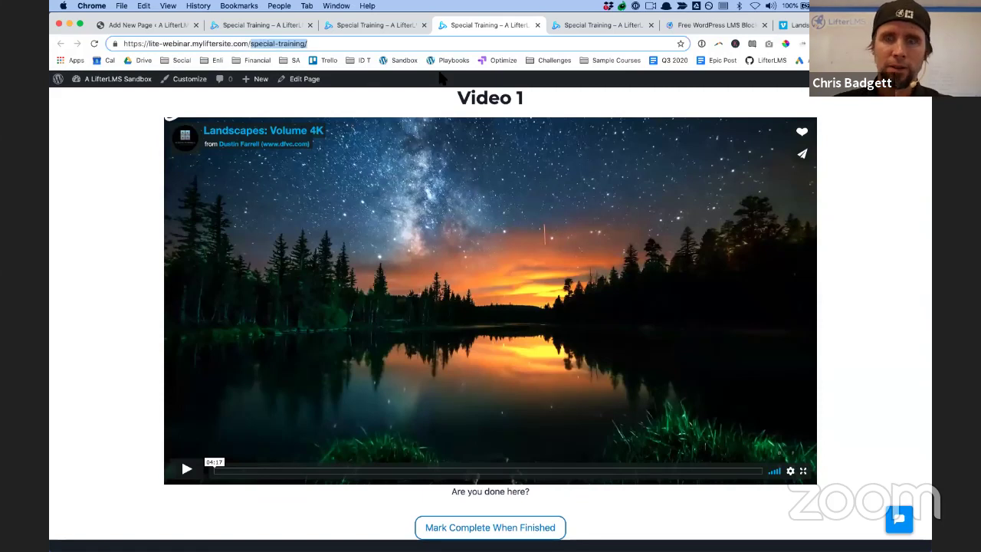
key("BackSpace")
key("Return")
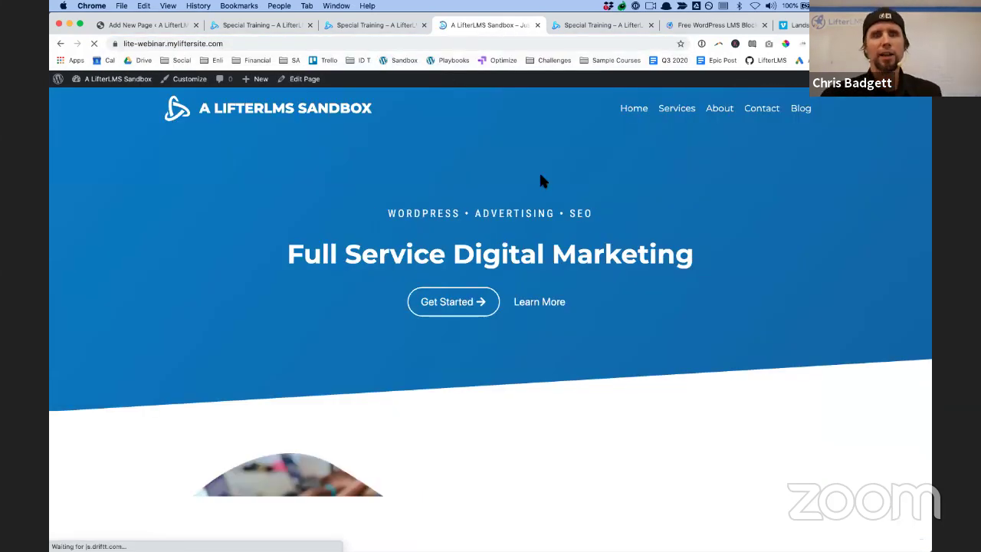
Browse the site's Blog page and open the post "Cause and effect: The case for cause marketing"
left_click(810, 115)
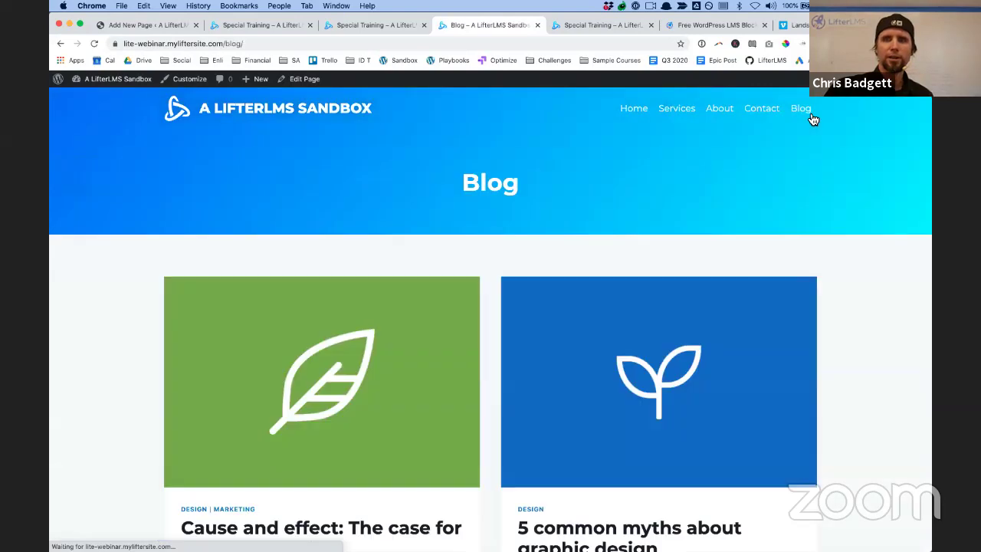
scroll(616, 366, "down", 5)
scroll(613, 357, "down", 5)
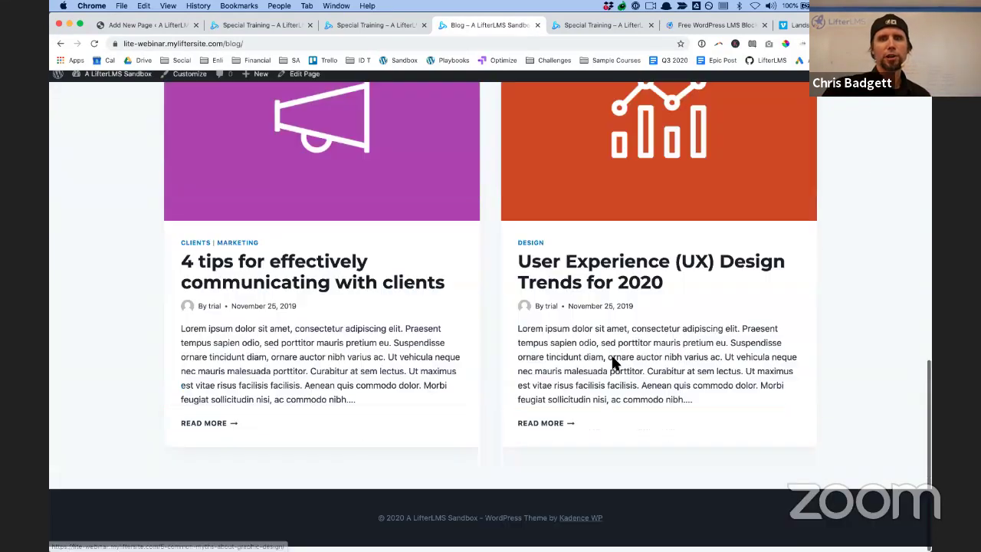
scroll(613, 357, "up", 10)
scroll(616, 364, "down", 10)
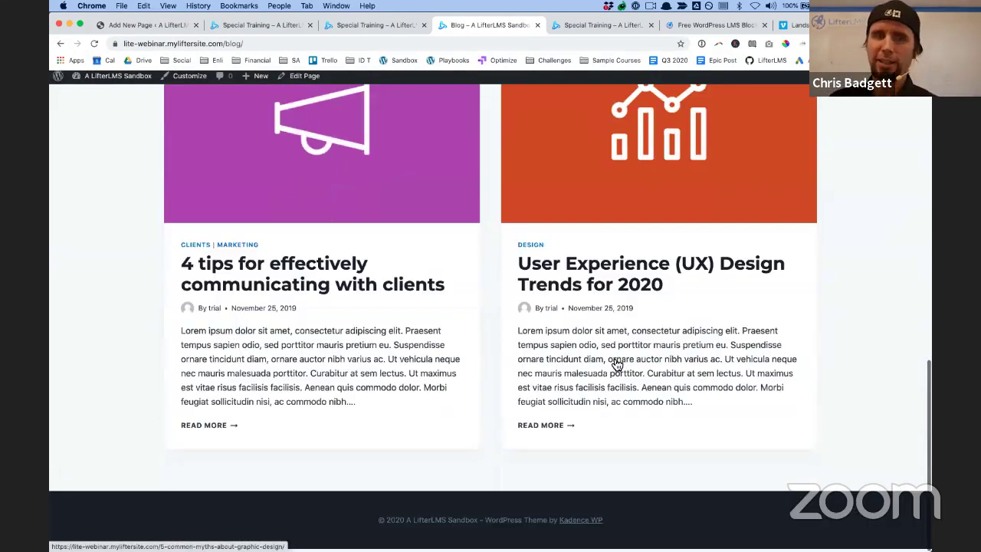
scroll(605, 380, "up", 4)
scroll(606, 380, "up", 1)
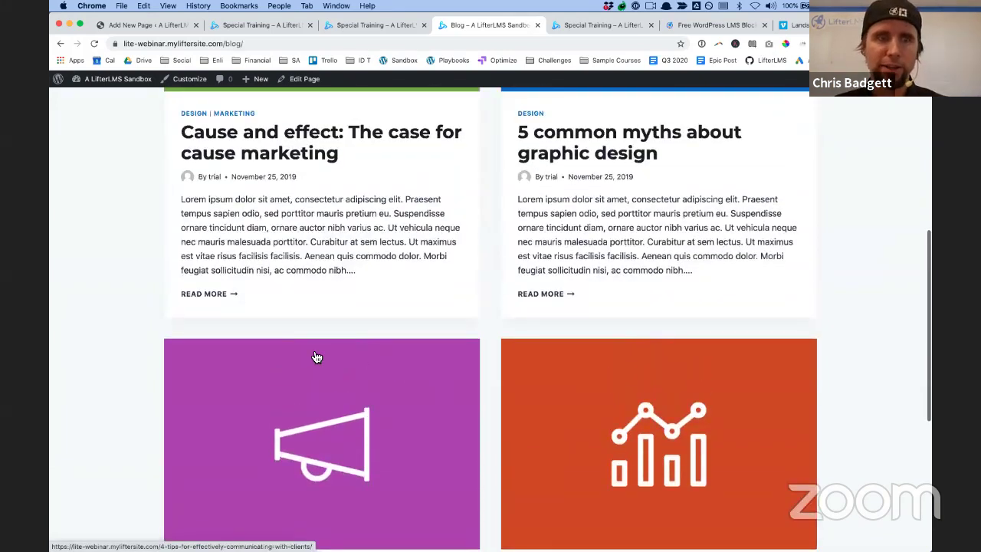
left_click(269, 136)
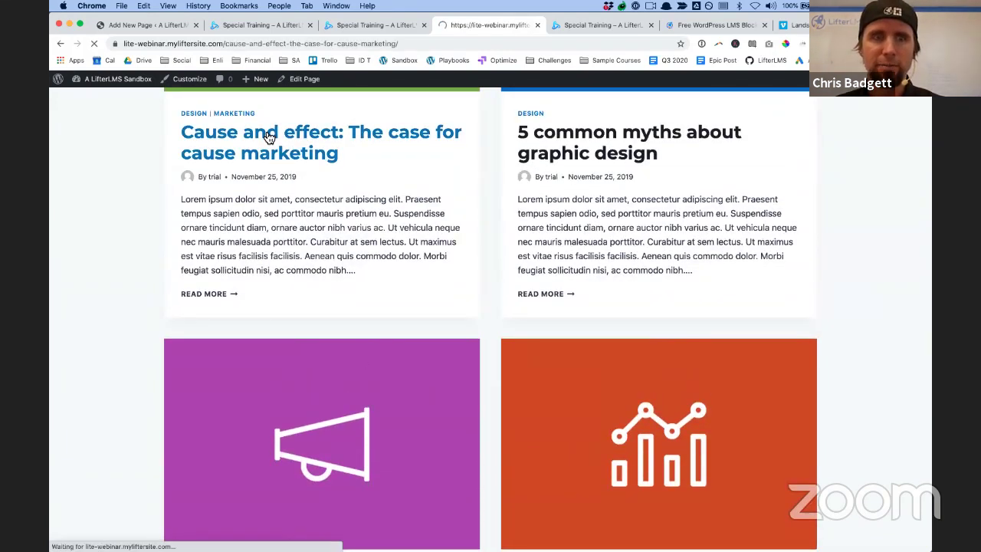
Look through the cause marketing post and open it for editing
scroll(356, 251, "down", 5)
scroll(357, 250, "down", 1)
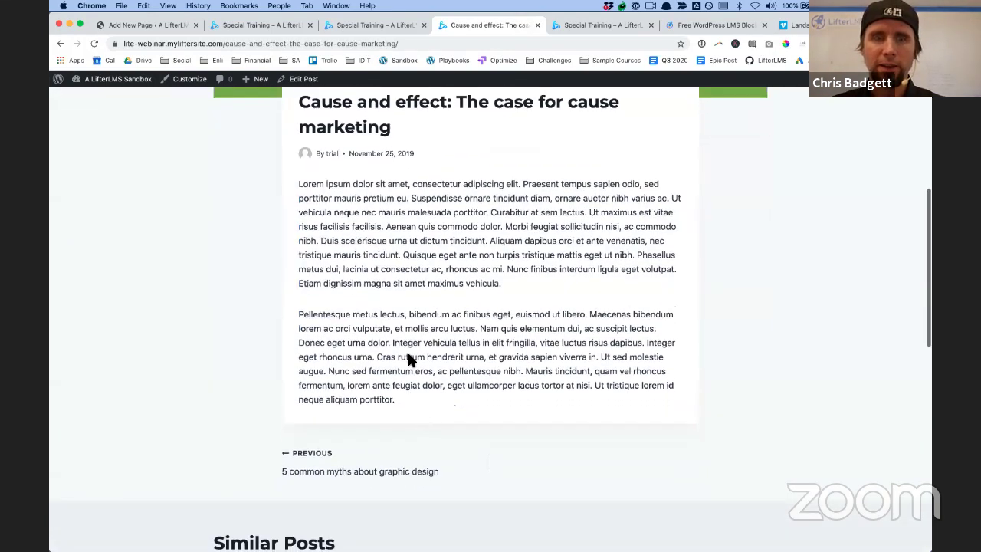
left_click(302, 81)
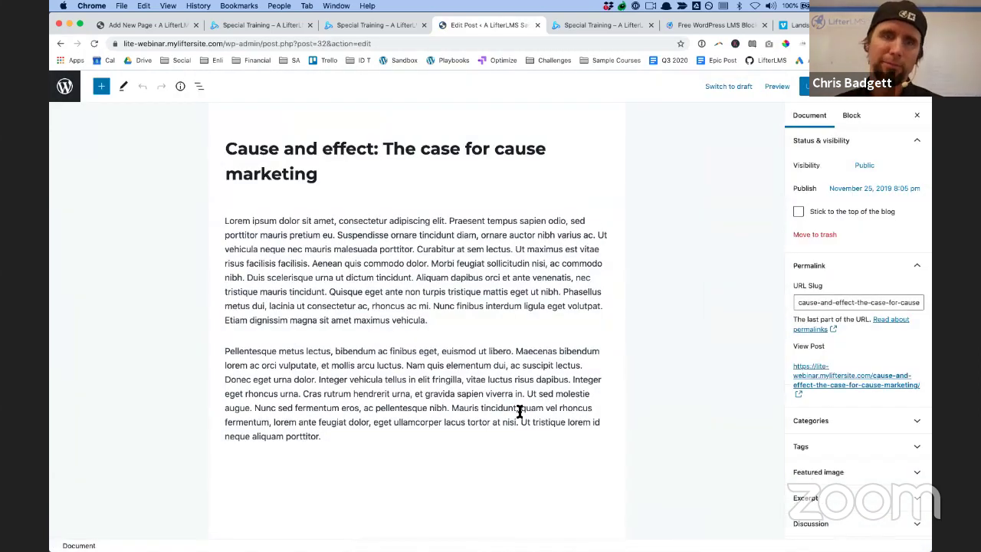
scroll(519, 412, "down", 2)
scroll(519, 414, "up", 1)
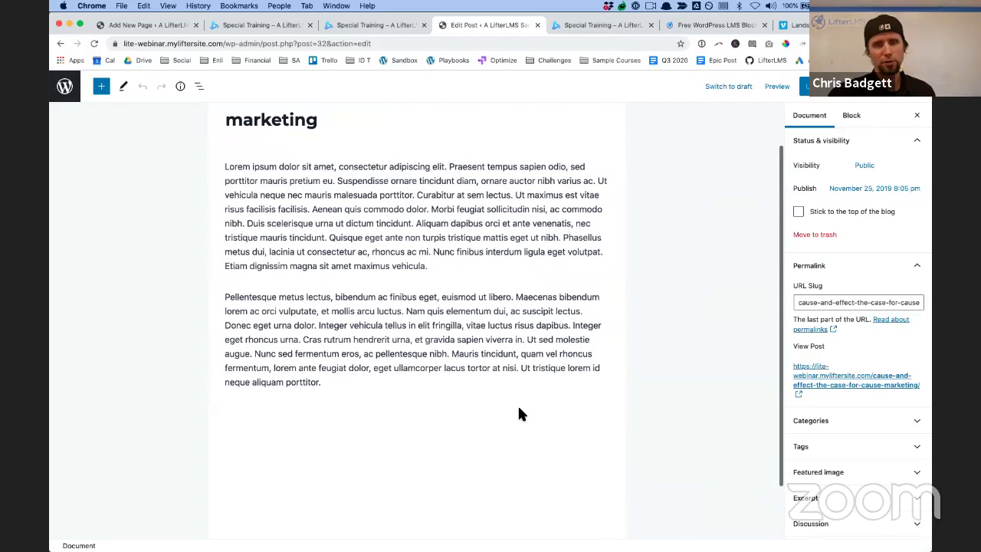
scroll(396, 392, "up", 2)
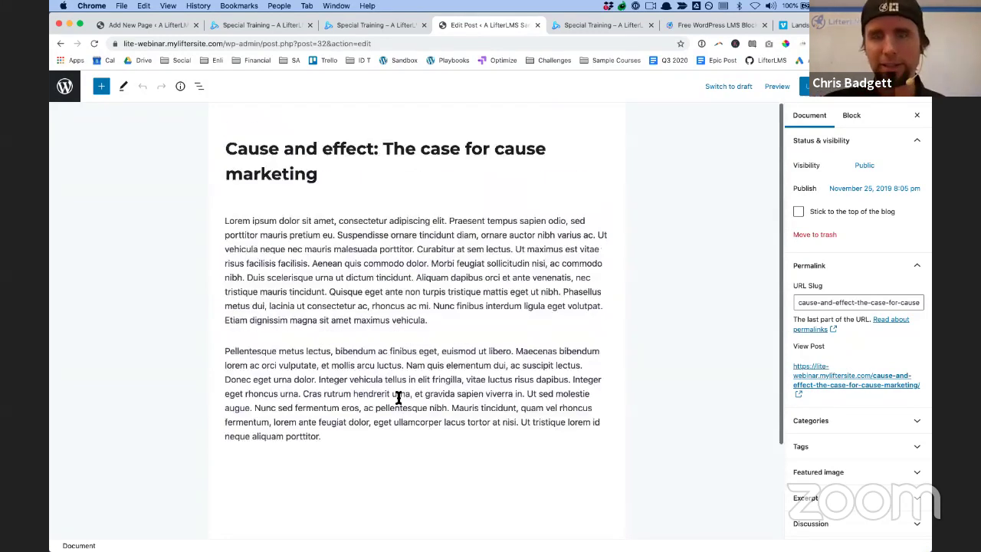
Insert a Lite LMS Progress Tracker by LifterLMS block below the post's last paragraph
left_click(344, 433)
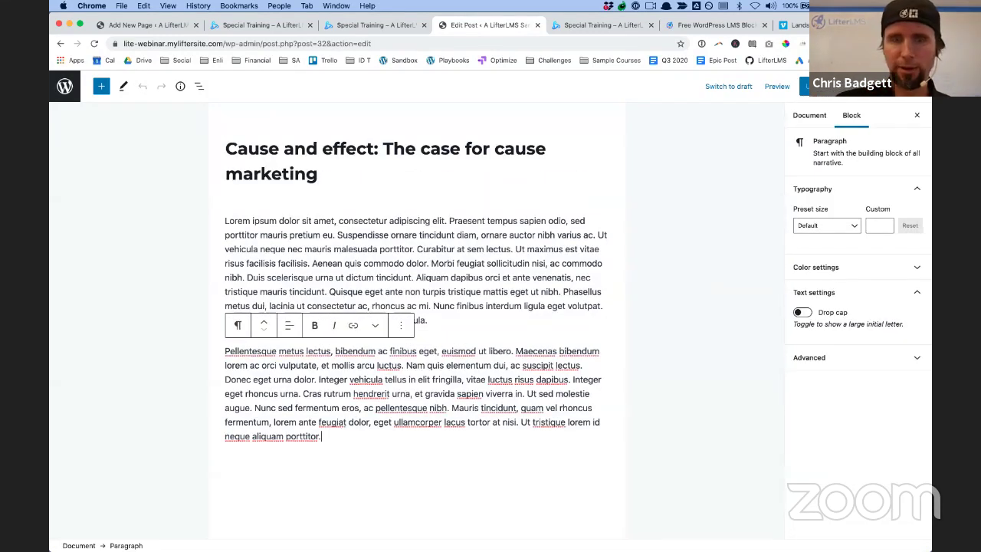
key("Return")
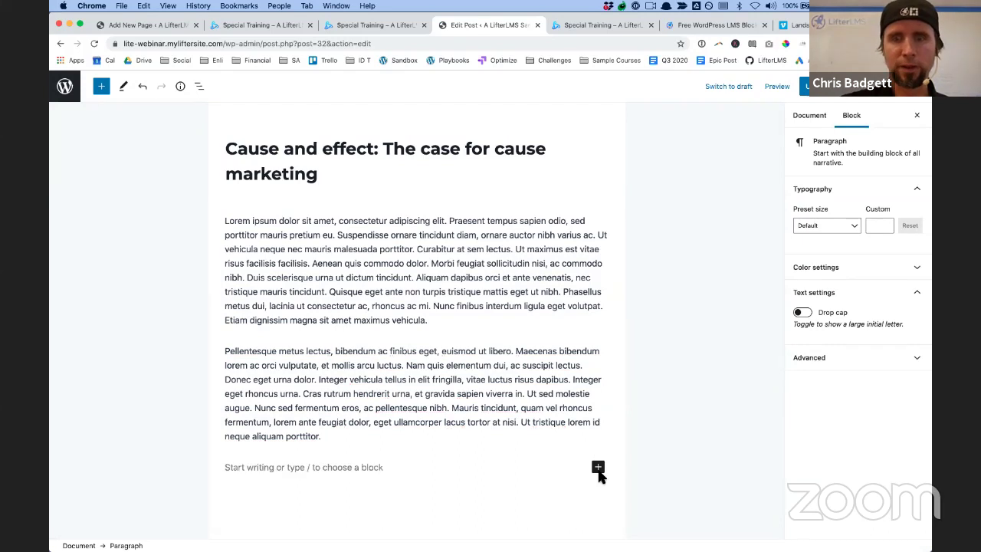
left_click(598, 468)
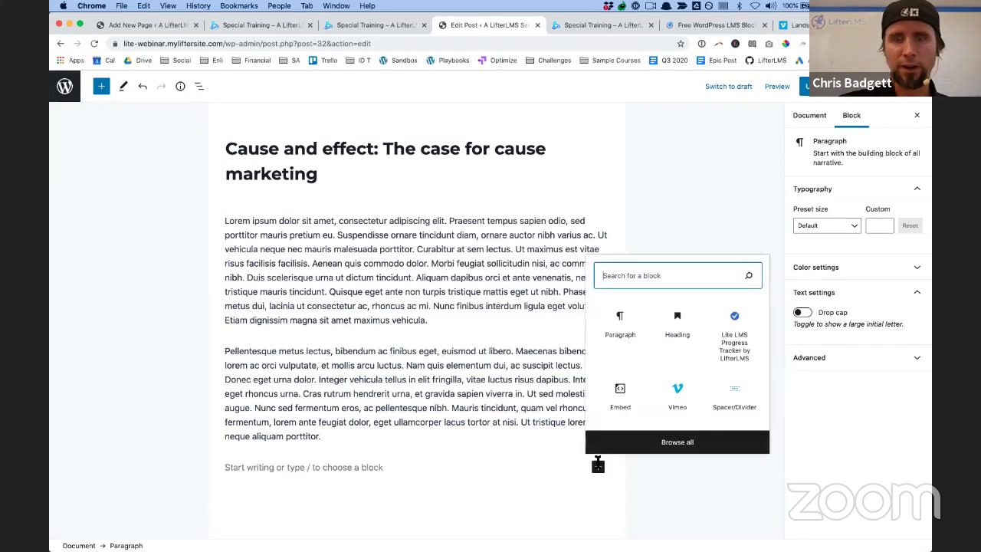
left_click(732, 322)
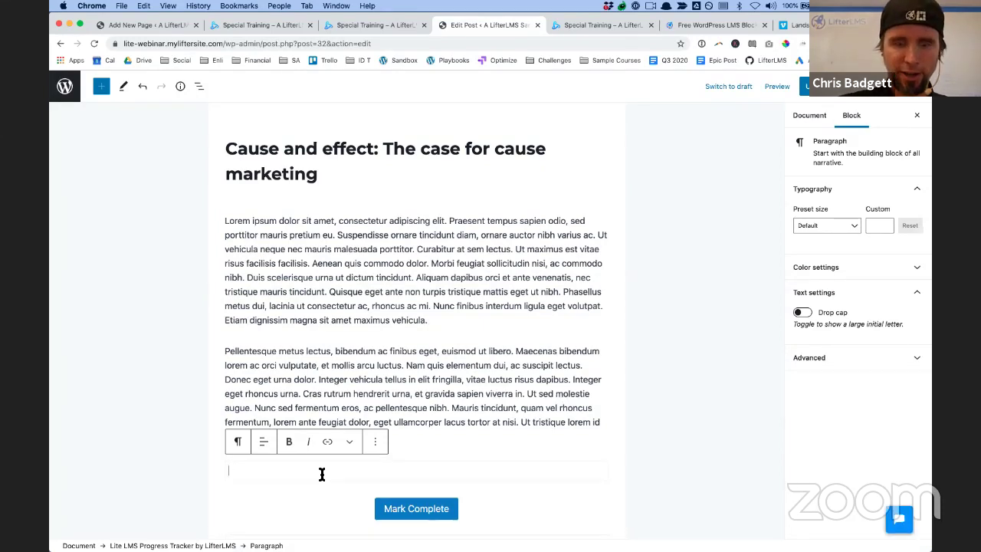
Enter "Are You Done?" as the tracker's incomplete message and center the text
type("A")
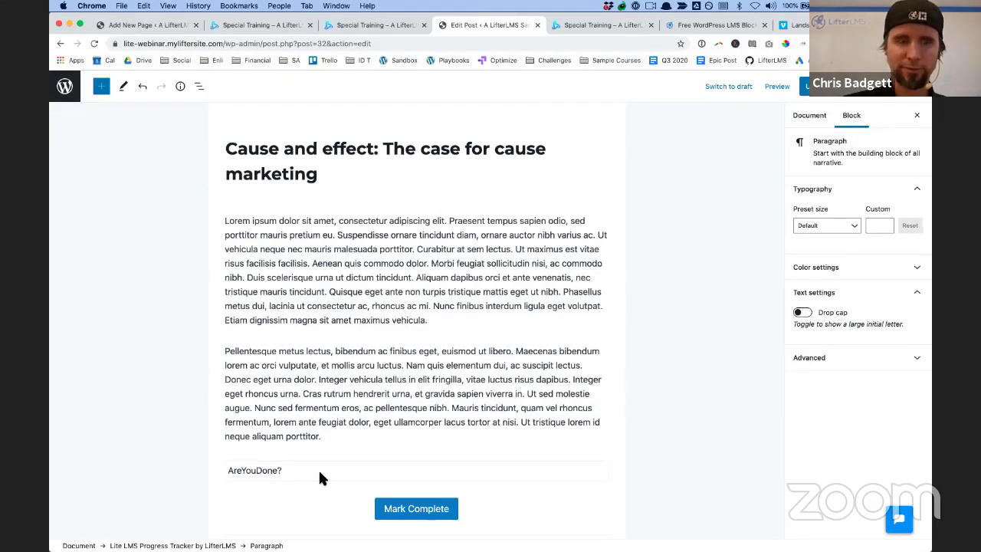
left_click(240, 472)
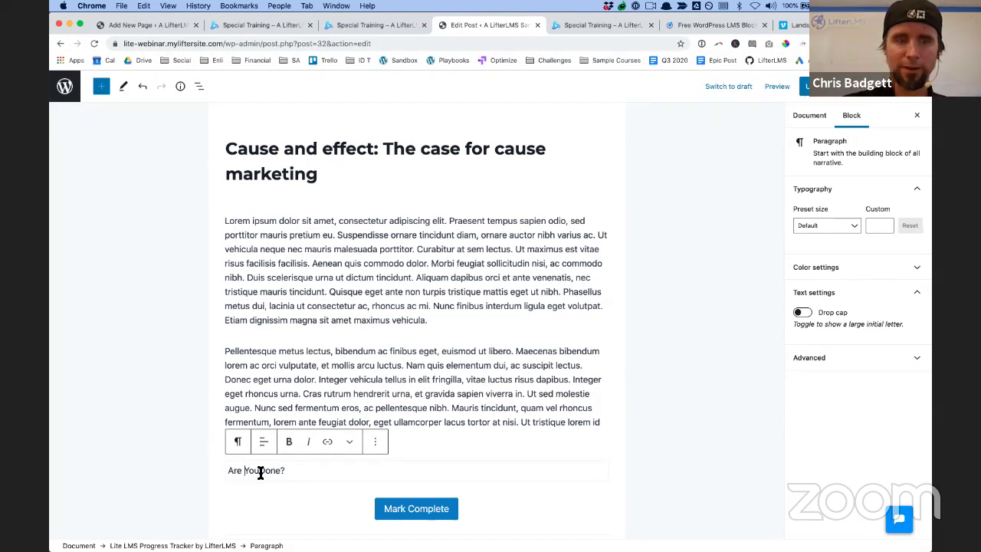
left_click(260, 471)
left_click(265, 445)
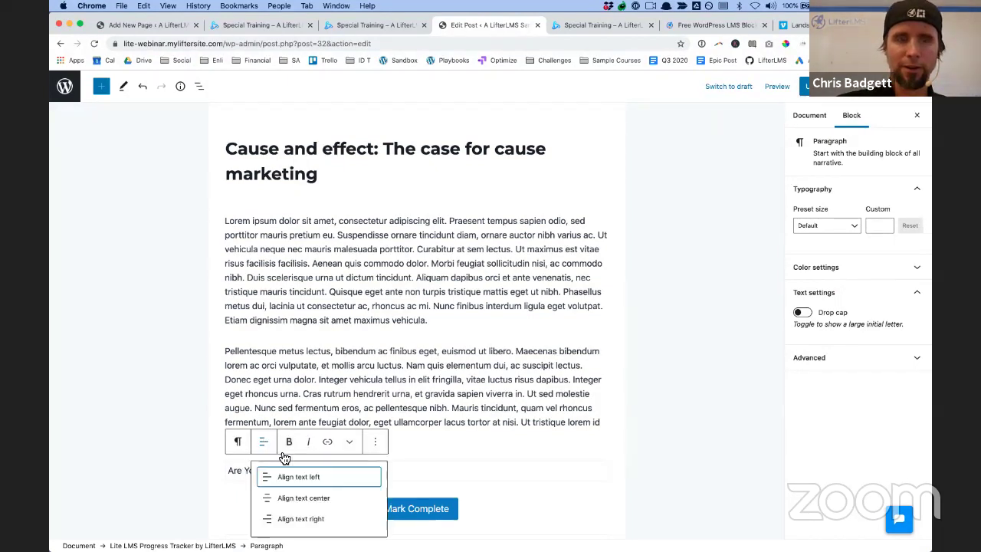
left_click(289, 497)
Give the tracker's Mark Complete button the Outline style and keep the button selected
left_click(470, 499)
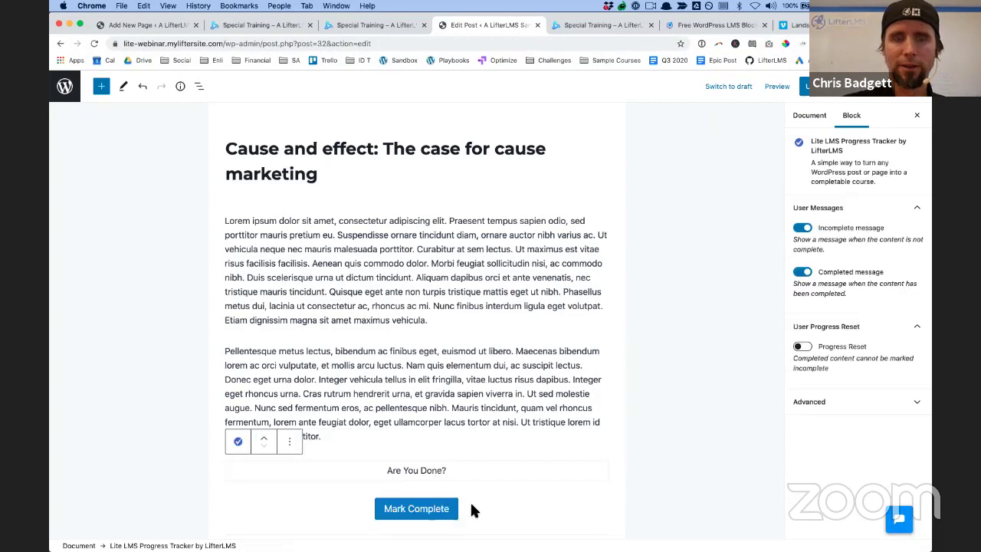
left_click(452, 513)
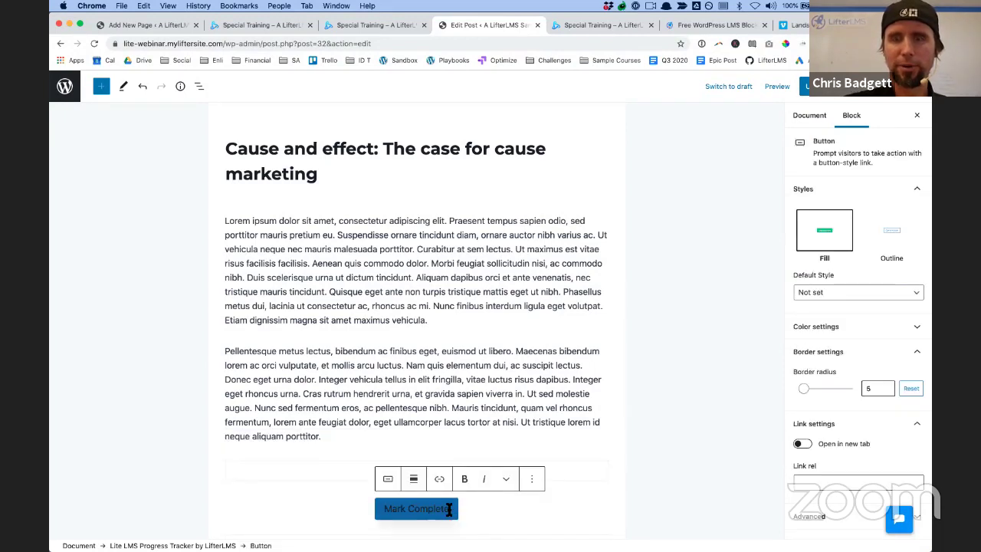
scroll(449, 508, "down", 5)
left_click(897, 240)
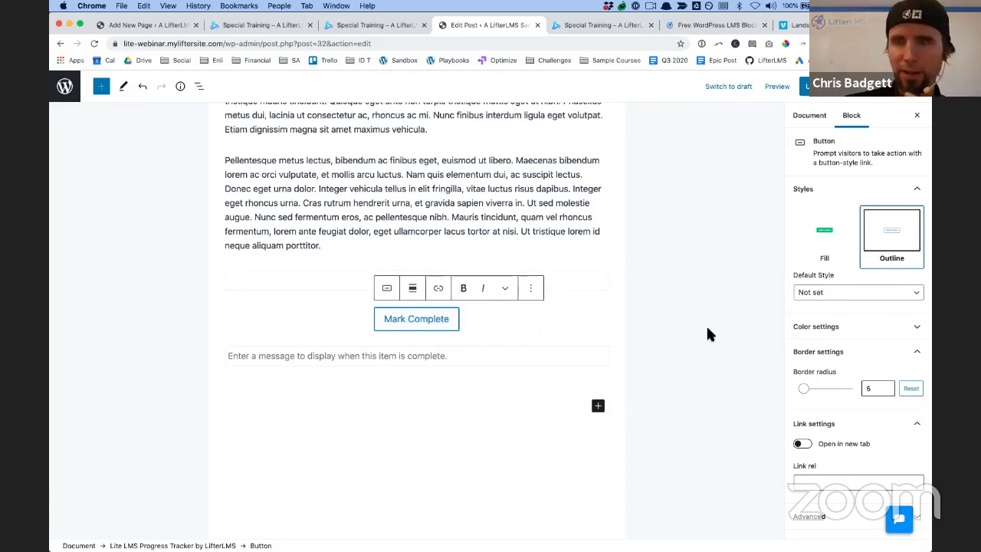
left_click(471, 355)
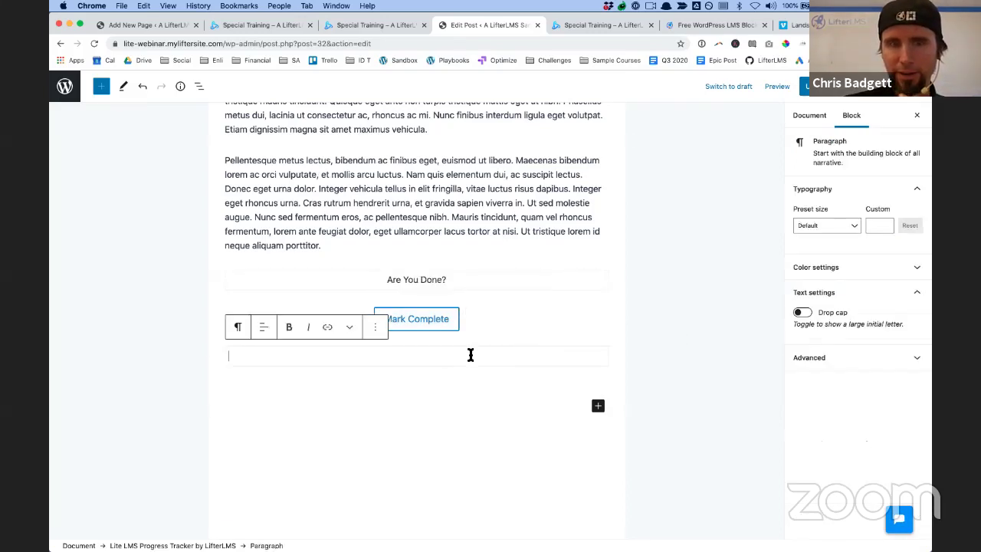
left_click(433, 328)
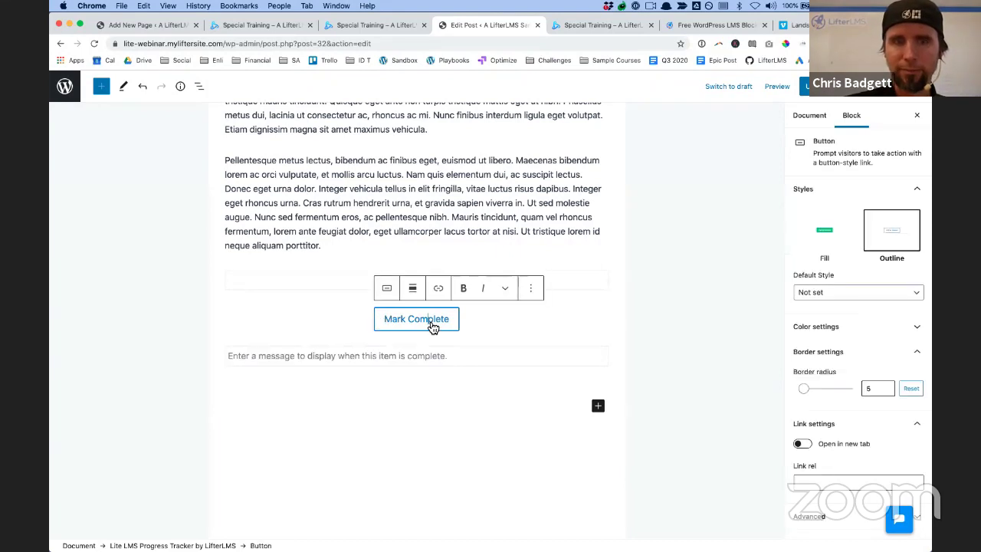
Replace the tracker button's label with "I've cooked this!"
left_click_drag(452, 325, 347, 319)
key("BackSpace")
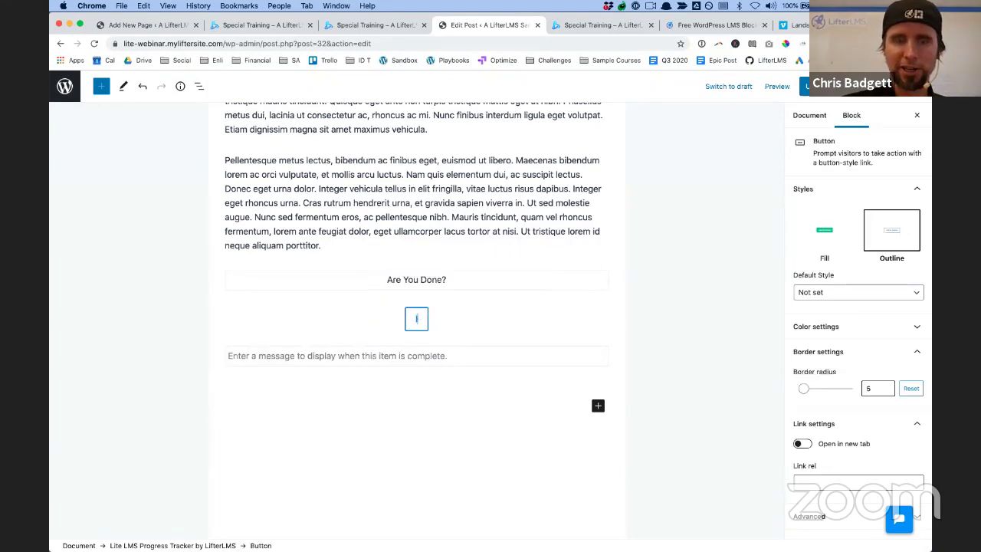
type("I've c")
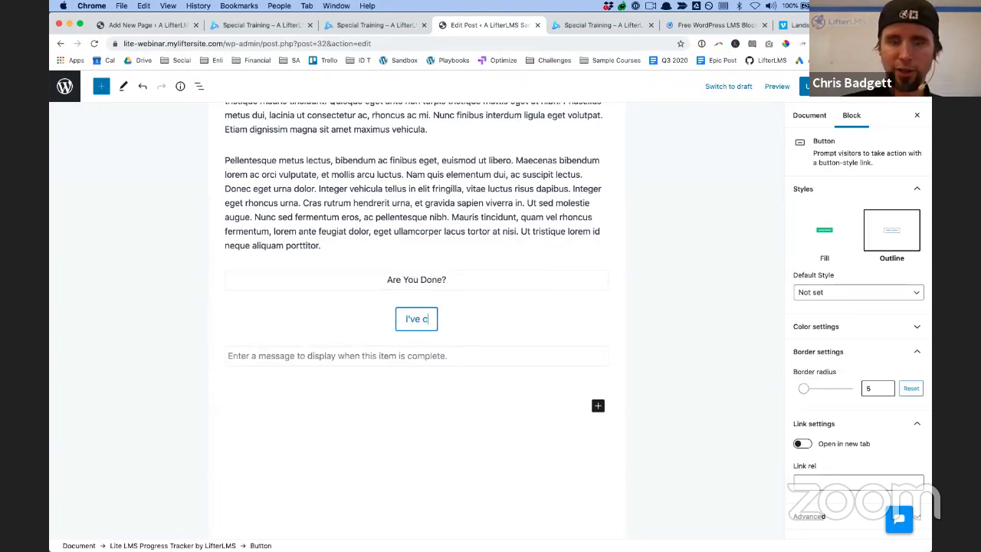
type("ooked this")
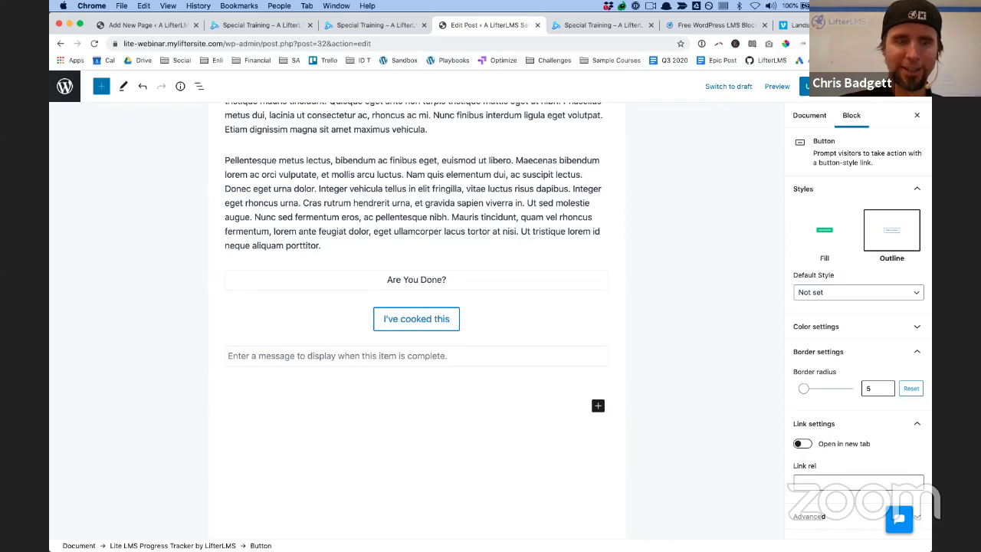
type("!")
Enter "Mission complete!" as the tracker's completed message, center the text and select the whole tracker block
left_click(364, 359)
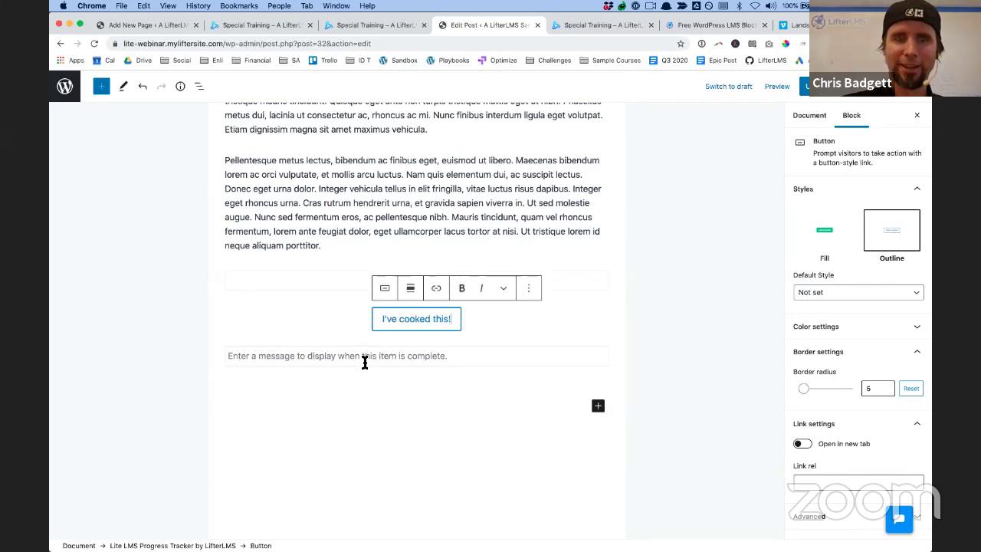
type("Mission complete!")
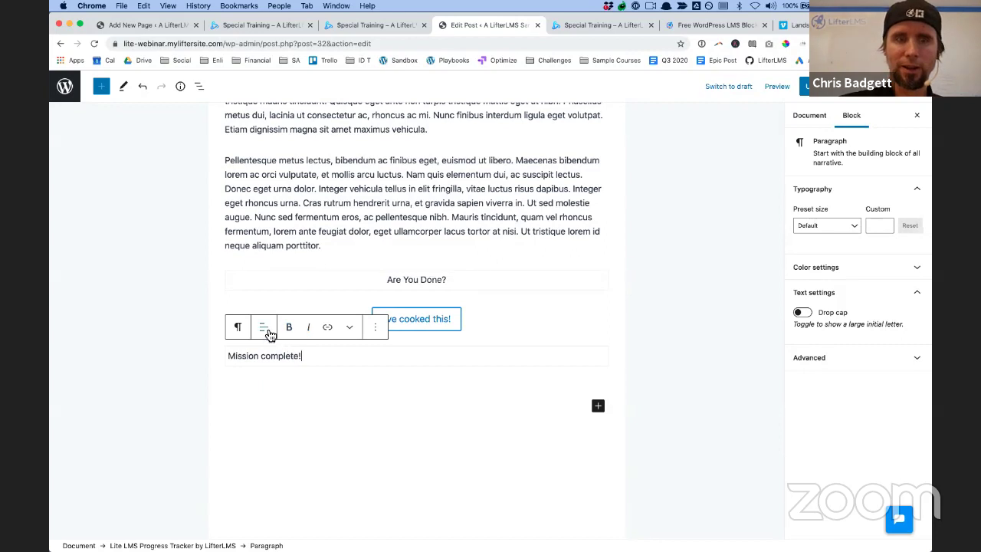
left_click(264, 328)
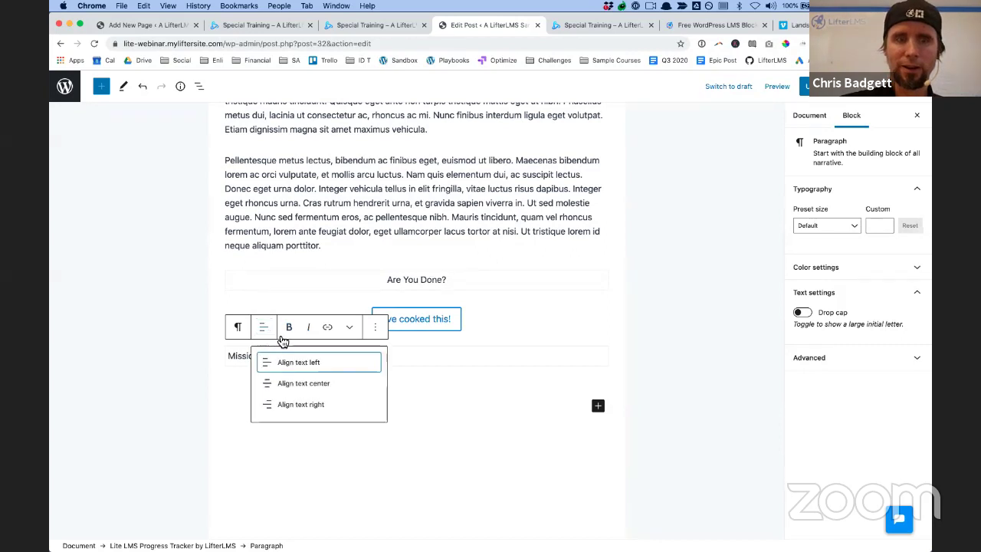
left_click(305, 385)
left_click(598, 297)
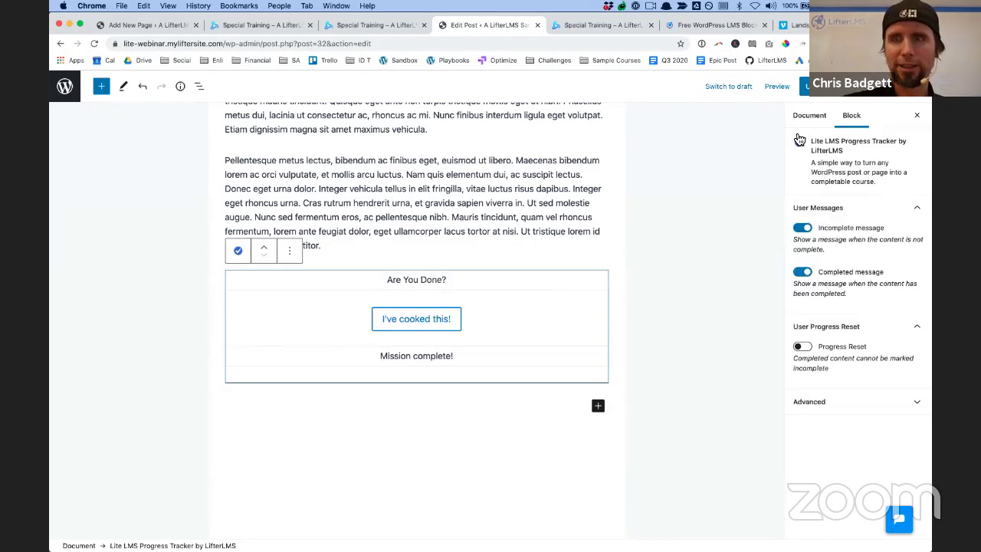
Update the cause marketing post and view its published version in a new browser tab
scroll(491, 492, "up", 5)
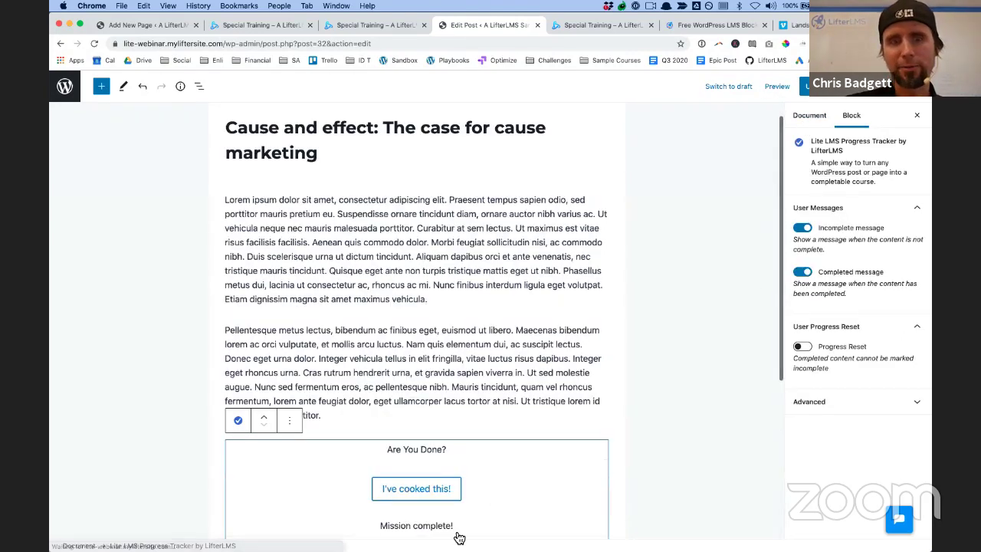
scroll(454, 494, "down", 4)
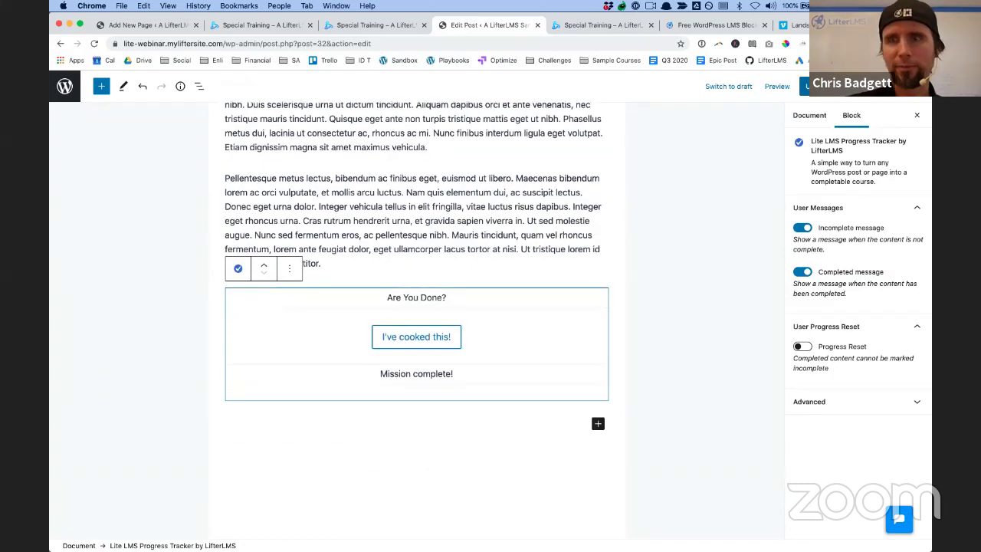
left_click(807, 86)
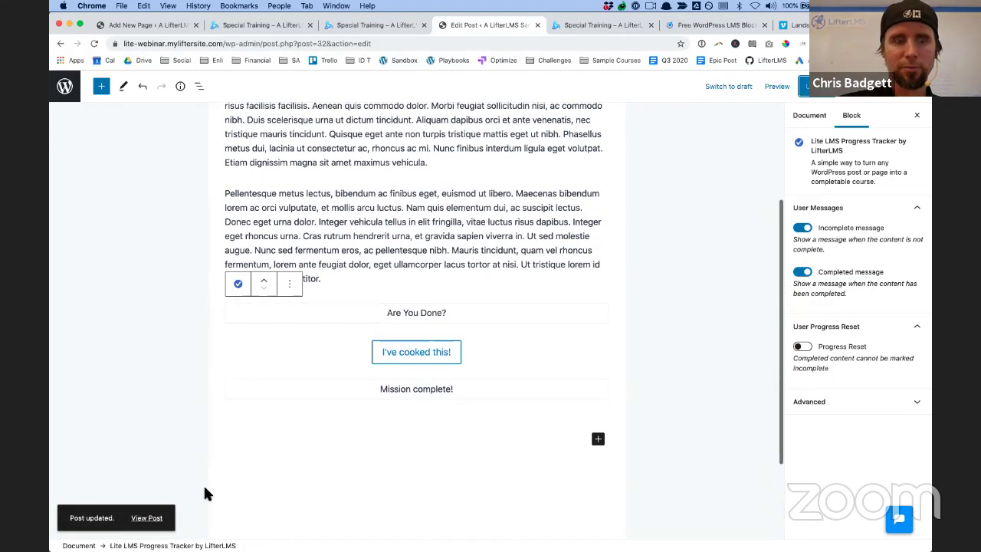
left_click(146, 517, "super")
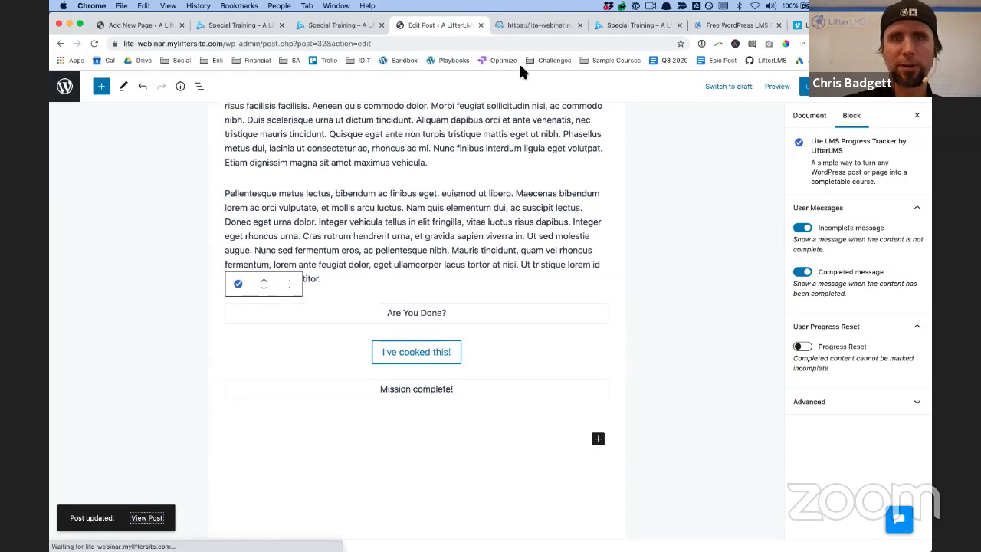
left_click(544, 23)
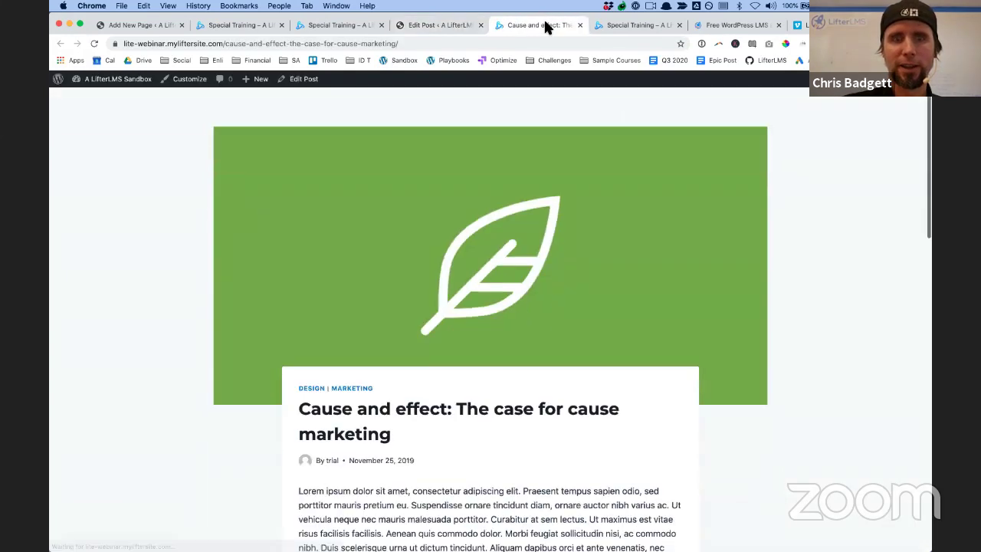
Test the tracker on the published post by marking it complete with "I've cooked this!" and highlight the completion message
scroll(563, 267, "down", 15)
scroll(534, 193, "up", 5)
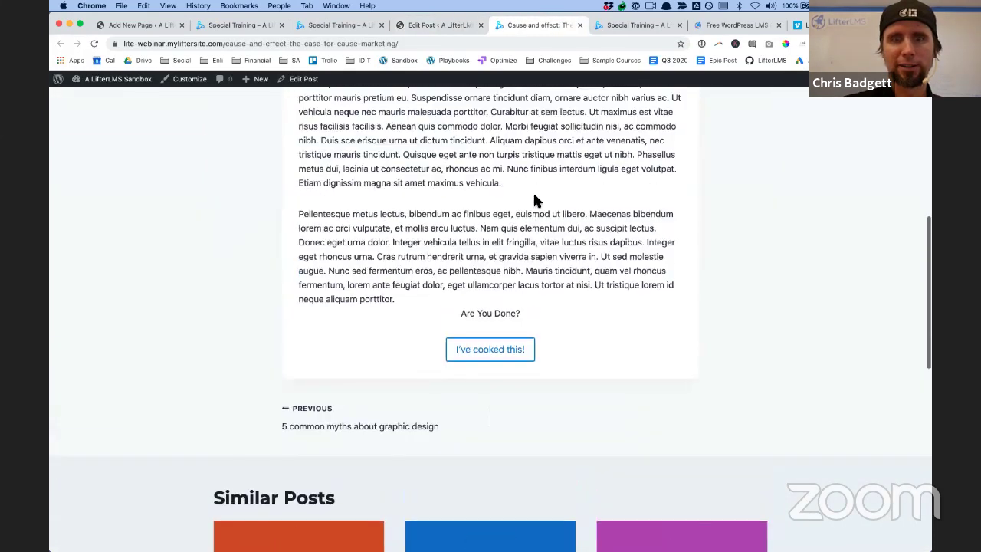
scroll(534, 201, "up", 3)
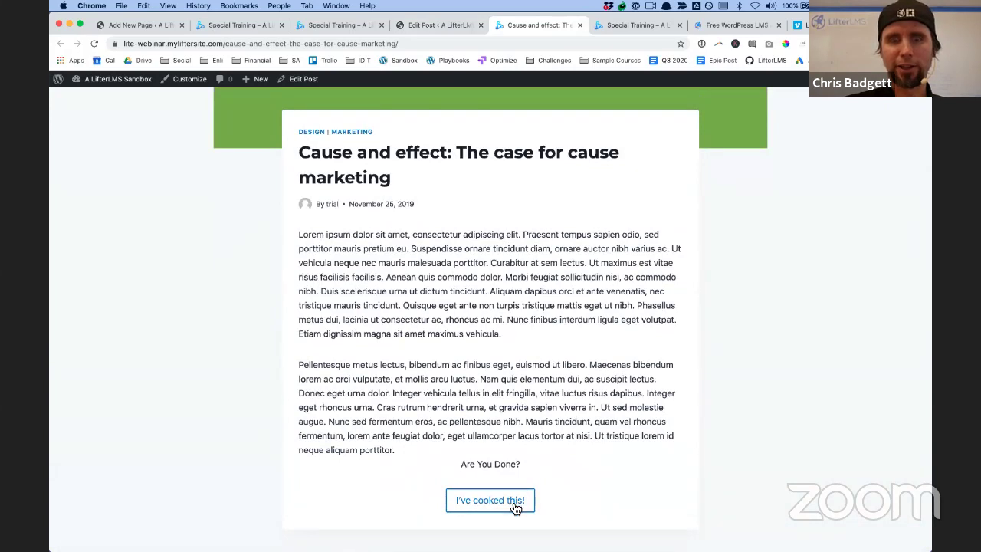
left_click(512, 501)
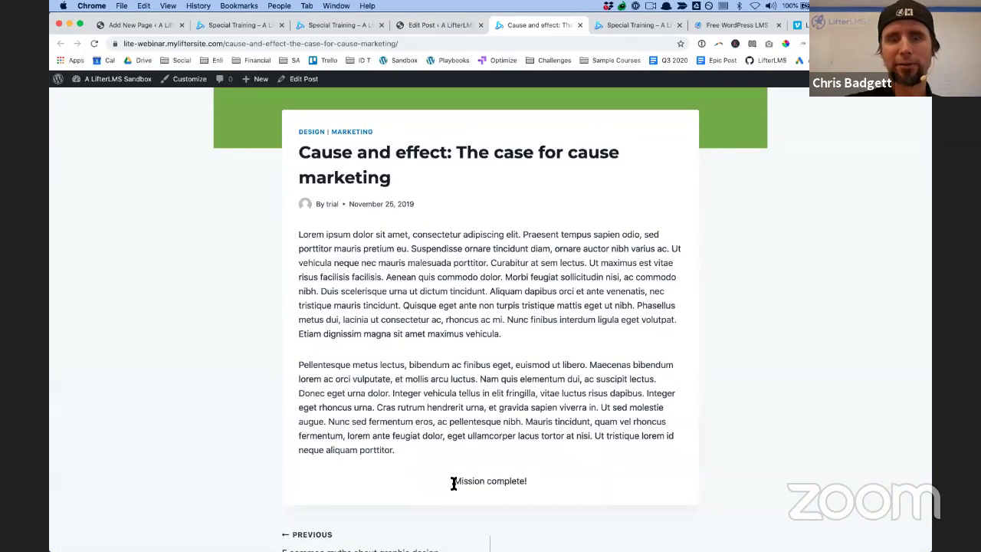
left_click_drag(453, 483, 575, 488)
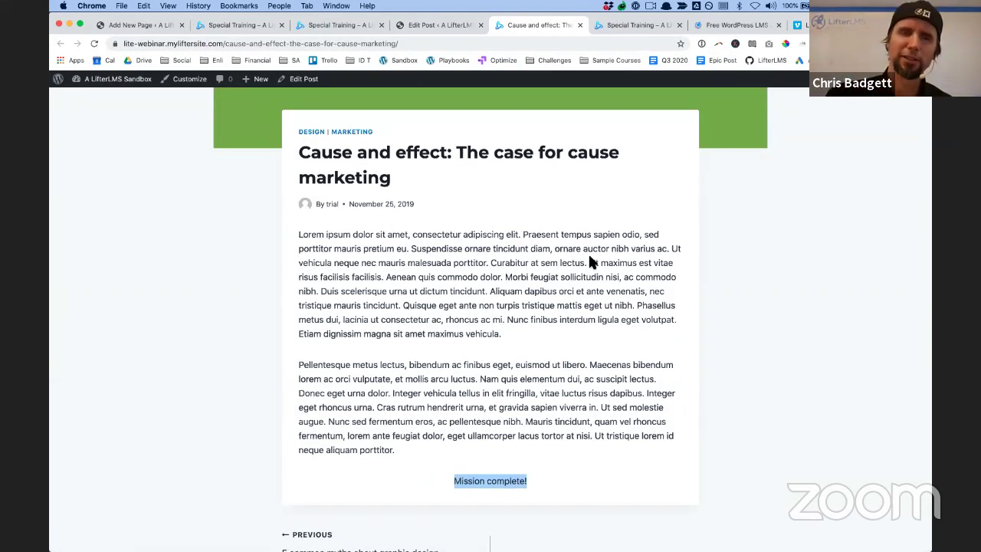
Look over the published cause marketing post from its header to the similar posts, examining the tracker's completion message
scroll(591, 262, "up", 5)
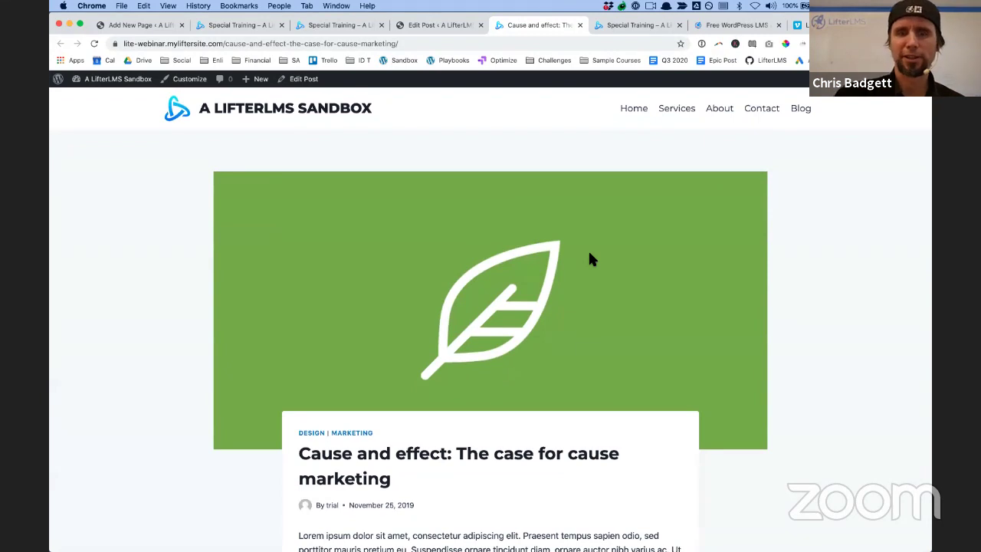
scroll(590, 260, "down", 3)
scroll(590, 261, "up", 1)
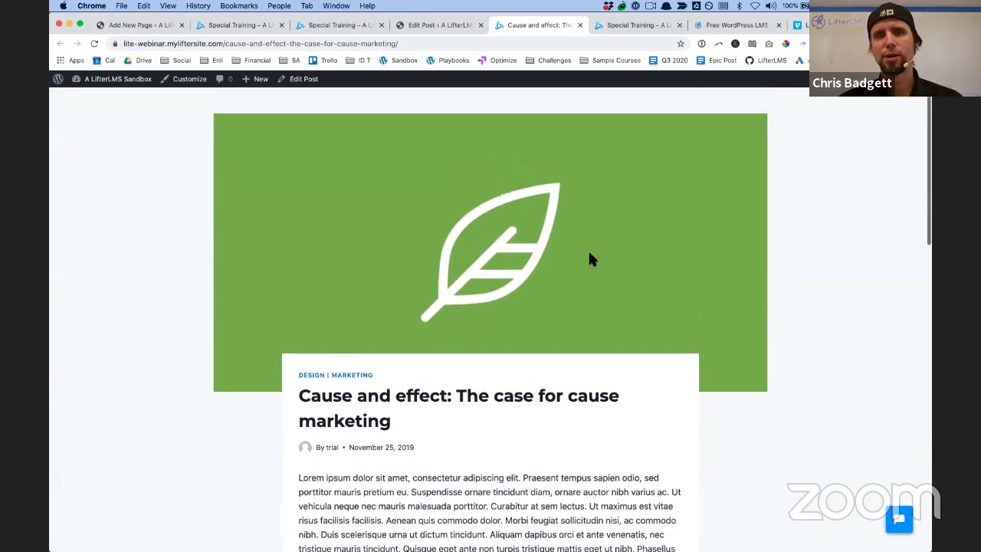
scroll(590, 261, "up", 2)
scroll(590, 261, "down", 3)
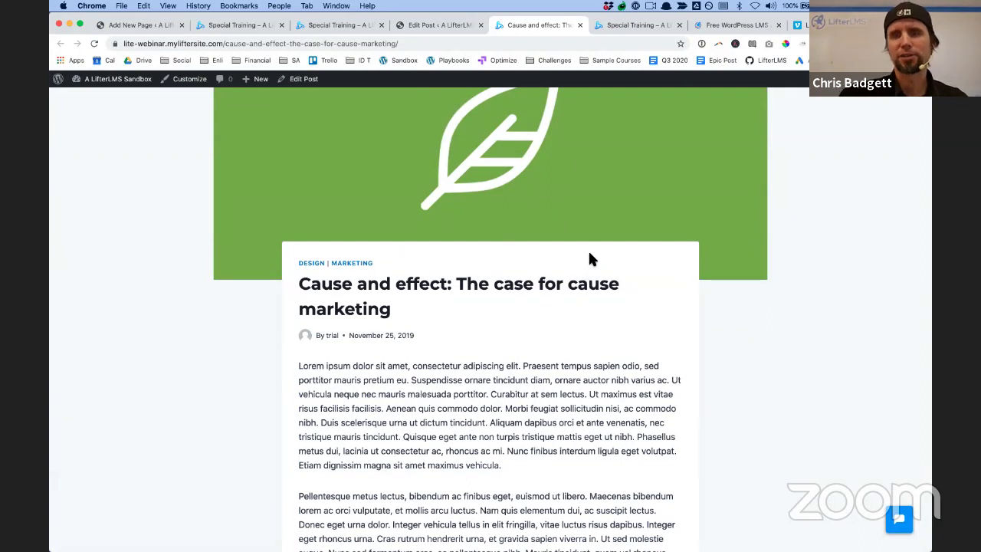
scroll(587, 259, "down", 4)
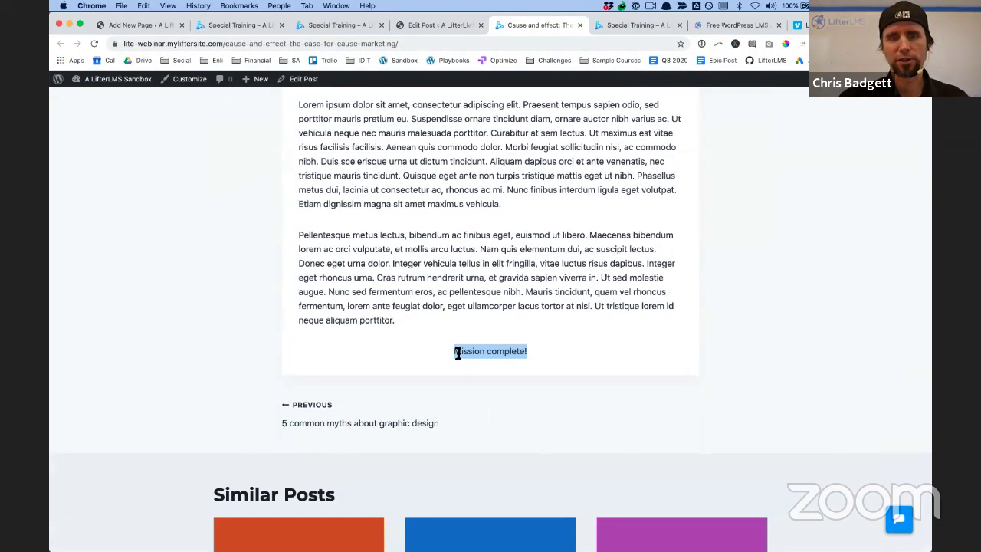
left_click_drag(458, 353, 520, 356)
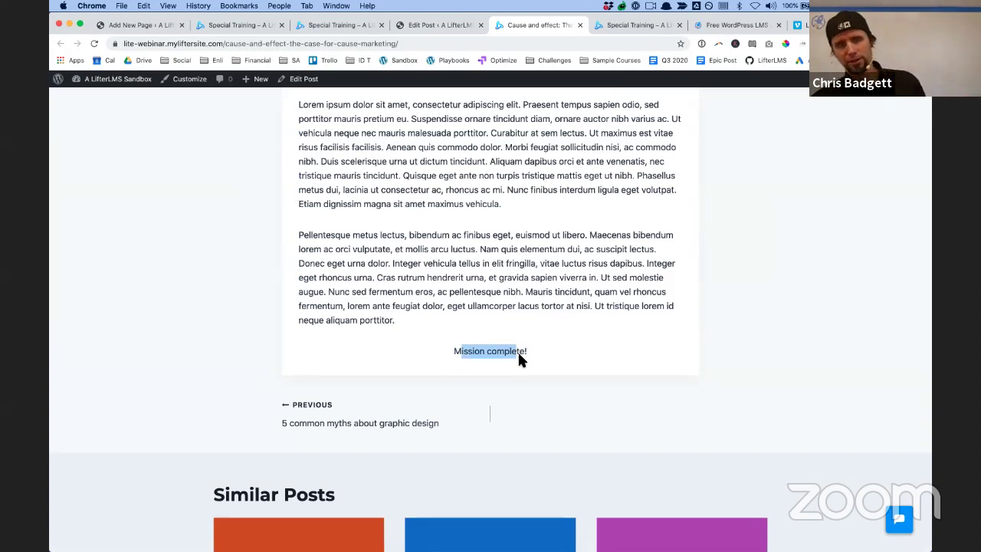
left_click_drag(534, 354, 444, 356)
scroll(444, 356, "down", 5)
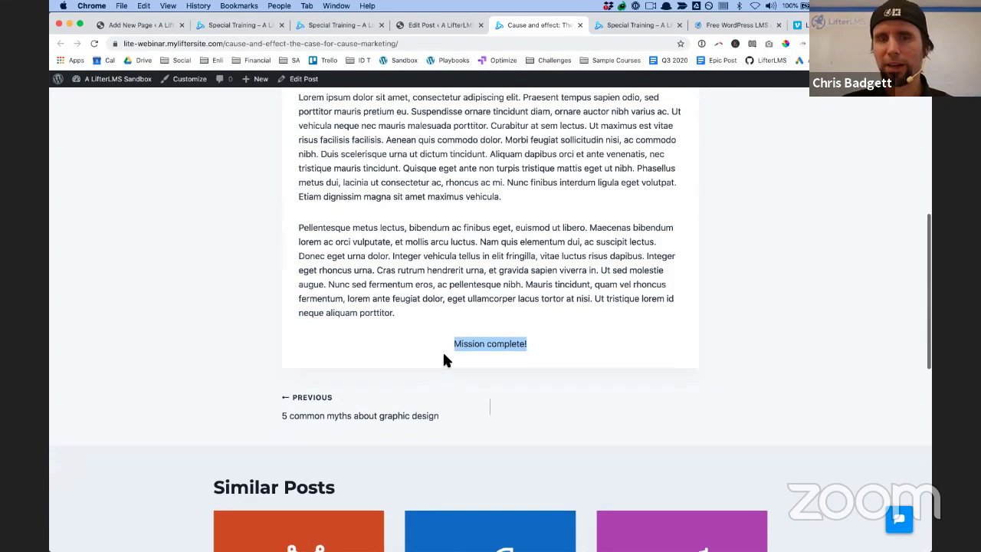
scroll(443, 356, "up", 4)
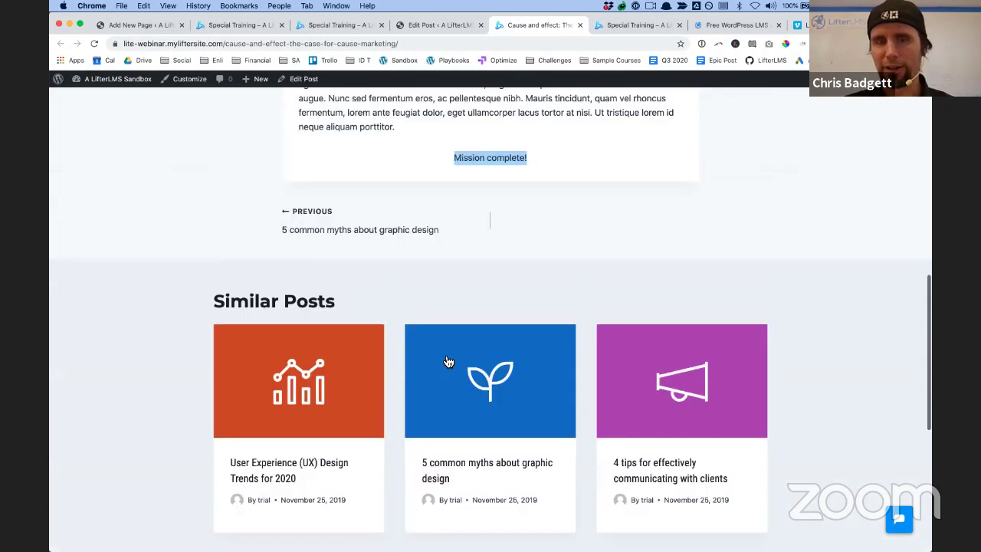
left_click(543, 256)
left_click_drag(543, 255, 454, 252)
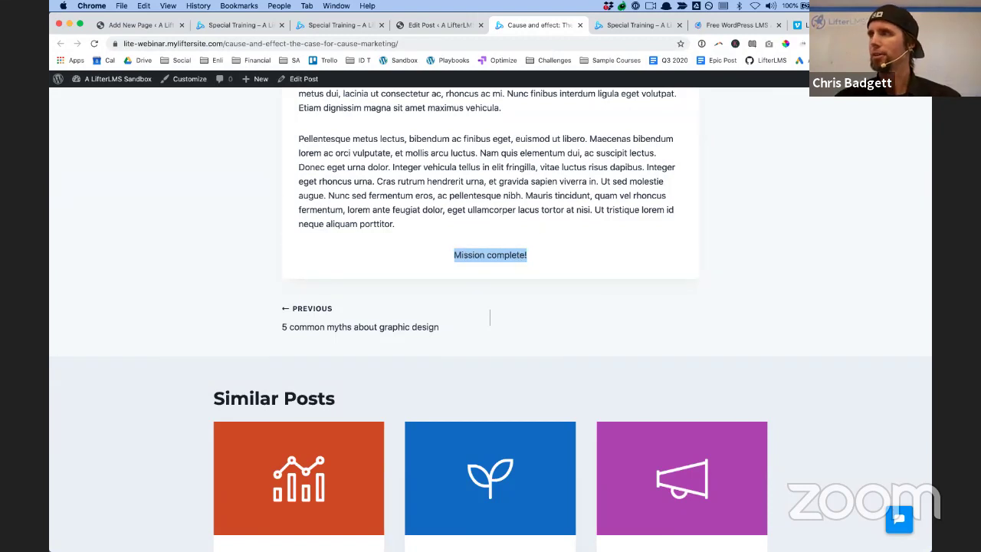
scroll(472, 186, "up", 10)
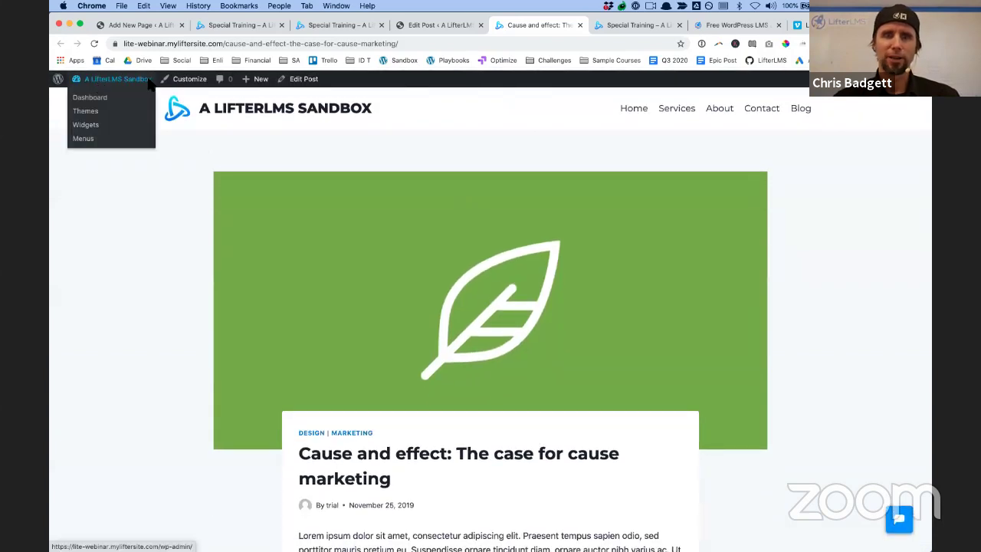
scroll(590, 303, "down", 3)
scroll(490, 254, "up", 3)
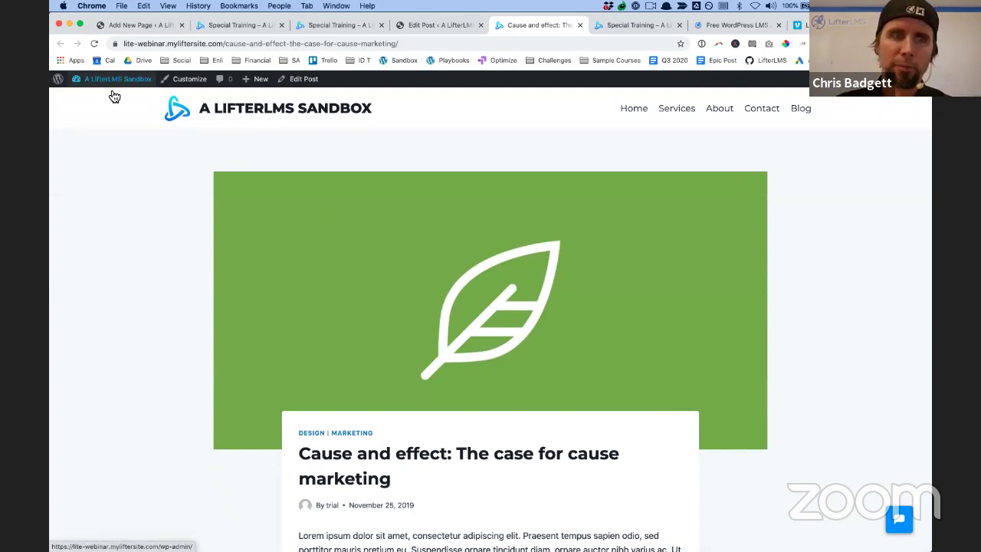
Reopen the post for editing and search the block library for "lite" and "progress", clearing the search at the end
left_click(313, 86)
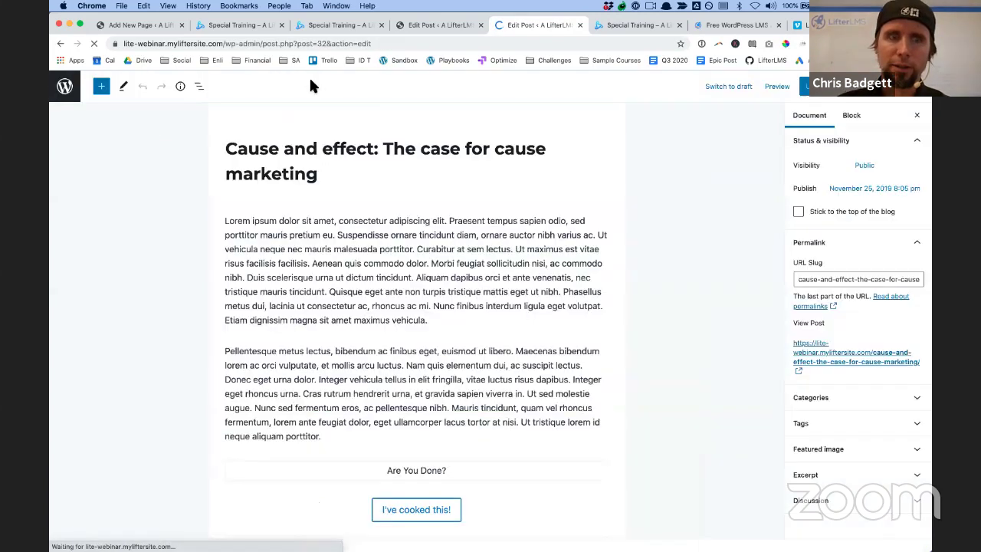
left_click(103, 90)
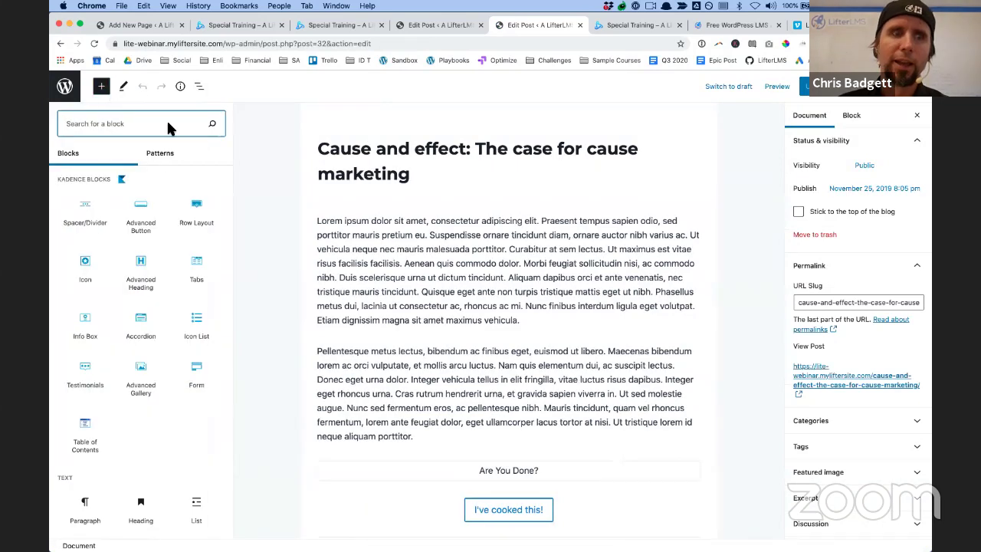
type("lif")
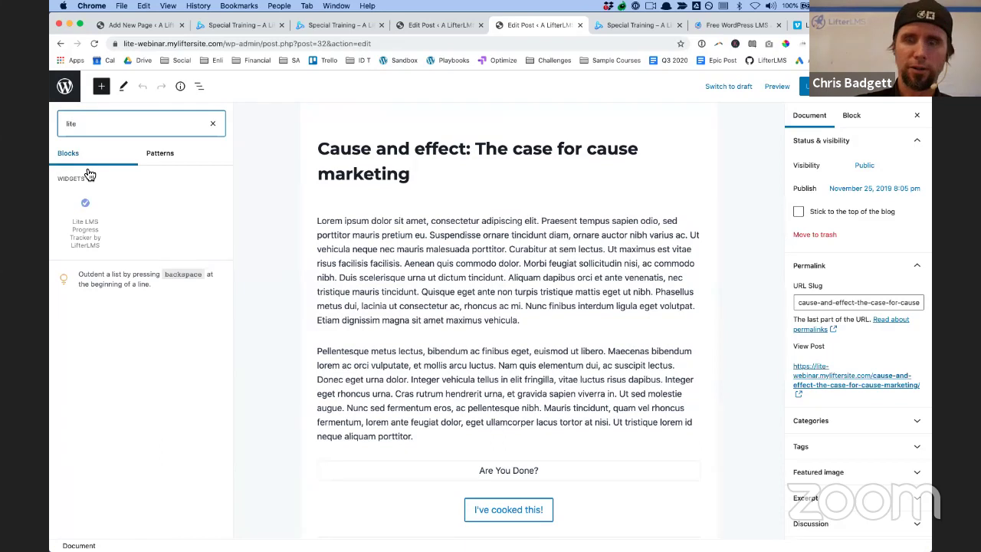
key("BackSpace")
key("BackSpace")
key("BackSpace")
key("BackSpace")
type("progress")
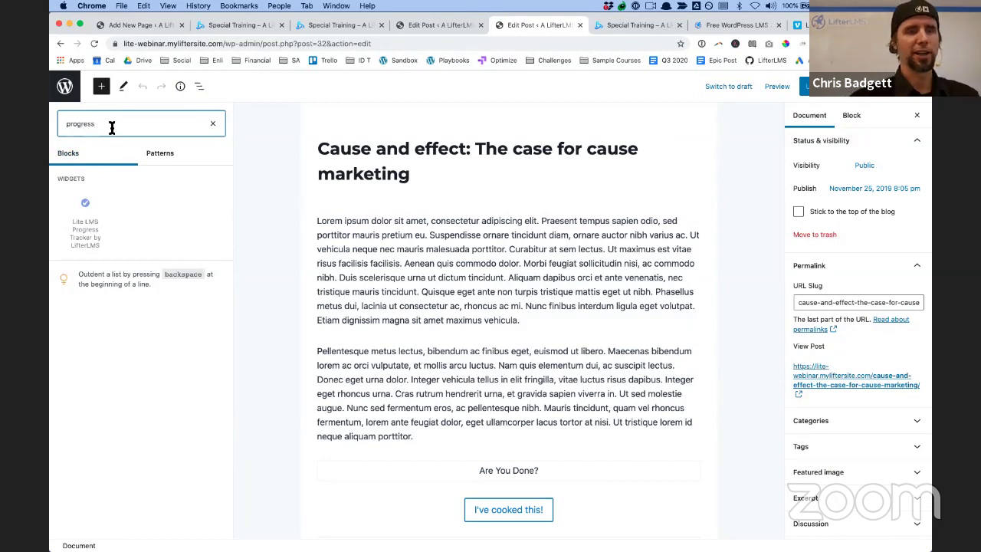
double_click(86, 121)
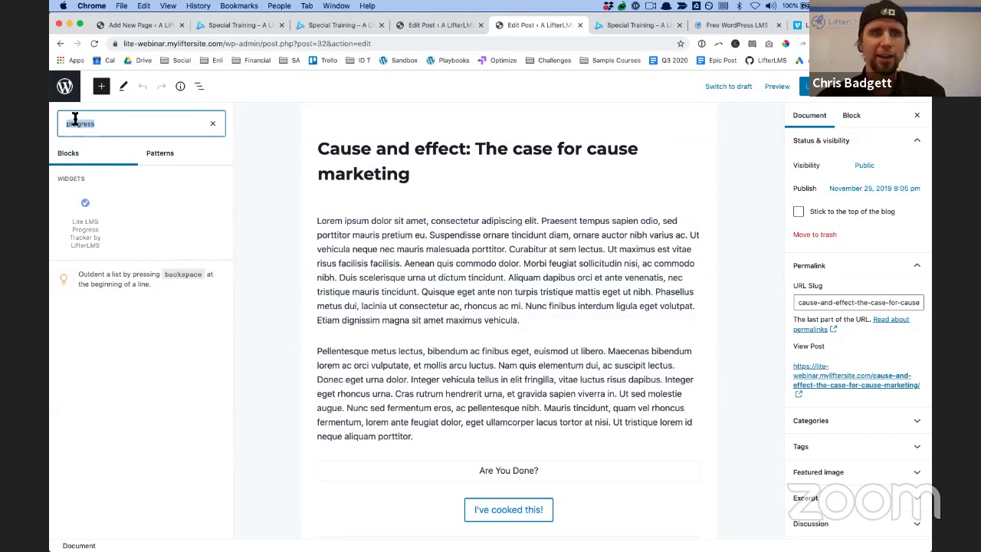
key("BackSpace")
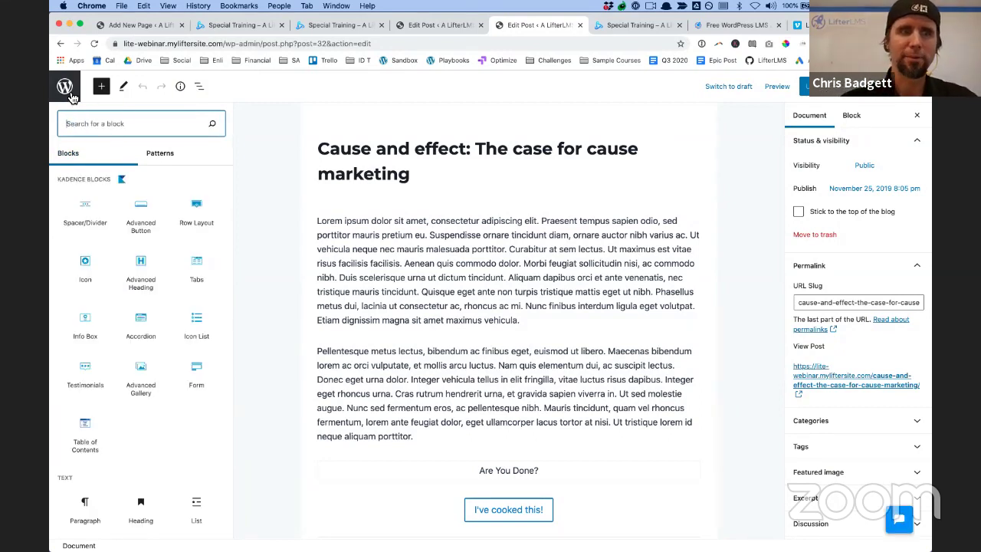
Leave the post editor, go to the installed plugins and view the details of Lite LMS Progress Tracker by LifterLMS
left_click(65, 87)
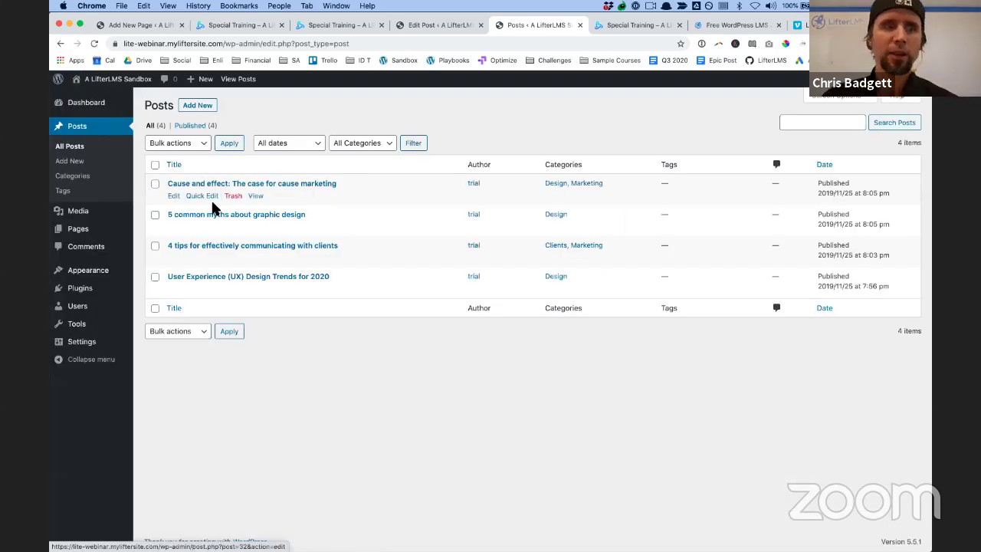
left_click(84, 291)
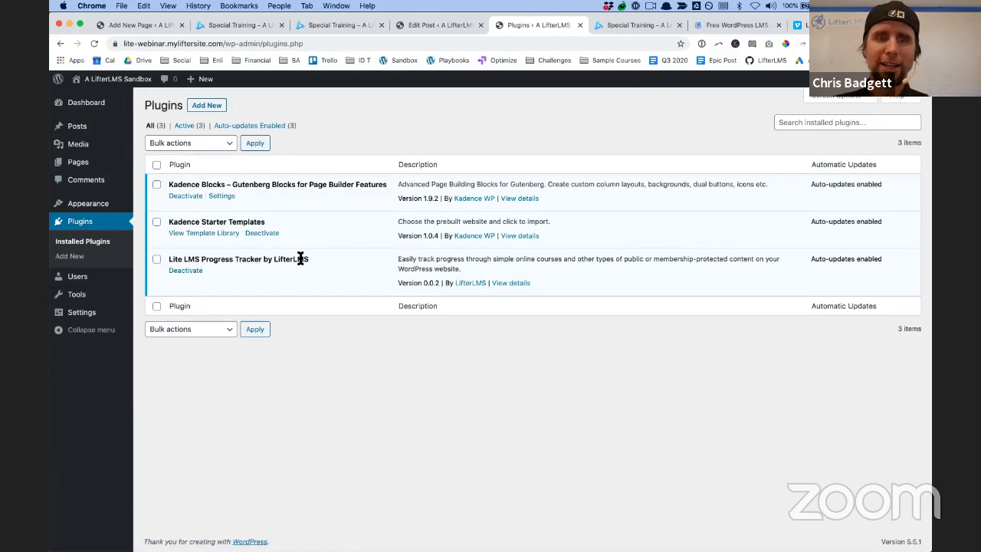
left_click(517, 283)
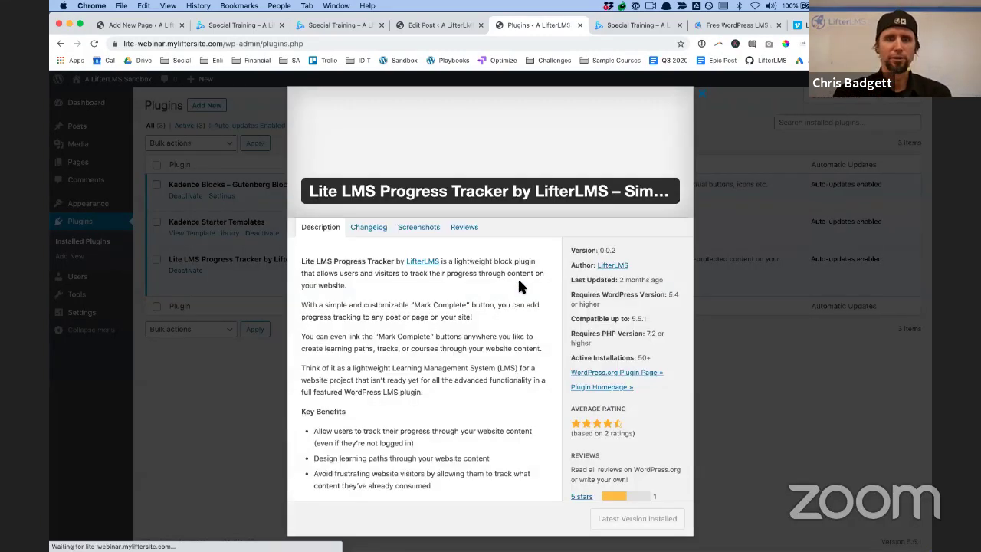
Look over the plugin's description and key benefits in its details, and close the details
scroll(519, 285, "down", 3)
scroll(519, 285, "up", 3)
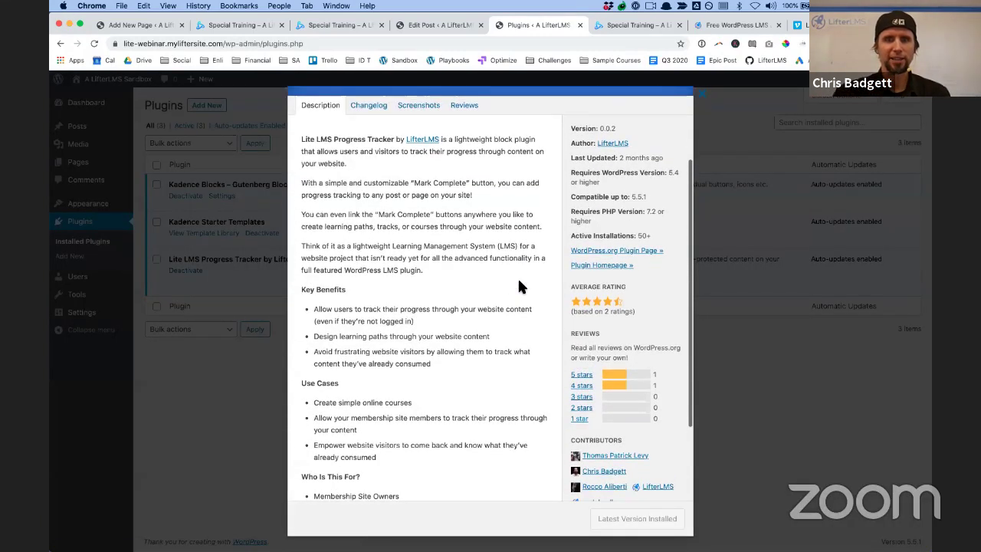
scroll(394, 364, "up", 1)
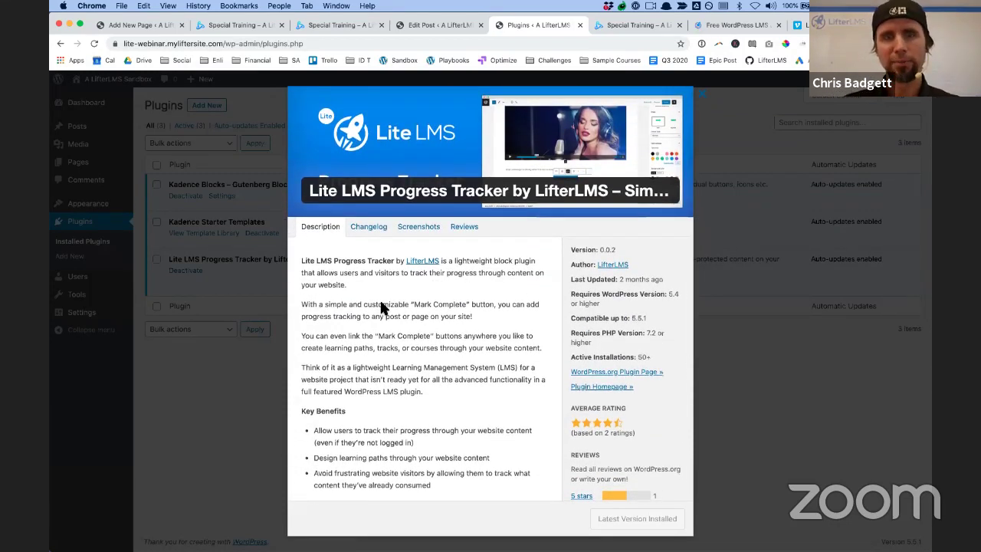
scroll(389, 314, "down", 5)
scroll(387, 288, "up", 5)
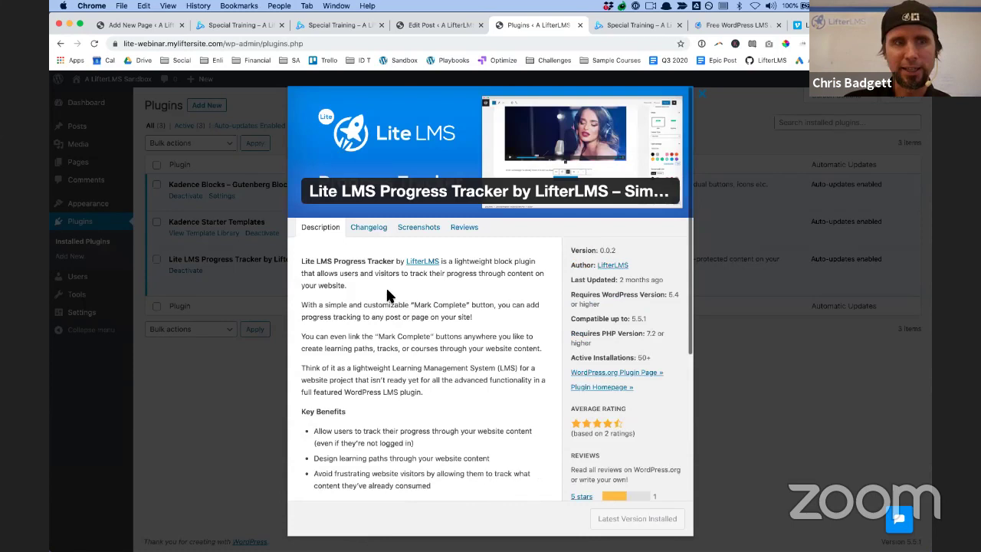
left_click(179, 413)
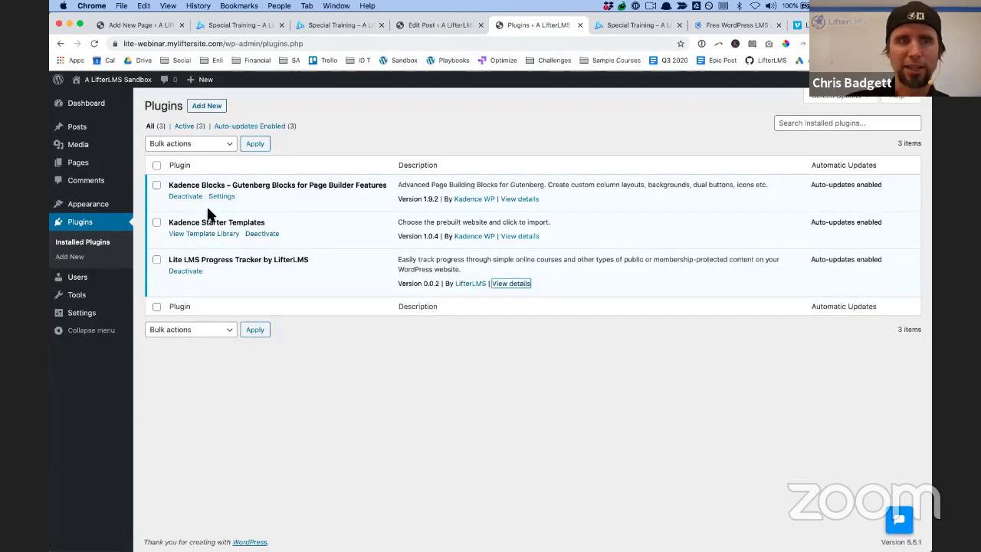
Search the web for "litelmsprogress tracker" in a new tab and open the plugin's WordPress.org page
mouse_move(99, 136)
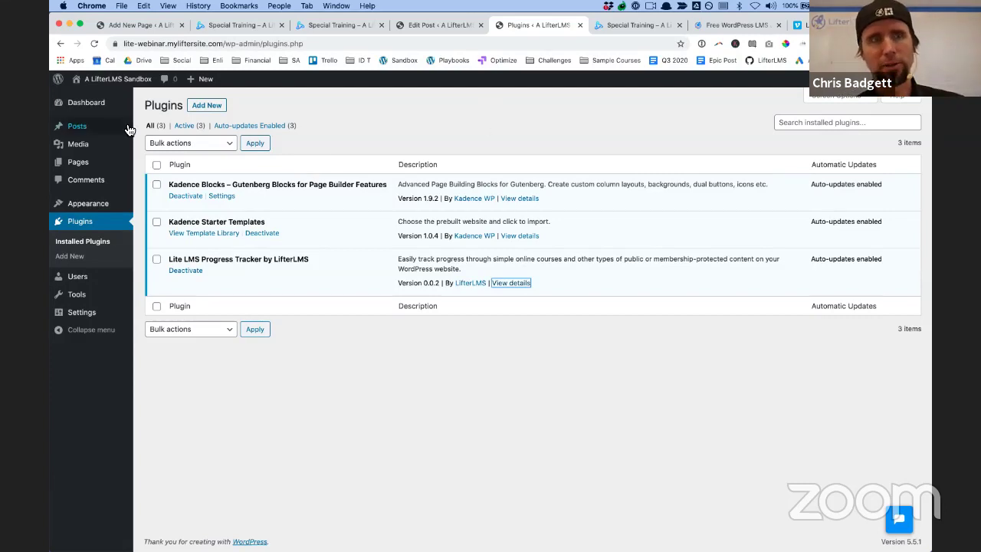
key("super+t")
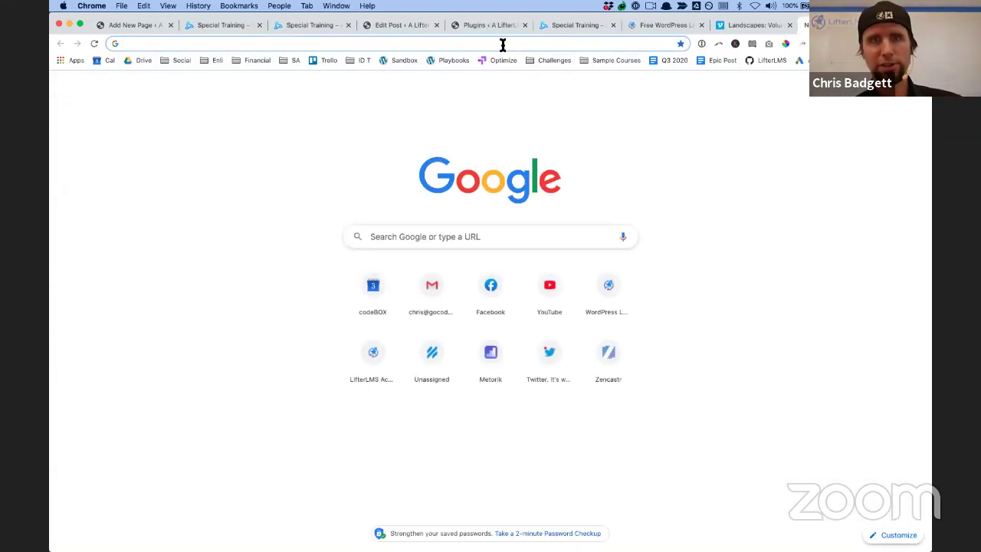
left_click(502, 43)
type("lite")
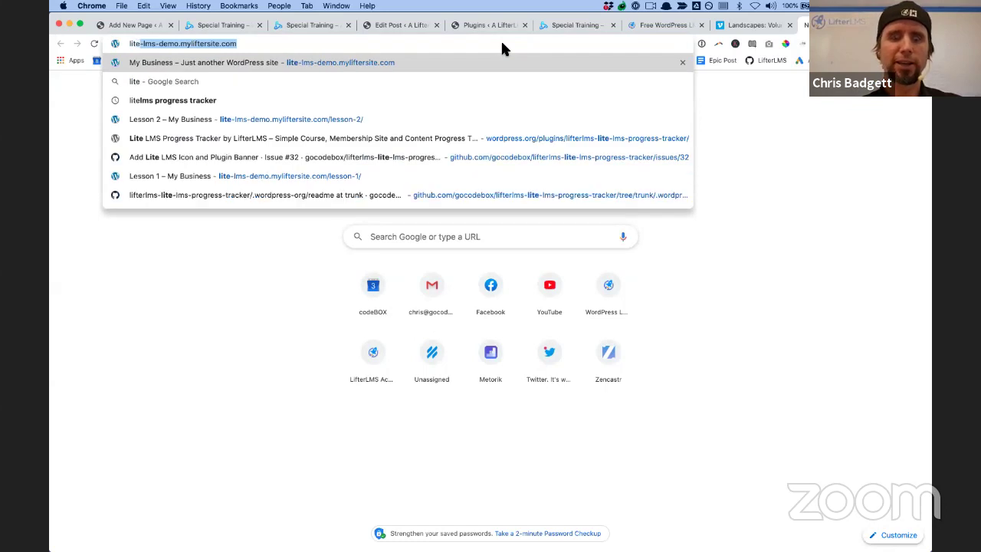
type("lmsprogress")
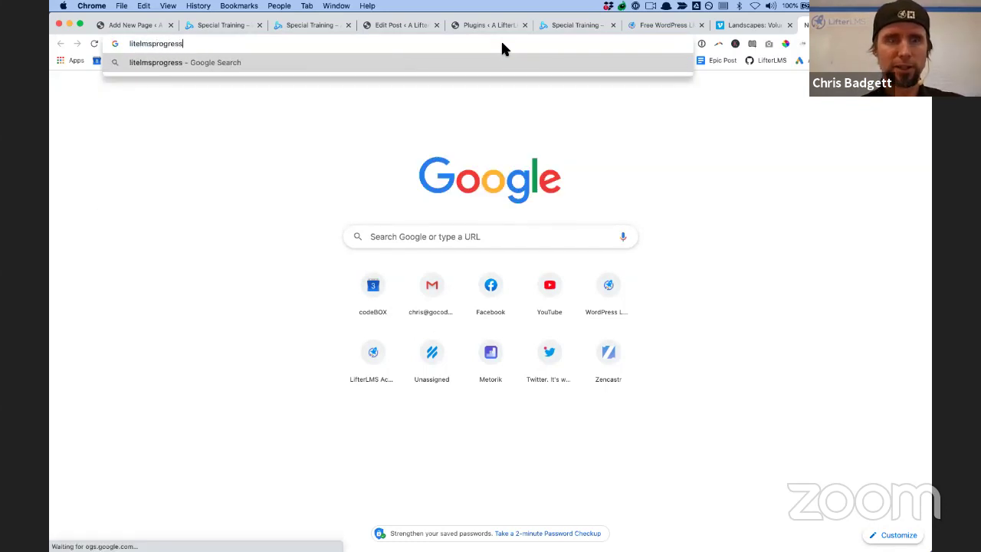
type(" tracker")
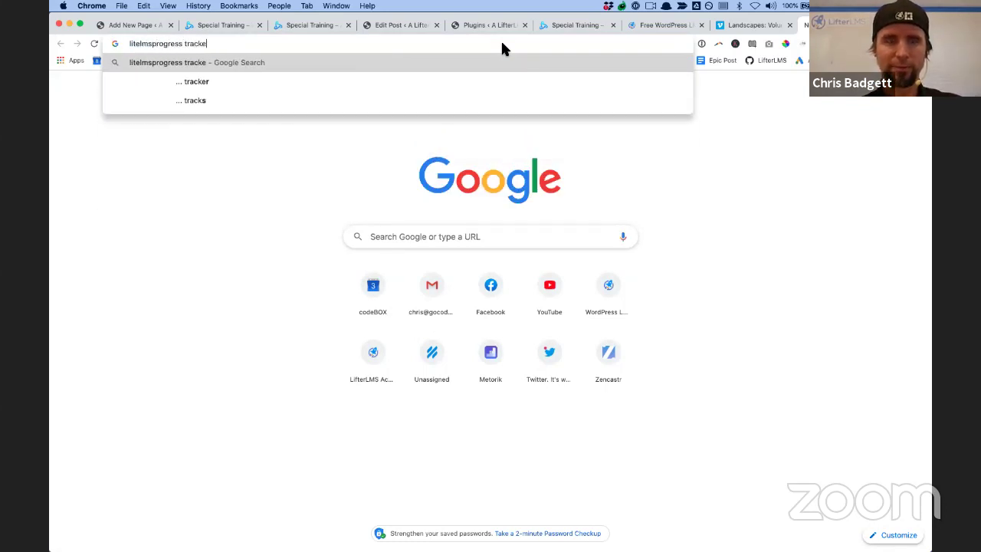
key("Return")
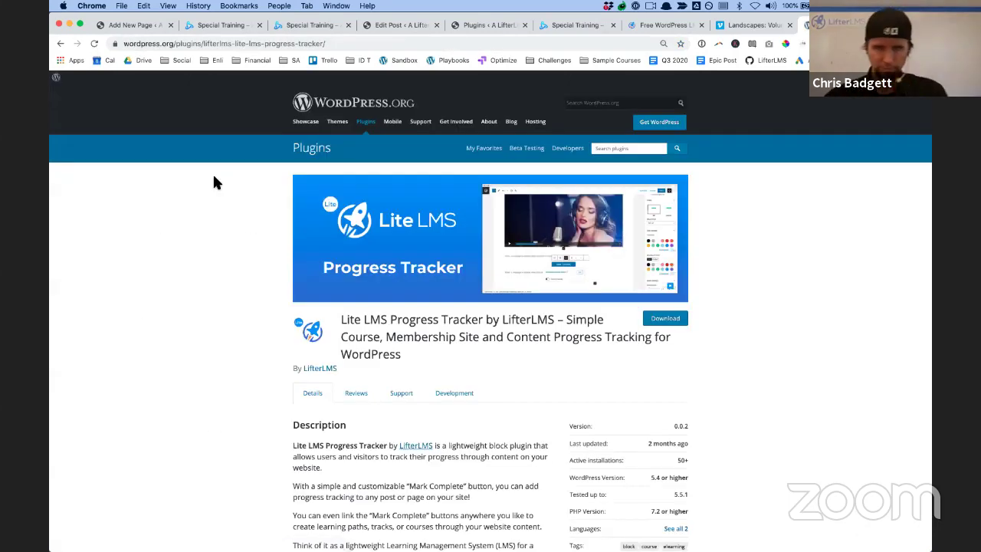
Look over the Lite LMS Progress Tracker listing on WordPress.org, including its description, use cases and ratings
scroll(215, 181, "down", 3)
scroll(215, 182, "down", 10)
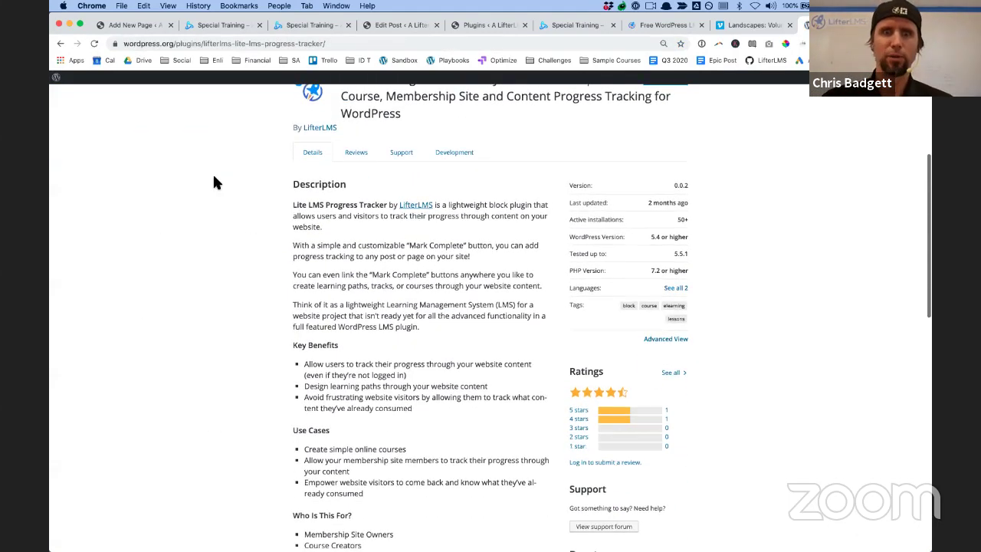
scroll(214, 182, "up", 15)
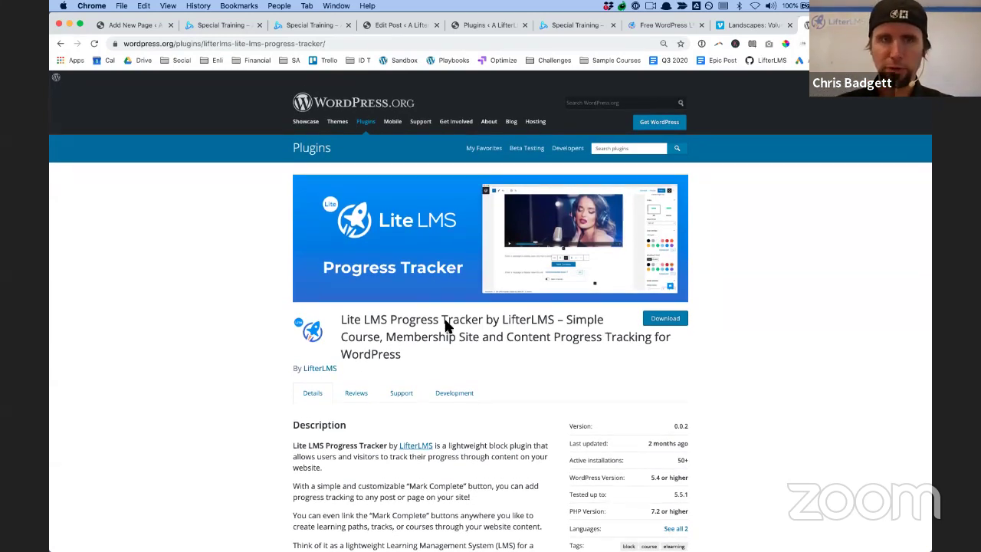
scroll(452, 337, "down", 5)
scroll(466, 357, "up", 5)
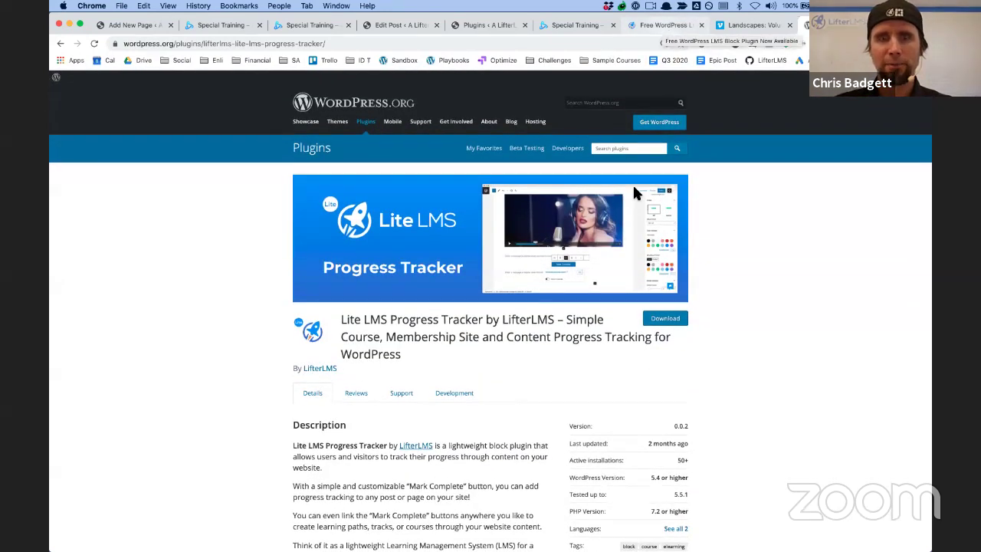
Open the listing's first plugin screenshot at full size and enlarge it to examine the progress tracker block in the block inserter
scroll(632, 184, "down", 10)
scroll(633, 193, "down", 3)
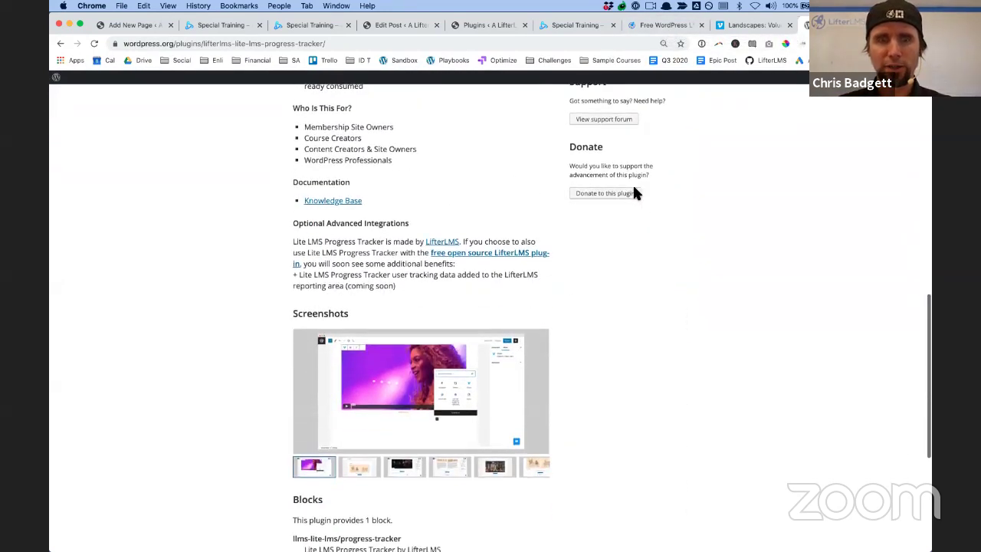
left_click(357, 198)
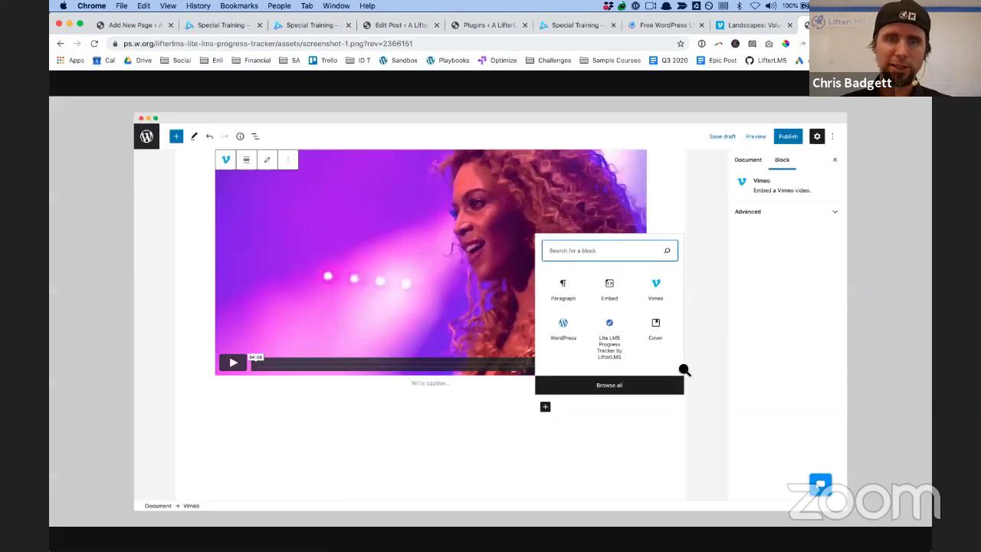
left_click(868, 311)
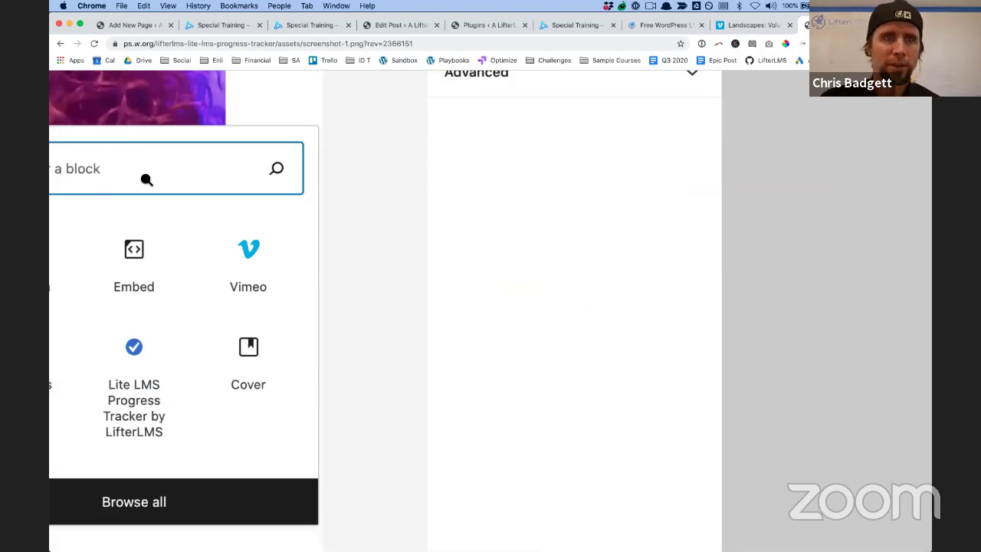
mouse_move(50, 2)
left_click(129, 239)
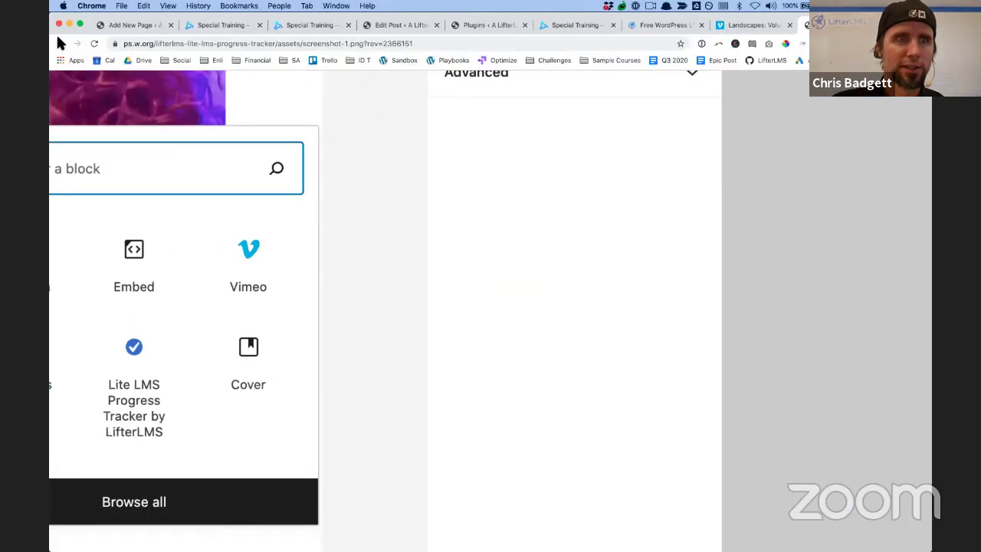
Return to the plugin listing and review it from the contributors section back up to its header
left_click(60, 42)
scroll(452, 446, "up", 10)
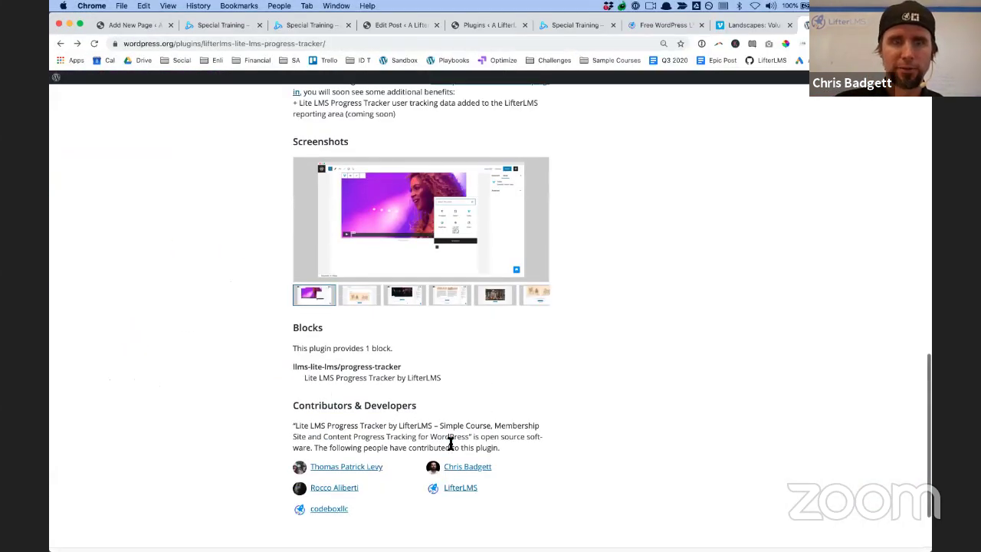
scroll(455, 447, "up", 8)
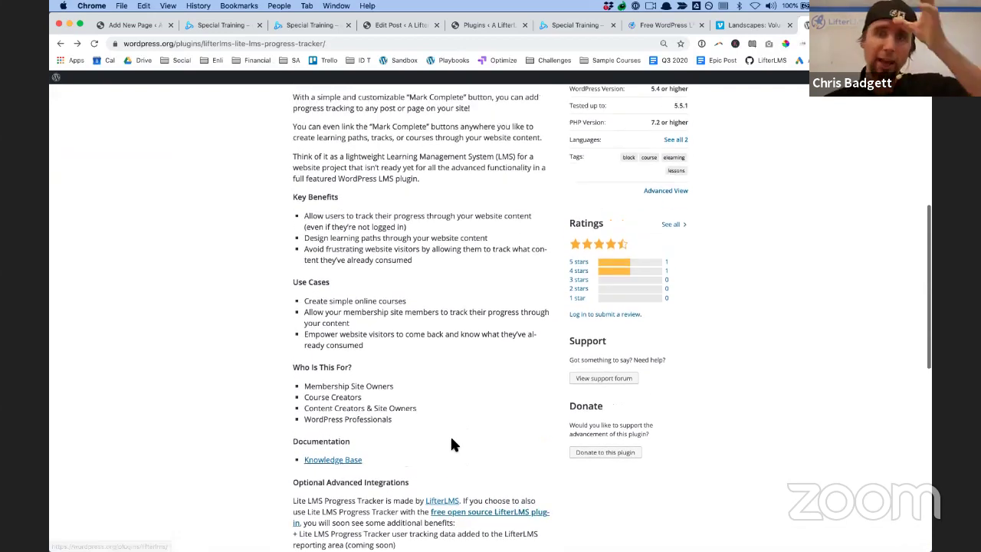
scroll(451, 440, "up", 5)
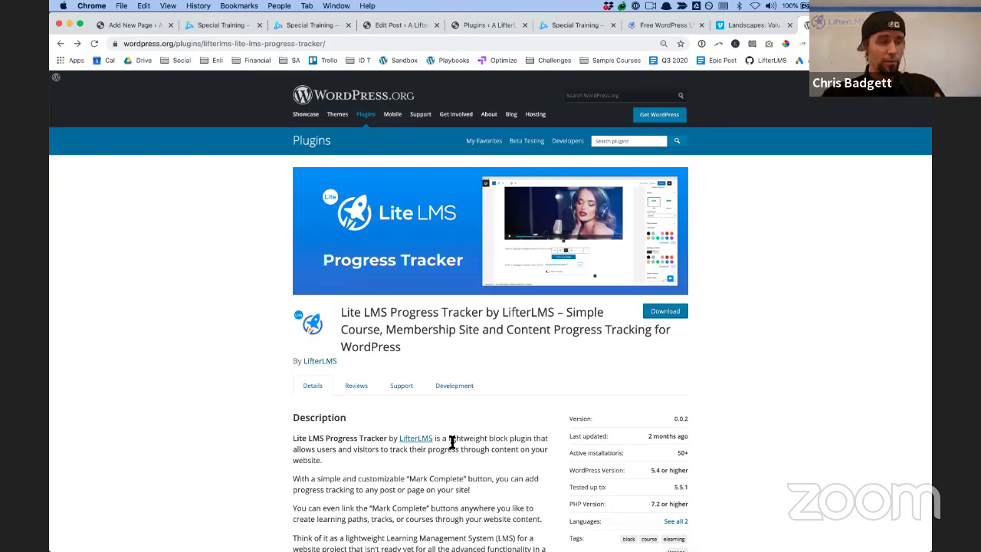
scroll(452, 443, "up", 1)
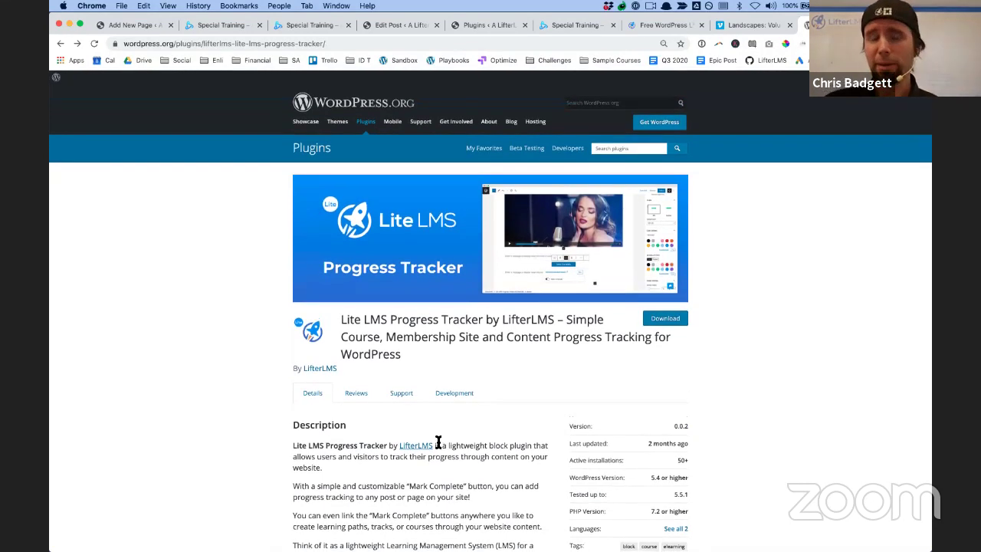
Open the LifterLMS website from the plugin description and look over the upper part of its home page
left_click(416, 449)
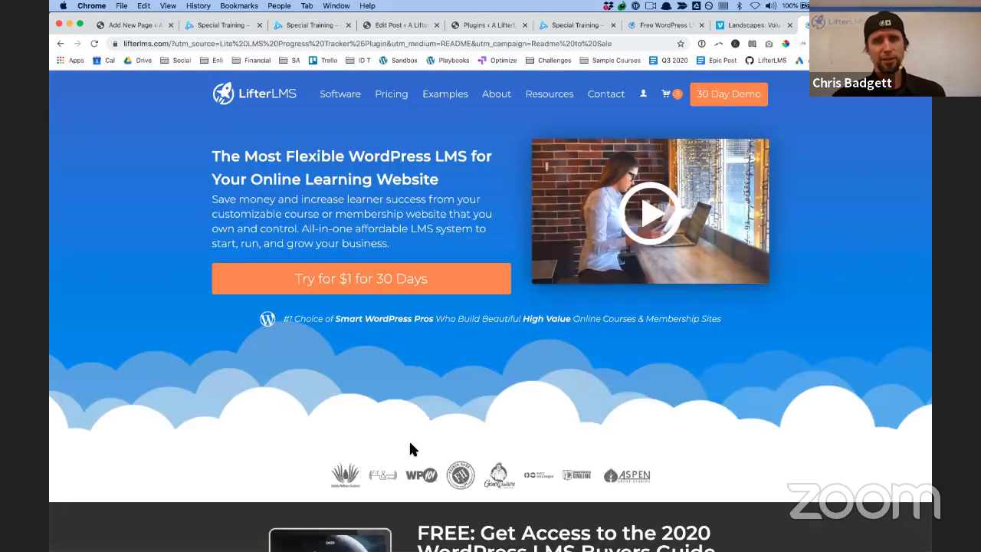
scroll(410, 446, "down", 1)
scroll(567, 299, "up", 2)
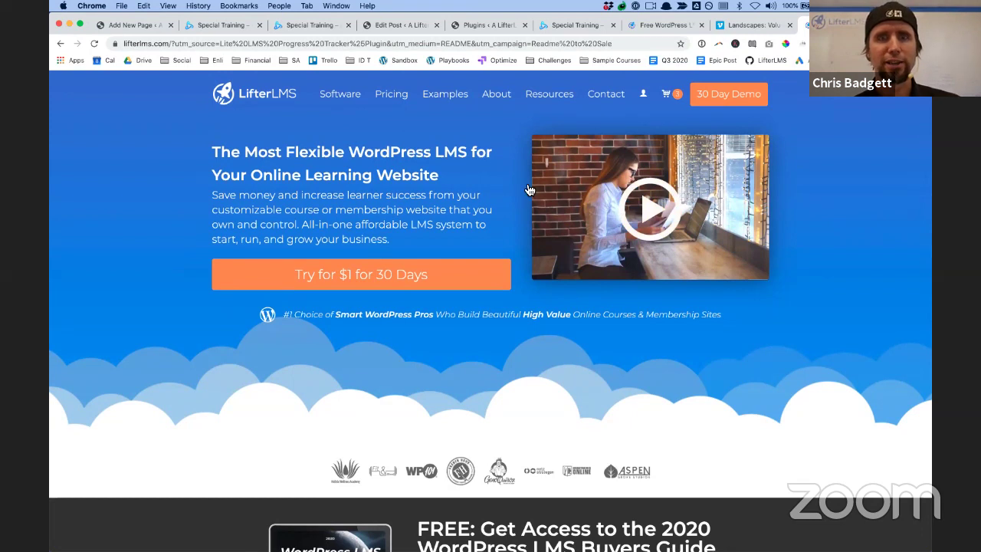
scroll(448, 420, "down", 3)
scroll(447, 421, "down", 2)
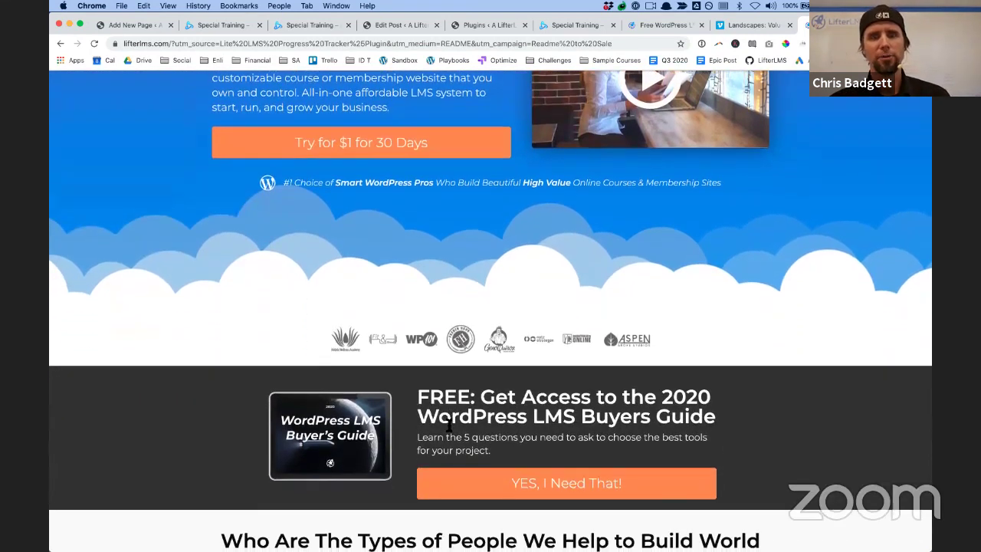
scroll(449, 423, "up", 4)
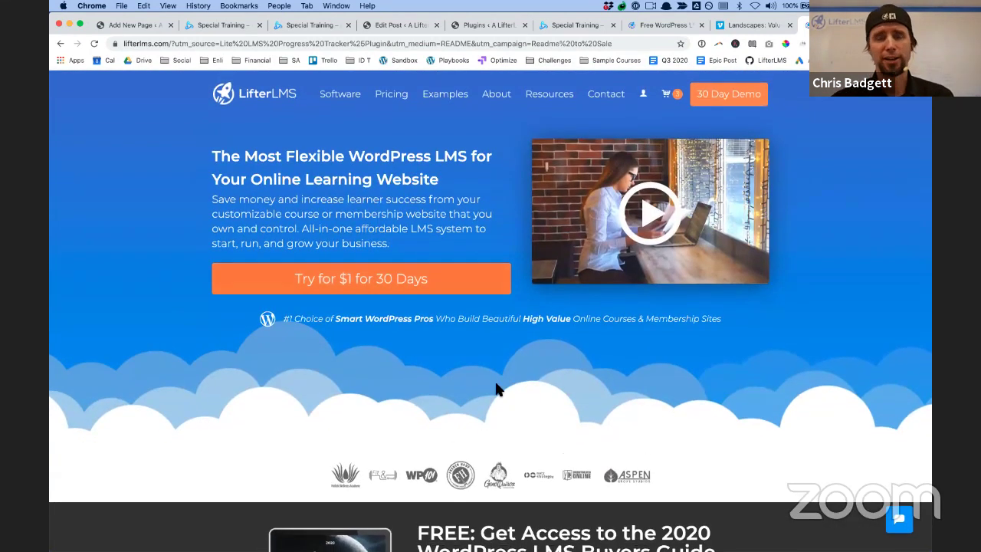
scroll(493, 395, "down", 1)
scroll(493, 395, "down", 1)
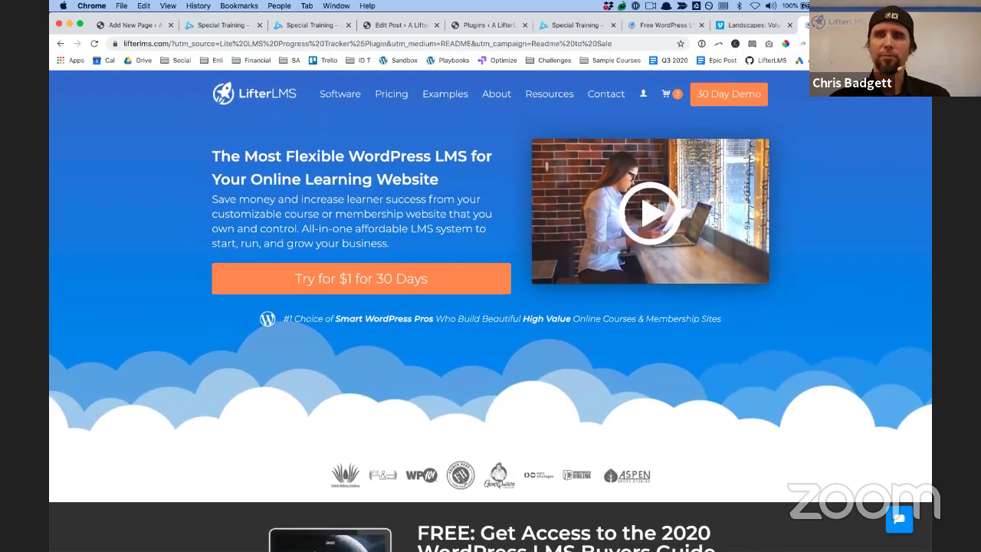
Shift the browser window down and show the open blog post "Free WordPress LMS Block Plugin Now Available", examining its featured image
left_click_drag(410, 30, 410, 65)
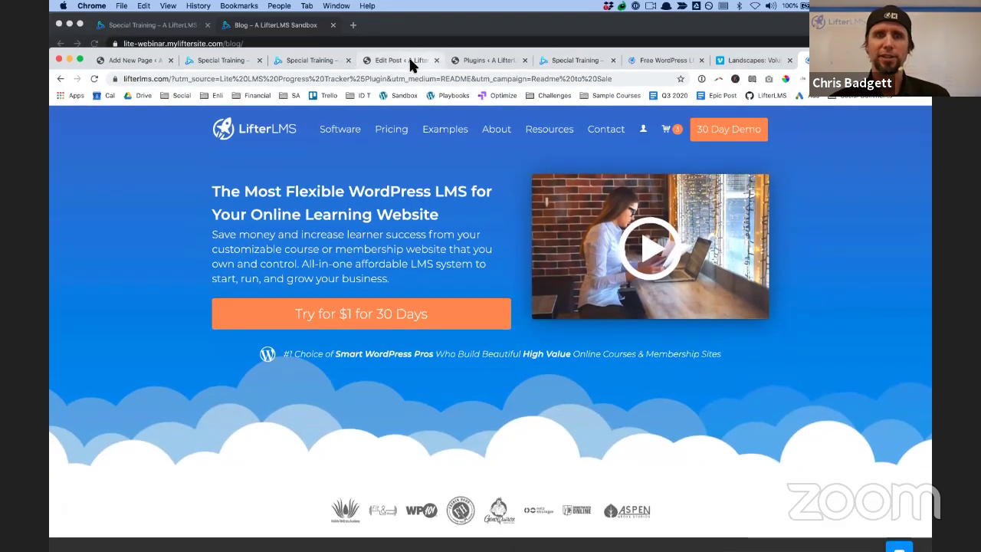
left_click(654, 62)
scroll(248, 250, "down", 1)
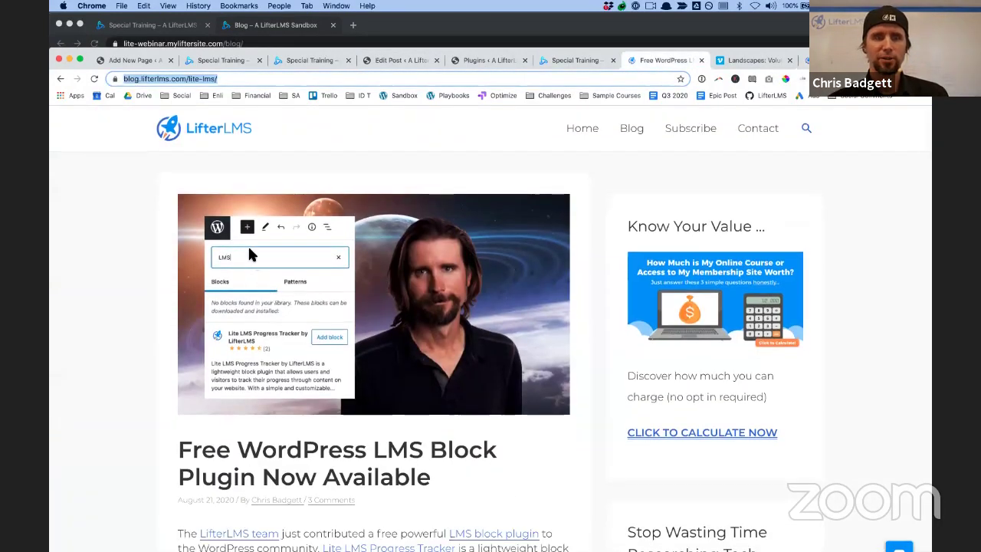
scroll(244, 249, "down", 1)
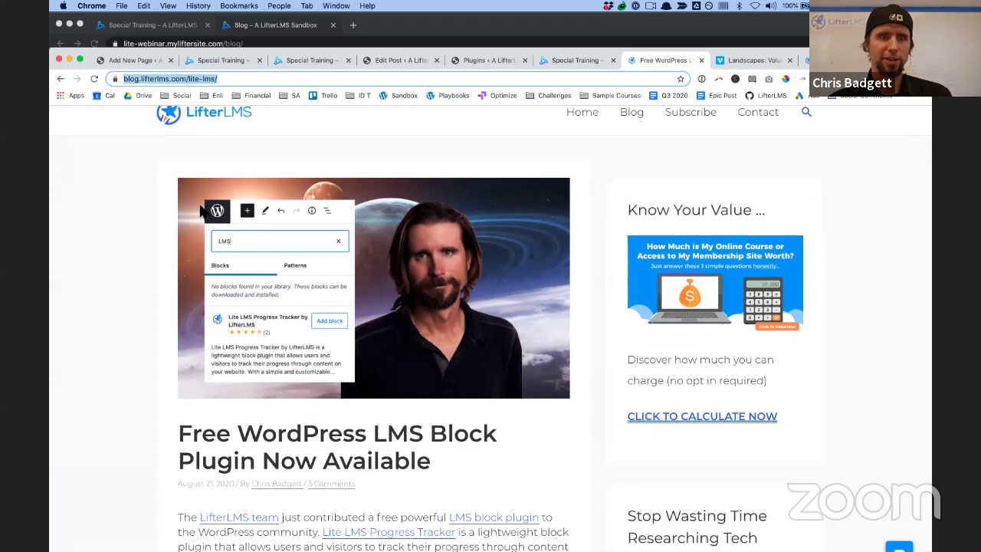
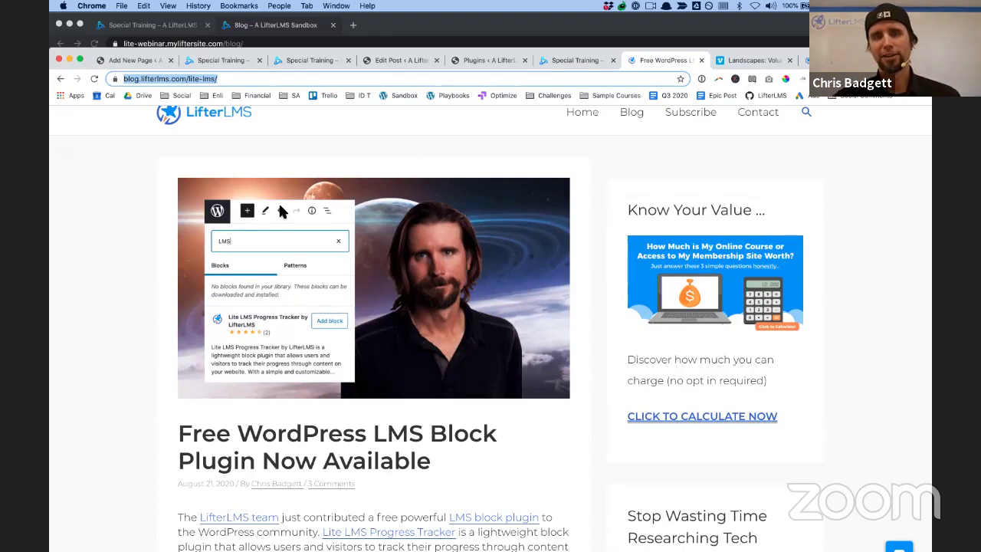
Move the browser window back up and look over the blog post's introduction, ending at its header
scroll(281, 331, "up", 1)
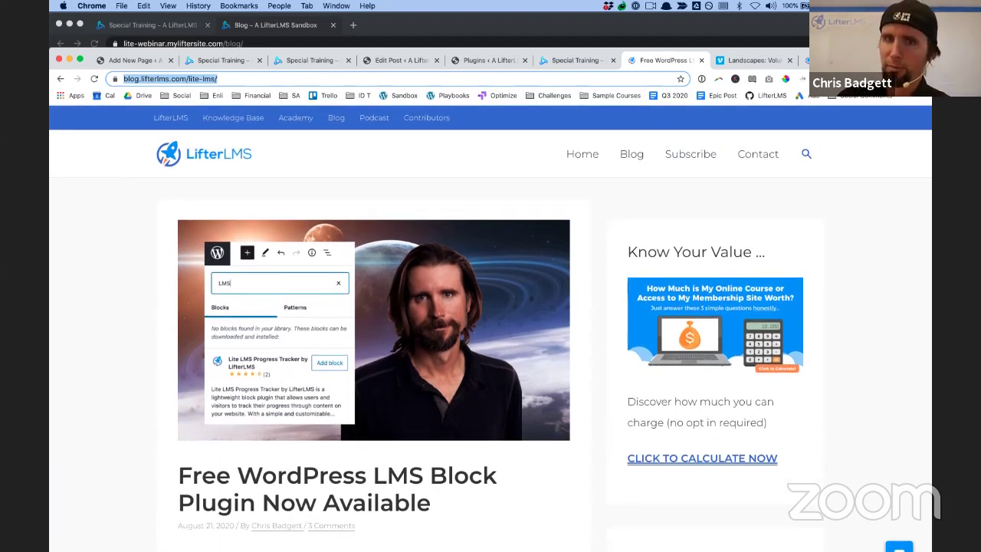
left_click_drag(904, 57, 904, 26)
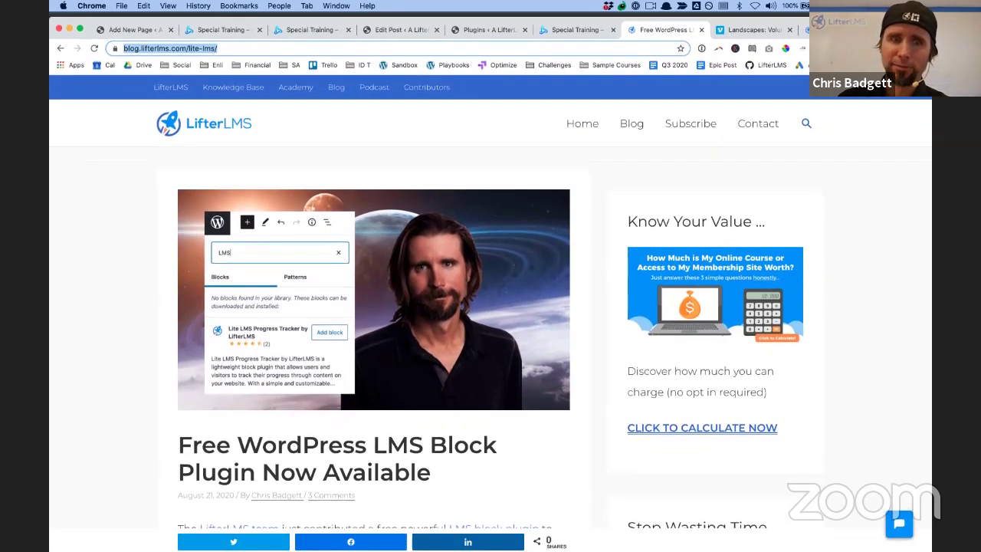
scroll(249, 385, "down", 2)
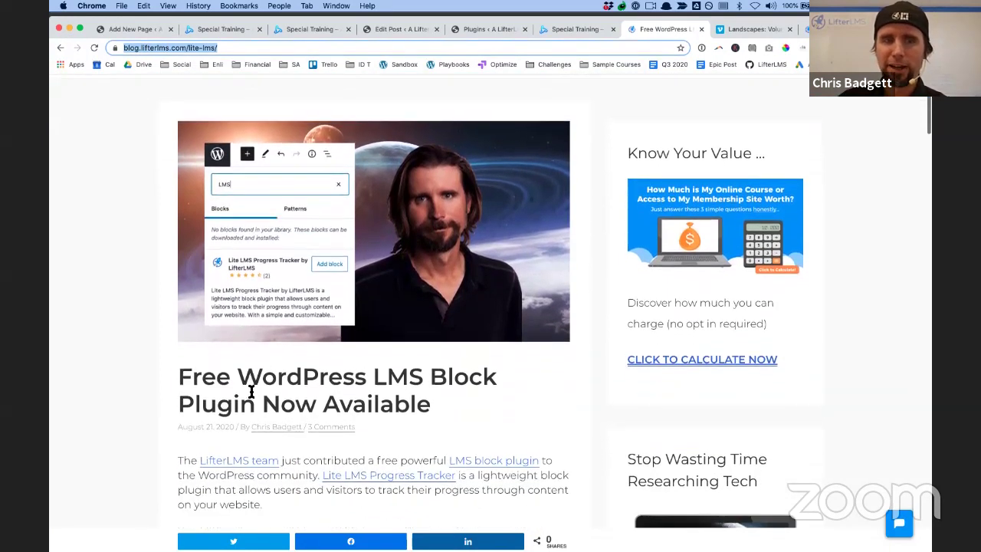
scroll(250, 391, "down", 3)
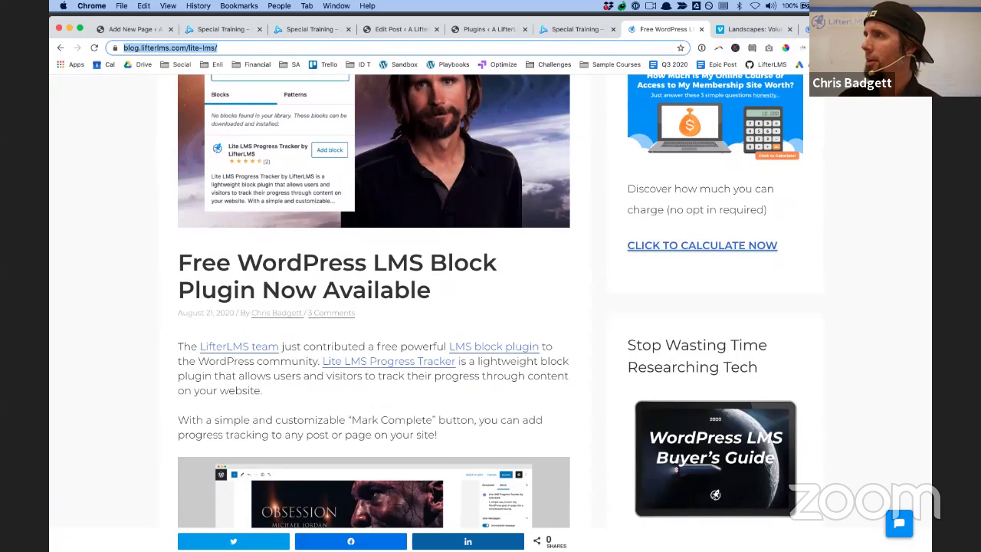
scroll(669, 144, "up", 5)
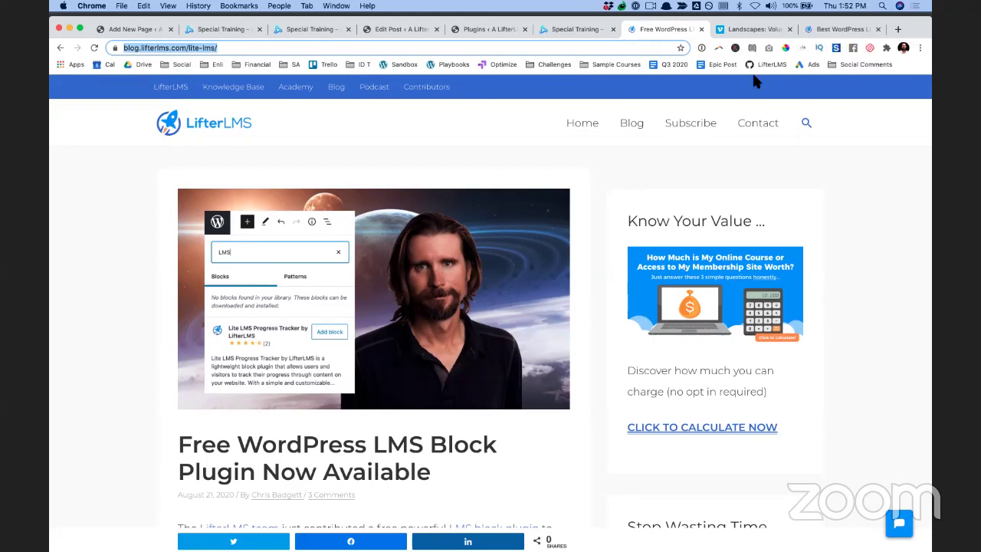
Look over the top of the blog post and open the LifterLMS home page from its site header
mouse_move(459, 537)
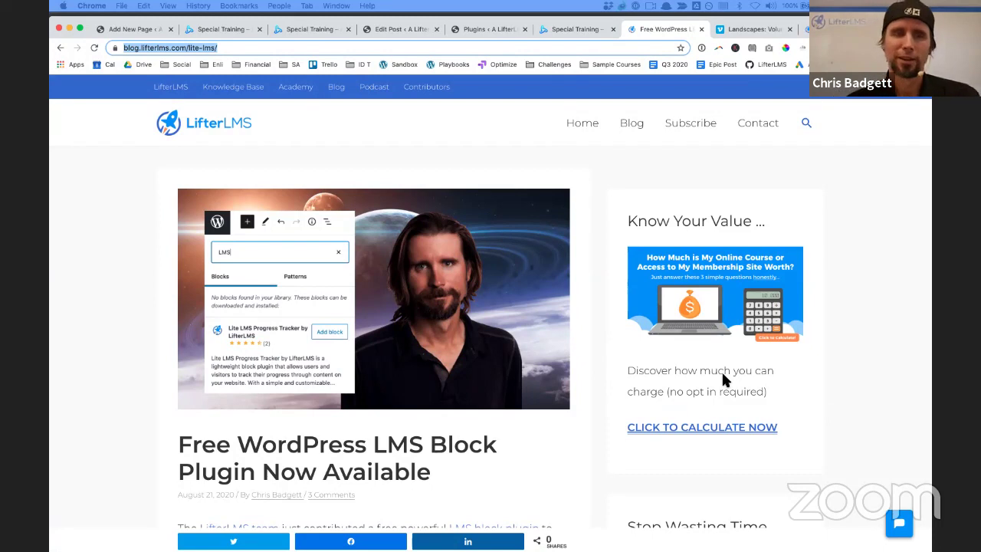
scroll(721, 370, "down", 5)
scroll(721, 370, "up", 5)
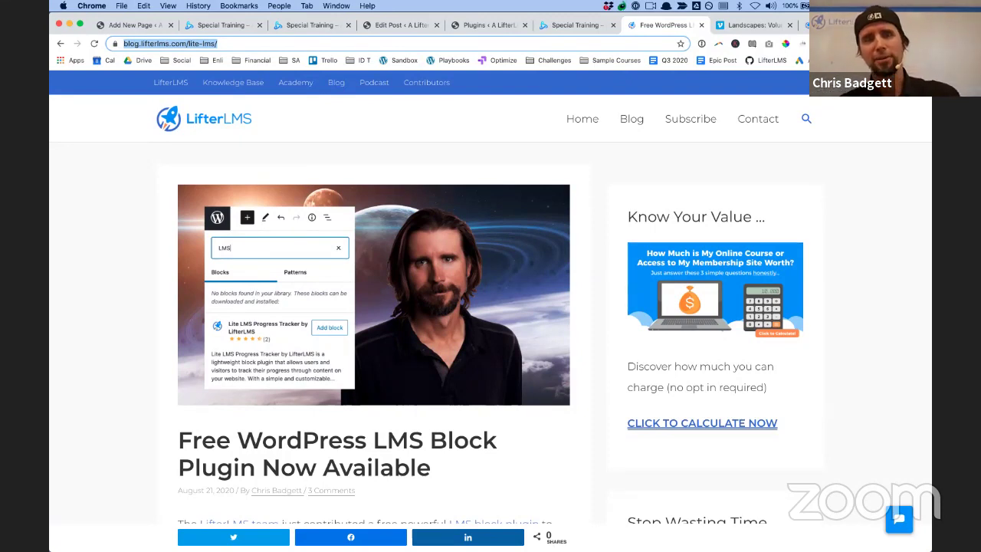
left_click(184, 92)
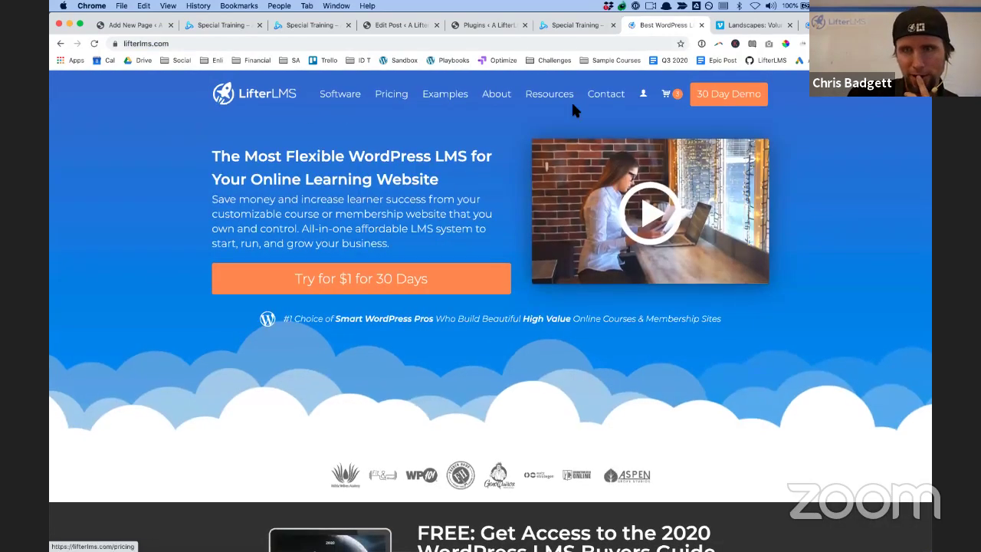
Switch to the other open LifterLMS home page and open the Academy from its resources
left_click(753, 28)
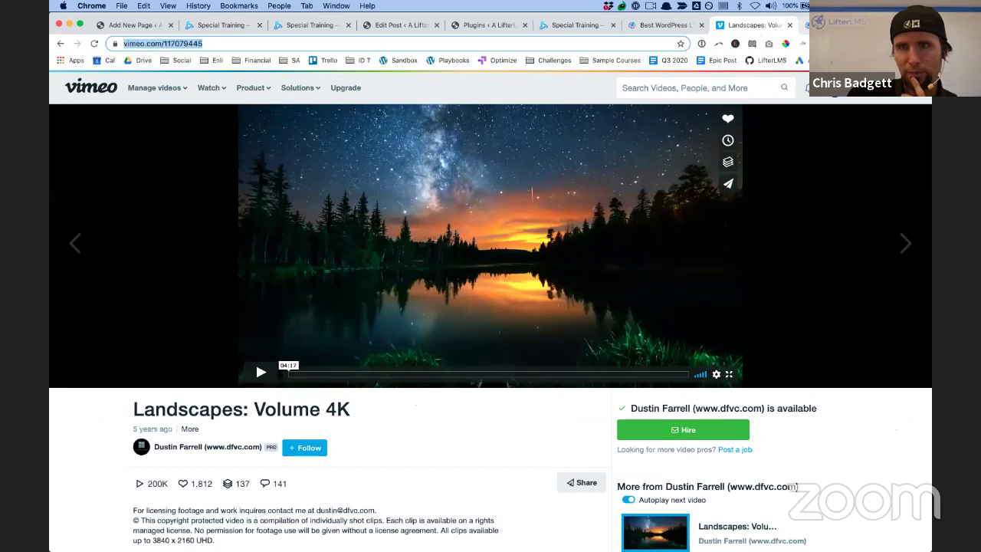
key("ctrl+Tab")
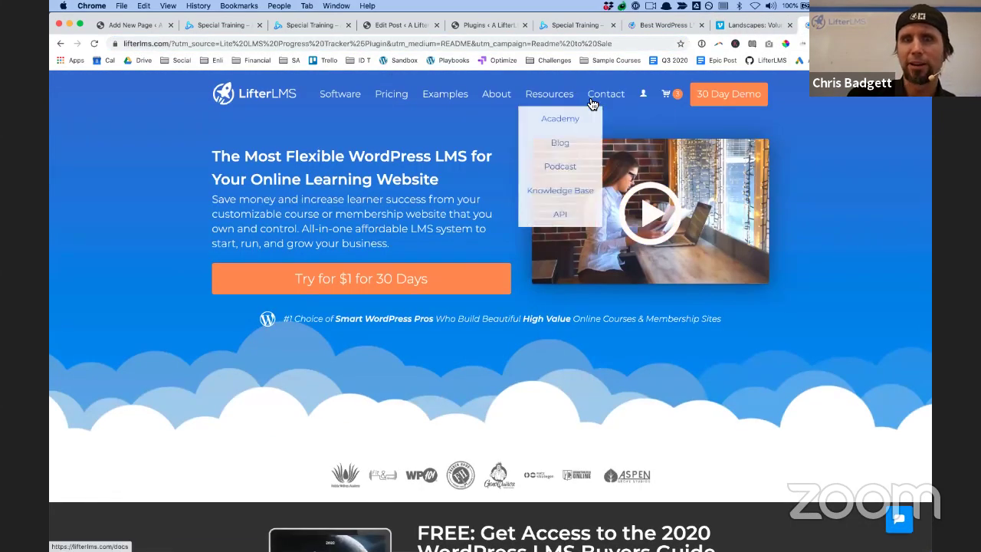
left_click(560, 132)
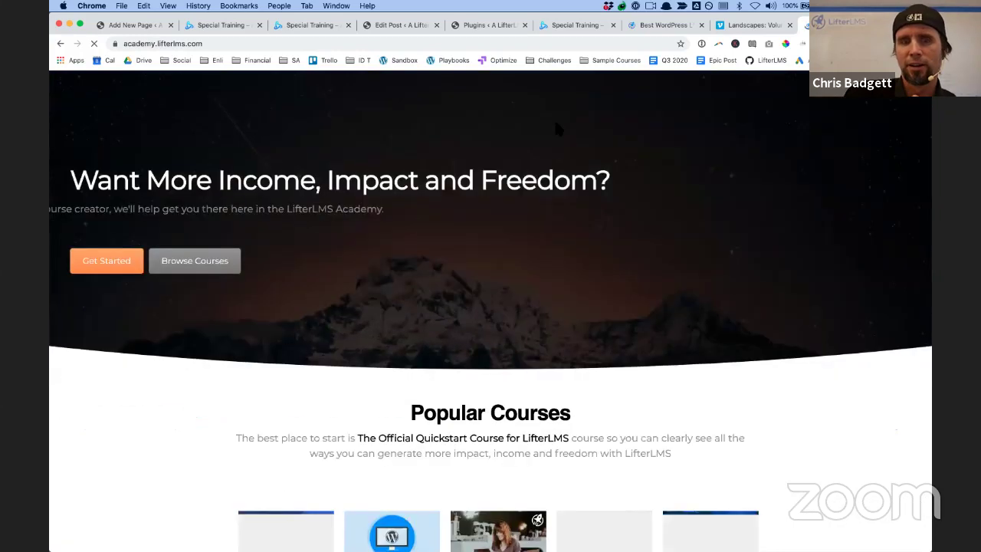
Open The Official Quickstart Course for the LifterLMS Community from the popular courses and look over its lesson outline
scroll(558, 129, "down", 5)
left_click(297, 349)
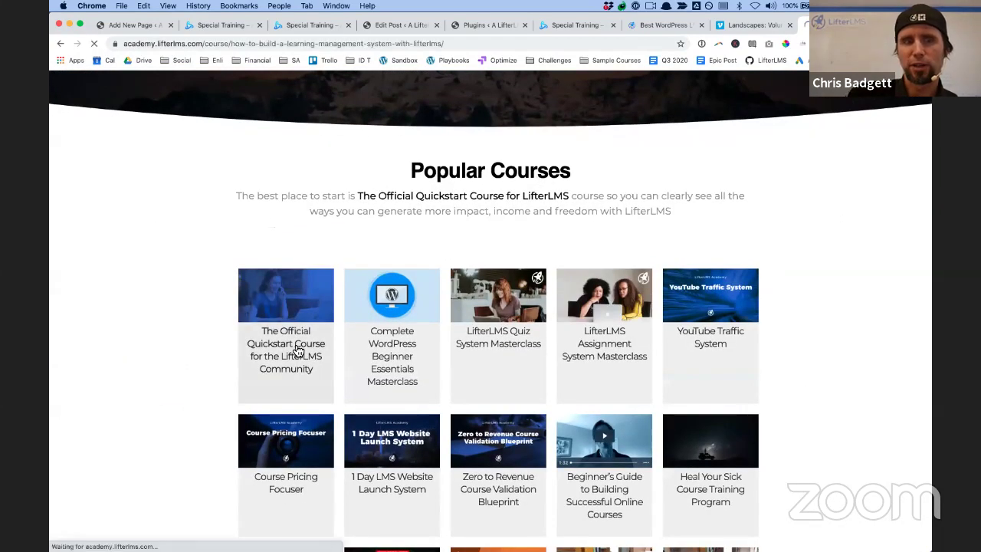
scroll(296, 346, "down", 1)
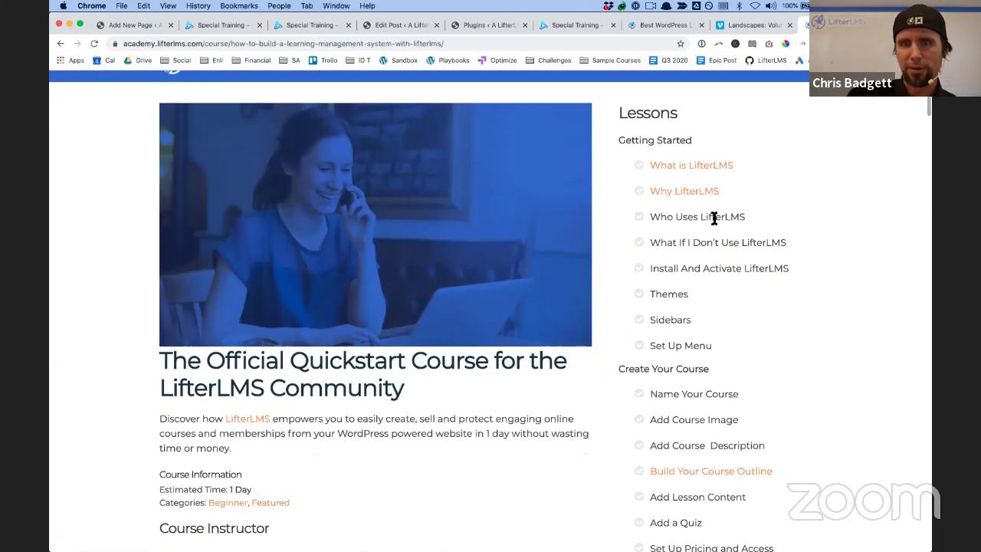
Look through the Official Quickstart Course page and open its free enrollment form to examine the required student information
scroll(482, 410, "down", 5)
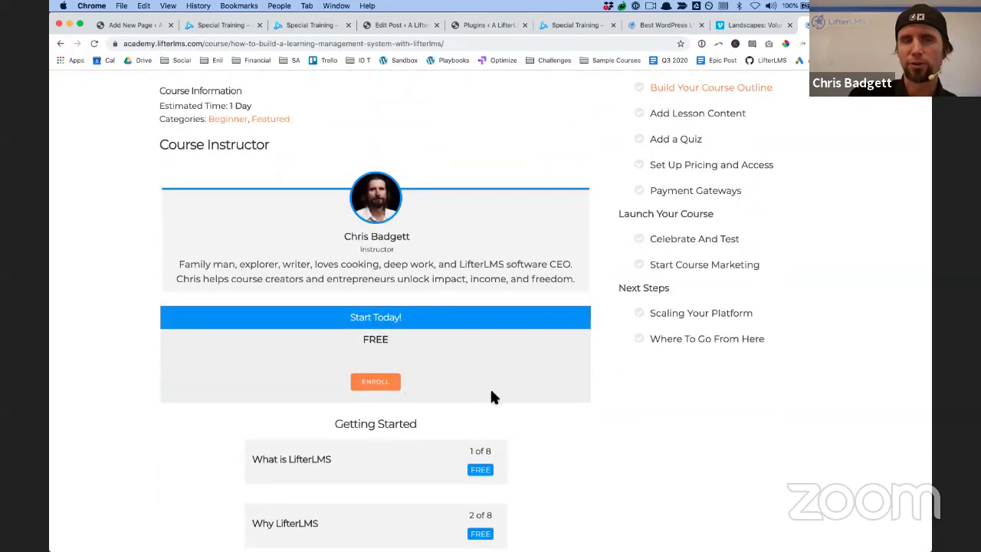
scroll(548, 396, "down", 3)
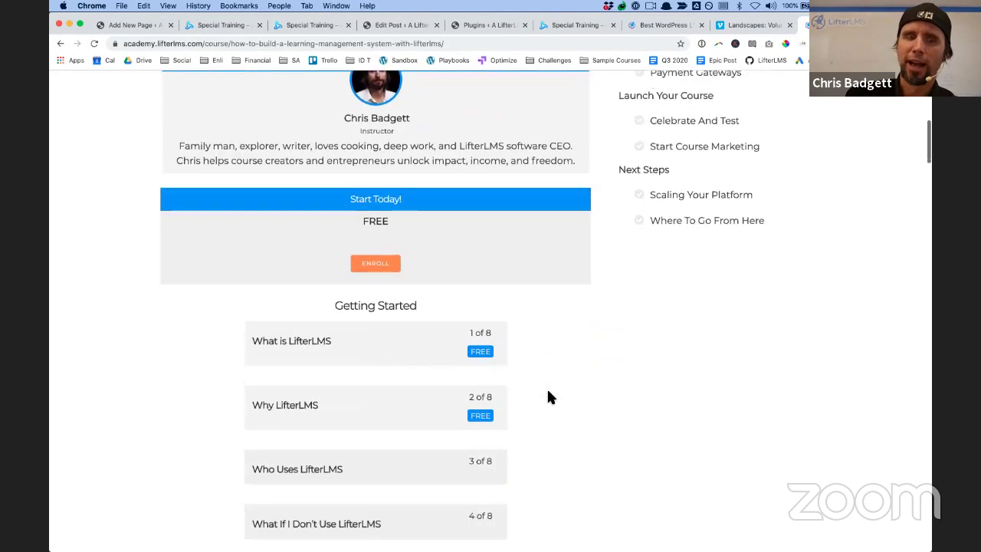
scroll(548, 397, "down", 1)
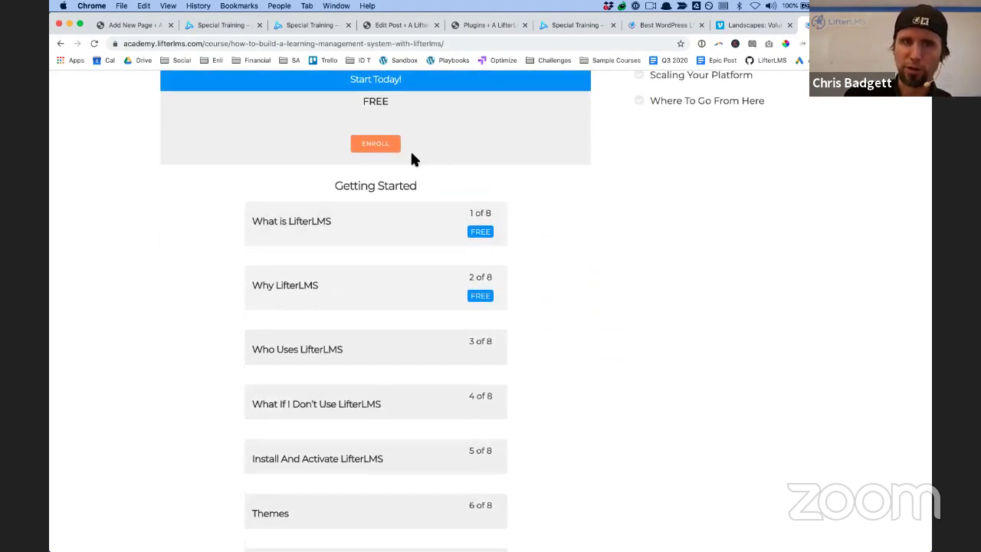
left_click(376, 145)
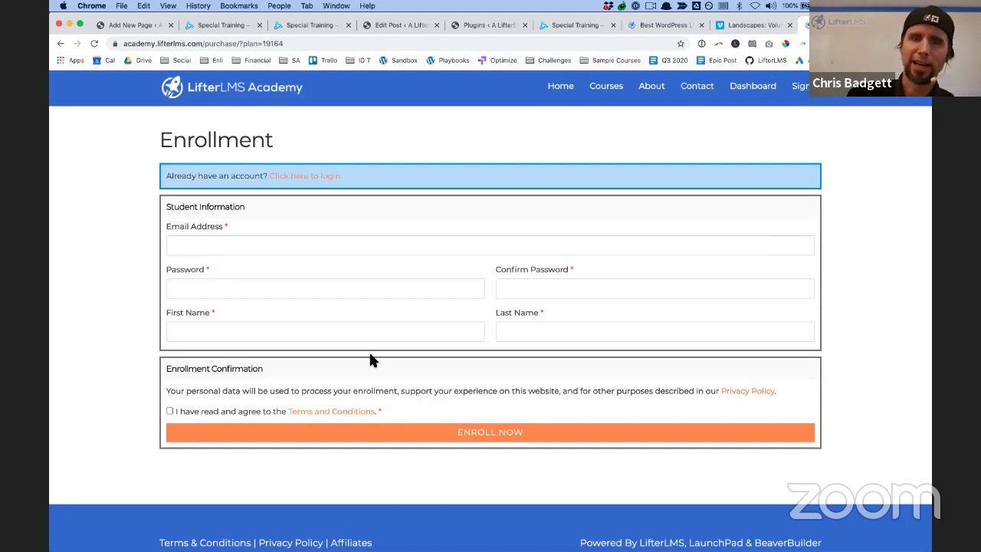
scroll(493, 352, "down", 1)
scroll(492, 353, "up", 1)
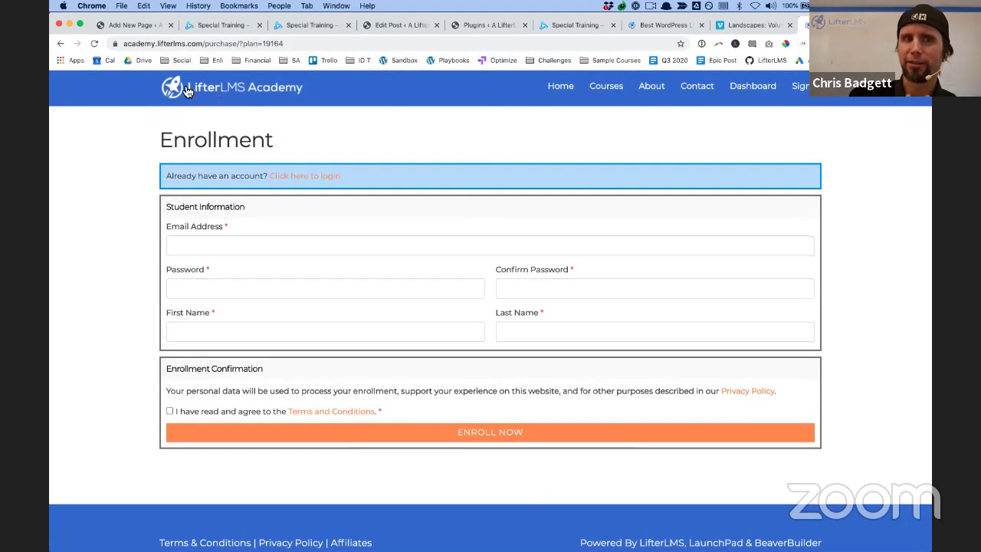
Return to the Quickstart Course page and examine its lesson outline, course information and section listings
left_click(60, 44)
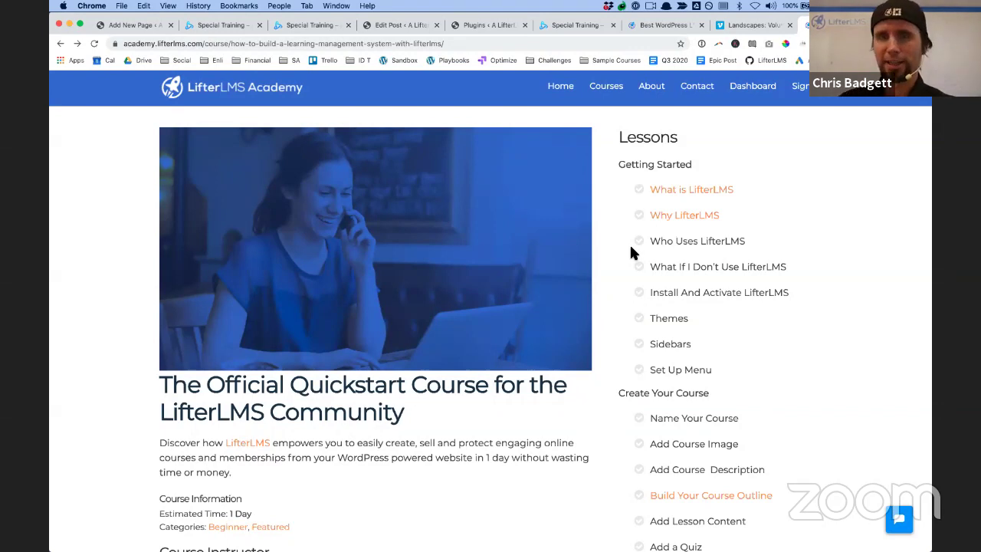
scroll(631, 249, "down", 4)
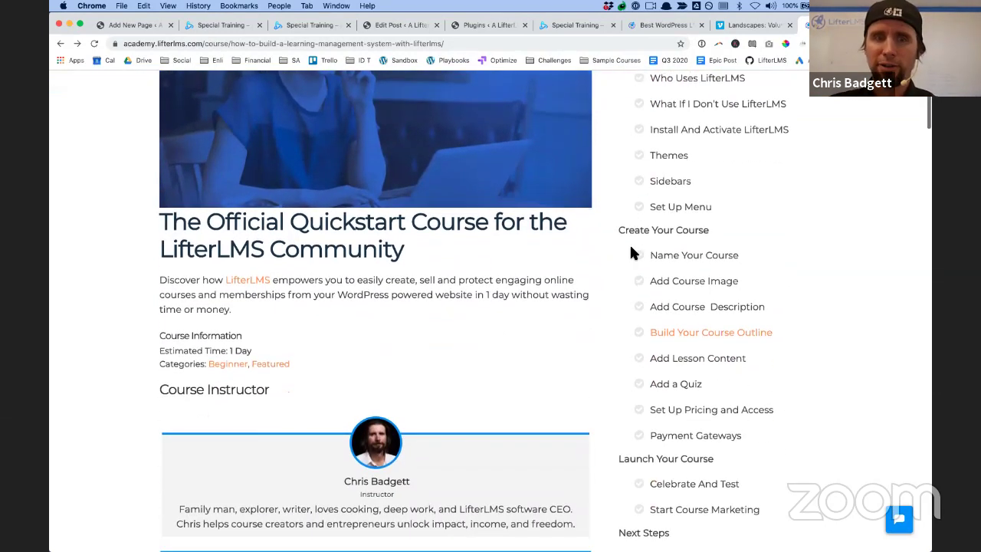
scroll(640, 247, "up", 4)
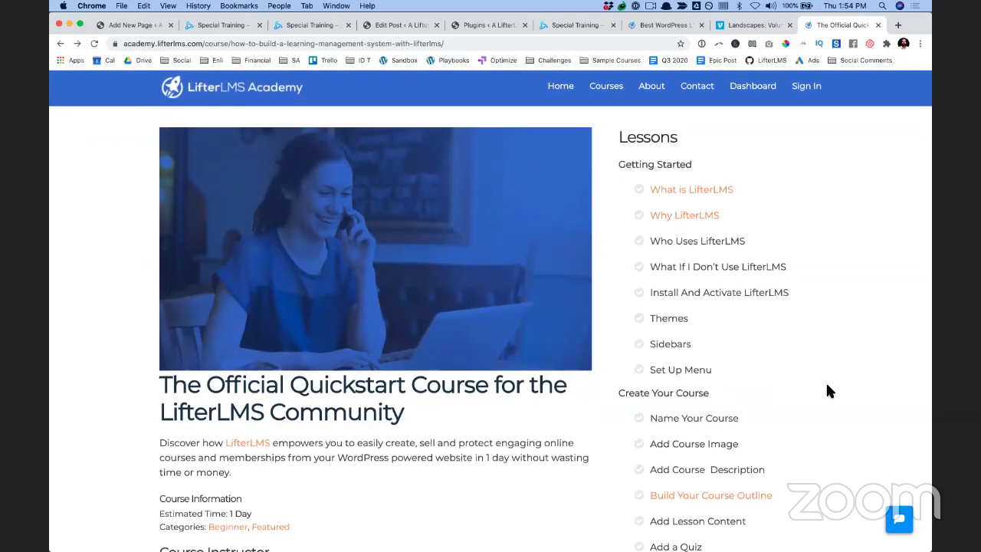
scroll(827, 391, "down", 10)
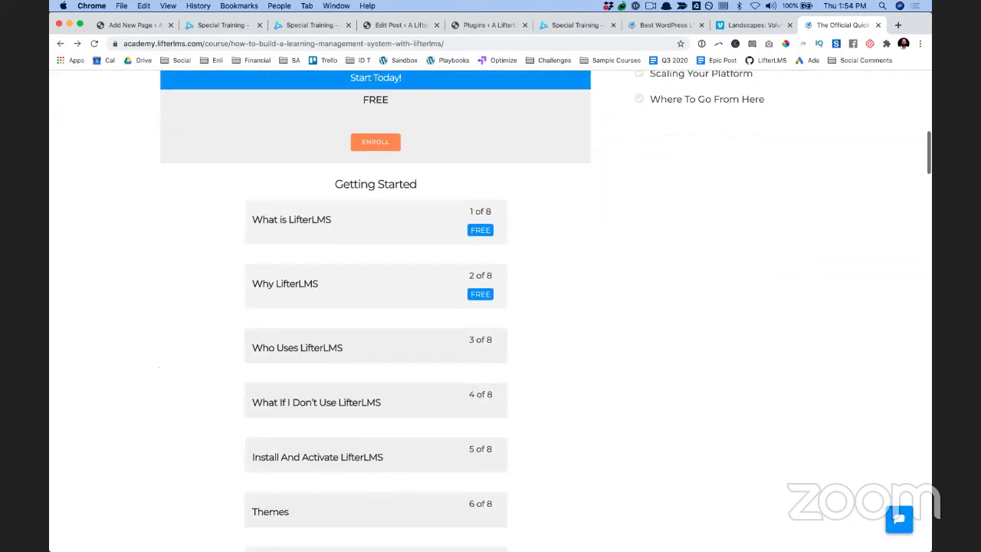
scroll(741, 494, "down", 5)
scroll(741, 493, "up", 20)
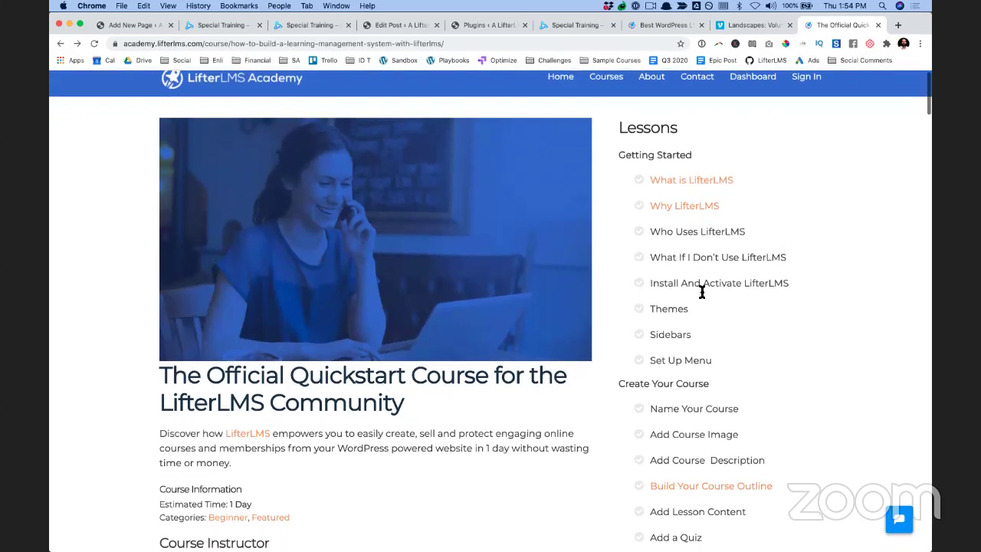
scroll(701, 292, "down", 10)
scroll(704, 295, "up", 10)
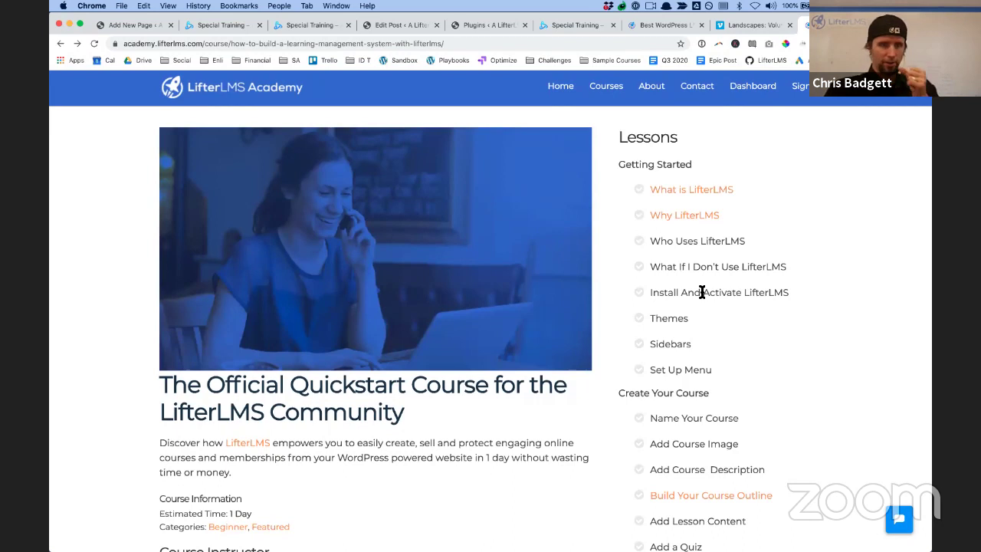
scroll(701, 292, "down", 2)
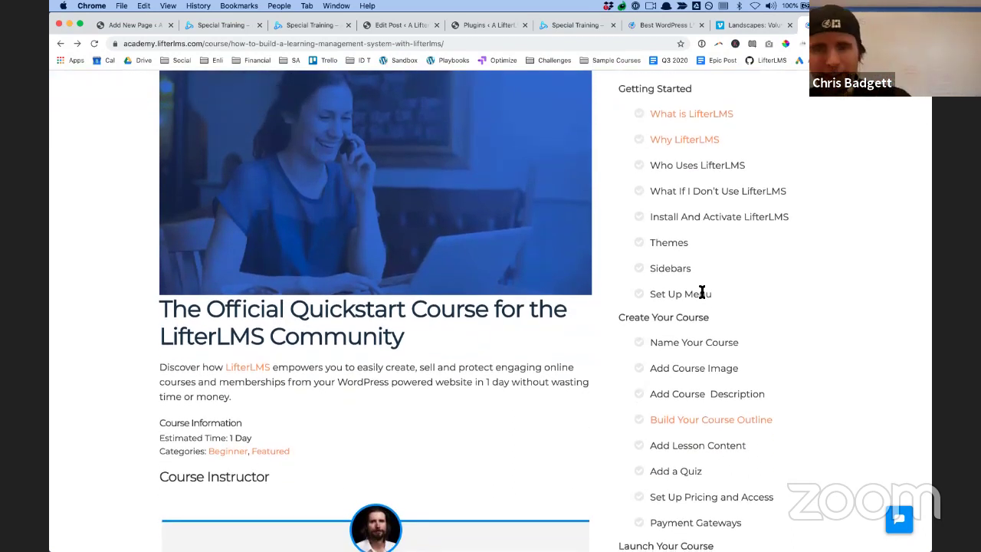
scroll(701, 292, "up", 1)
scroll(701, 292, "up", 2)
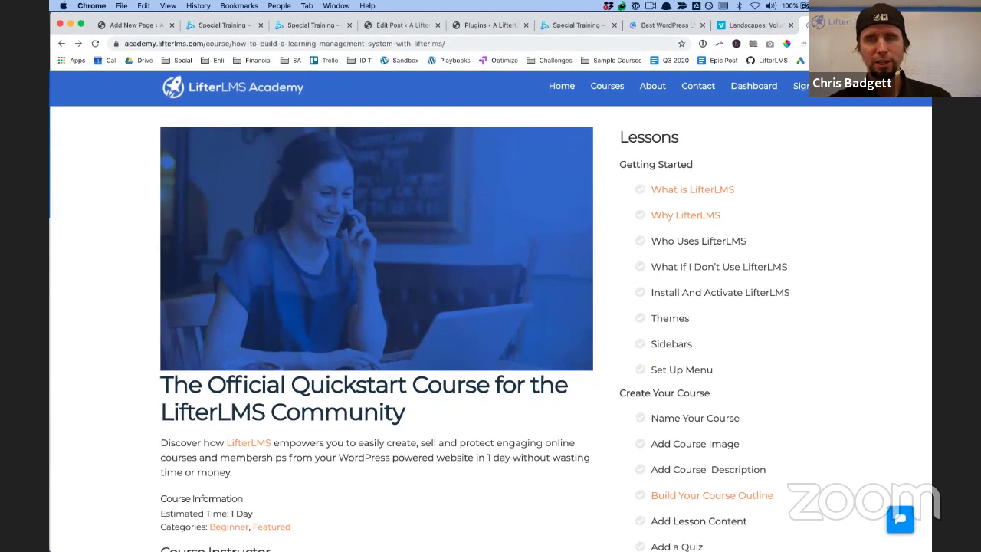
Go from the sandbox site's Special Training page to its homepage at lite-webinar.myliftersite.com
left_click_drag(912, 24, 910, 39)
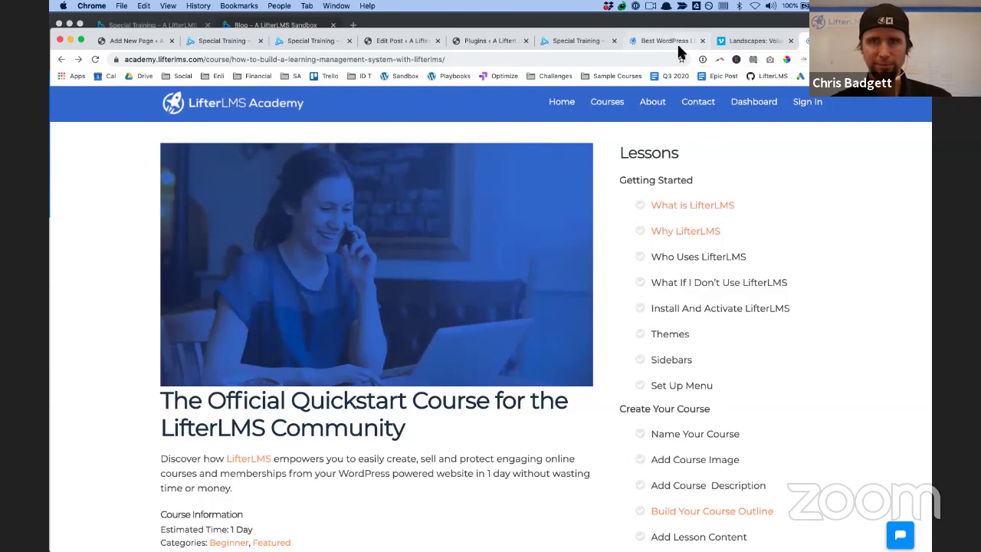
left_click_drag(664, 41, 659, 69)
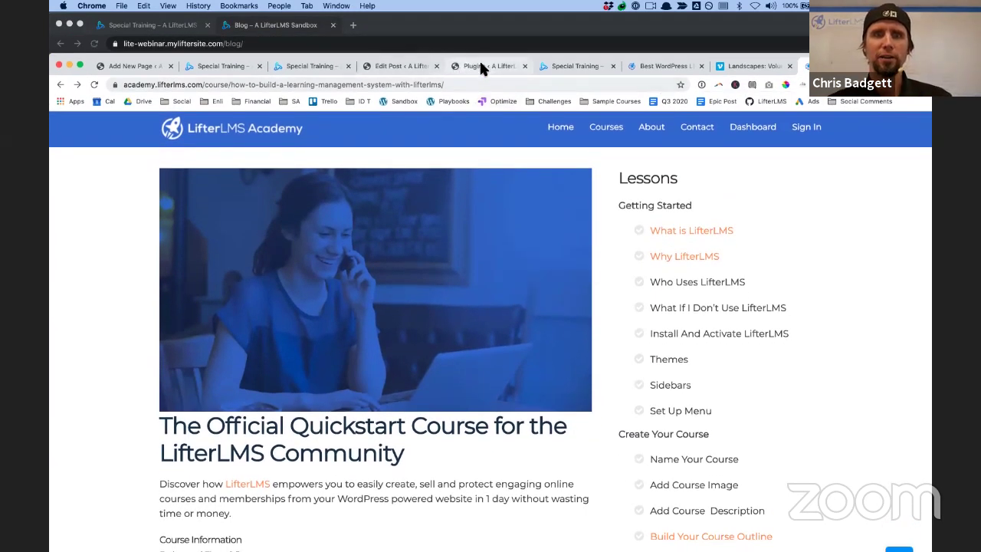
left_click(549, 66)
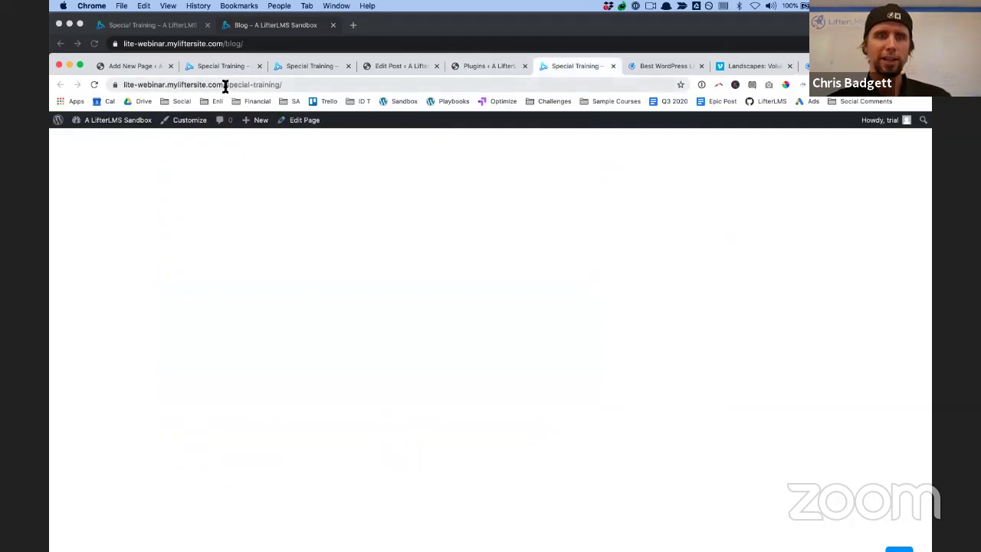
left_click_drag(229, 87, 360, 88)
key("BackSpace")
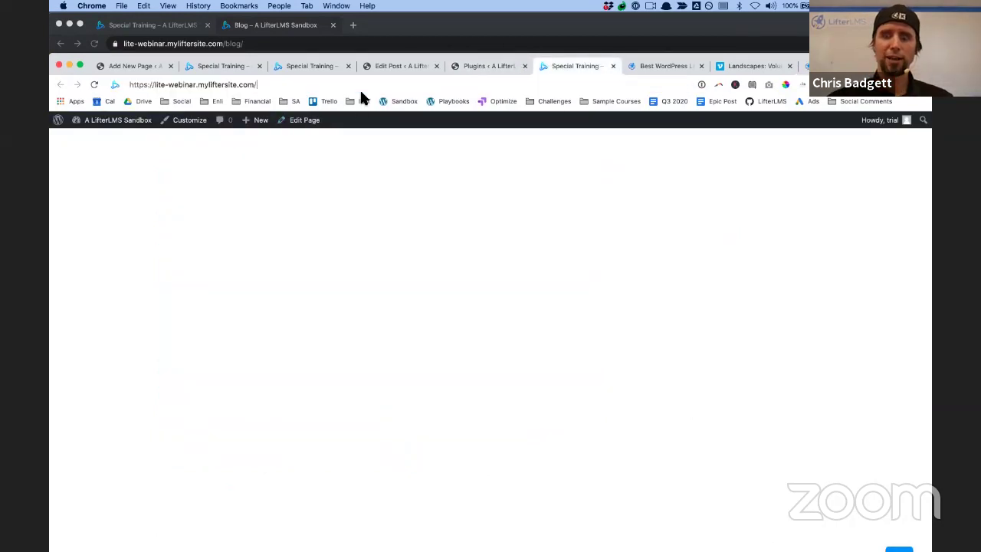
key("Return")
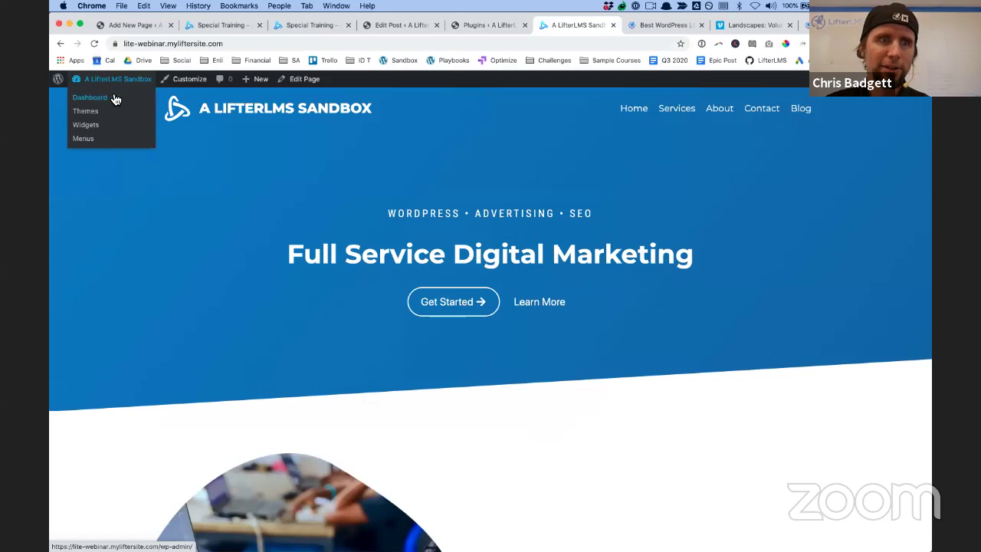
Insert the Lite LMS Progress Tracker by LifterLMS block into a new post, then leave the editor without saving
left_click(262, 82)
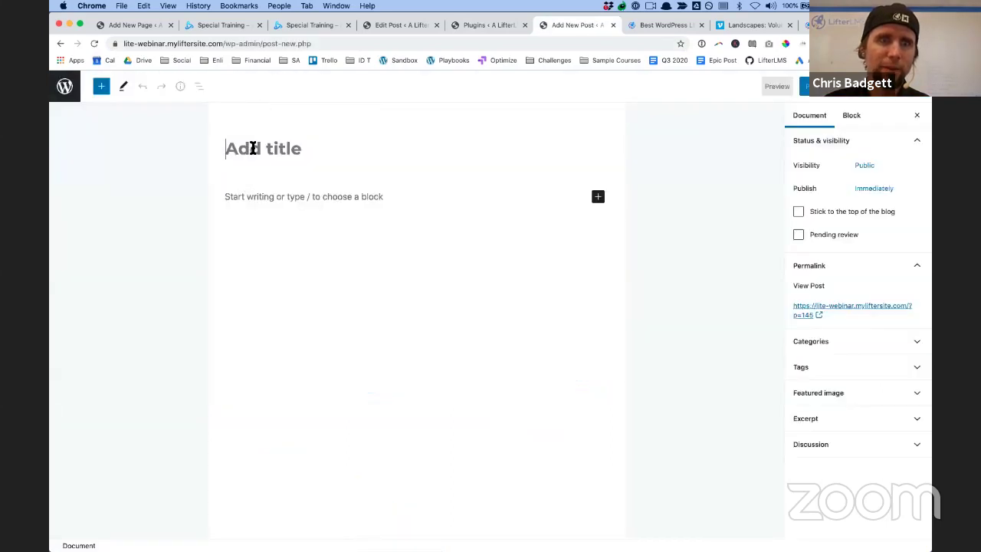
left_click(102, 87)
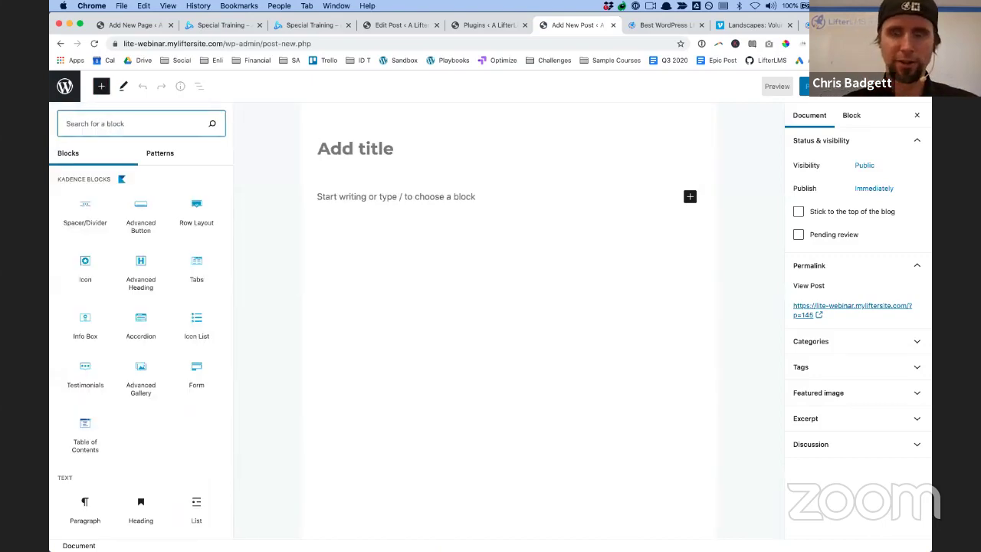
type("progresas")
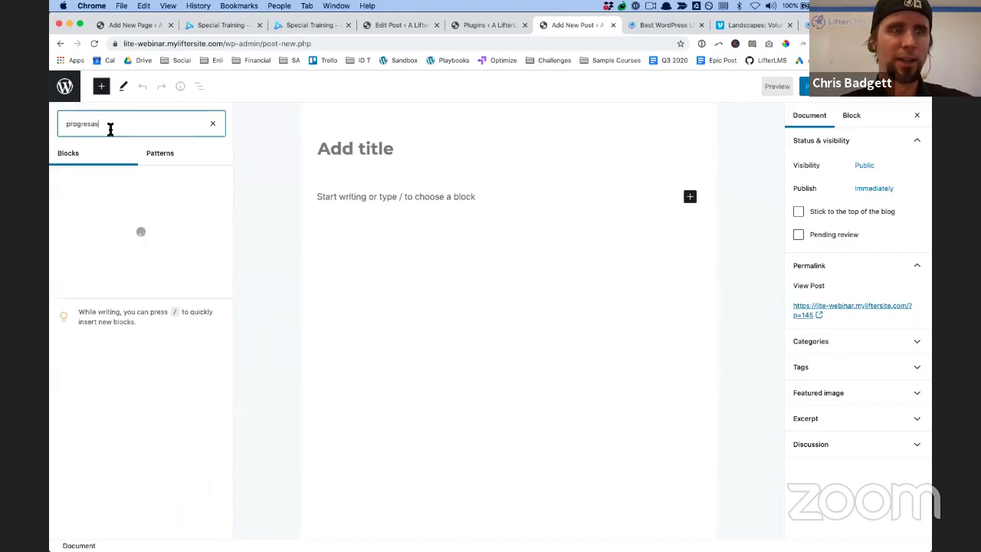
key("BackSpace")
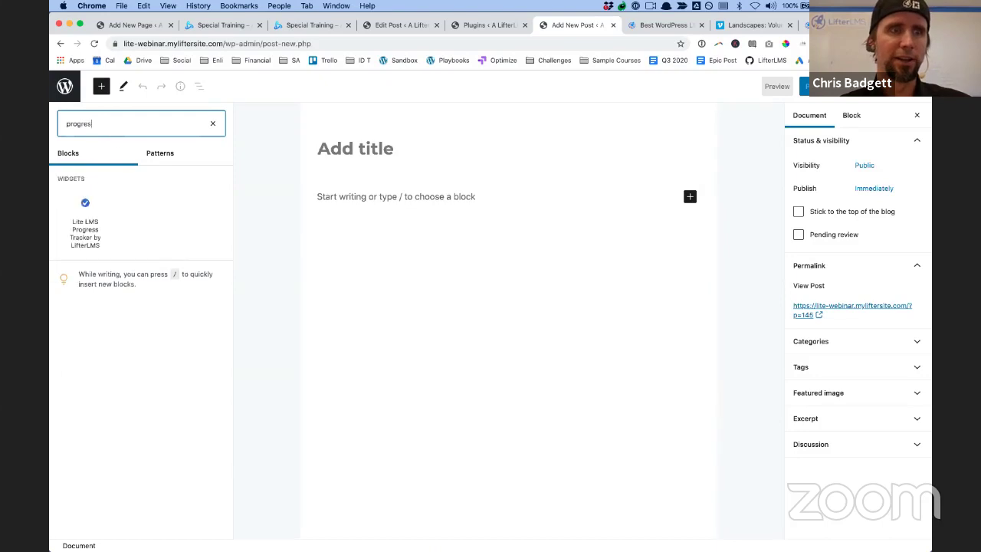
left_click(81, 236)
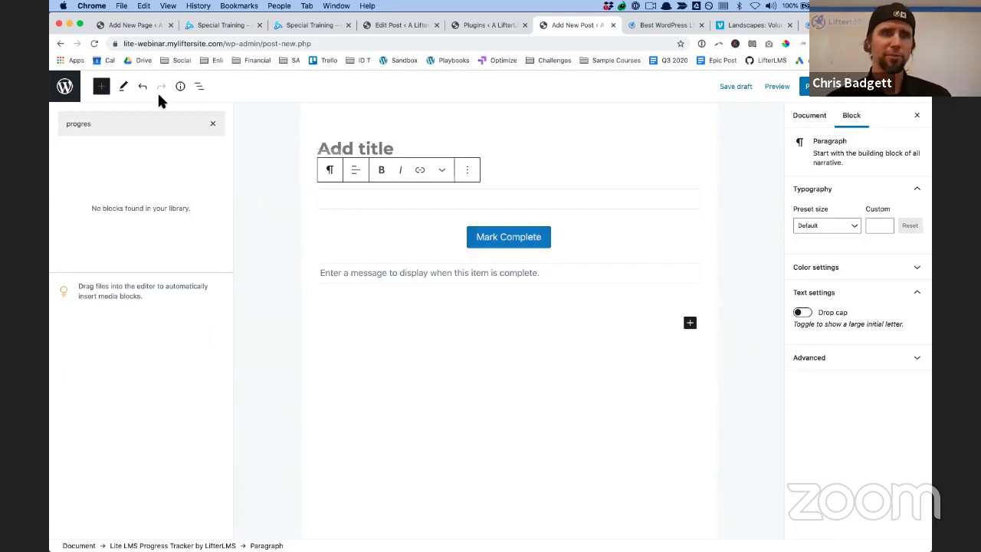
left_click(77, 88)
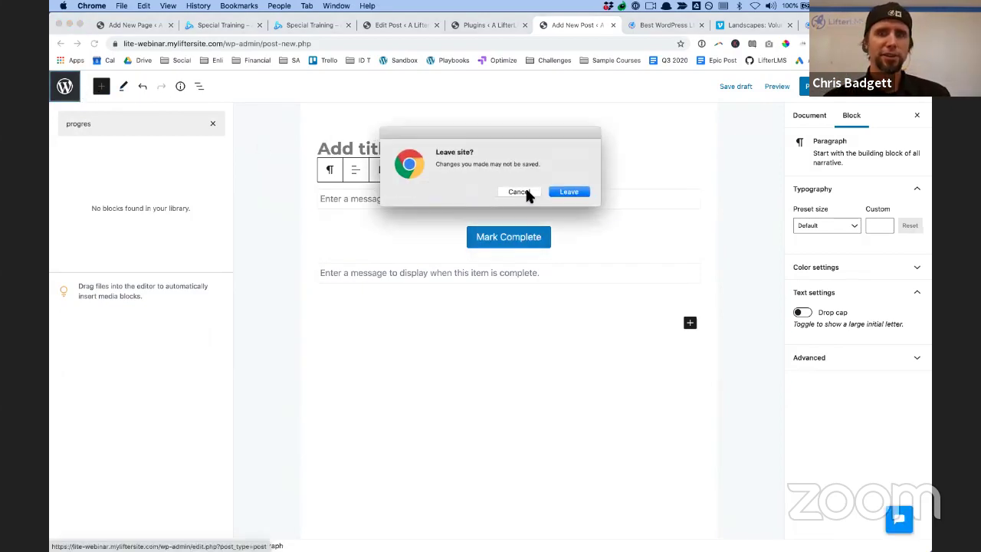
left_click(558, 192)
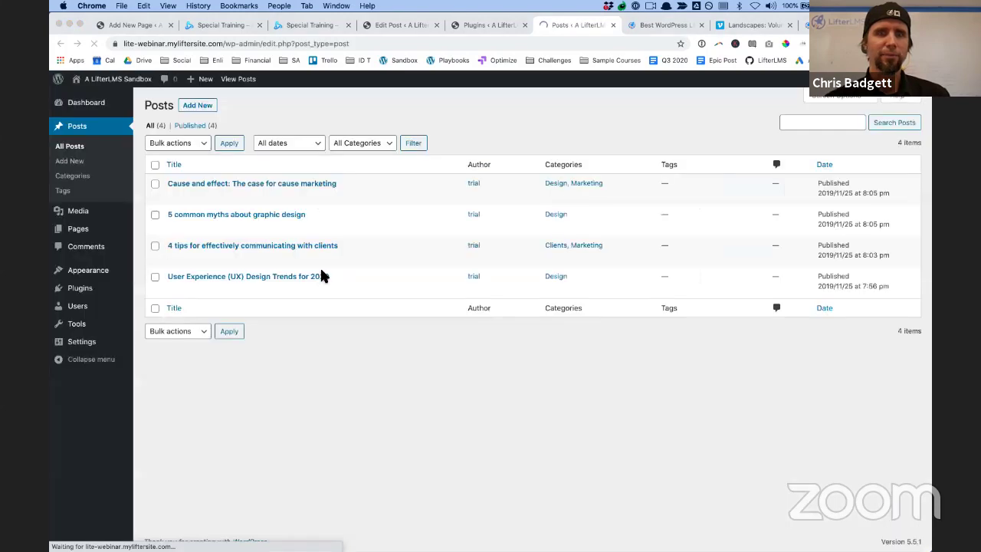
Find the LMS by LifterLMS plugin by searching for "lifterlms", then install and activate it on the sandbox site
left_click(83, 296)
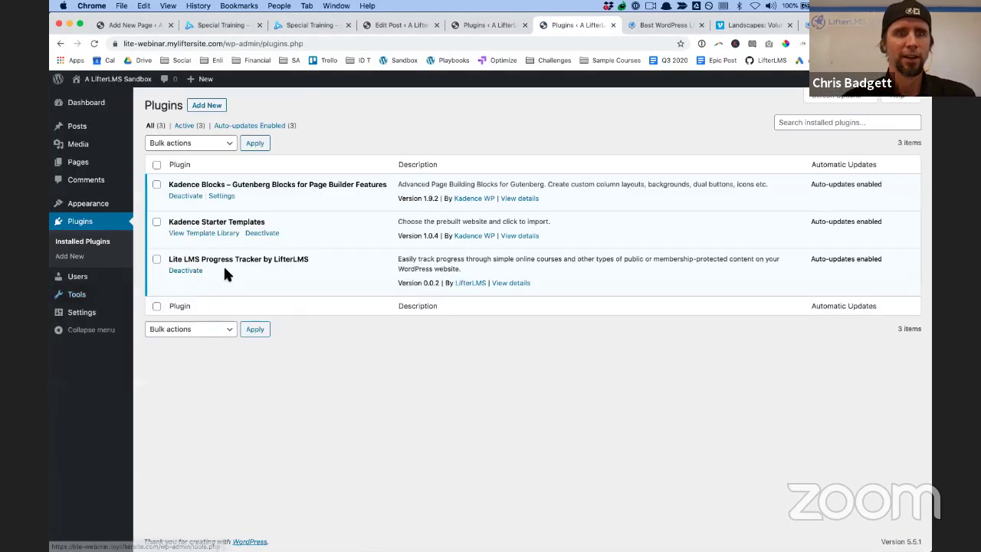
left_click(208, 105)
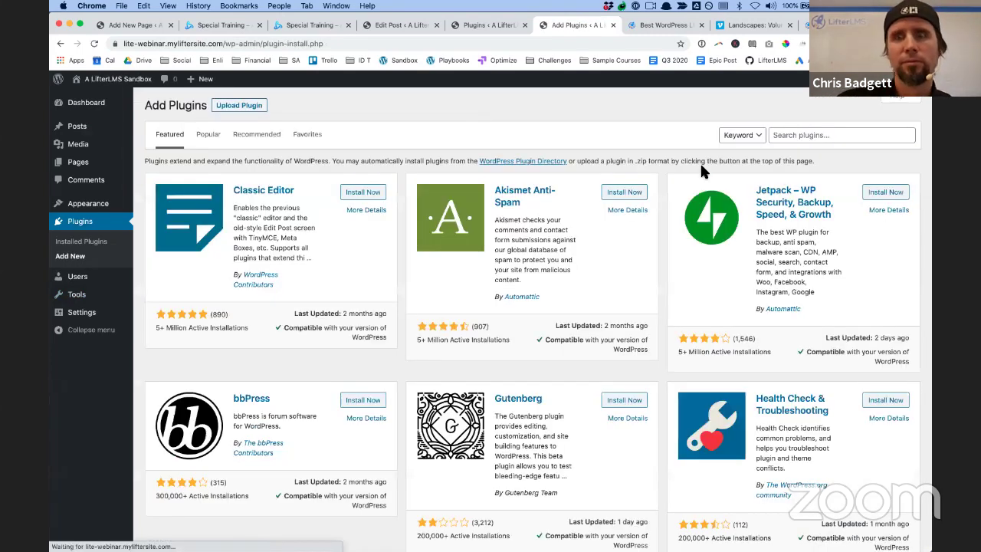
left_click(808, 135)
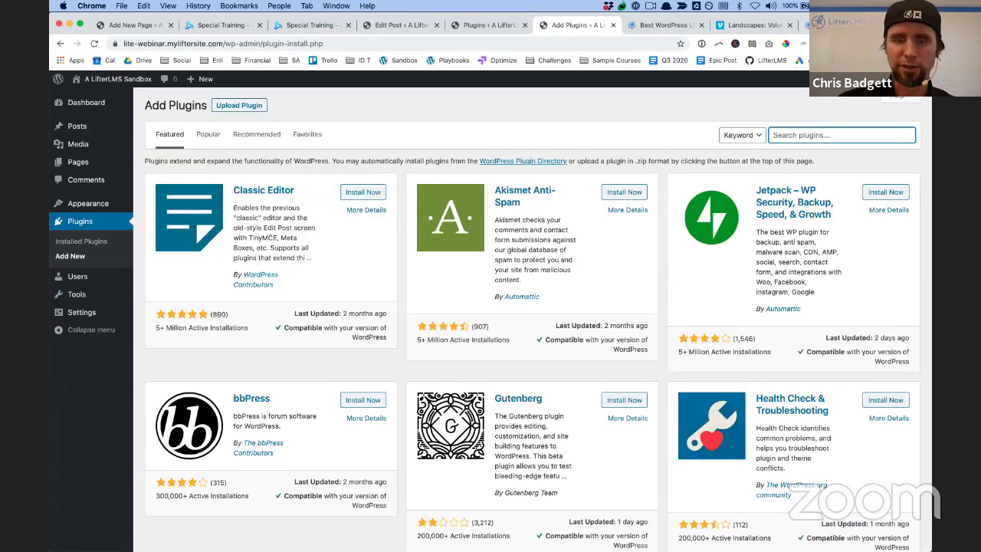
type("lifterlms")
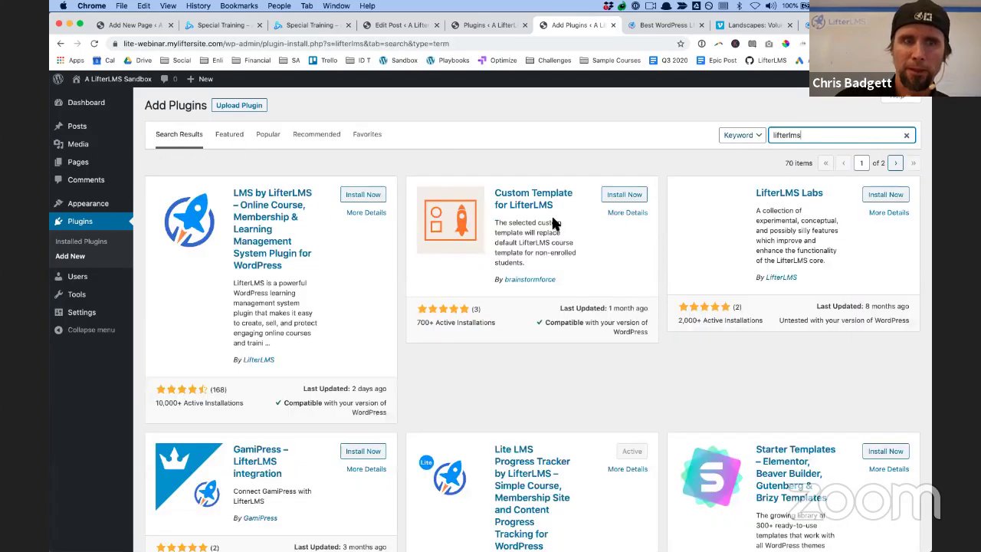
left_click(357, 197)
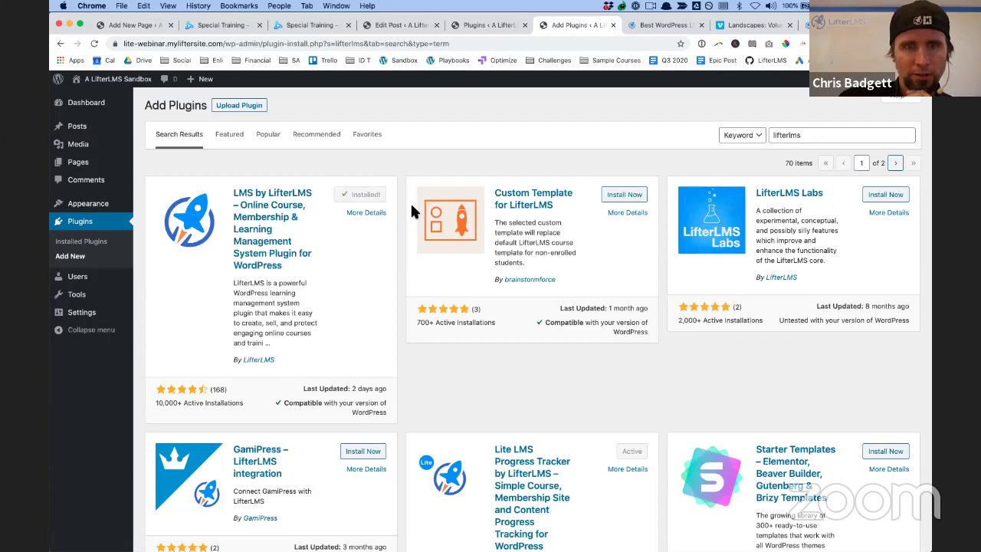
left_click(372, 194)
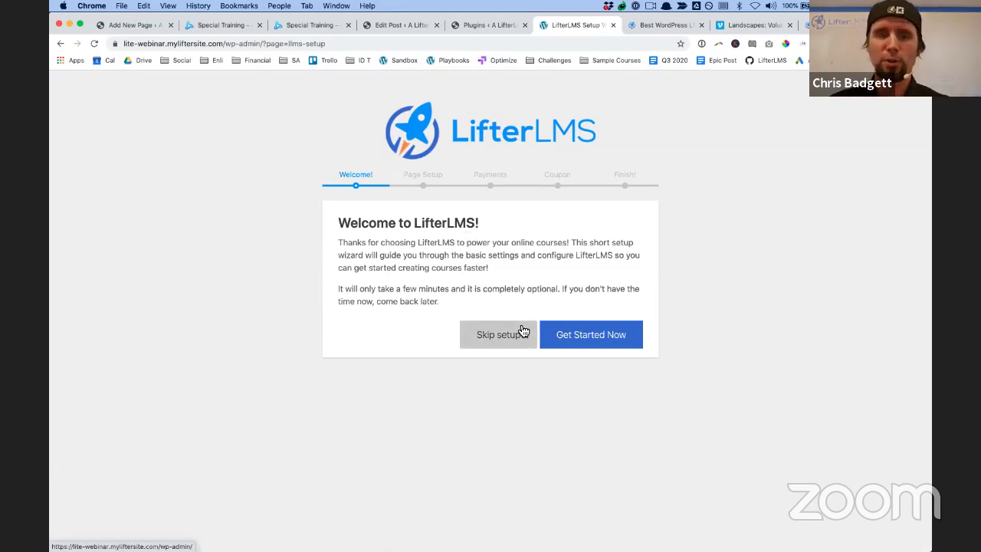
Skip the LifterLMS setup wizard, and clear the payment gateway notice and the WordPress welcome panel from the dashboard
left_click(506, 340)
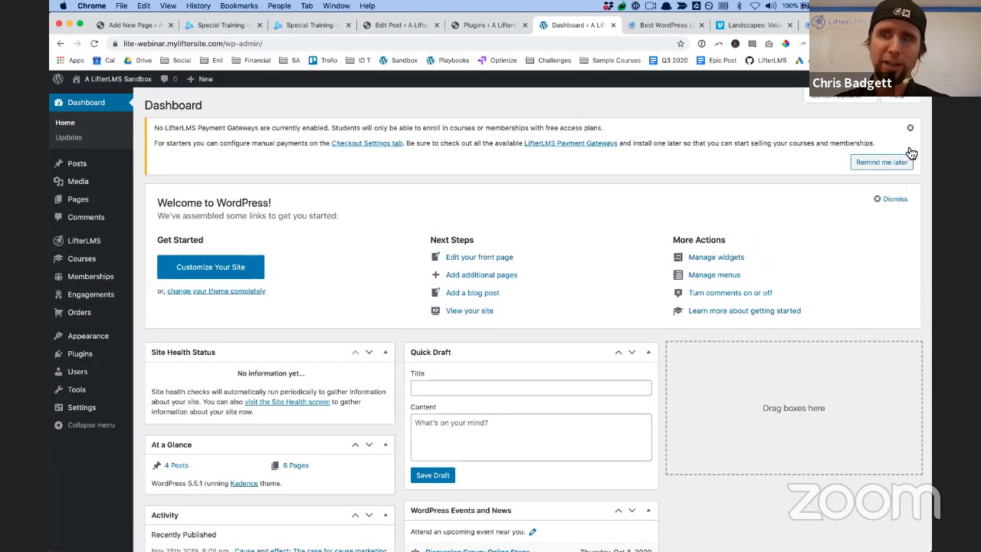
left_click(889, 162)
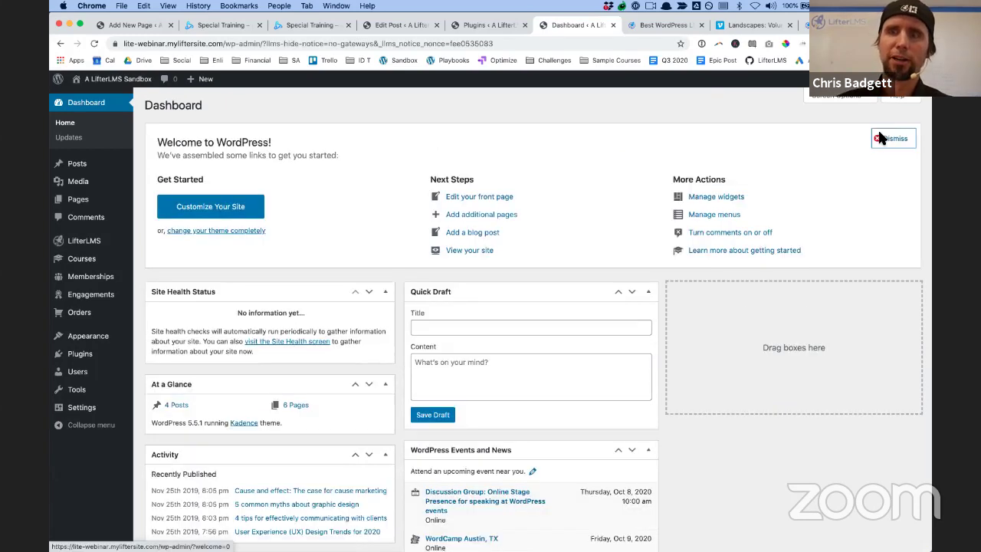
left_click(889, 136)
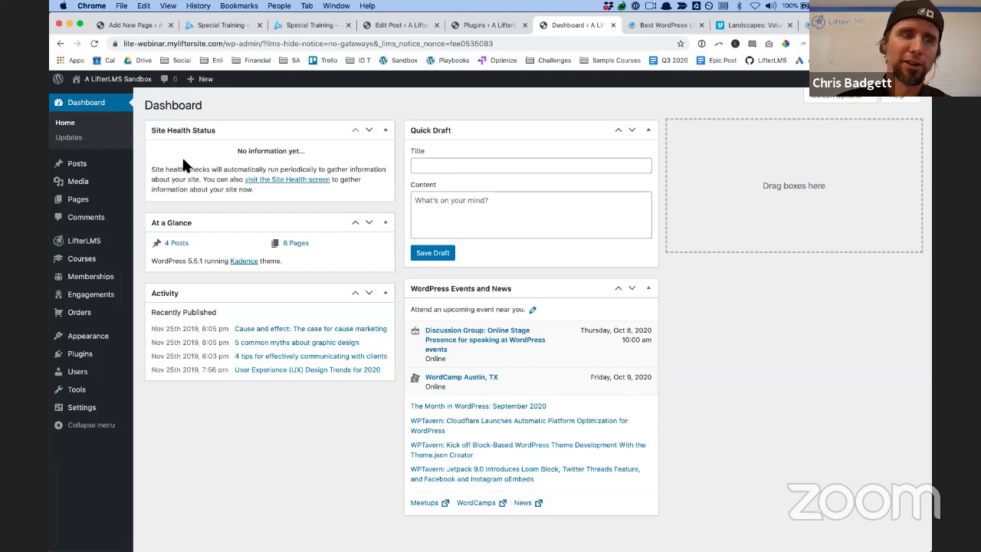
mouse_move(84, 242)
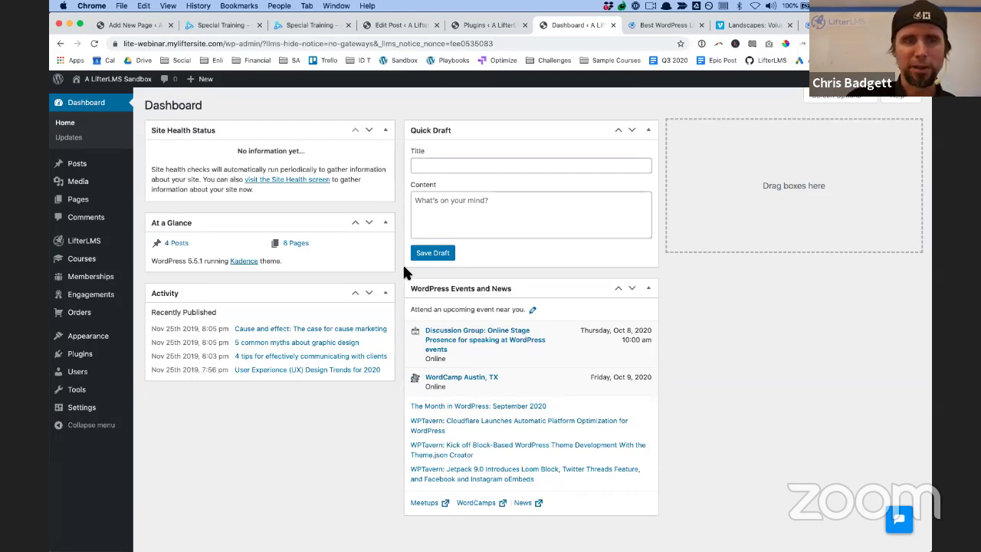
scroll(255, 220, "down", 1)
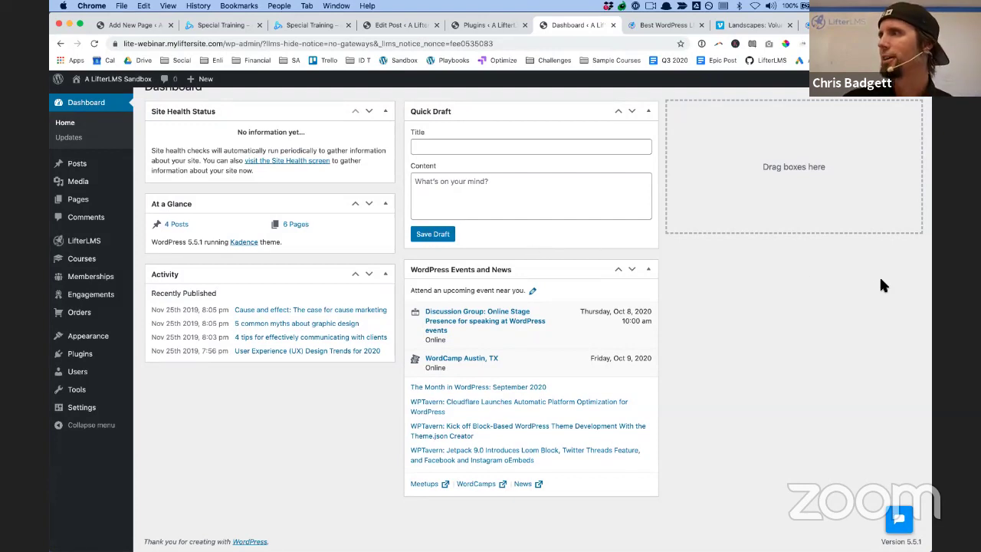
scroll(584, 196, "up", 1)
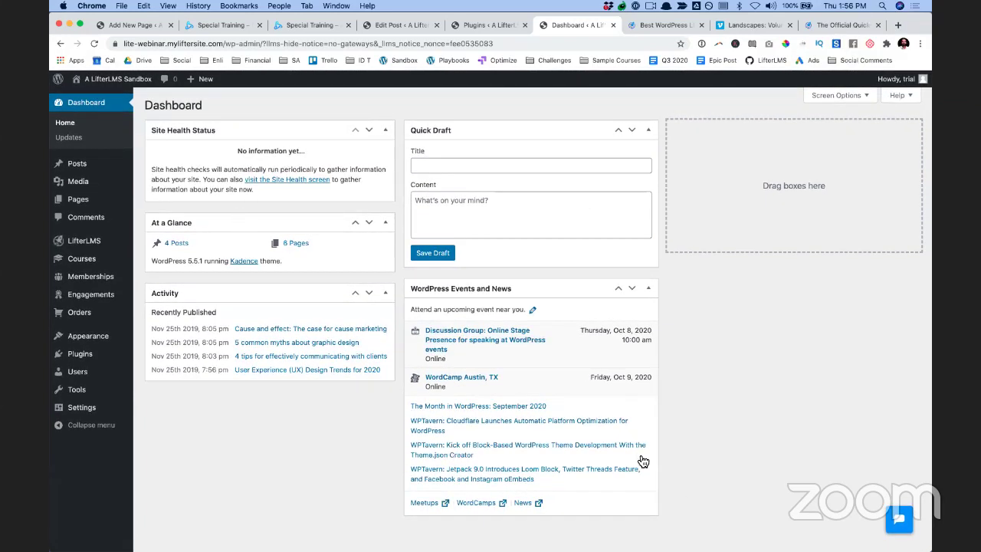
scroll(588, 460, "down", 1)
scroll(588, 460, "up", 1)
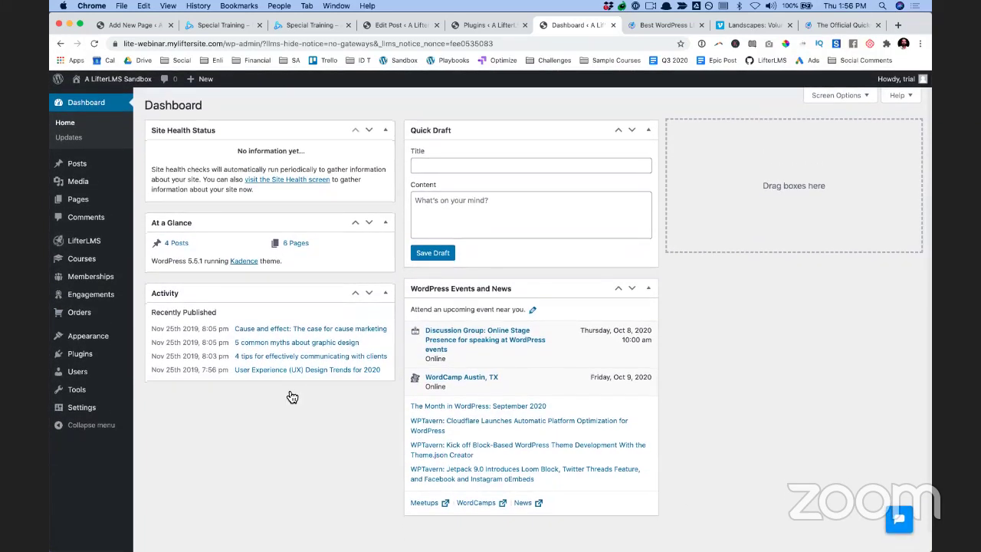
Start a new page from the sandbox site's homepage and browse the blocks available in its editor without inserting any
mouse_move(115, 78)
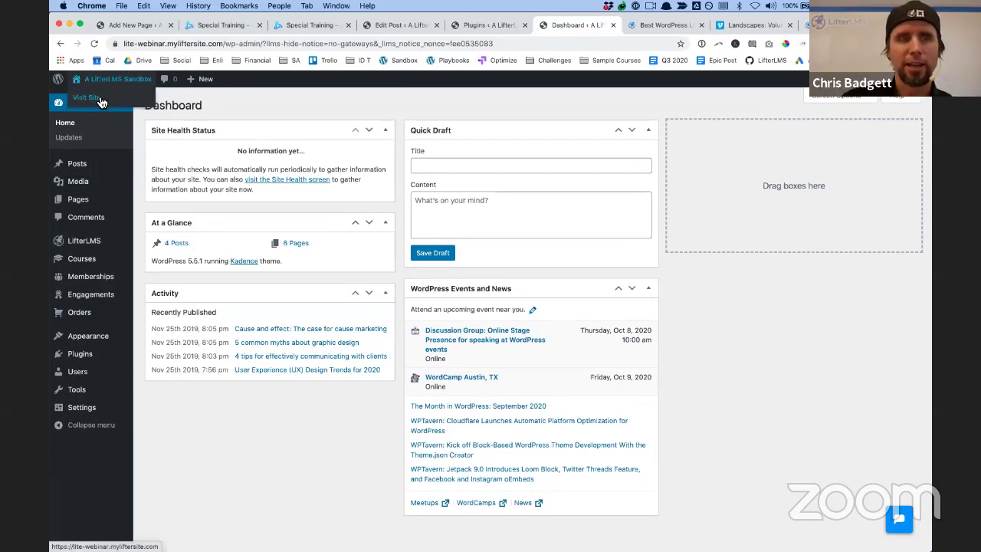
left_click(101, 102)
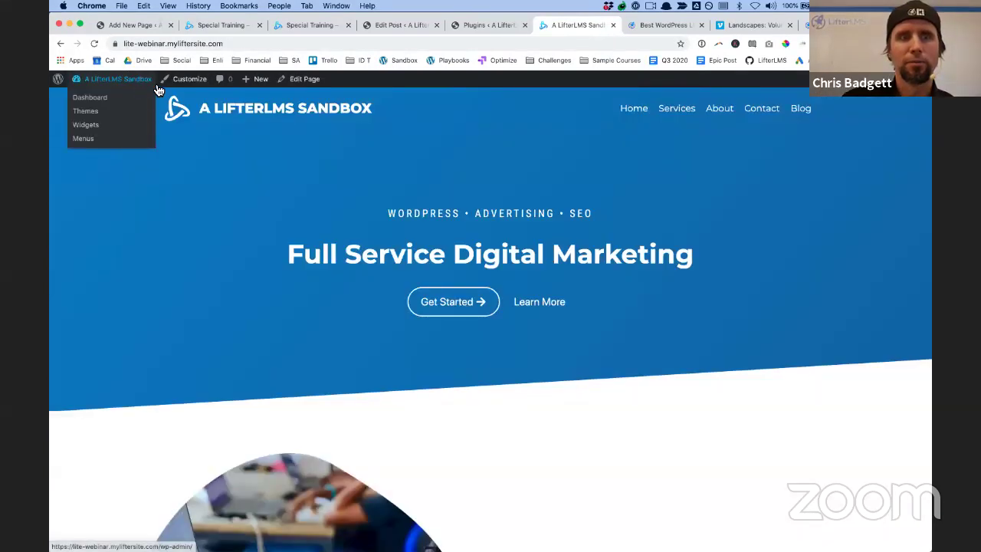
mouse_move(256, 84)
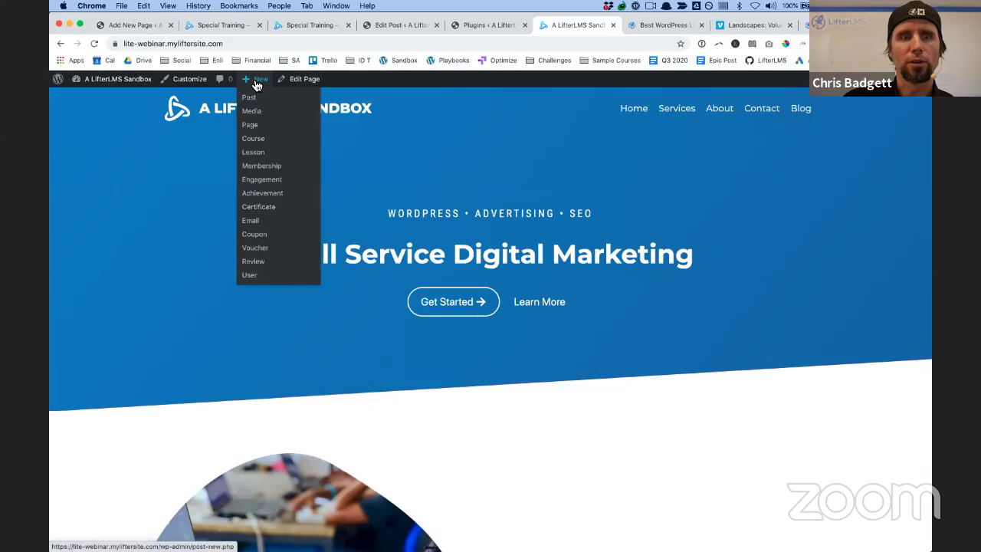
left_click(257, 130)
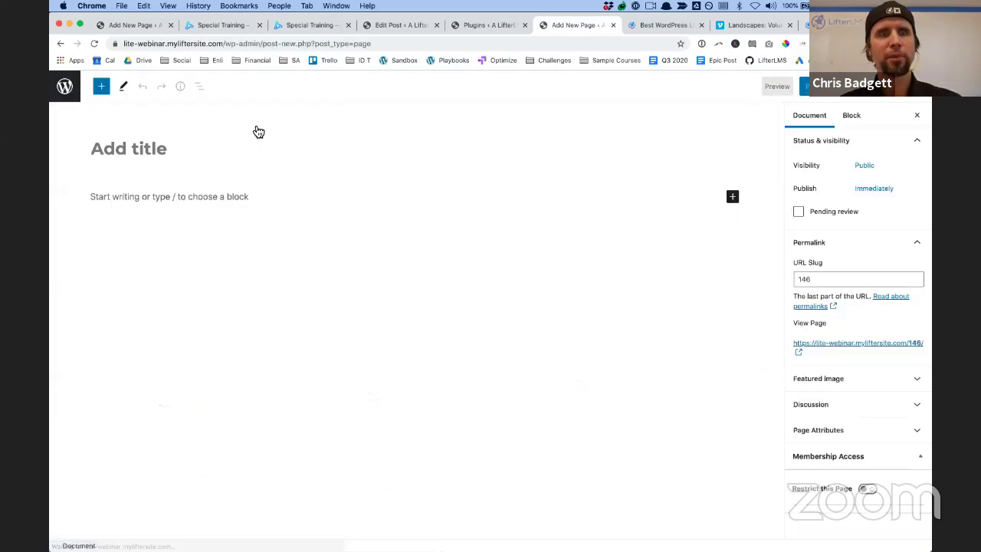
left_click(103, 86)
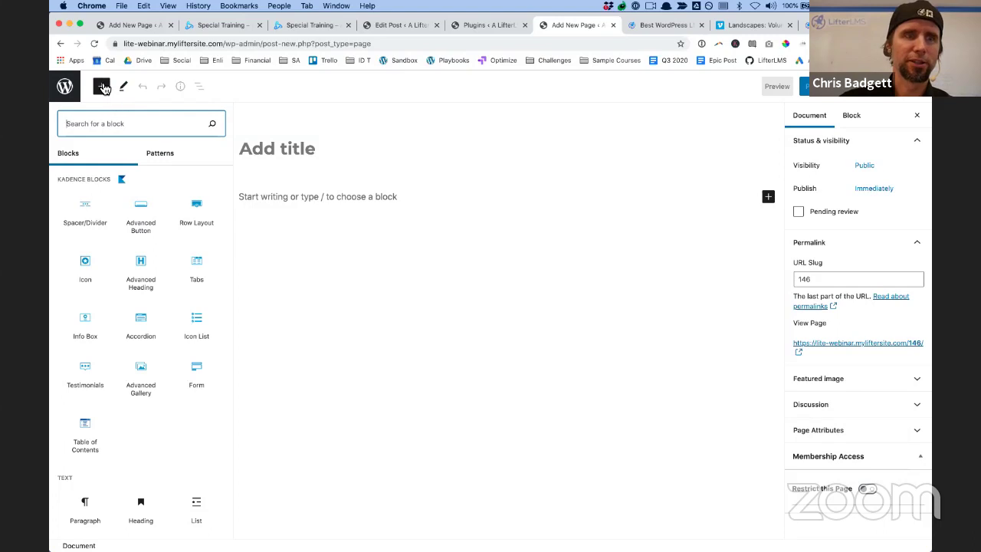
key("Escape")
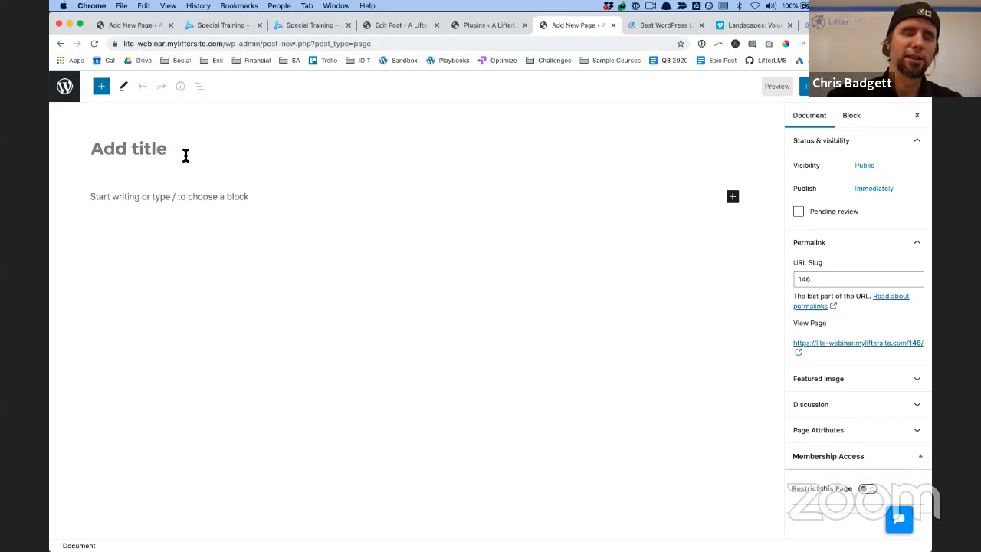
left_click(102, 87)
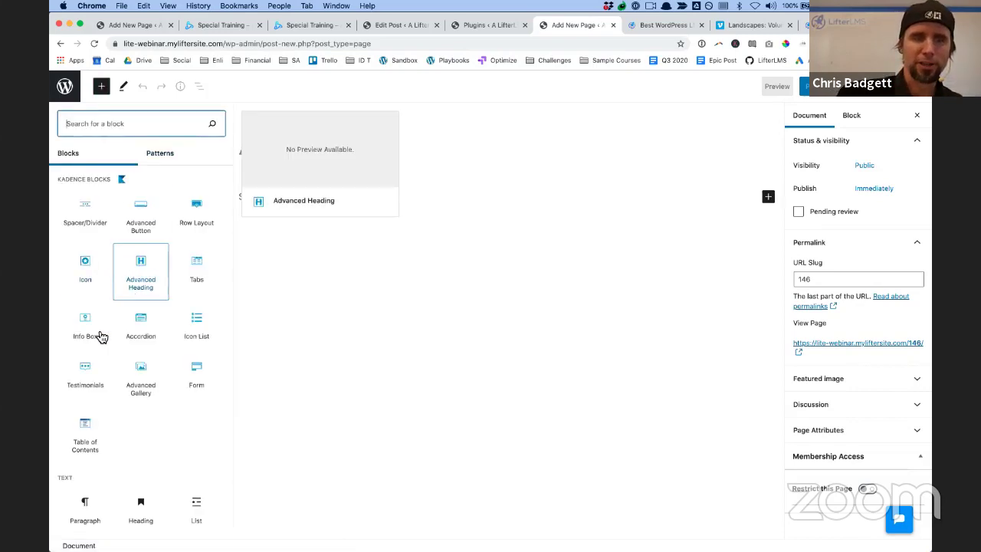
left_click(556, 216)
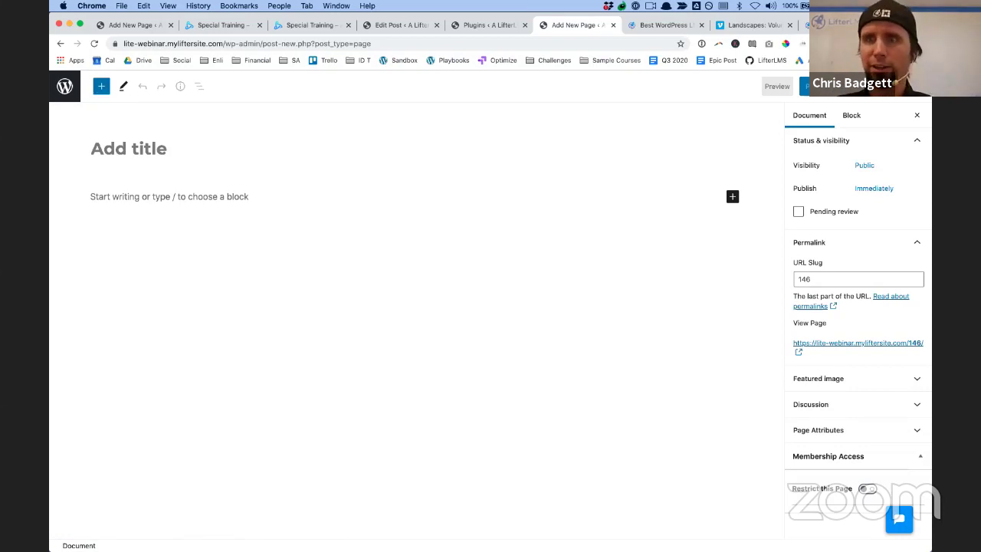
Show the Official Quickstart Course page on the LifterLMS Academy site
left_click_drag(705, 15, 704, 48)
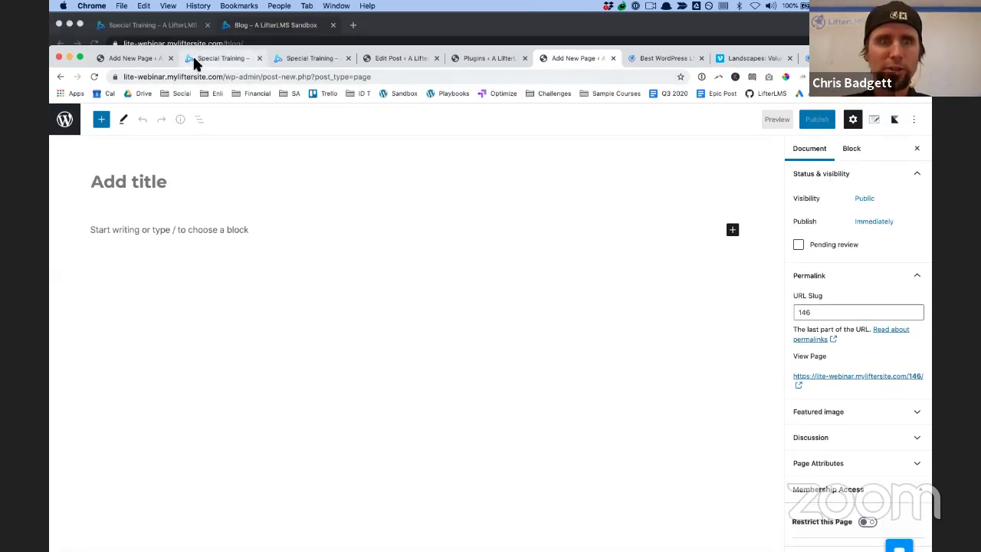
left_click(653, 61)
left_click(801, 58)
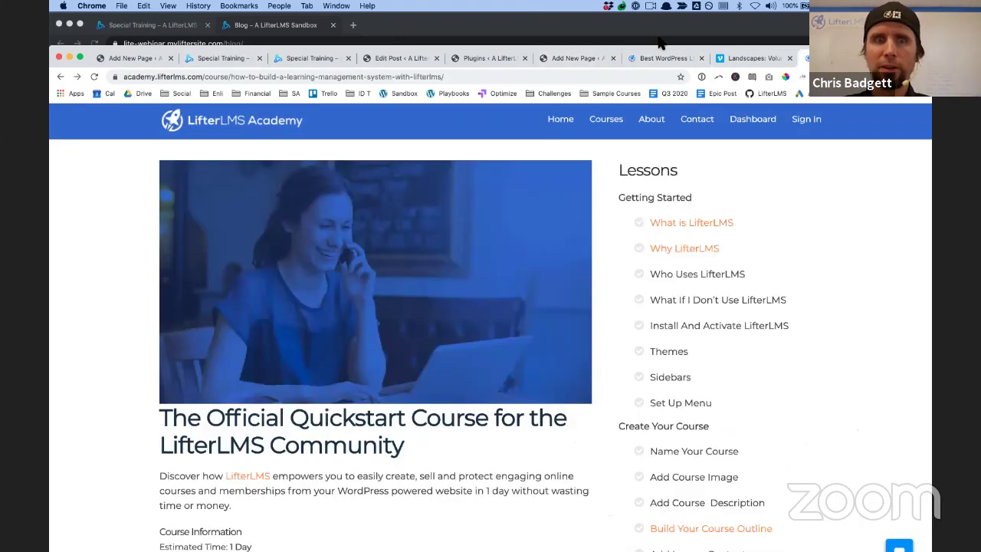
Return to the sandbox's Special Training page and mark the Landscapes video as complete
left_click(316, 58)
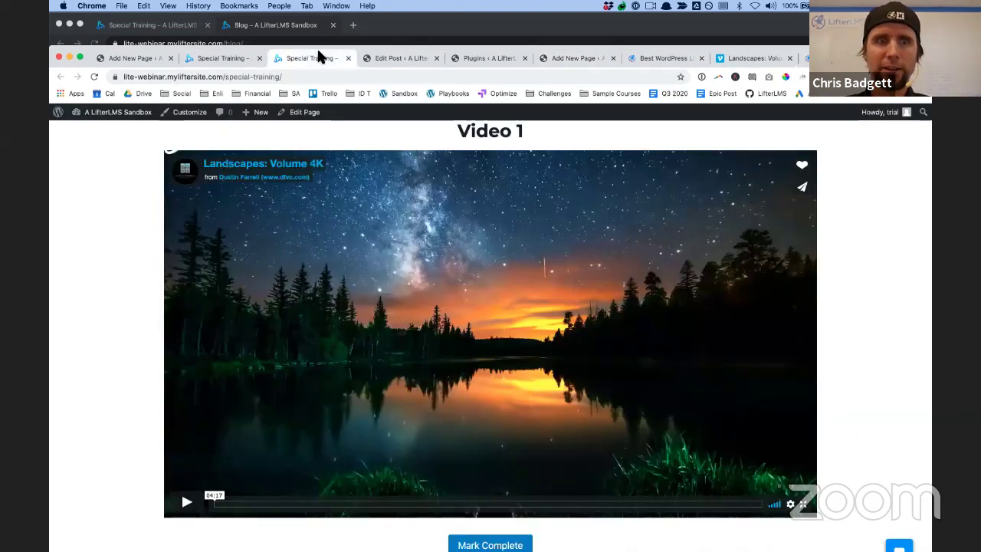
scroll(475, 460, "down", 1)
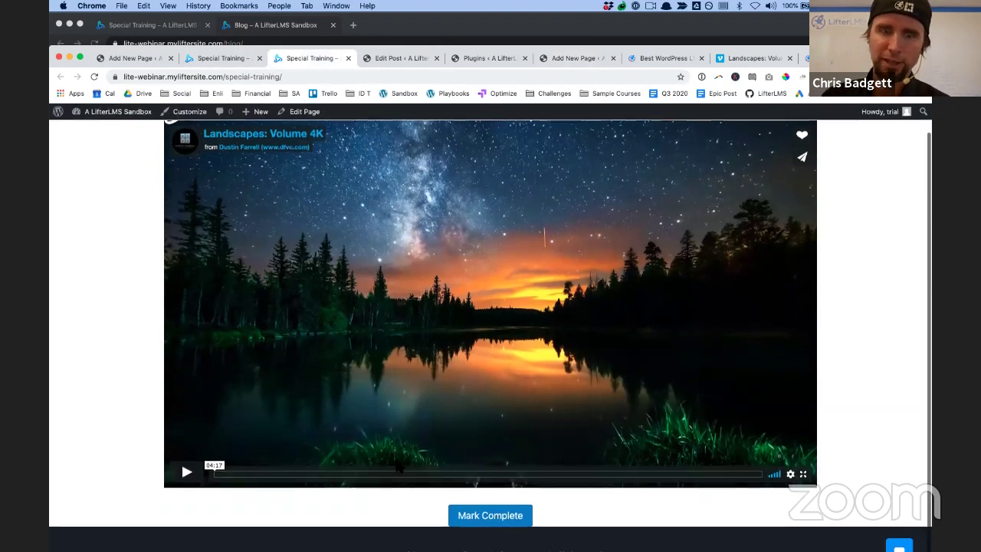
left_click(477, 518)
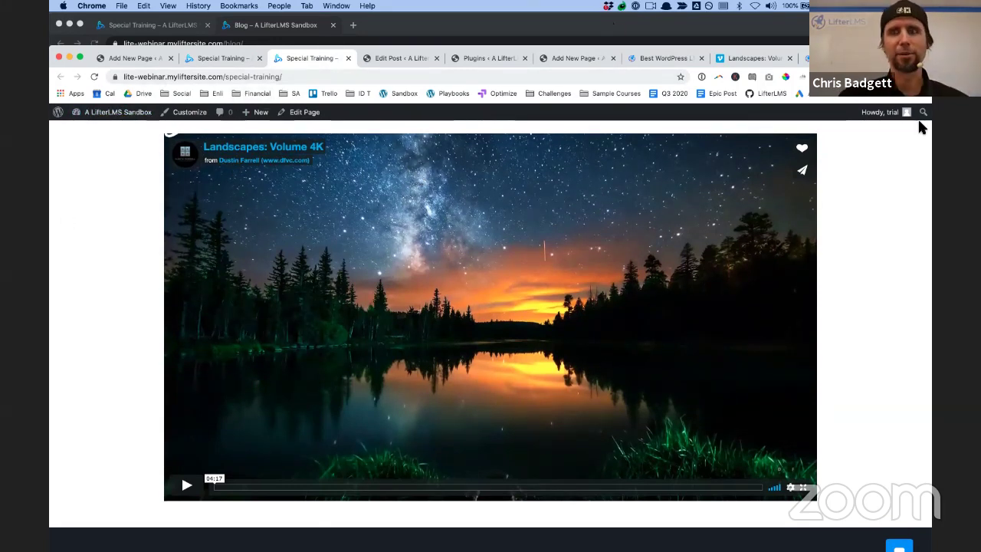
left_click_drag(916, 58, 918, 25)
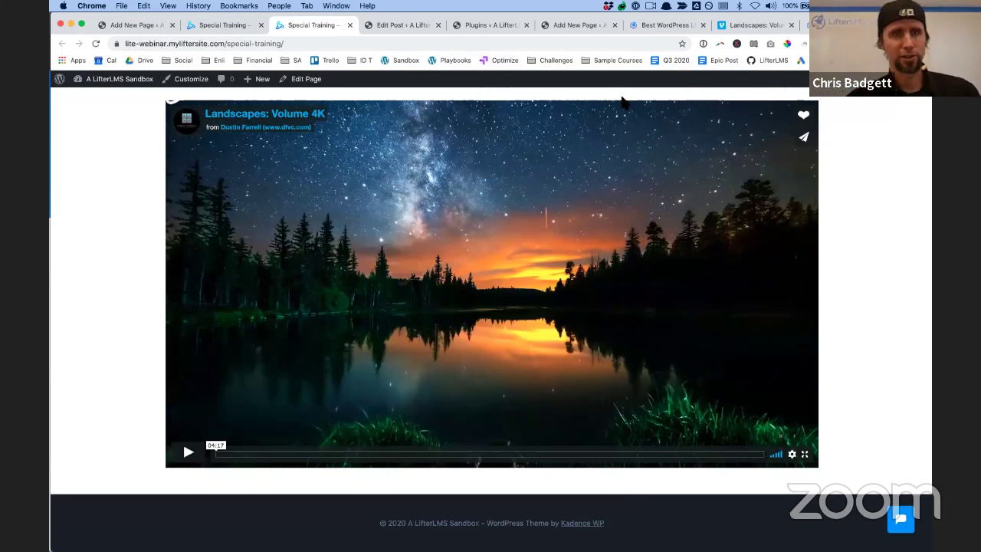
View the LifterLMS student and course reports in the sandbox site's admin area
mouse_move(85, 79)
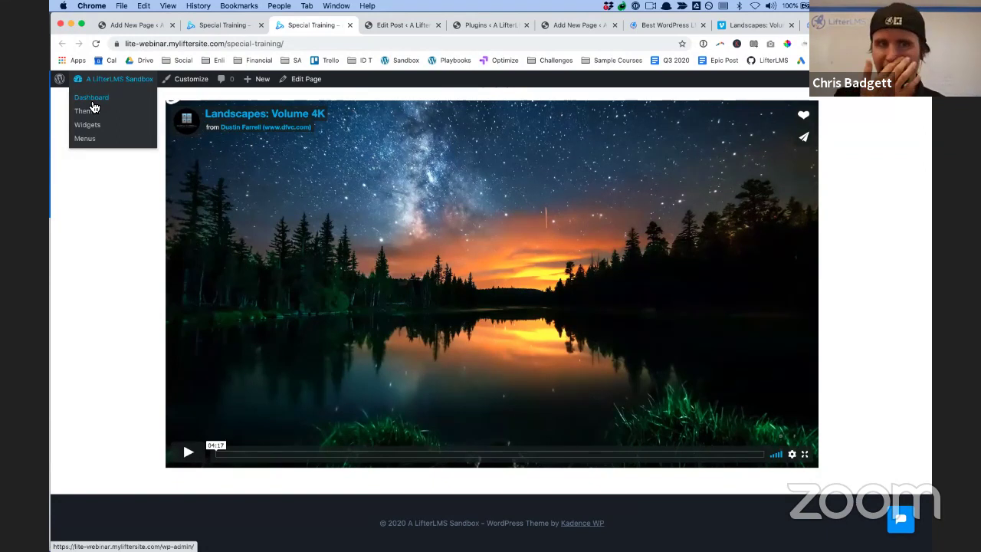
left_click(91, 101)
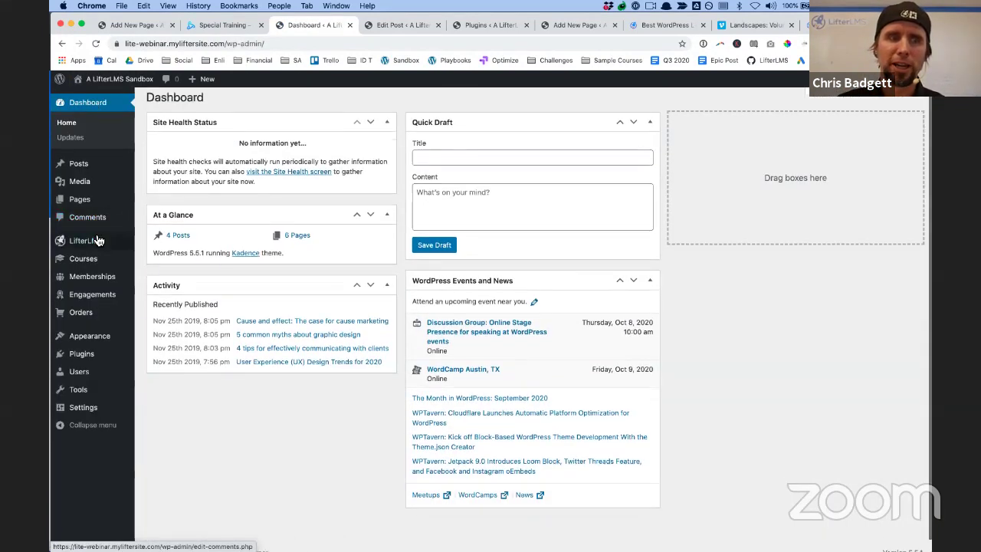
mouse_move(131, 242)
left_click(161, 261)
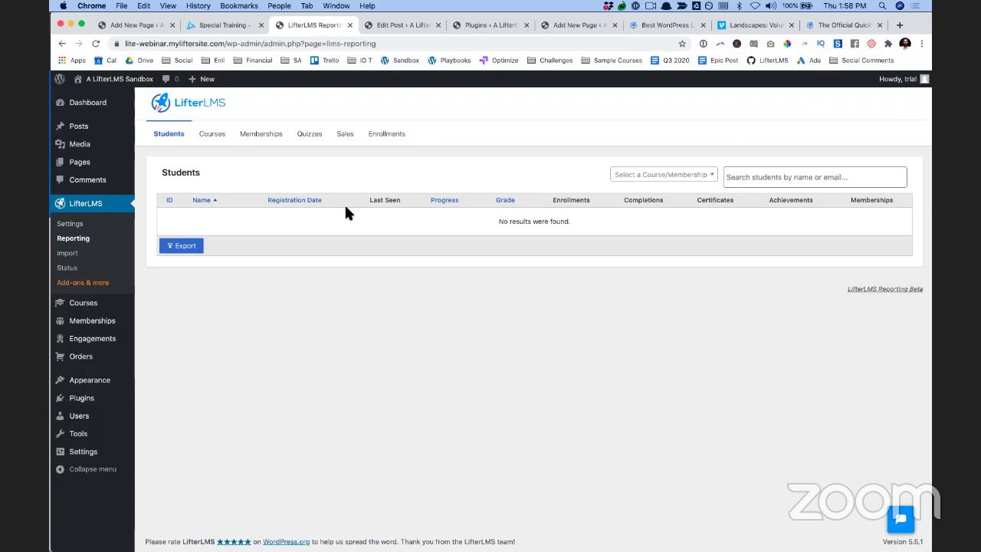
left_click(224, 133)
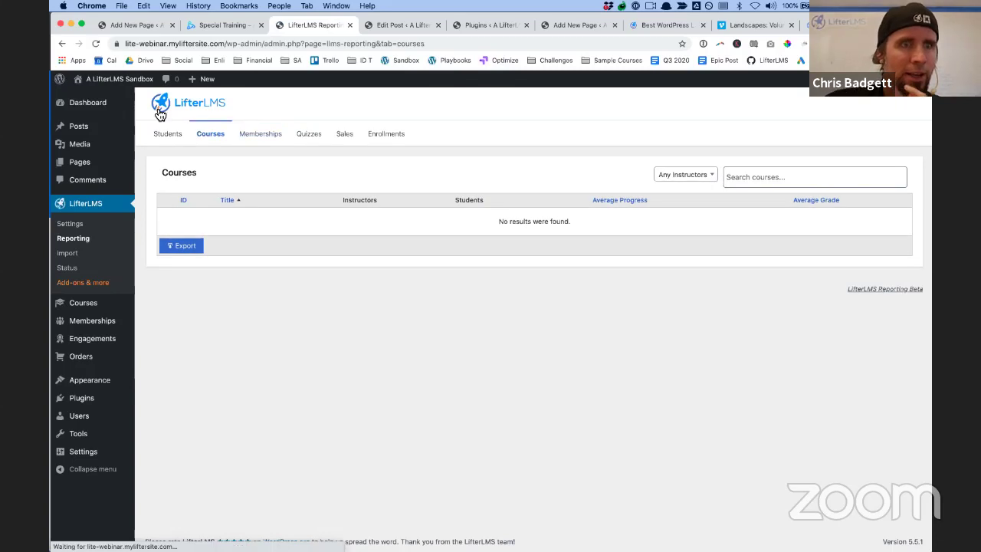
Visit the sandbox site's homepage, look over its content and open it for editing
left_click(98, 100)
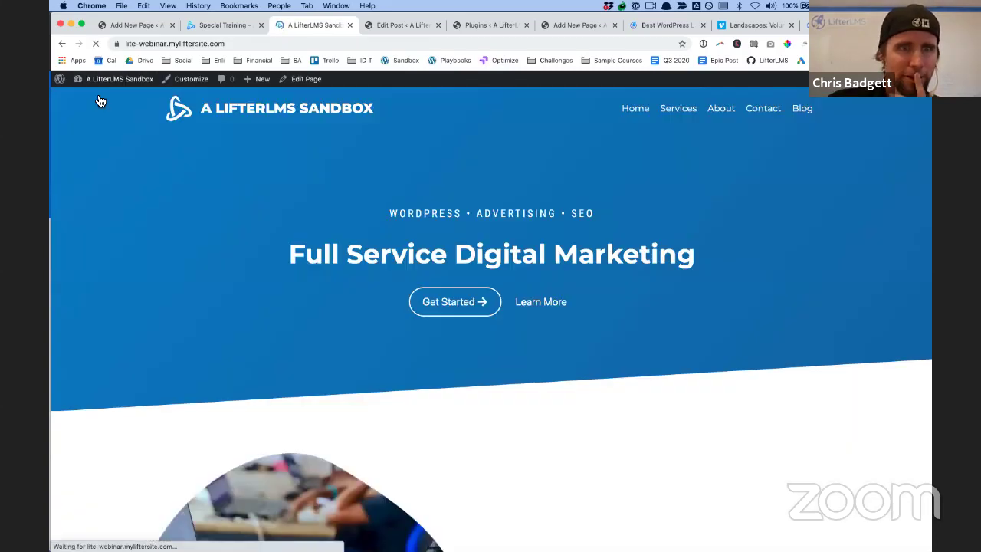
scroll(402, 227, "down", 15)
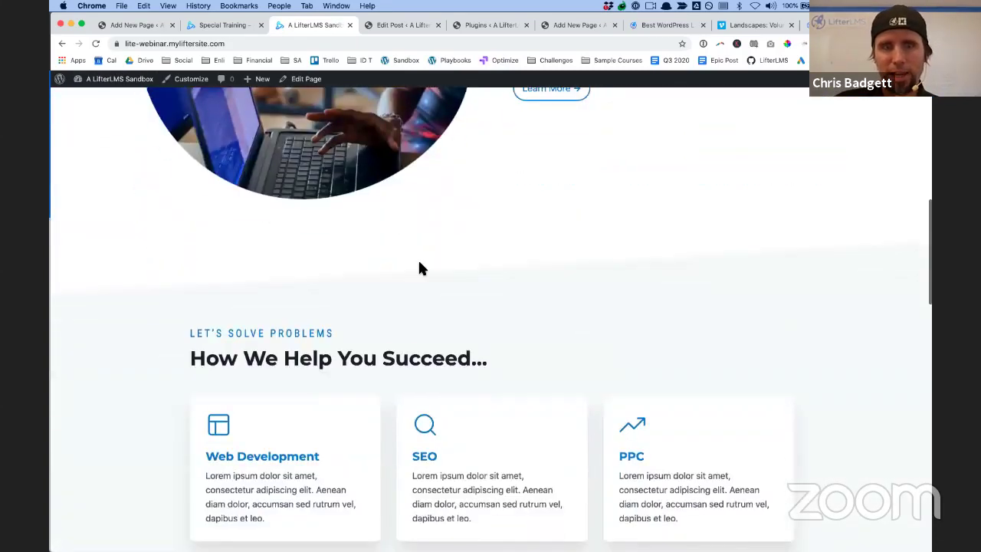
scroll(420, 268, "up", 15)
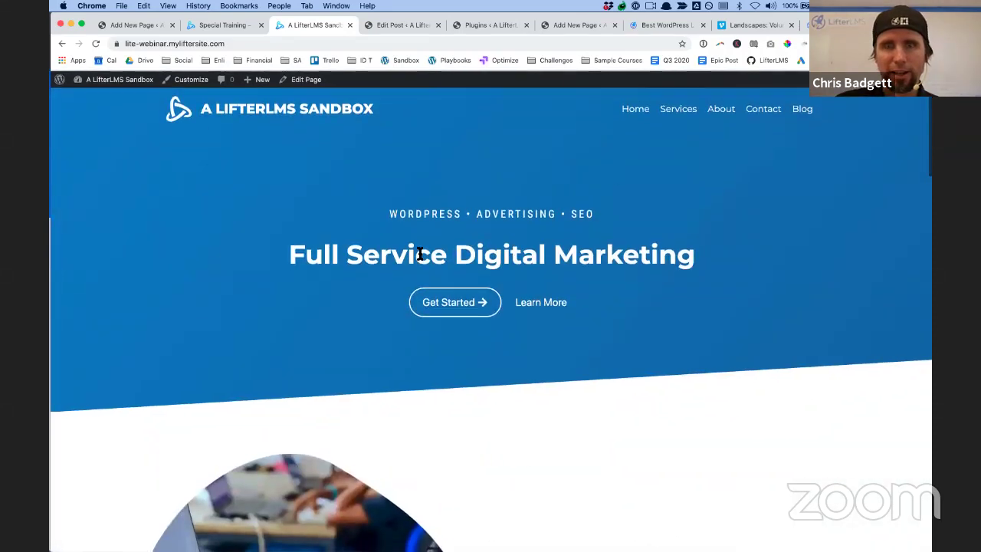
left_click(331, 83)
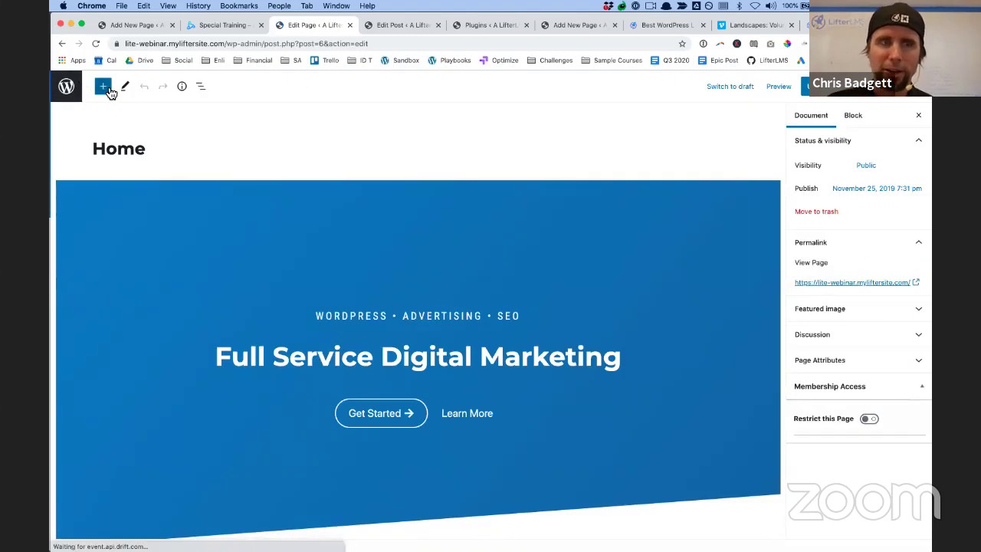
Browse the blocks offered for the Home page, including those that can be added after its final contact section
left_click(103, 87)
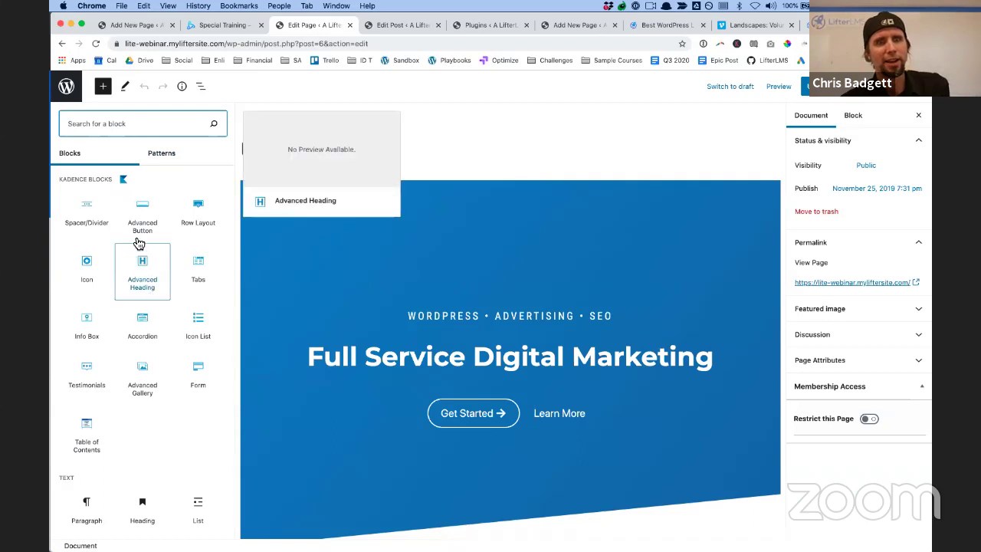
left_click(545, 143)
scroll(529, 256, "down", 10)
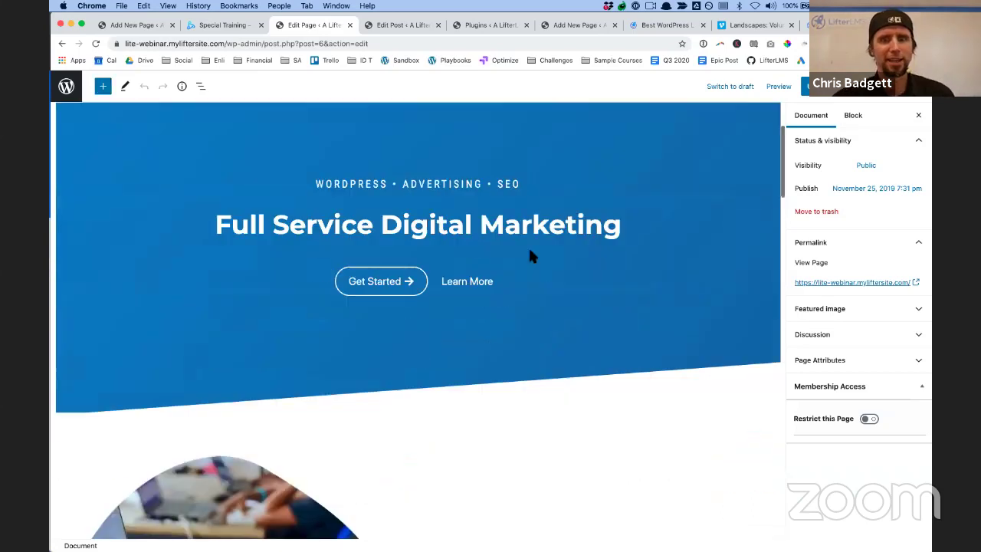
scroll(528, 256, "down", 15)
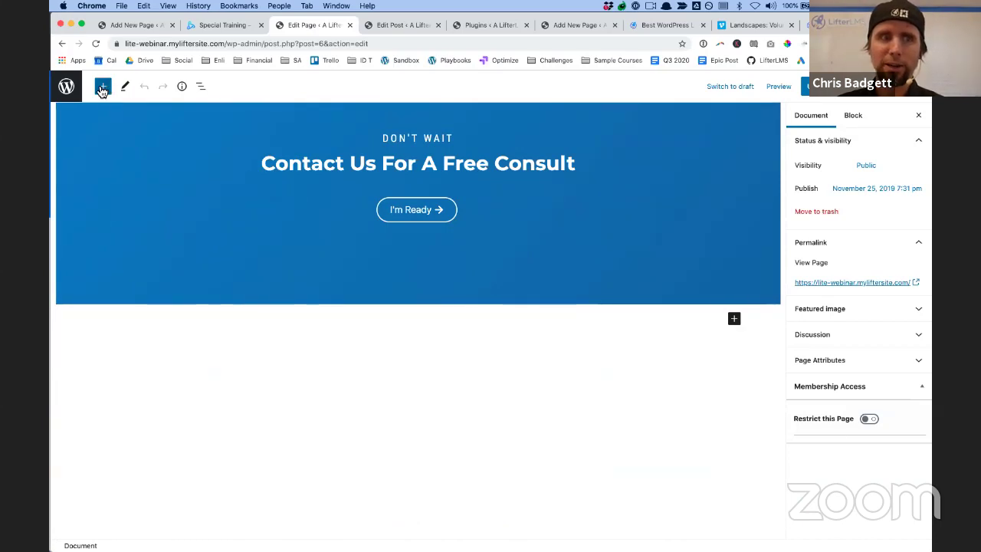
left_click(734, 320)
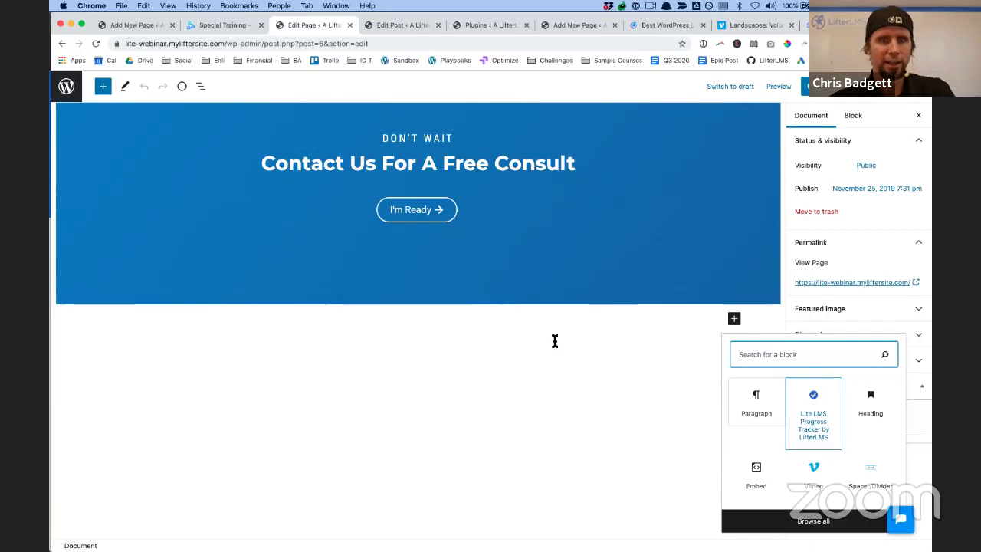
scroll(494, 321, "up", 1)
scroll(494, 321, "up", 15)
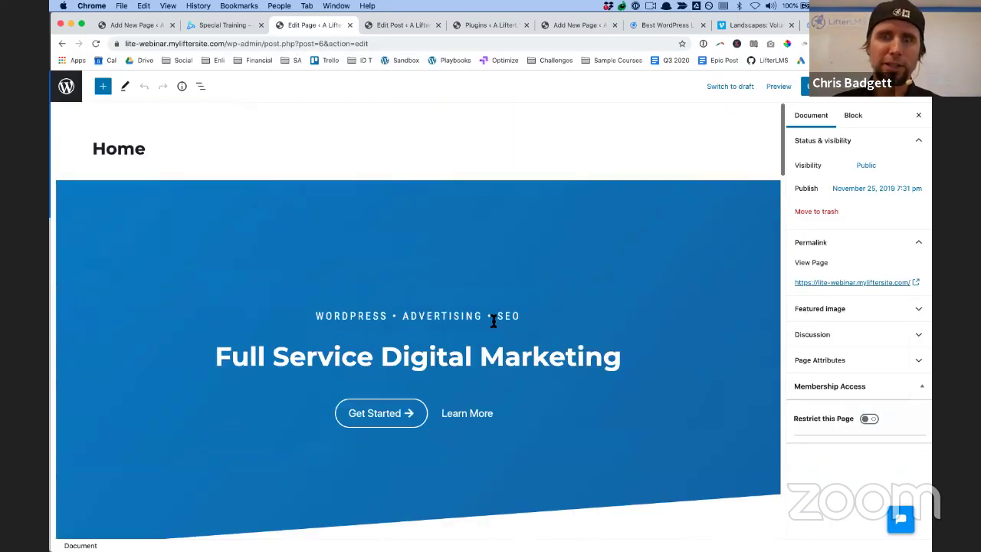
Search the block library for "lms", clear the search, and leave the Home page editor for the list of all pages
left_click(102, 88)
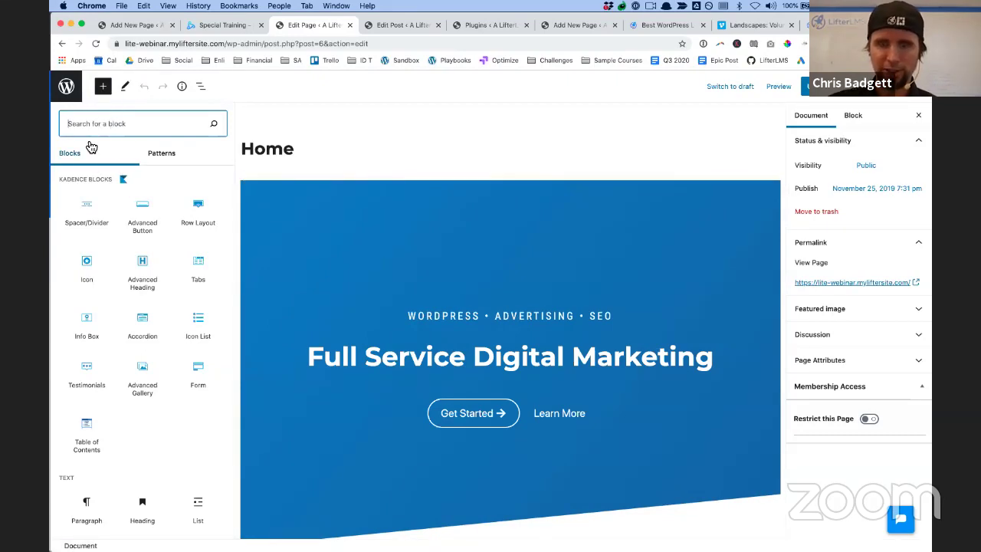
type("lms")
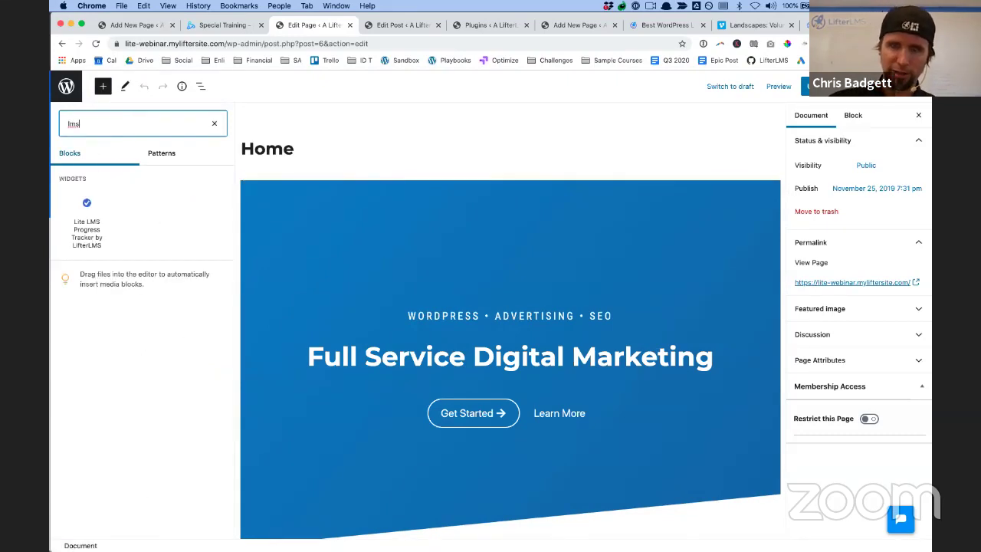
key("BackSpace")
key("BackSpace")
key("BackSpace")
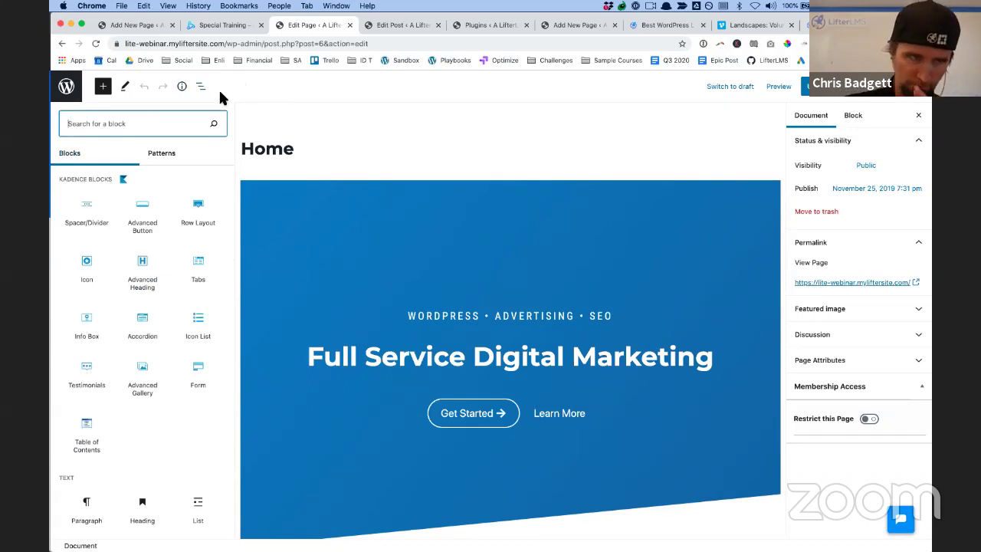
left_click(324, 127)
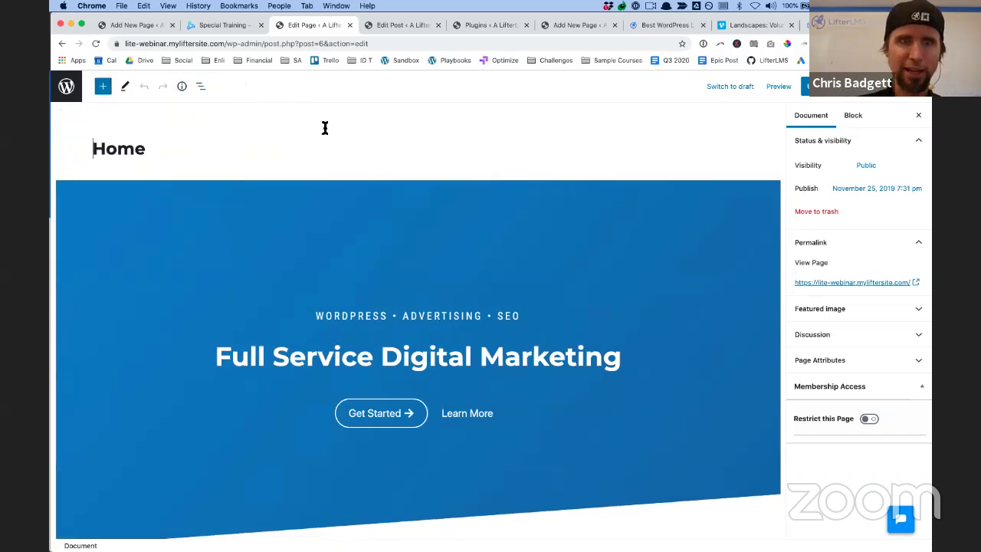
left_click(66, 85)
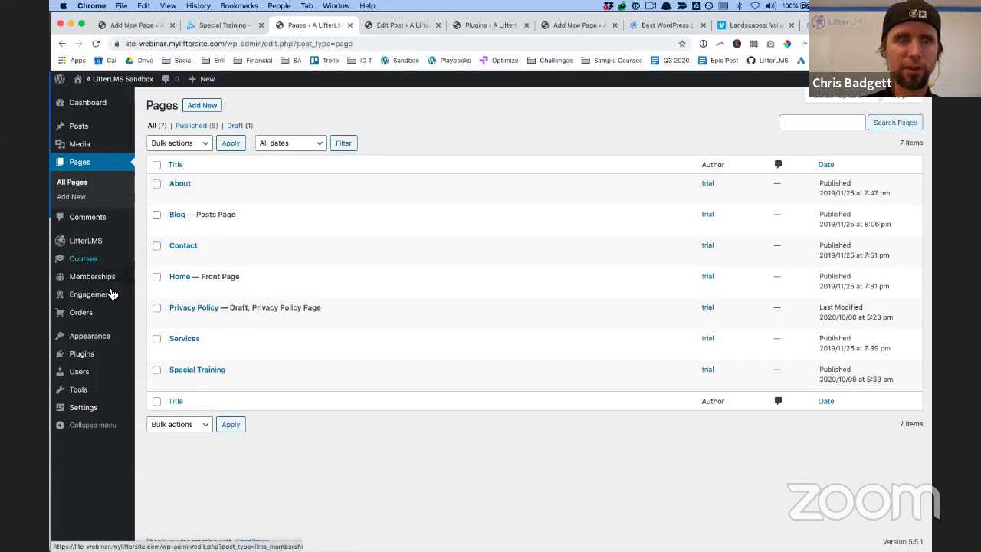
Go to adding a new plugin in the sandbox site, search for "lite lms" and look over the results
left_click(92, 365)
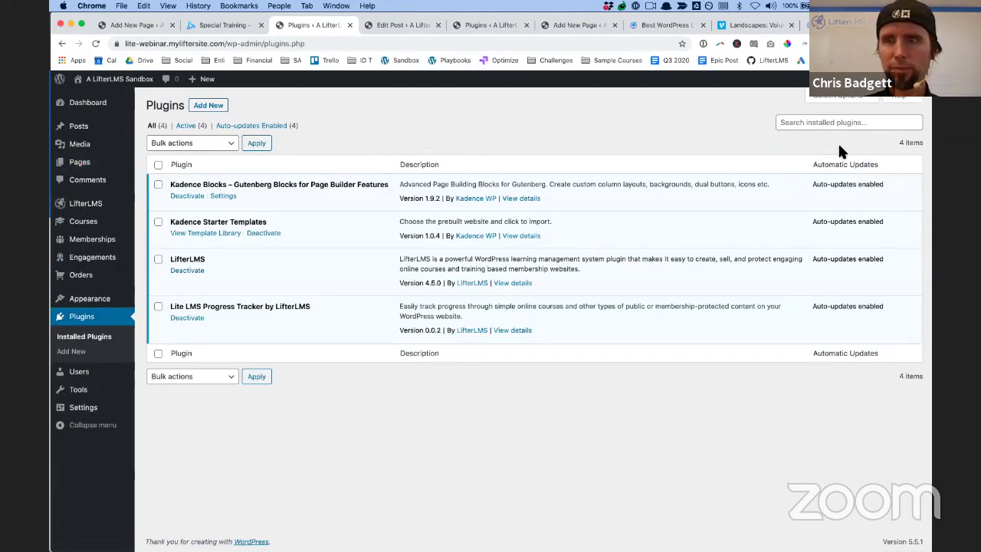
left_click(208, 106)
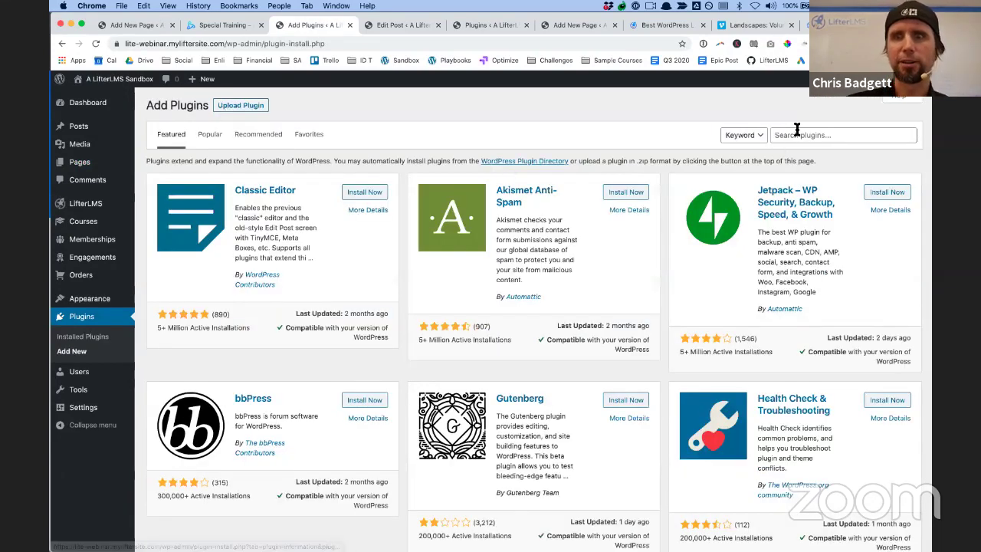
left_click(797, 131)
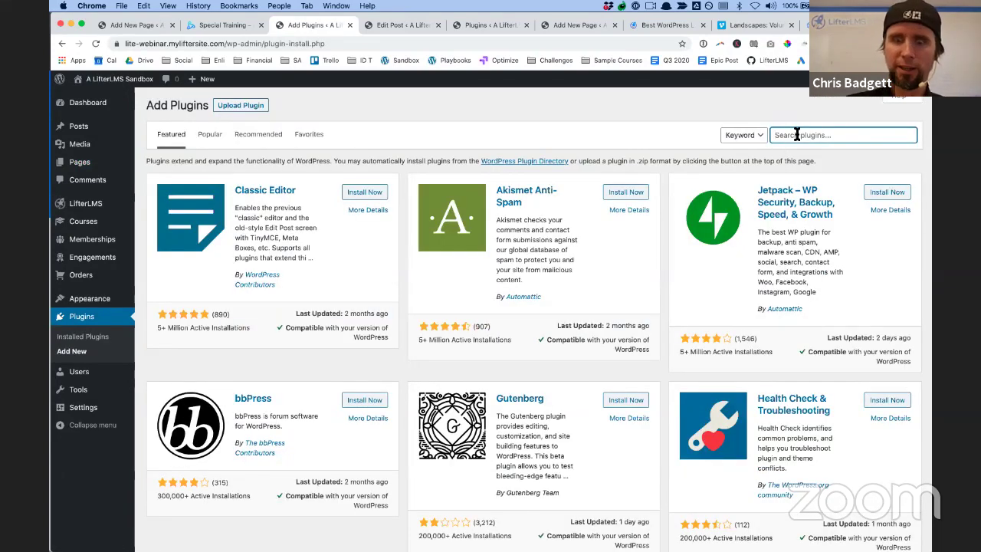
type("litelms")
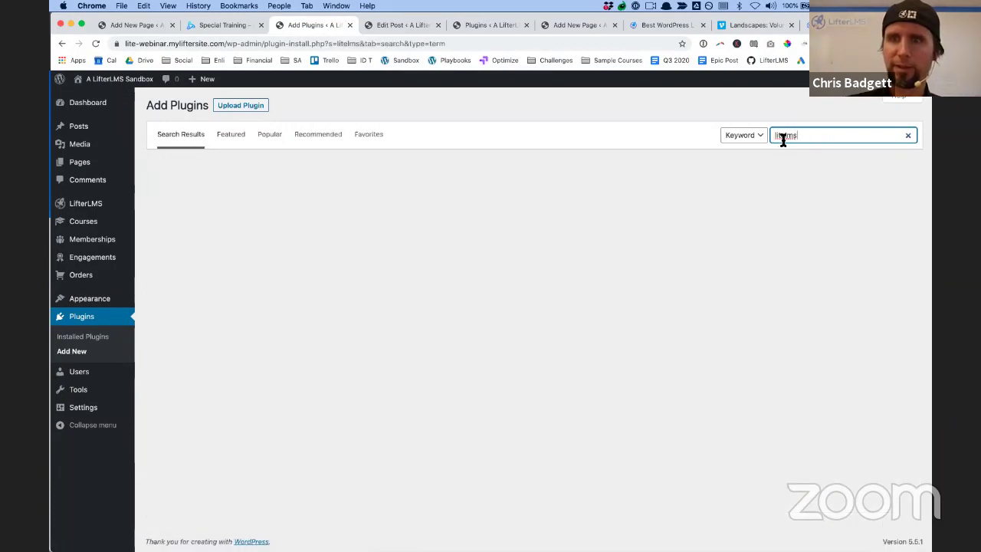
left_click(783, 136)
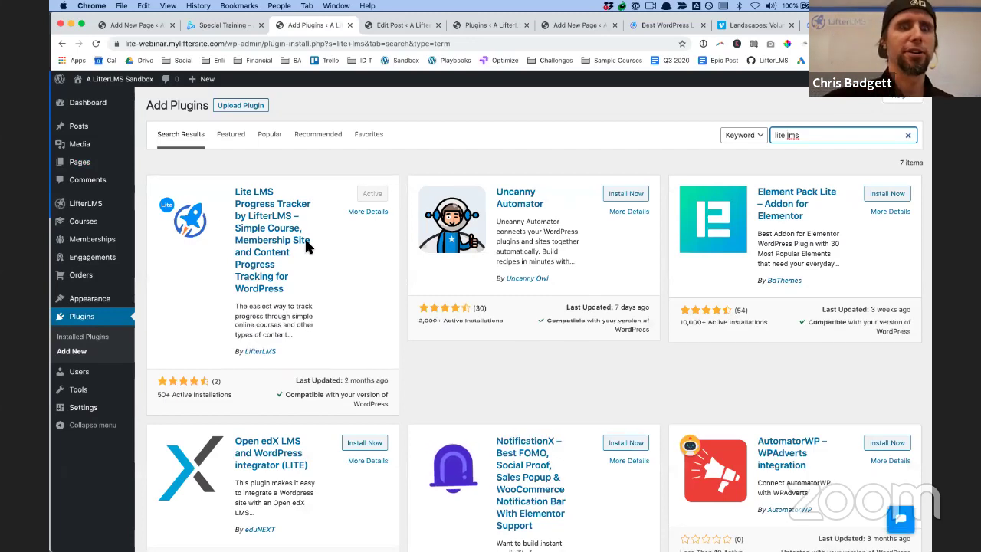
scroll(304, 237, "down", 3)
scroll(305, 240, "up", 4)
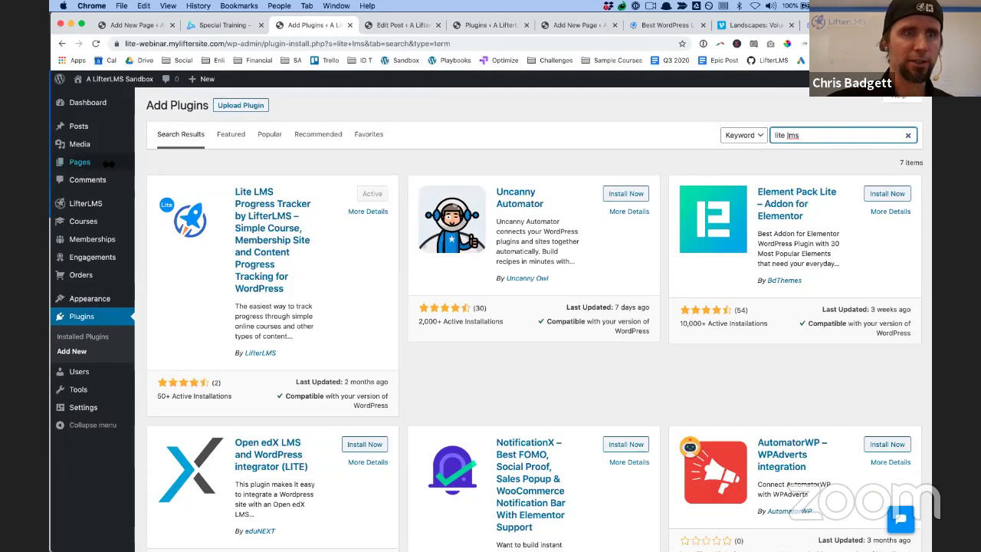
Open the post "4 tips for effectively communicating with clients" for editing and add a Lite LMS Progress Tracker block after its last paragraph
left_click(81, 127)
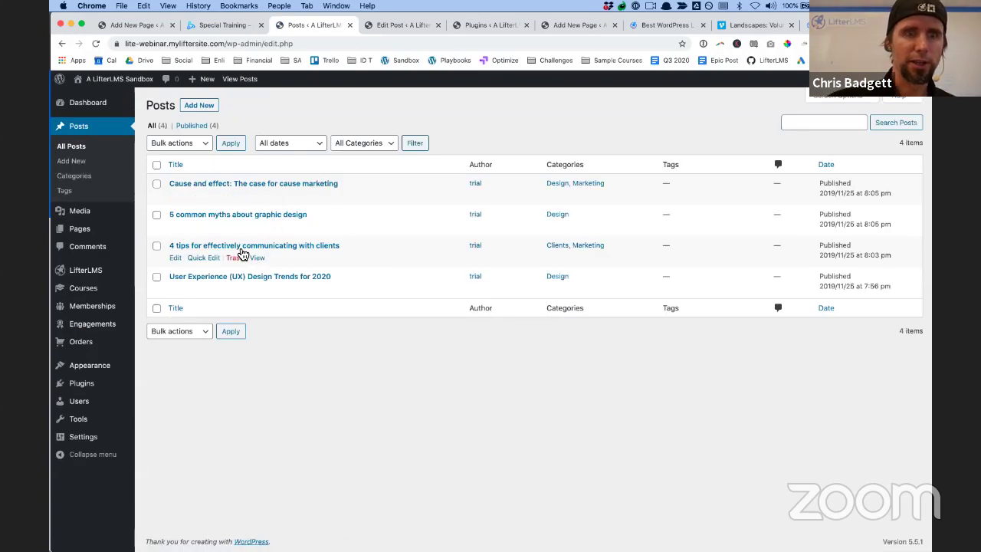
left_click(241, 249)
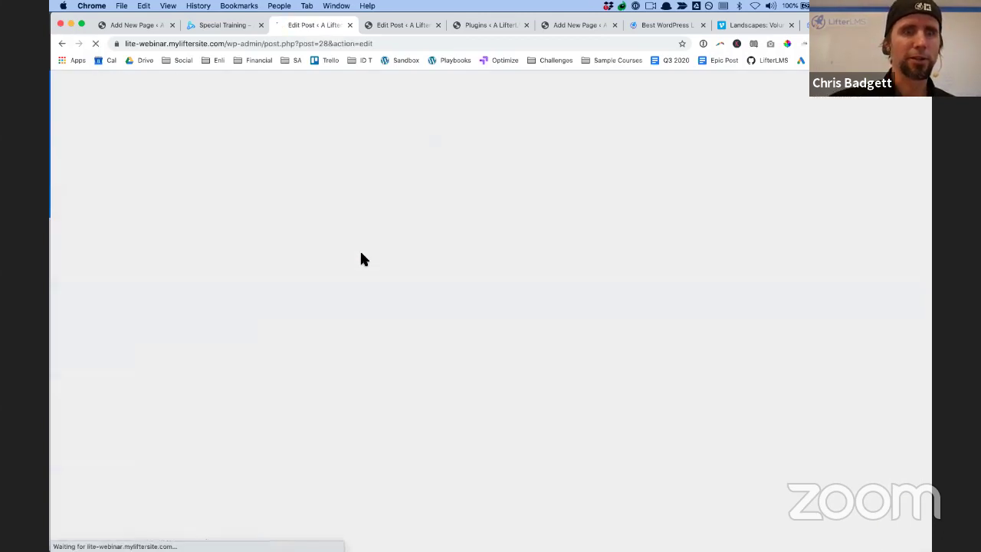
scroll(356, 306, "down", 3)
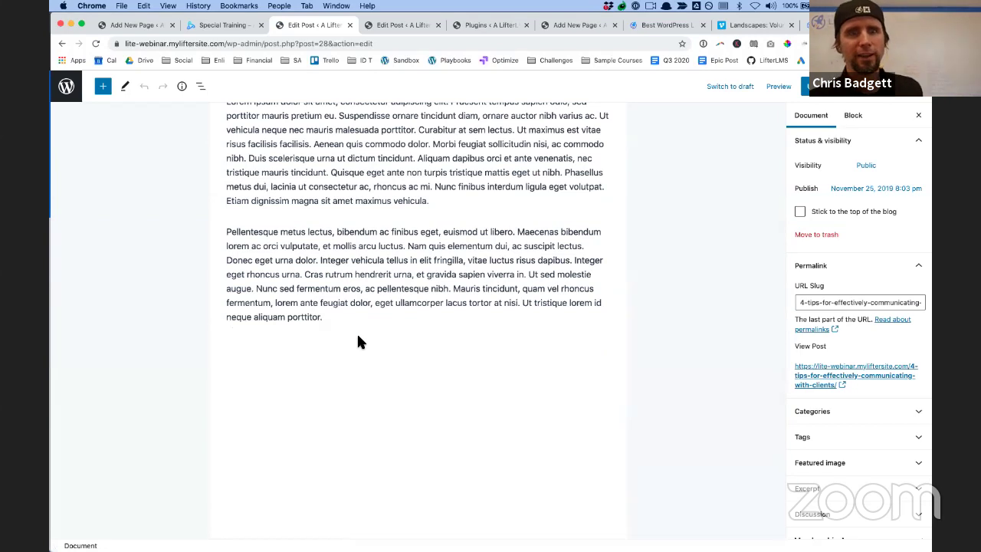
left_click(322, 320)
key("Return")
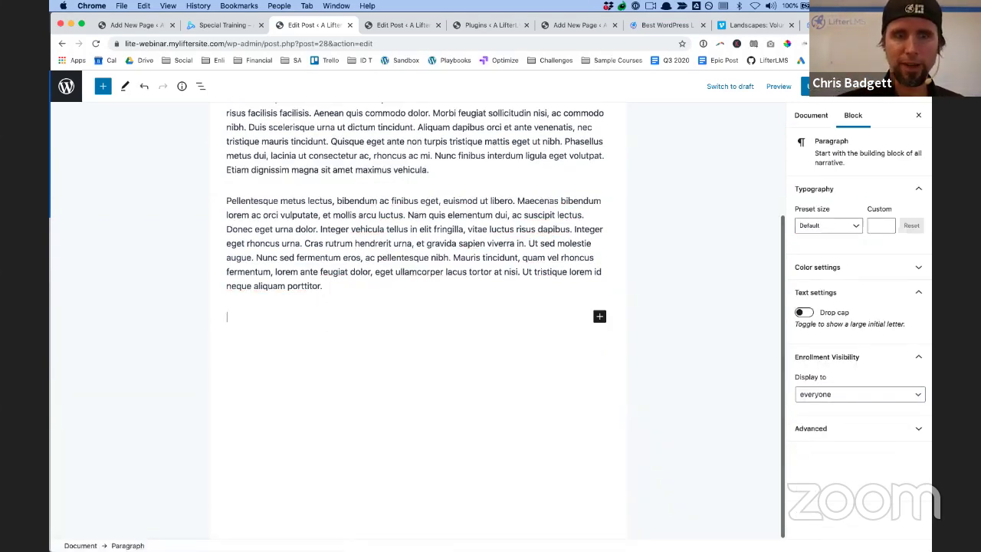
left_click(600, 316)
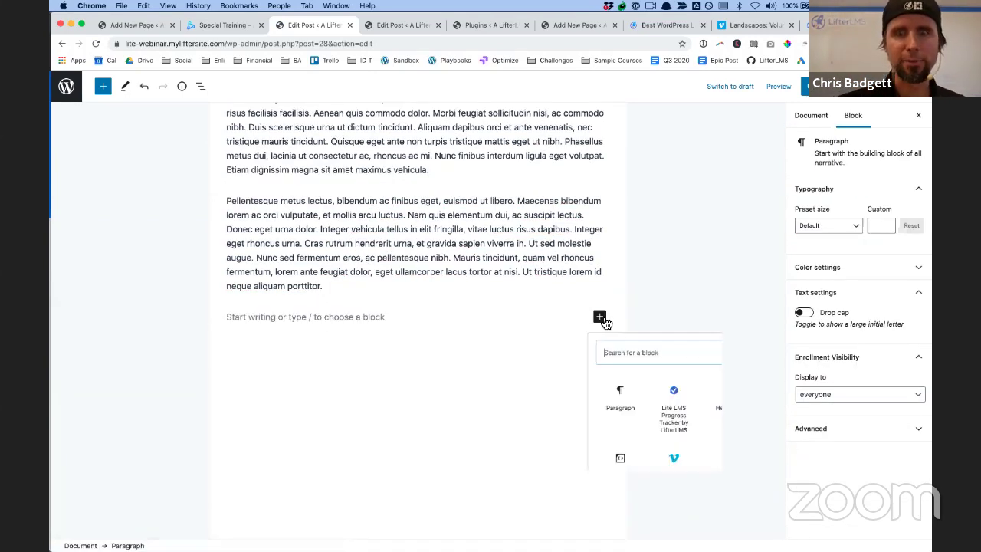
left_click(687, 414)
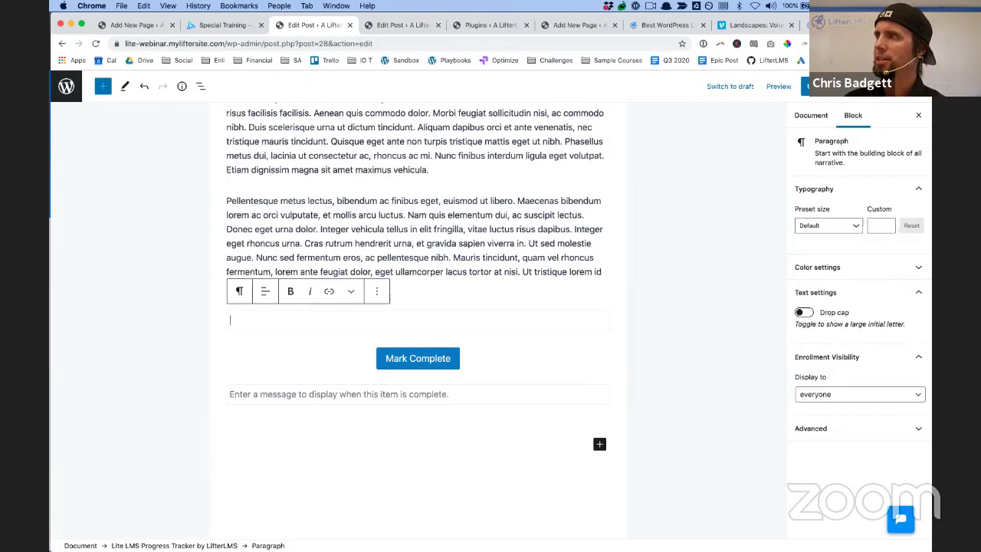
Leave the post editor for the list of all posts, discarding the unsaved changes
left_click(81, 266)
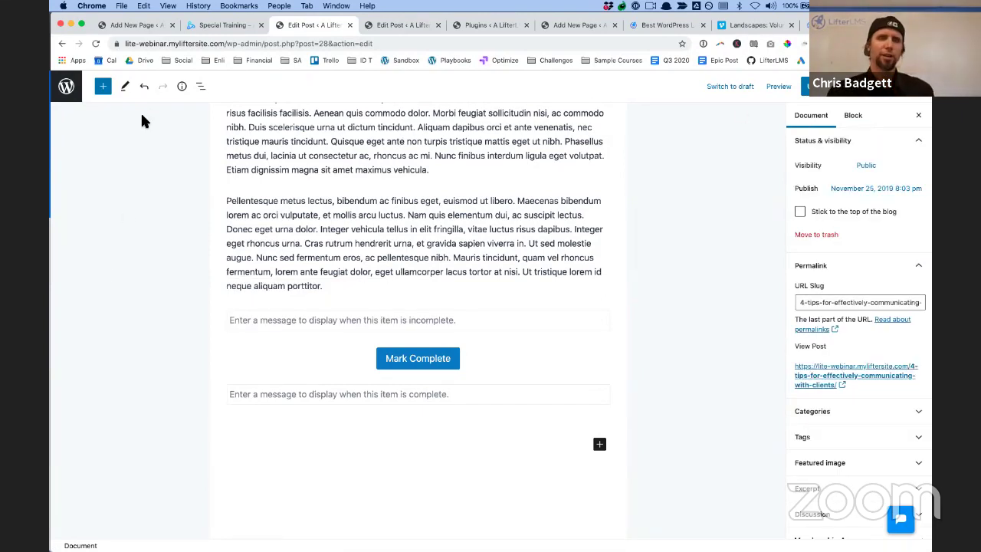
left_click(68, 94)
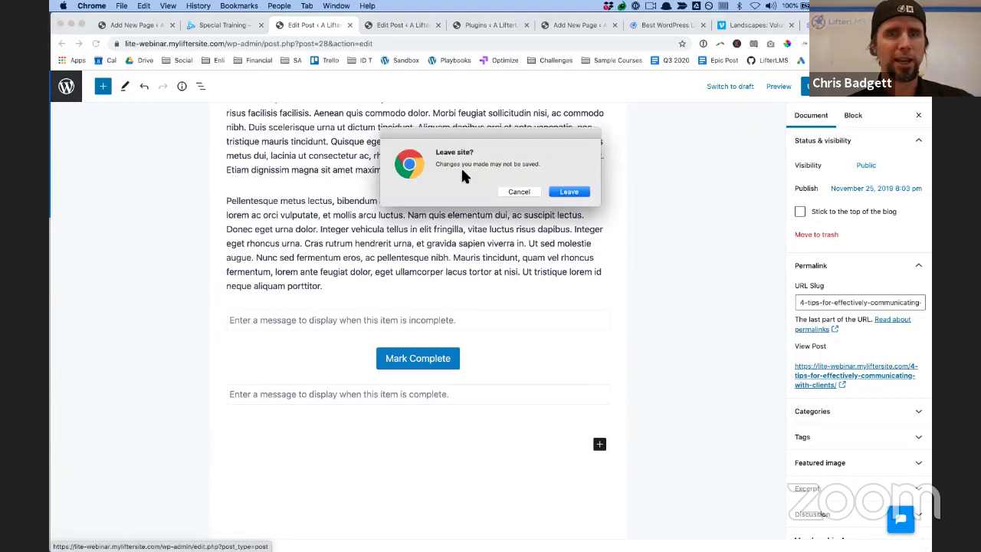
left_click(570, 193)
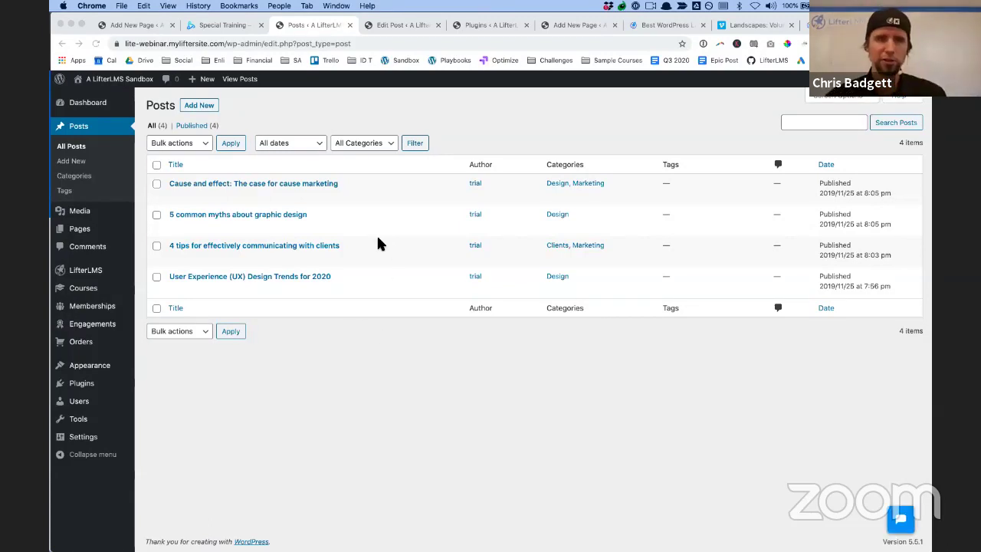
Switch to the LifterLMS Academy site, open its homepage and look over the popular courses and other sections
left_click(845, 25)
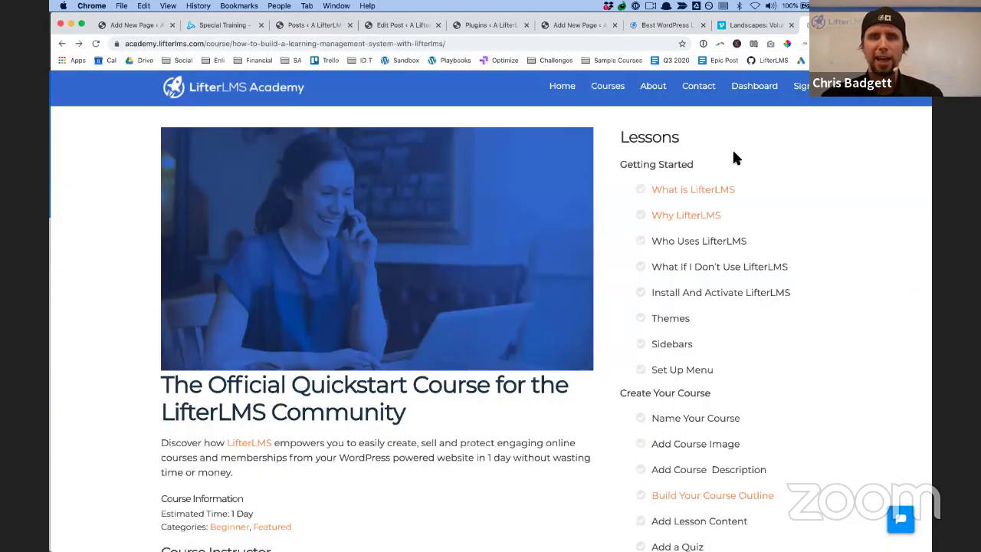
left_click(217, 103)
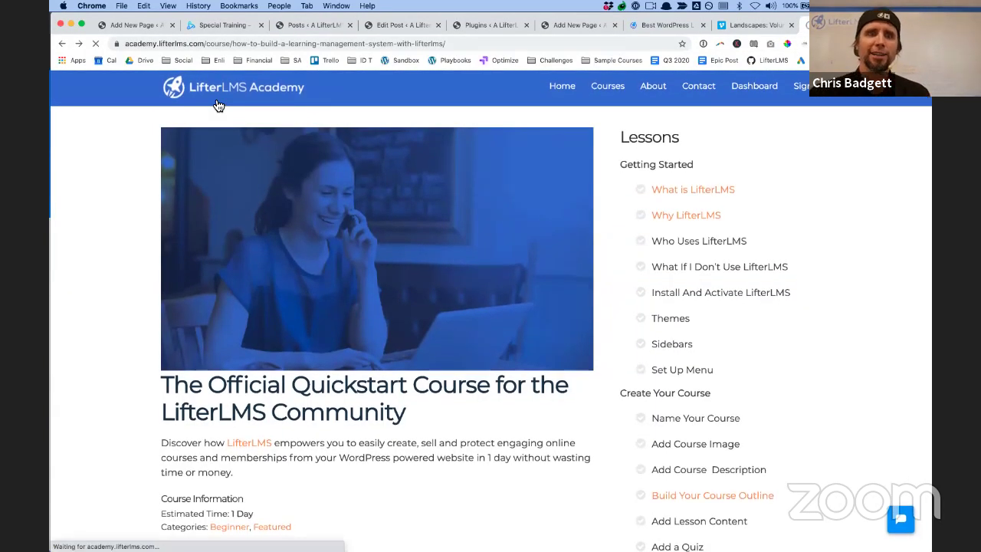
scroll(450, 327, "down", 3)
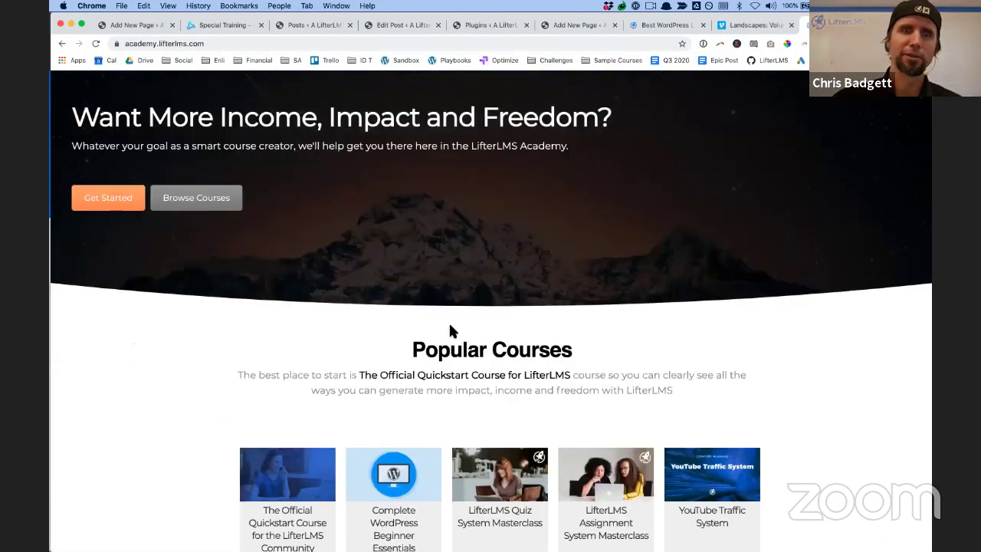
scroll(611, 315, "down", 2)
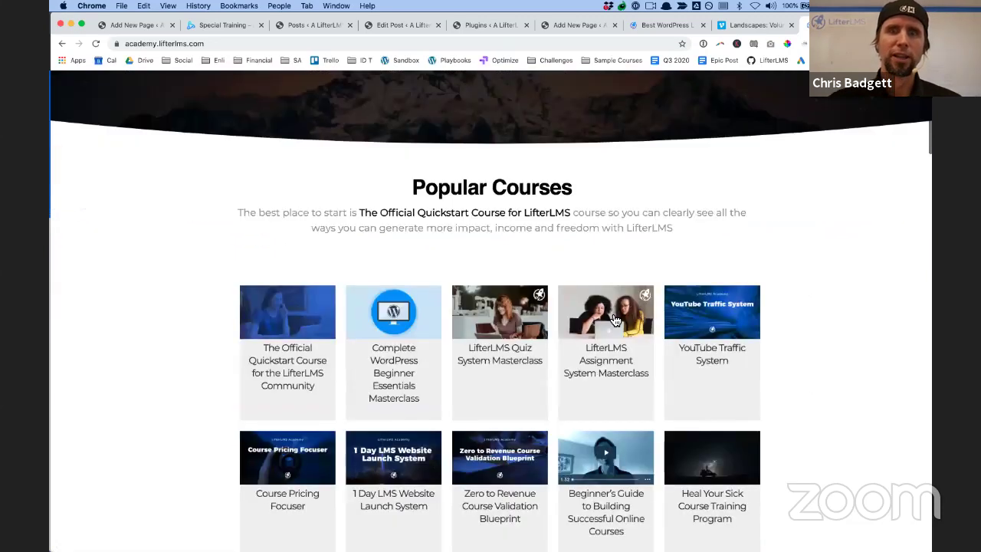
scroll(611, 315, "up", 5)
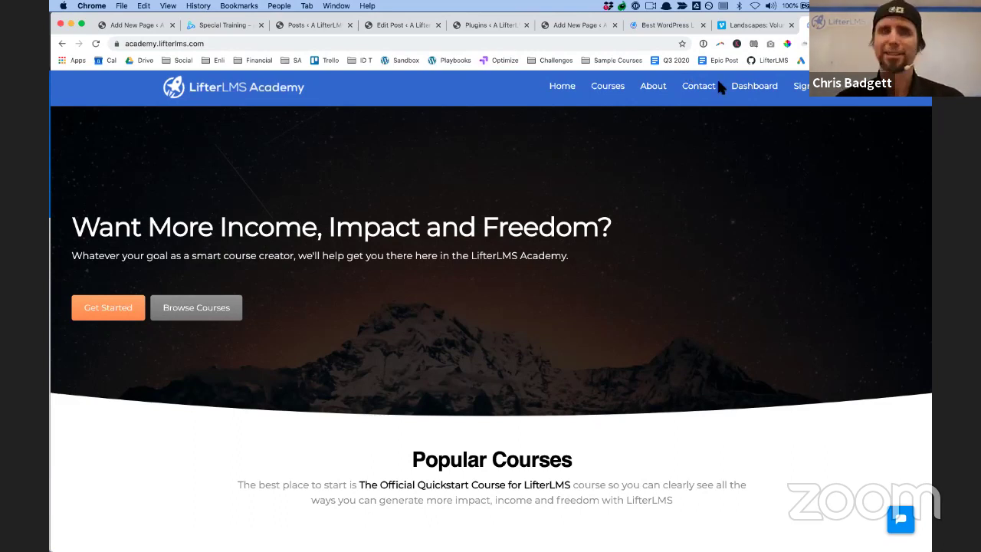
scroll(604, 117, "down", 10)
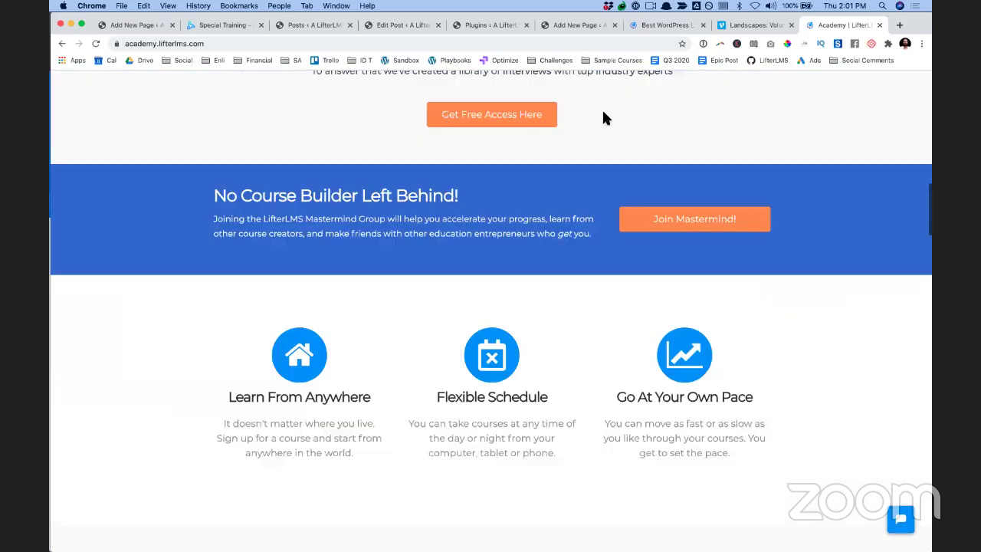
scroll(603, 117, "up", 10)
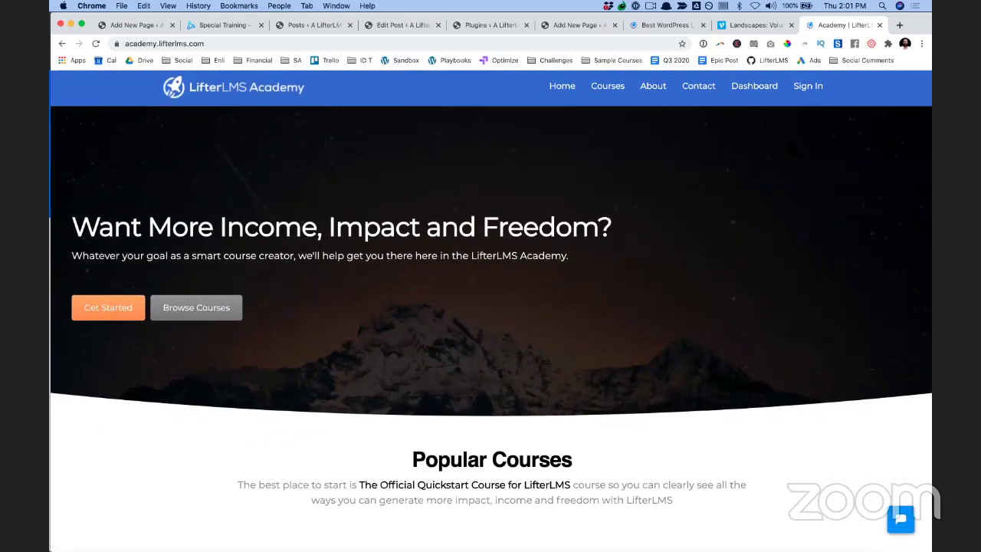
scroll(705, 479, "down", 10)
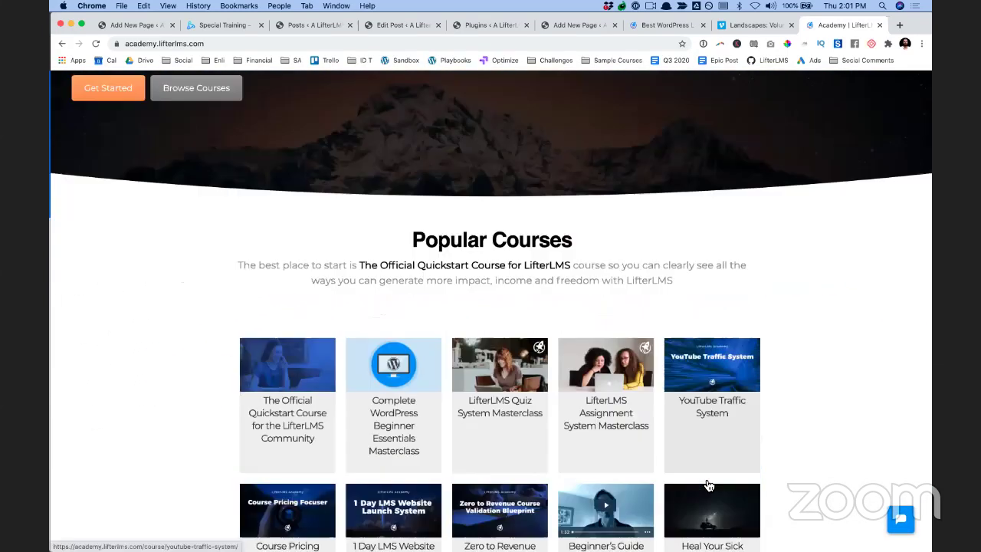
scroll(703, 476, "up", 10)
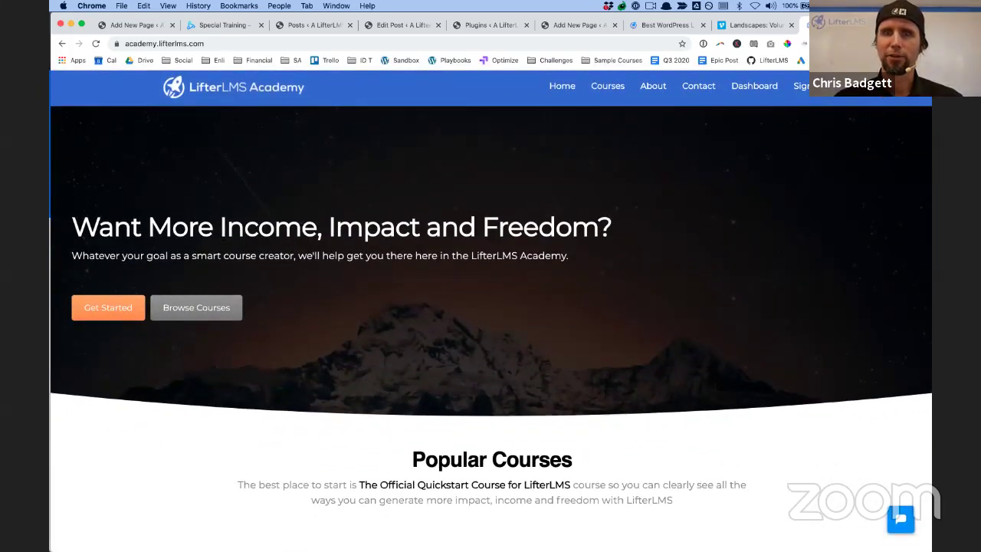
Visit the main lifterlms.com website and open its add-ons store
left_click(578, 89)
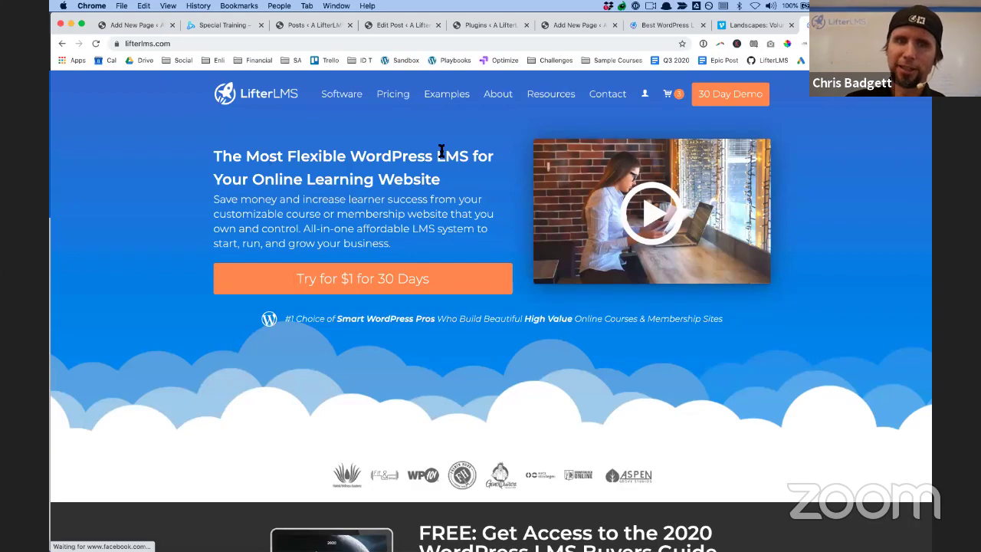
mouse_move(350, 98)
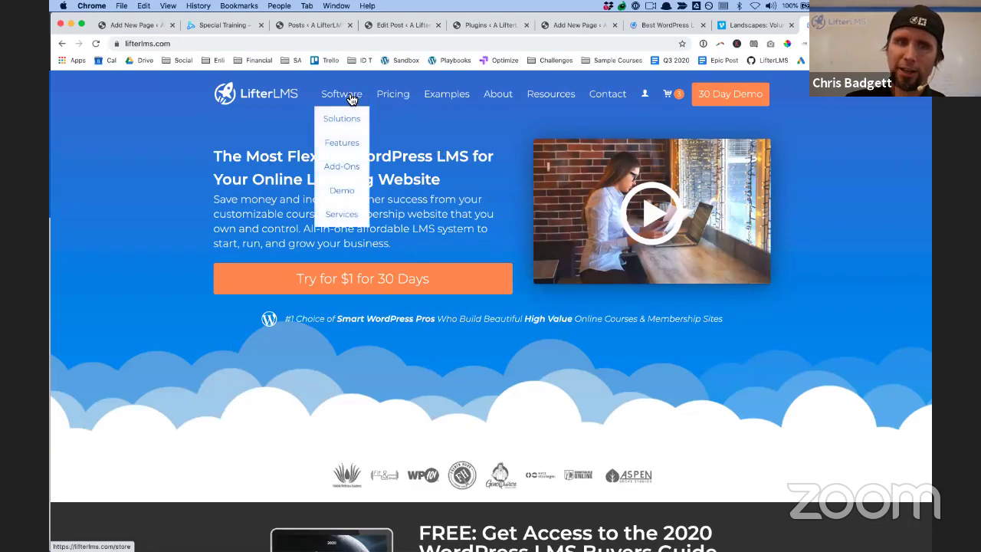
left_click(341, 167)
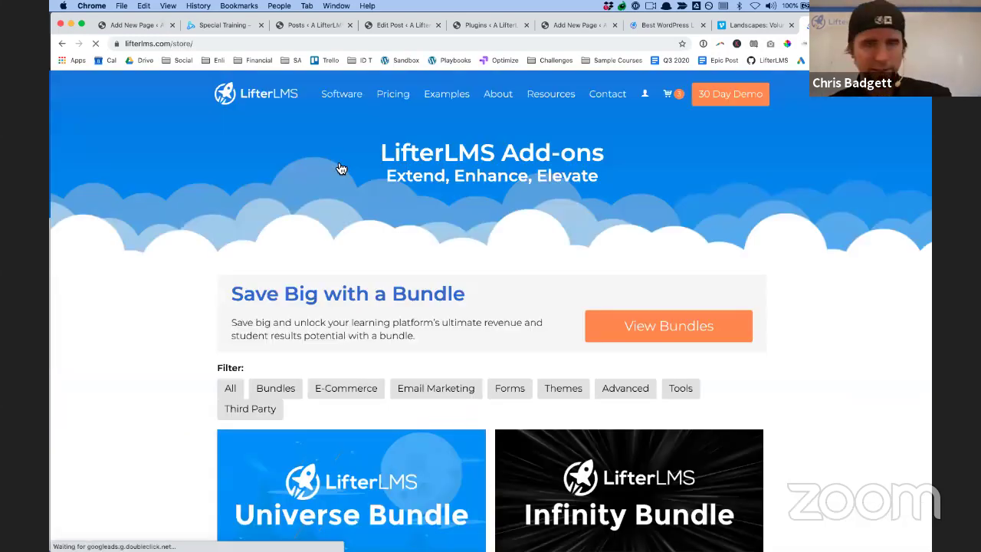
Look through the bundles and individual add-ons in the LifterLMS store, and open the pricing page
scroll(698, 278, "down", 5)
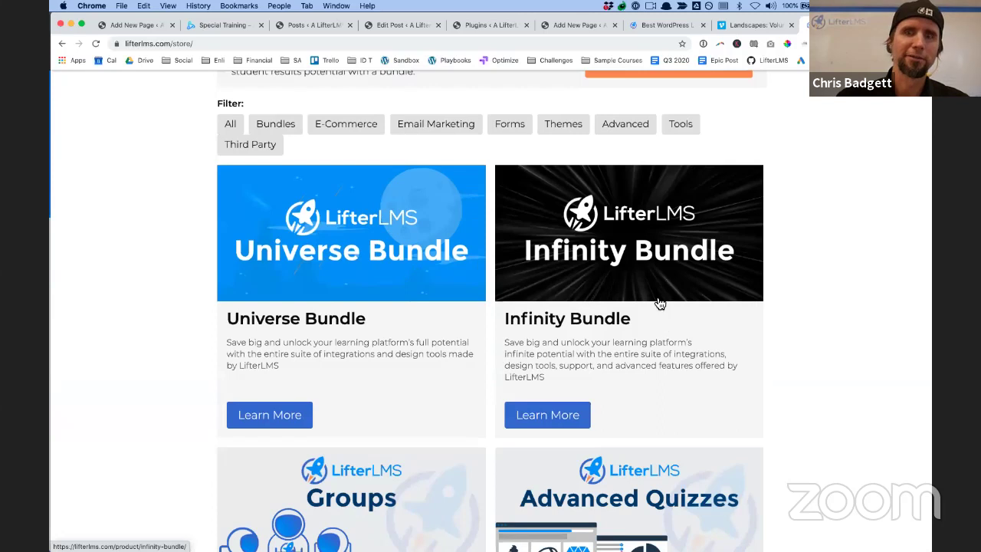
scroll(650, 366, "down", 1)
scroll(647, 356, "down", 11)
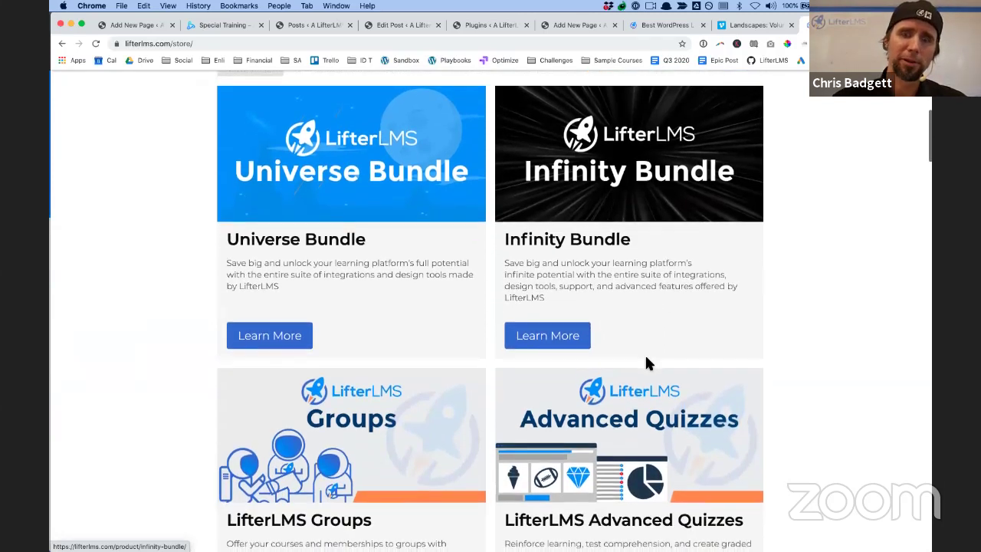
scroll(677, 258, "down", 10)
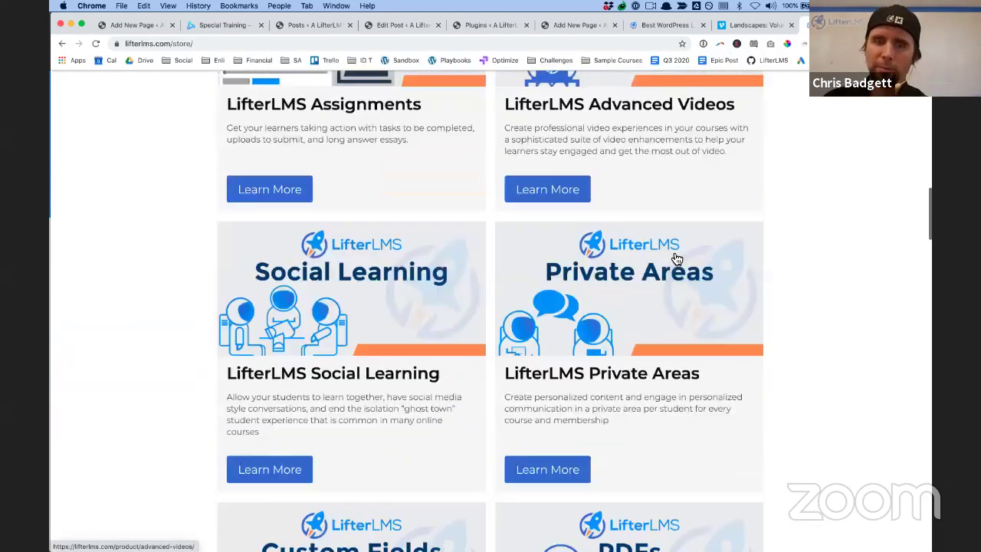
scroll(673, 258, "up", 2)
scroll(671, 253, "up", 8)
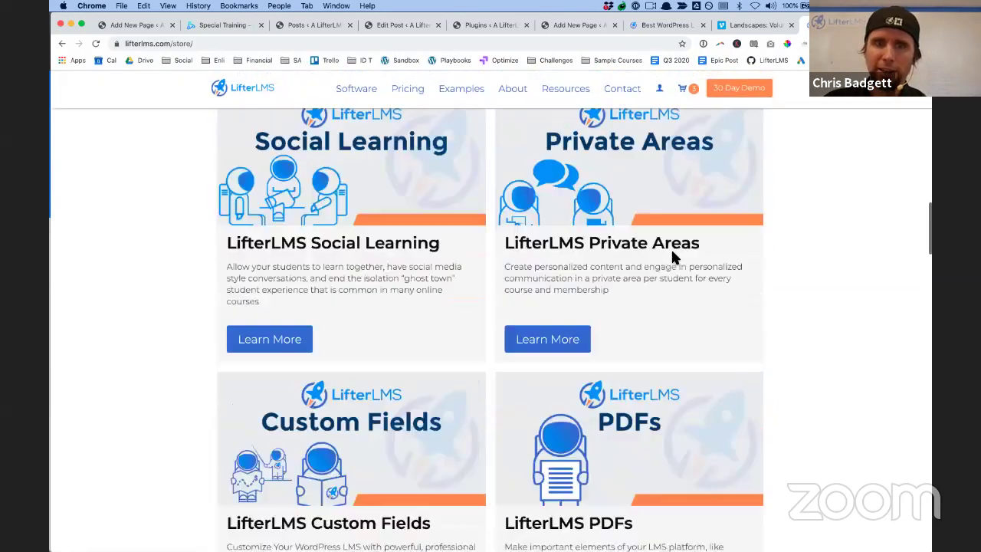
scroll(676, 259, "down", 1)
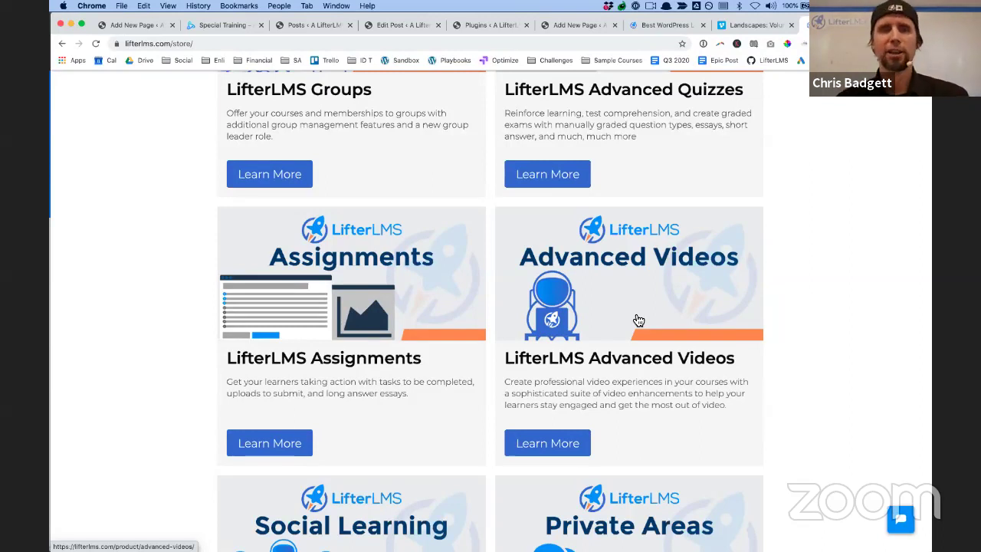
scroll(684, 311, "down", 1)
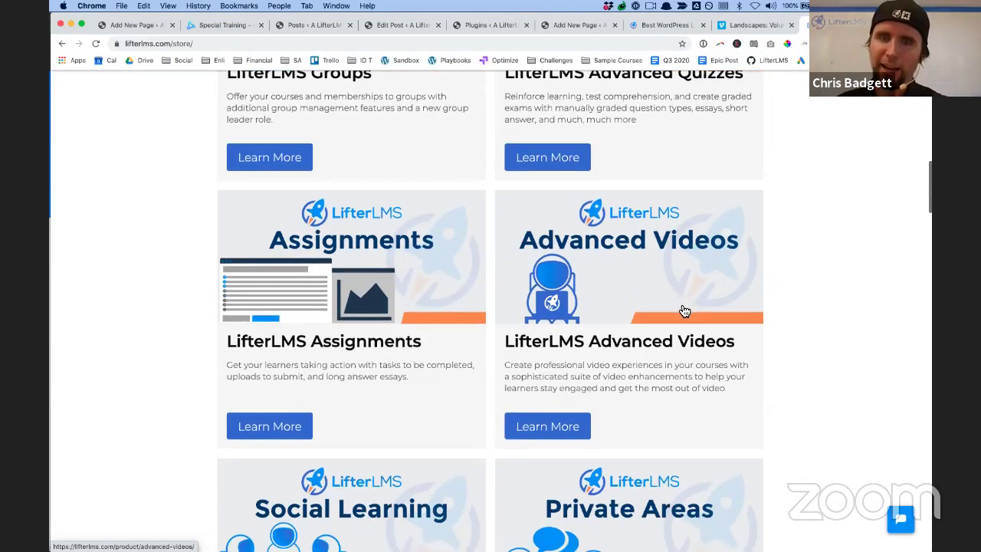
scroll(522, 253, "up", 6)
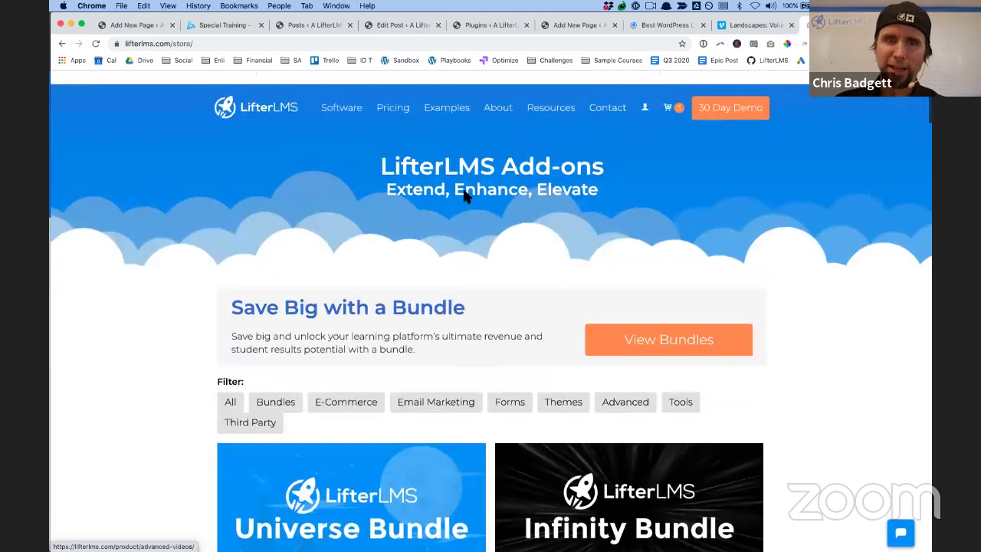
left_click(402, 97)
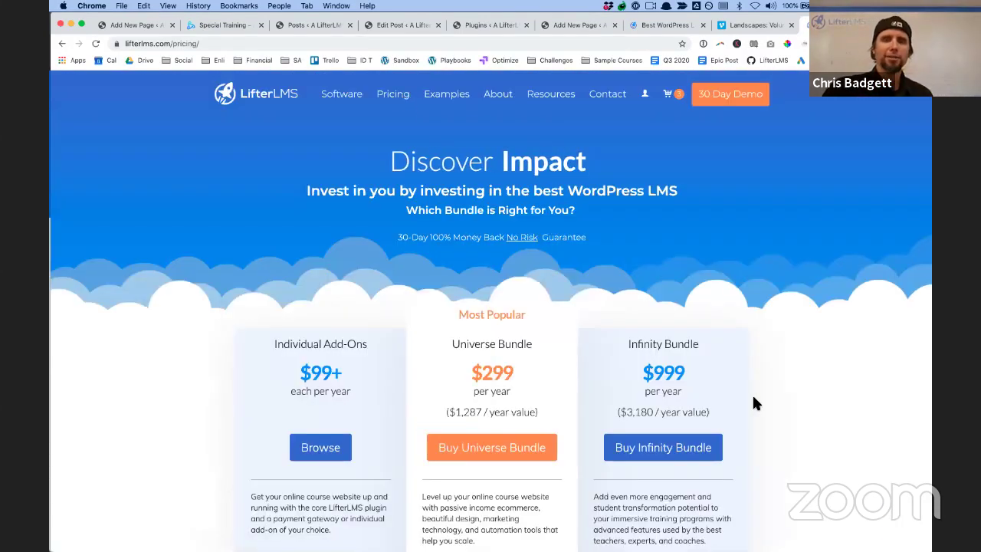
Find the Universe and Infinity bundle breakdown on the pricing page and highlight the add-ons listed under each bundle
scroll(753, 401, "down", 5)
scroll(753, 402, "down", 15)
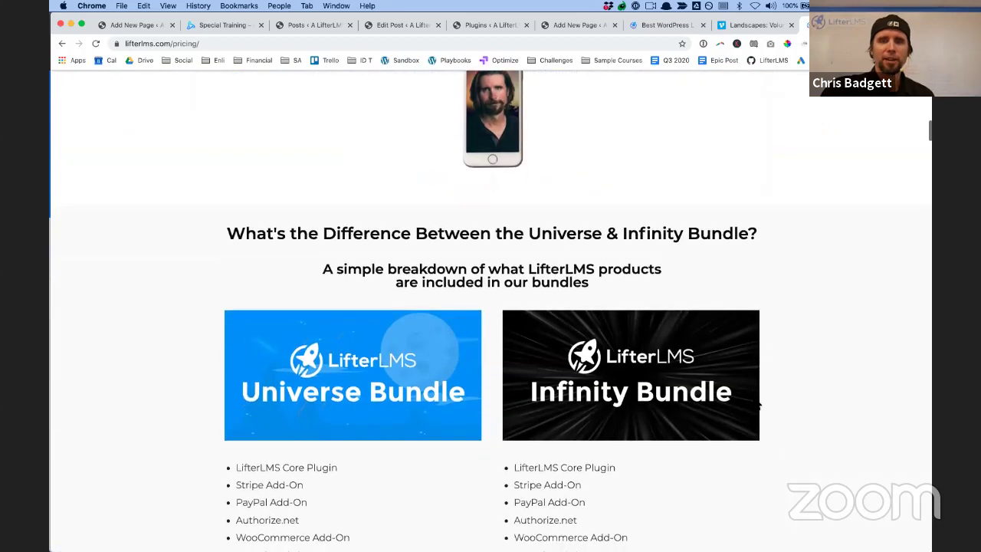
scroll(753, 402, "up", 5)
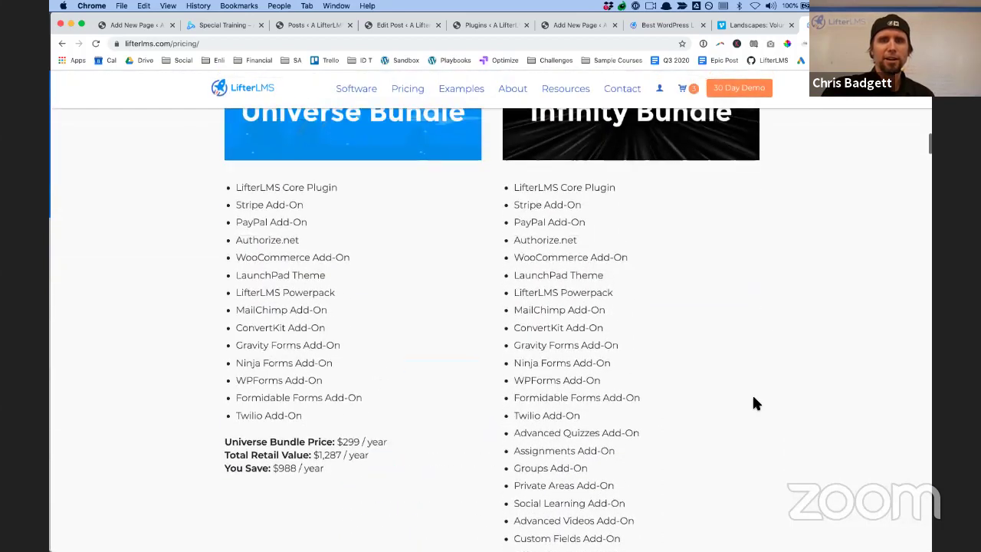
scroll(753, 402, "down", 3)
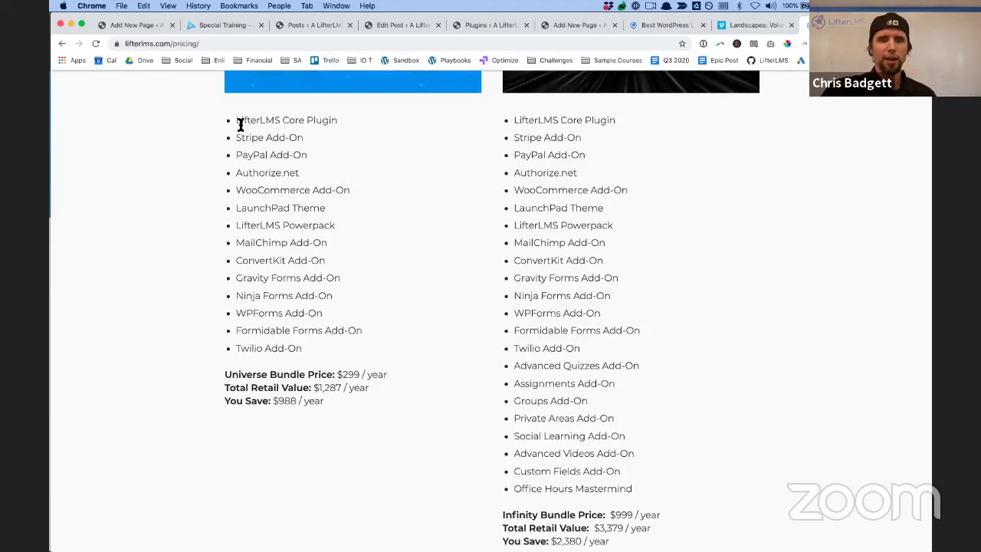
left_click_drag(240, 120, 370, 350)
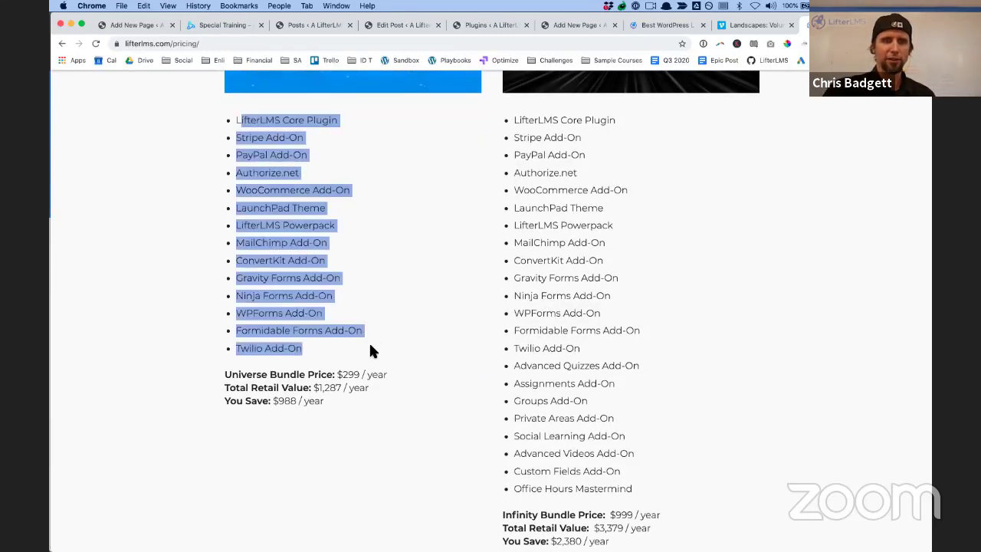
scroll(370, 350, "up", 2)
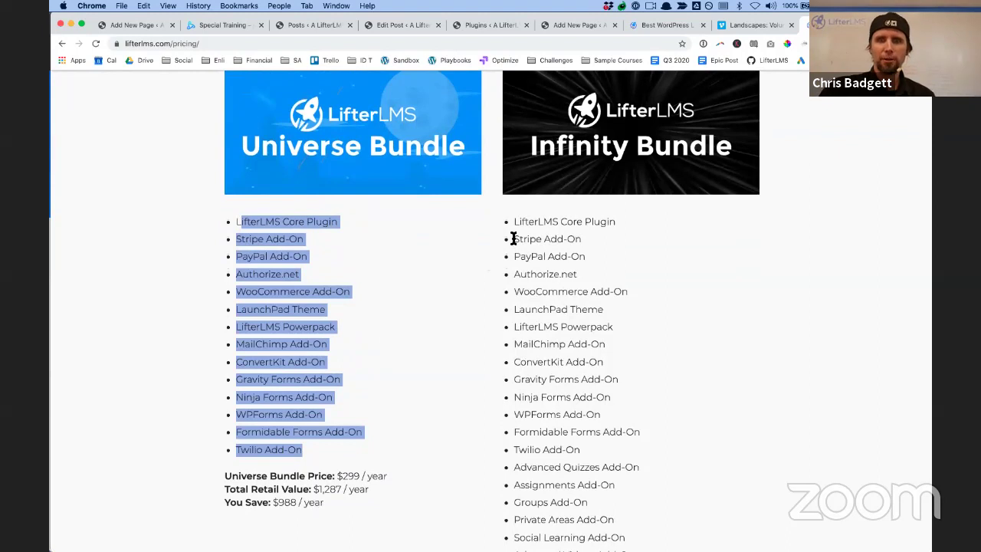
left_click_drag(514, 239, 655, 384)
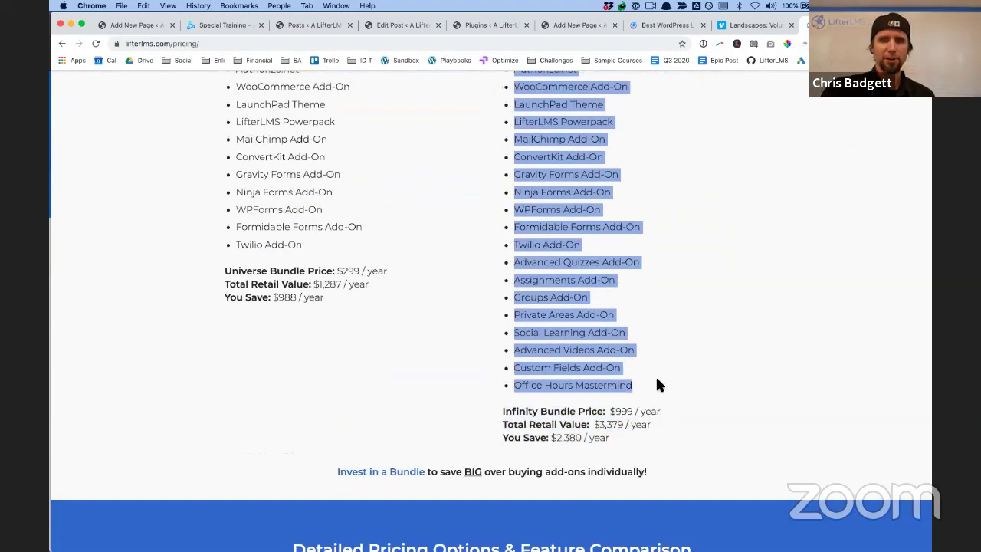
Compare the two bundle lists again and highlight the Advanced Videos Add-On in the Infinity Bundle list
scroll(648, 361, "up", 5)
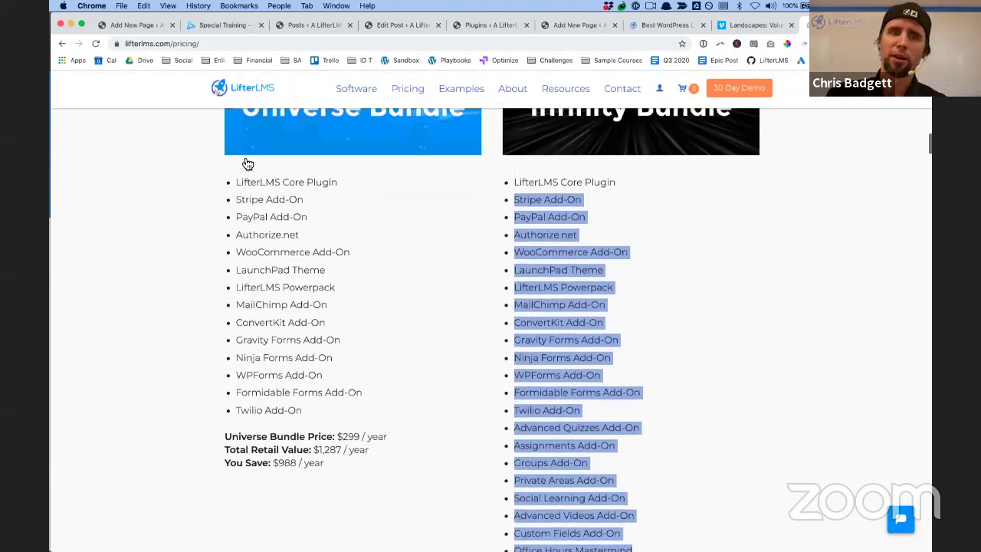
scroll(314, 366, "up", 3)
scroll(401, 403, "down", 5)
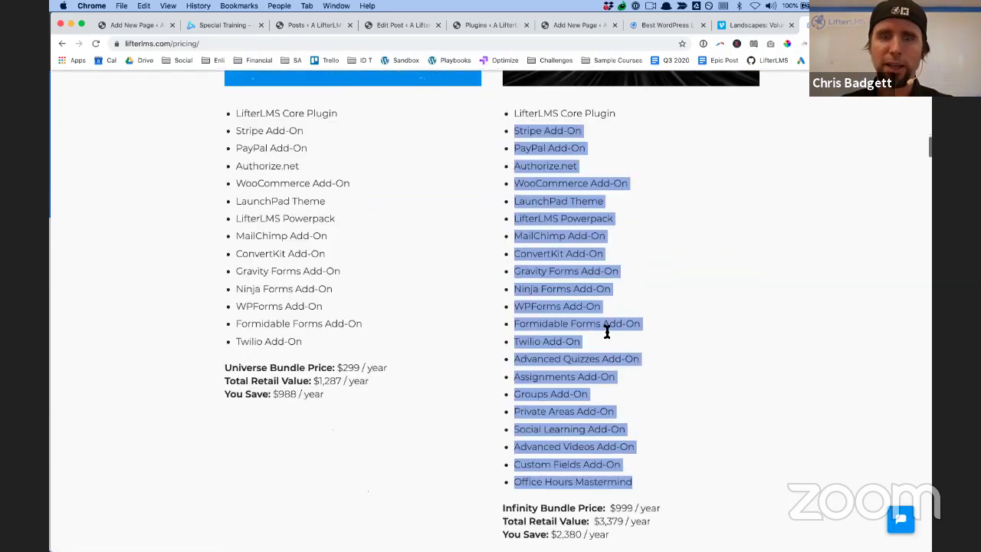
left_click(649, 316)
left_click_drag(508, 374, 530, 449)
Open the Advanced Video System add-on's product page from the feature comparison and show the option to purchase just this add-on
scroll(493, 451, "down", 15)
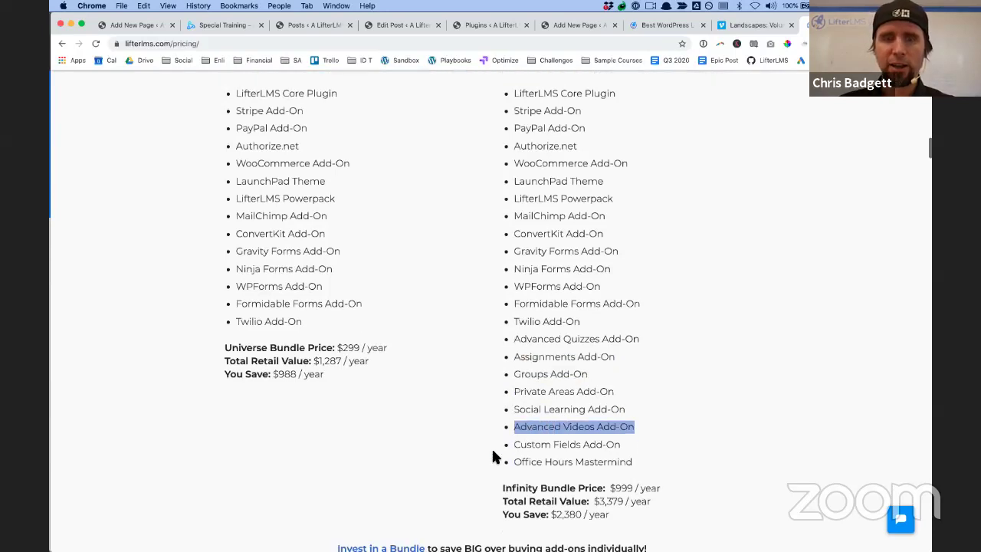
scroll(492, 456, "down", 3)
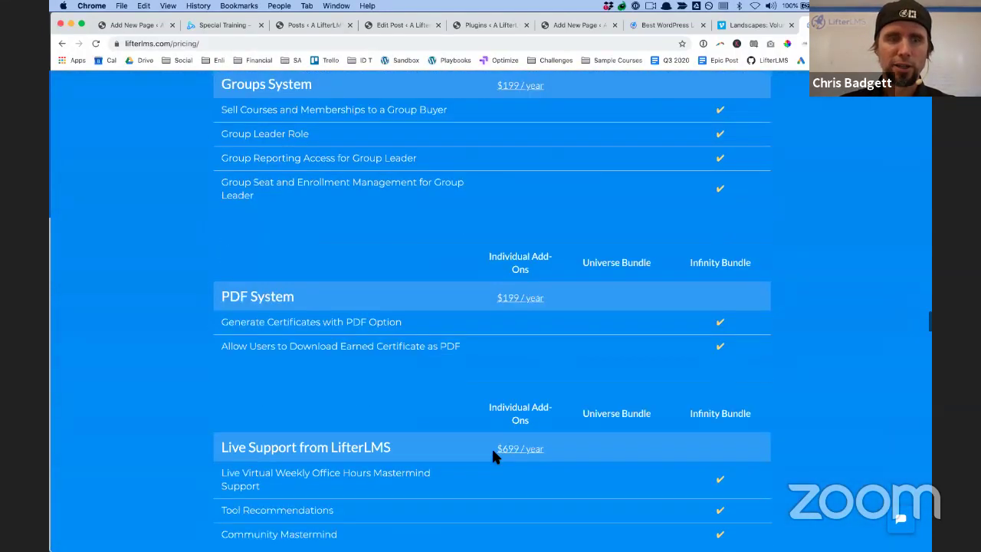
scroll(493, 457, "up", 7)
scroll(493, 456, "up", 3)
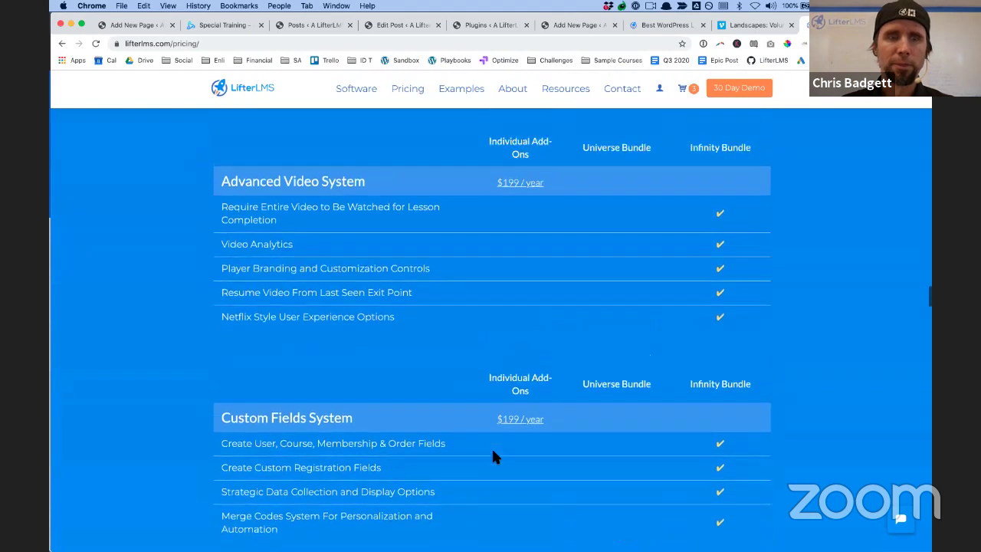
left_click(521, 232)
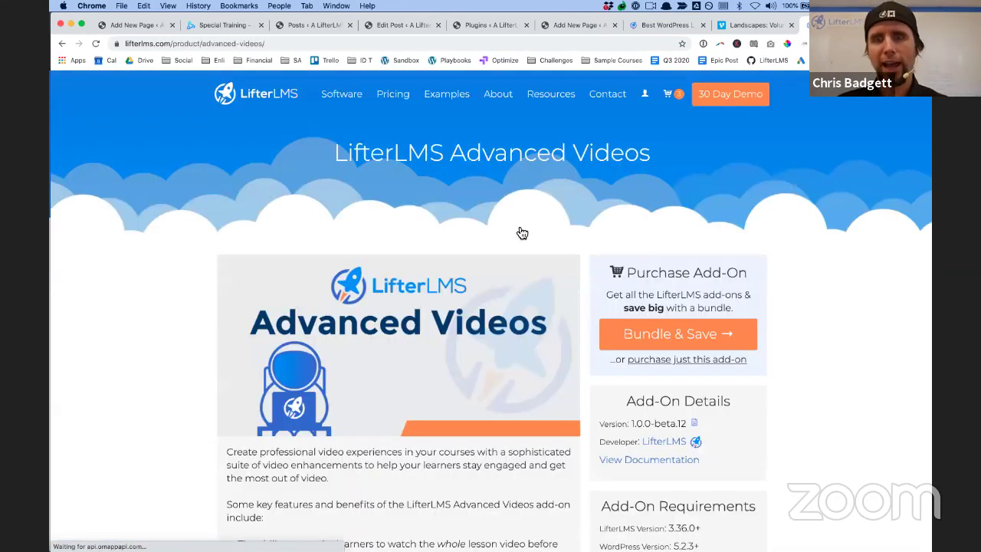
left_click(657, 360)
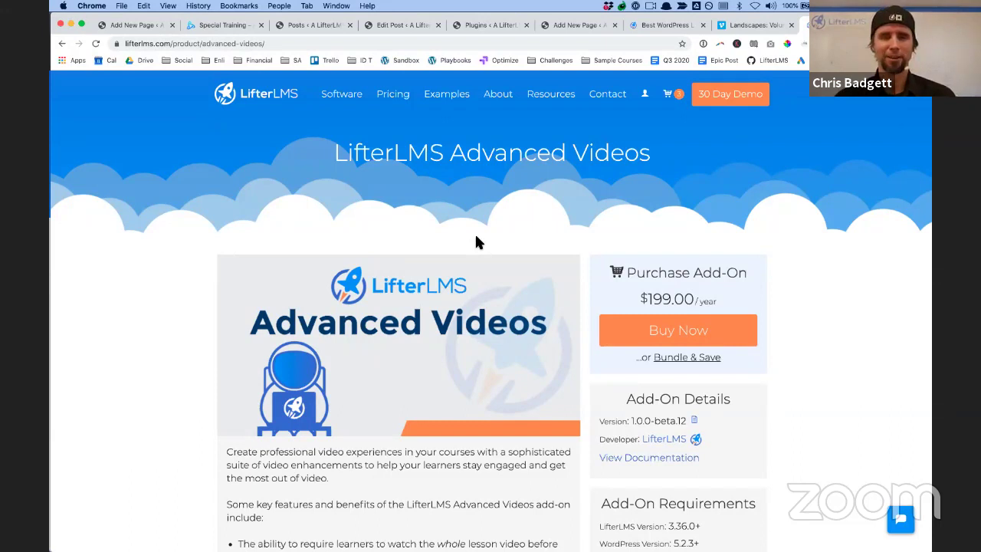
scroll(98, 212, "down", 1)
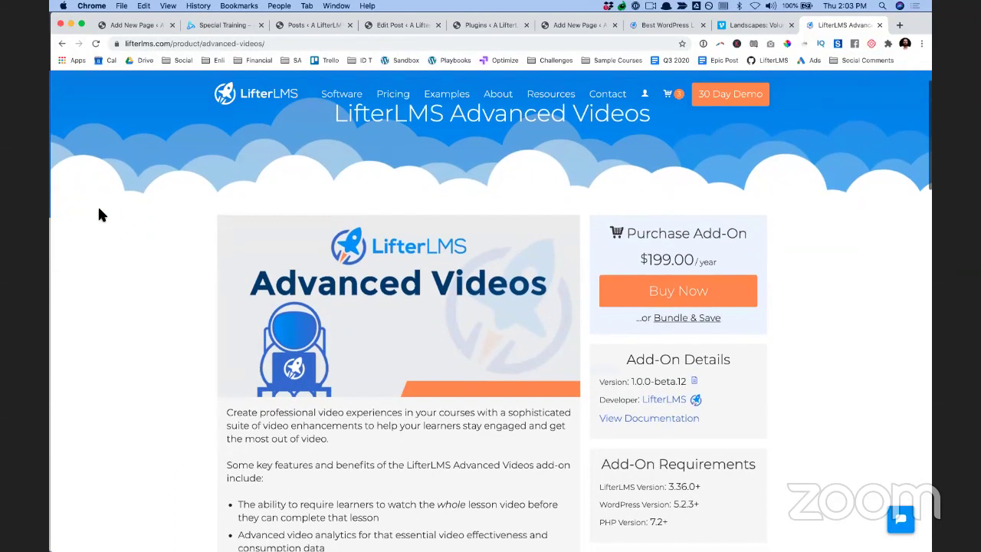
scroll(537, 255, "up", 1)
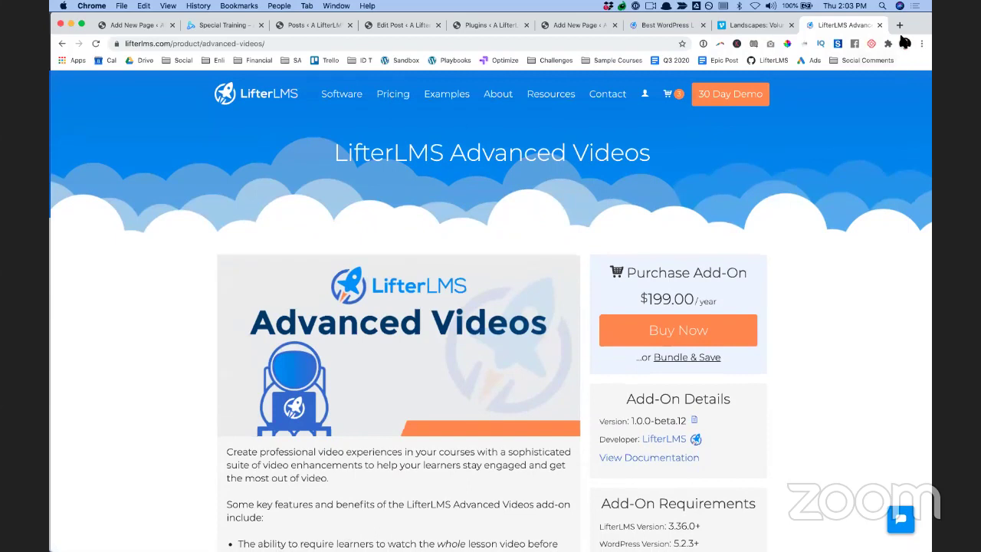
Return to the sandbox's open post editor and exit it to the list of all posts
left_click_drag(917, 27, 915, 57)
left_click(386, 52)
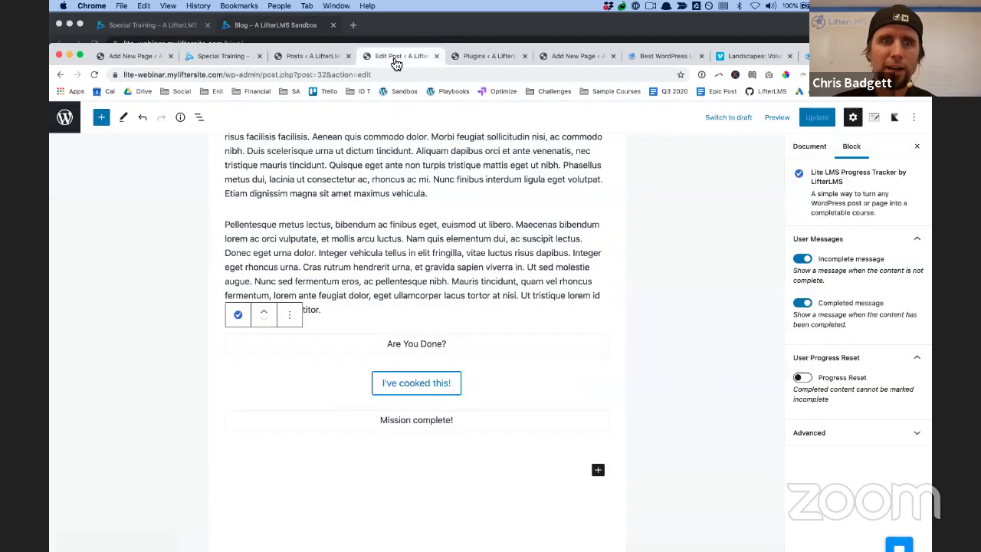
left_click_drag(915, 56, 915, 25)
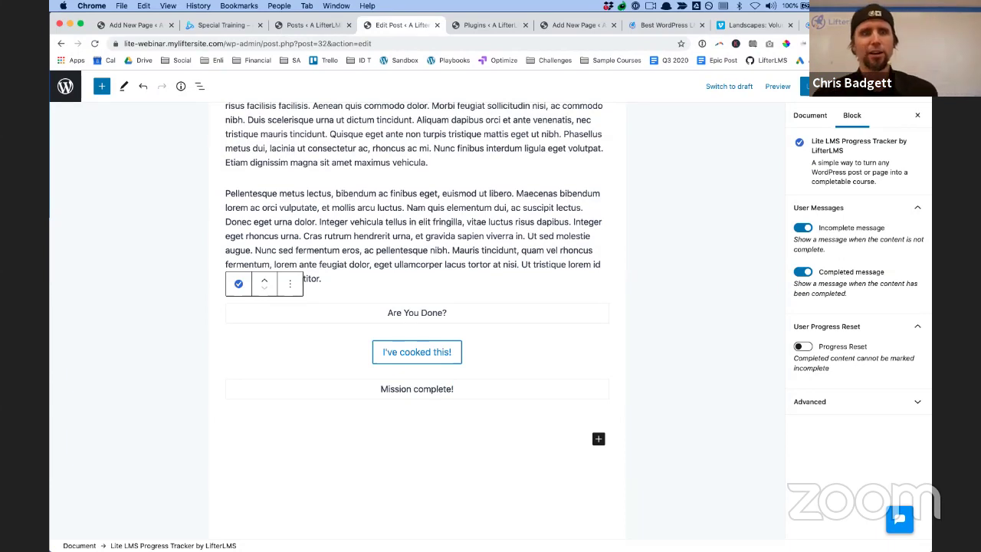
left_click(70, 89)
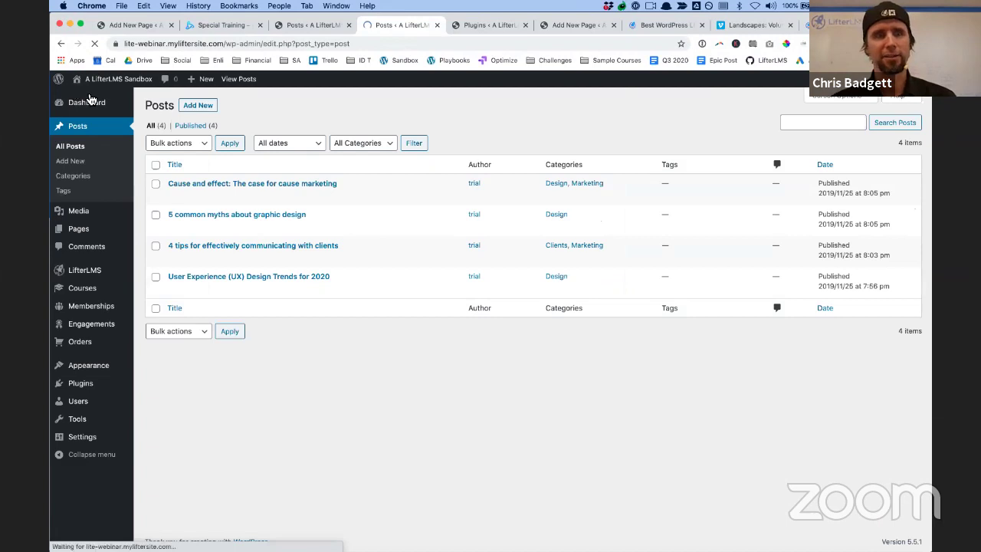
Open the sandbox's installed plugins and search them for "LifterLMS"
mouse_move(98, 276)
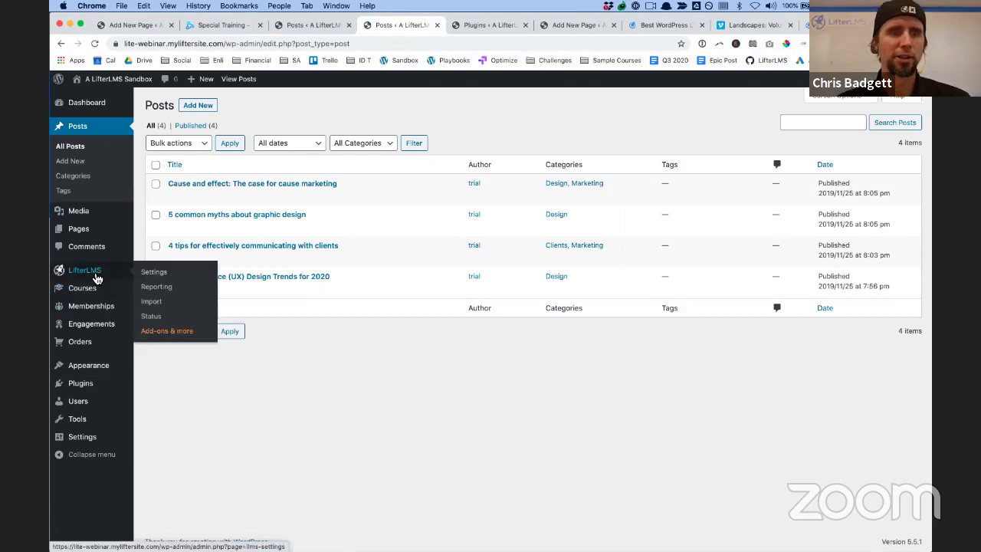
left_click(89, 387)
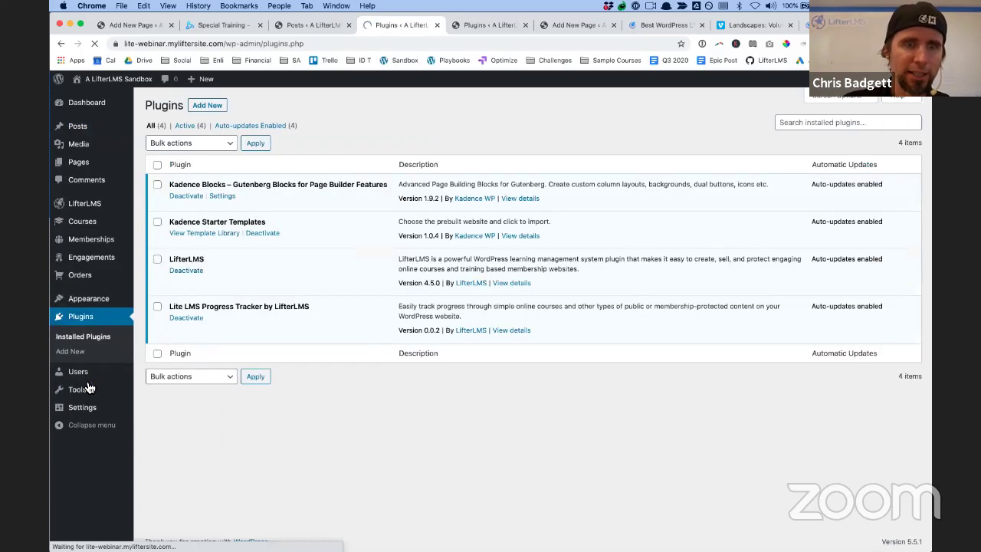
left_click(828, 123)
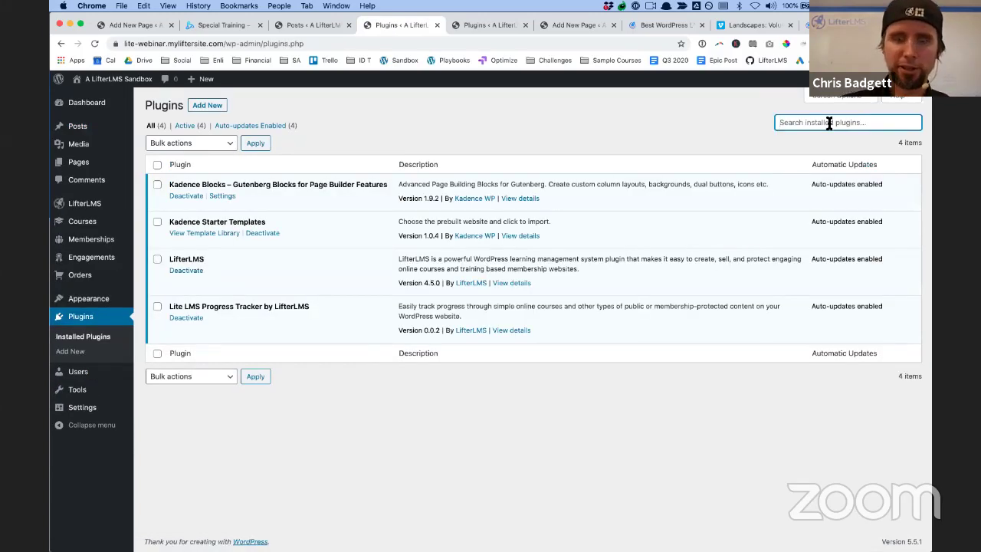
type("LifterLMS")
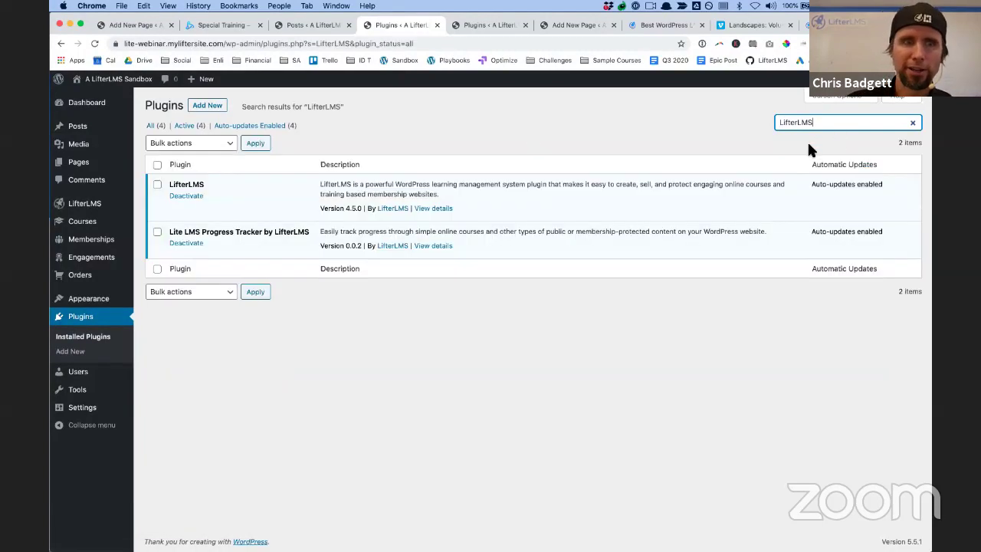
Search for "LifterLMS" among the plugins available to add and look over the matching plugins
left_click(205, 109)
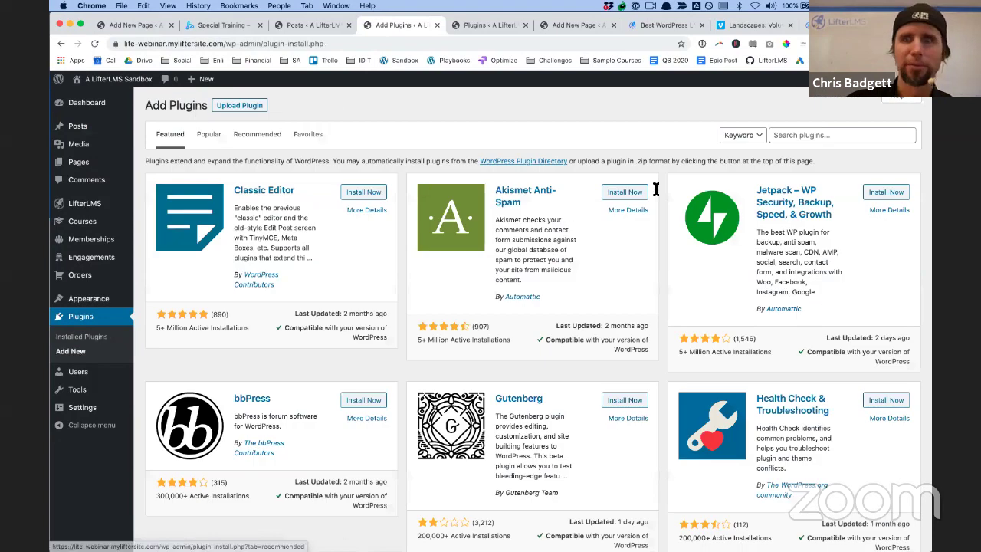
left_click(802, 138)
type("Lif")
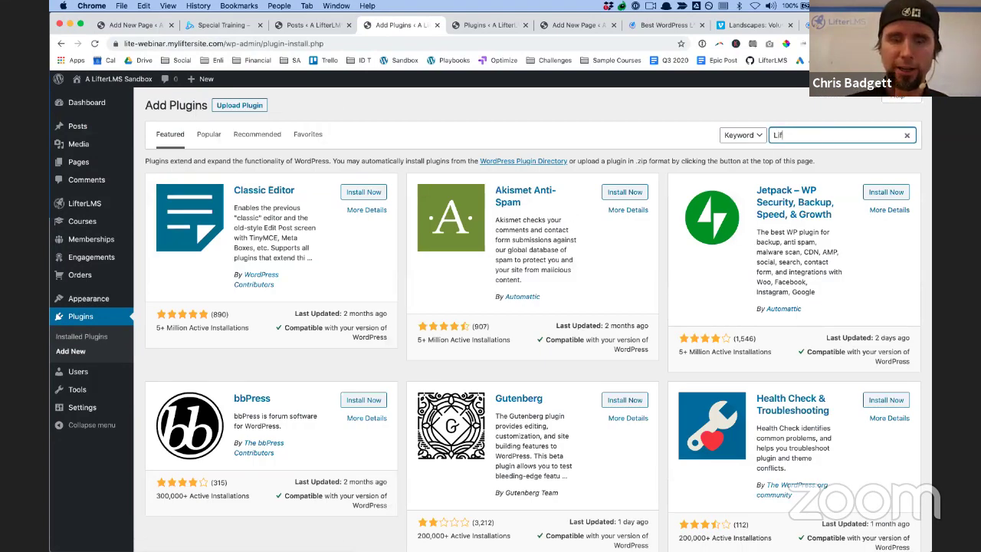
type("terLMS\\")
key("BackSpace")
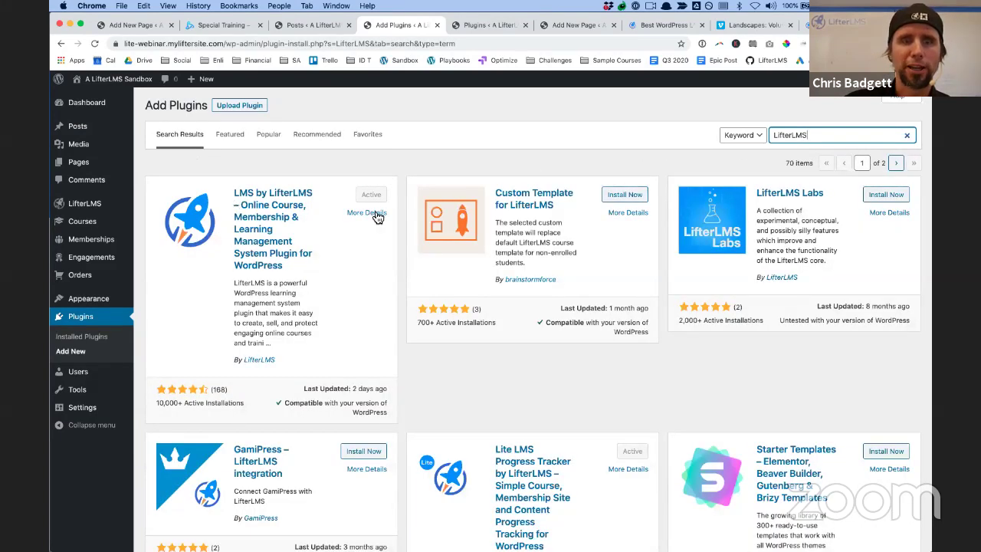
scroll(320, 227, "down", 1)
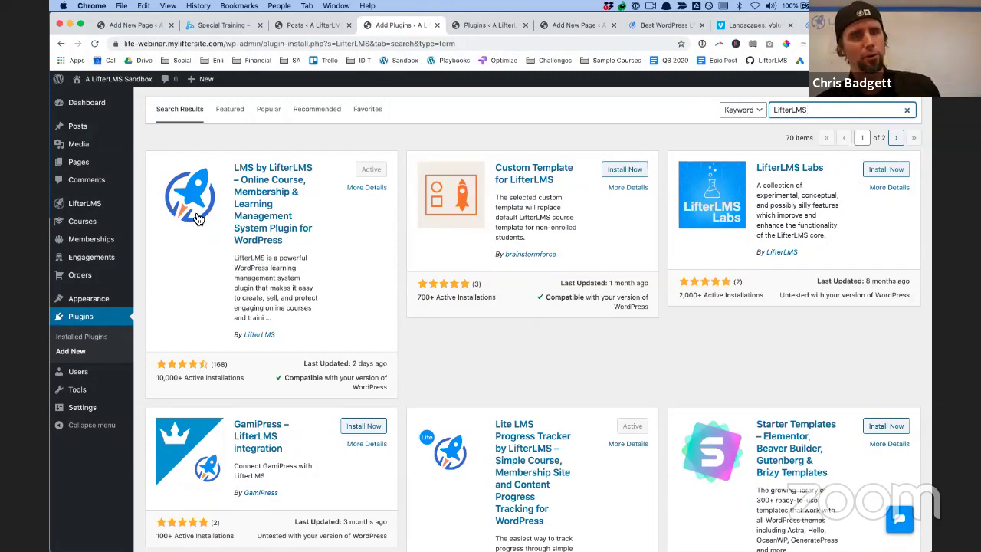
scroll(348, 252, "down", 1)
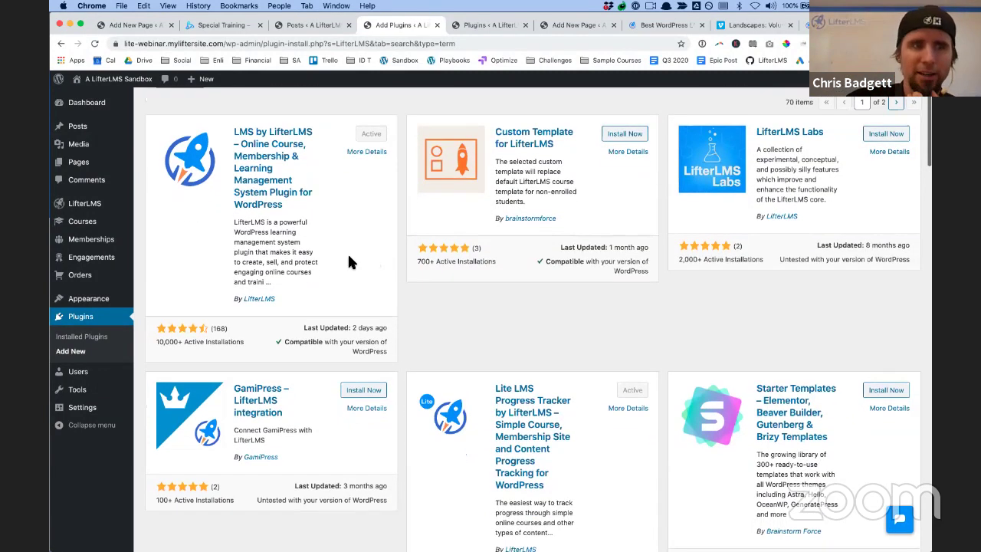
scroll(312, 208, "up", 2)
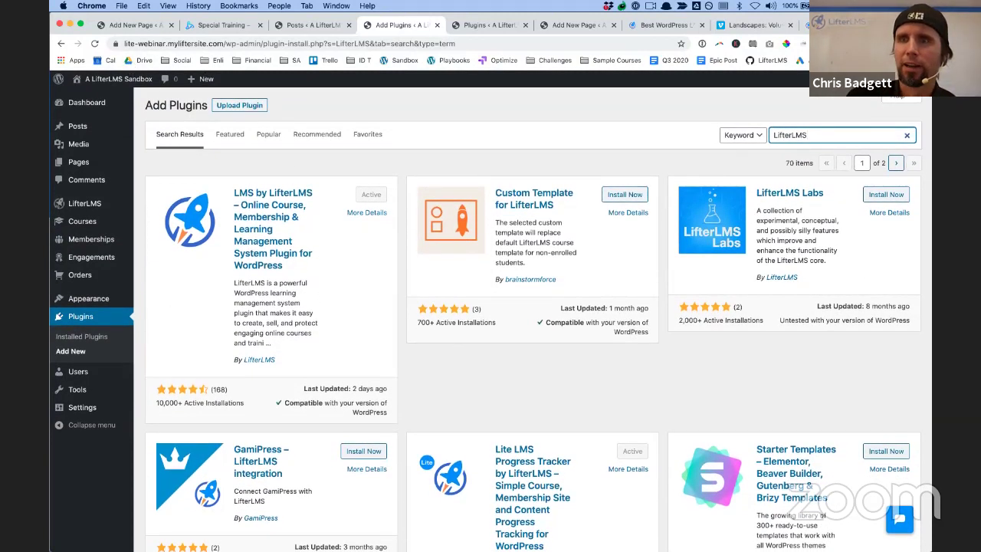
Return to the LifterLMS site's pricing page and review the bundles and the included LMS plugin features in the detailed comparison
left_click_drag(652, 18, 652, 51)
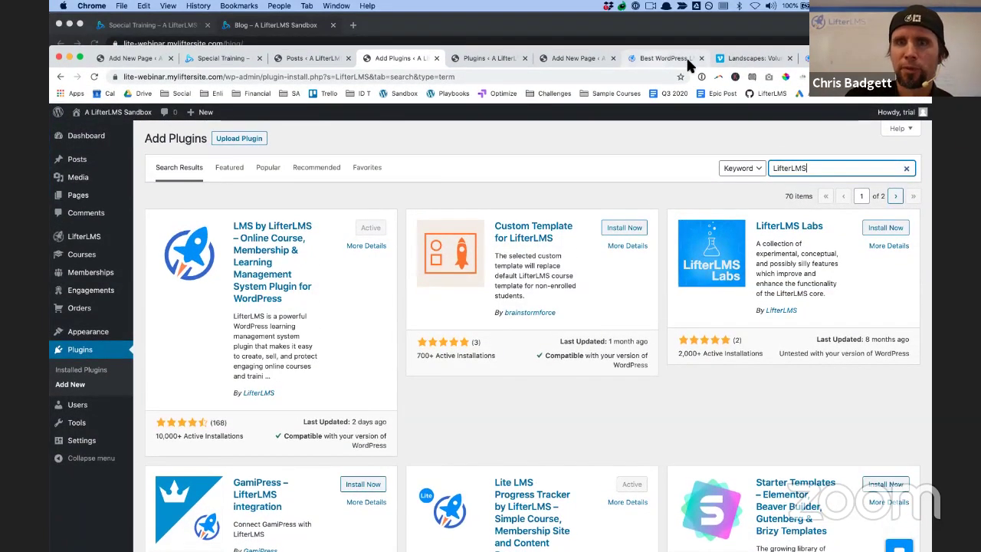
left_click(687, 61)
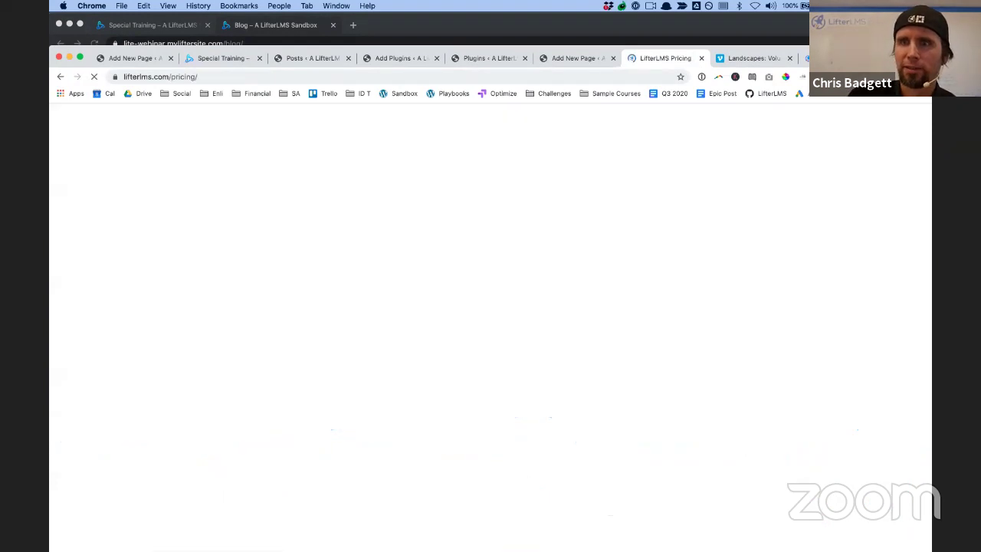
left_click_drag(866, 57, 868, 24)
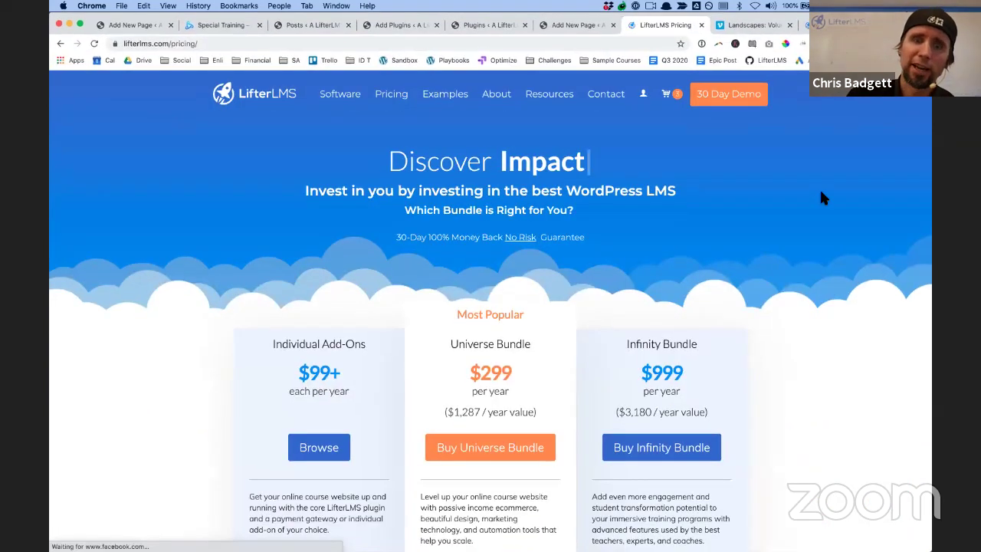
scroll(776, 267, "down", 10)
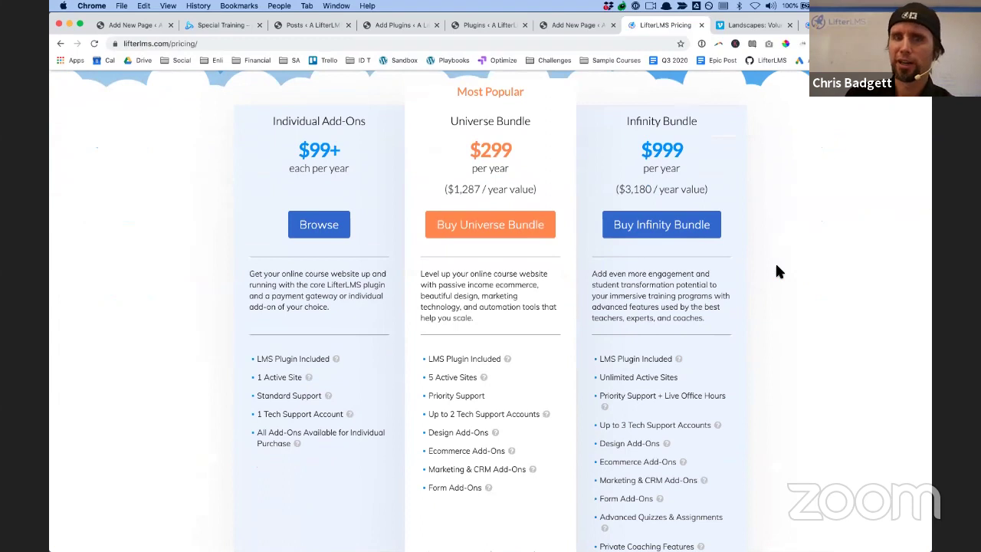
scroll(776, 266, "down", 12)
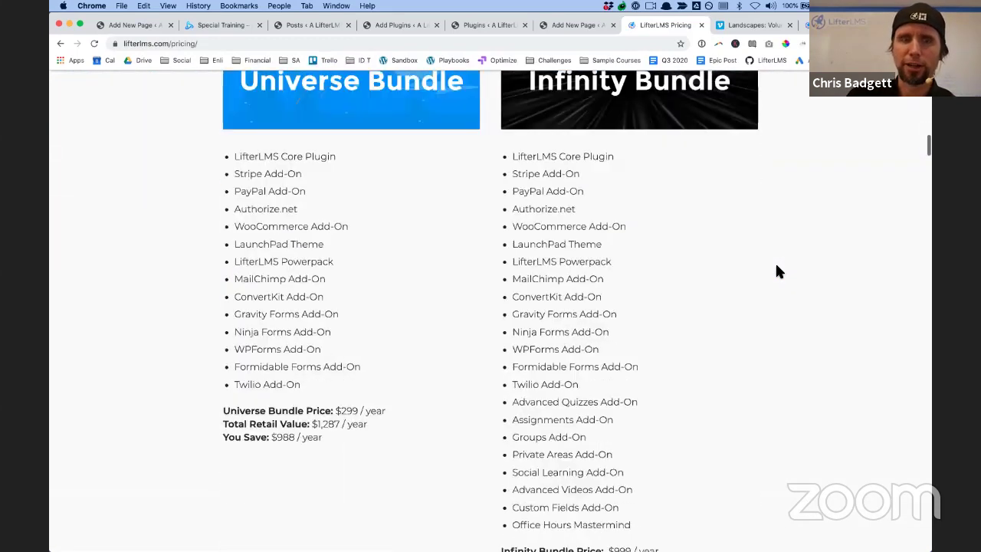
scroll(776, 267, "down", 15)
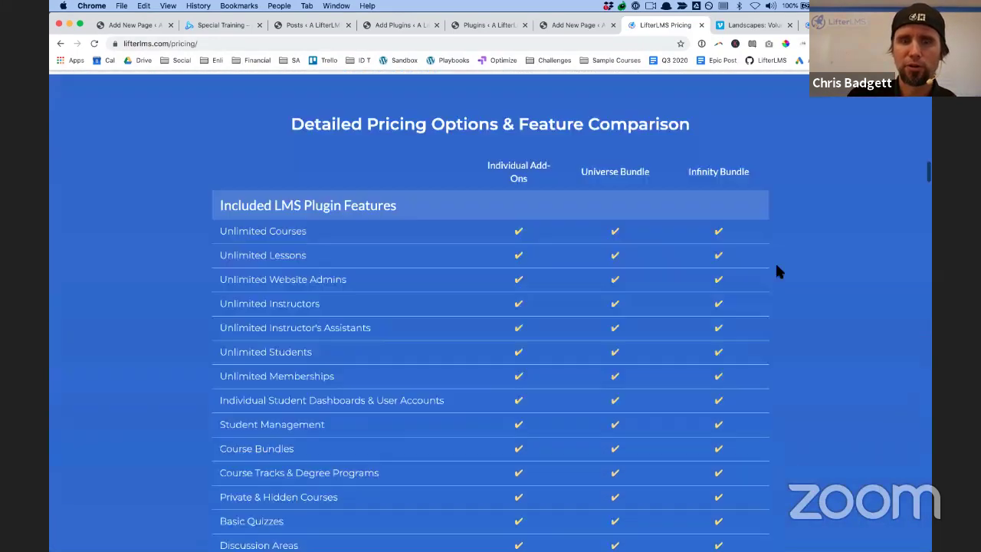
scroll(486, 160, "up", 4)
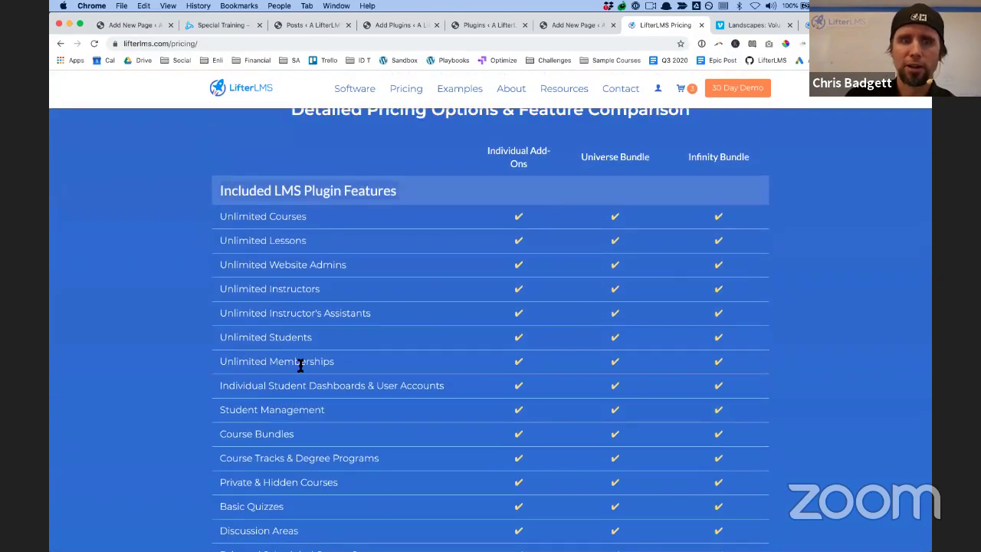
Review the remaining included LMS plugin features and the Automated Ecommerce Payment Gateways section of the comparison
scroll(295, 361, "down", 2)
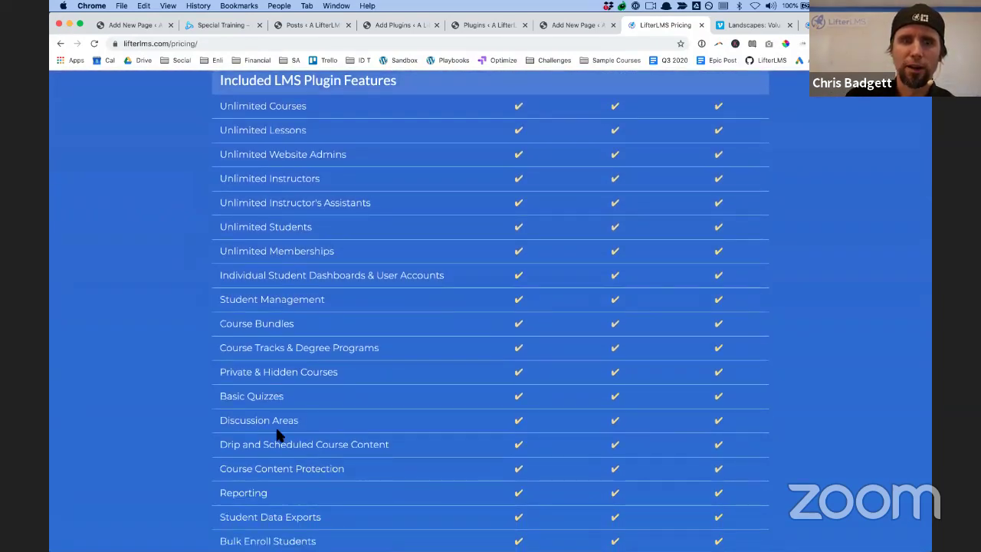
scroll(277, 435, "down", 8)
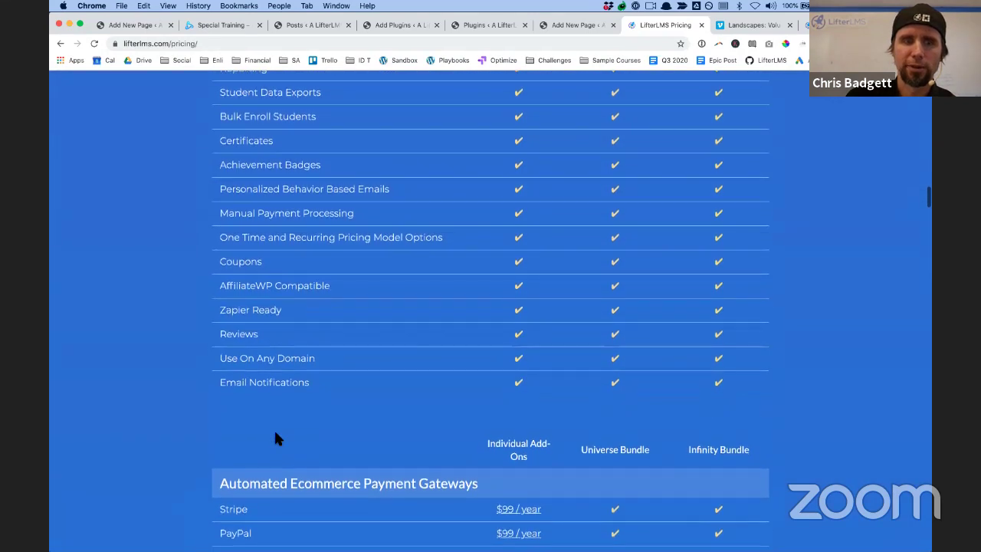
scroll(276, 437, "down", 3)
scroll(276, 436, "up", 2)
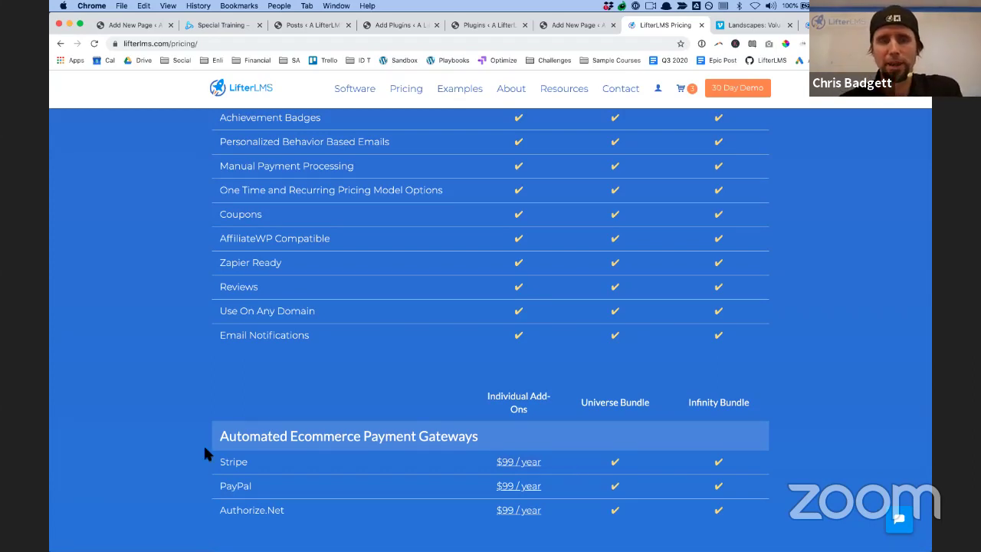
left_click_drag(262, 459, 190, 460)
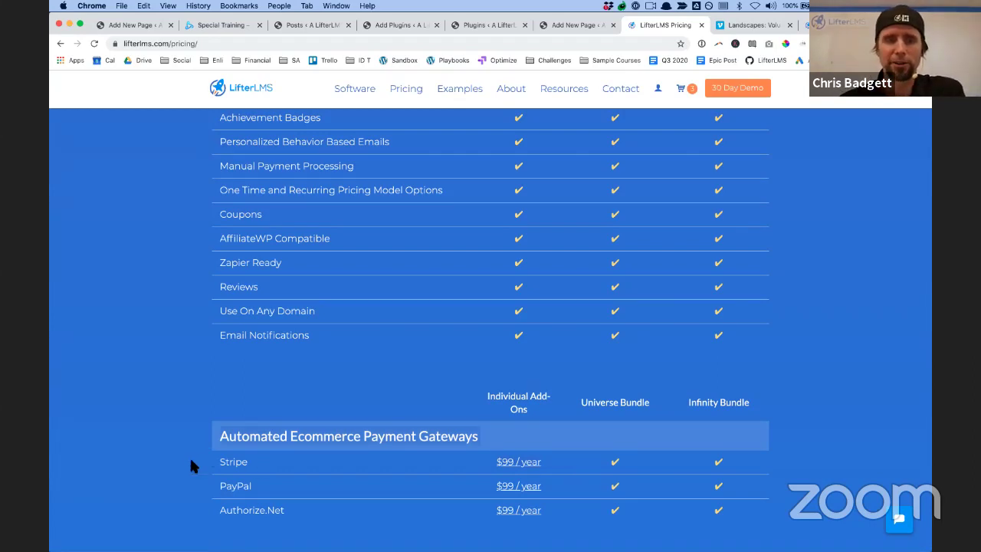
left_click(400, 391)
Return to the bundle breakdown and highlight the Universe Bundle's included items from LaunchPad Theme to the WPForms add-on
scroll(400, 392, "up", 15)
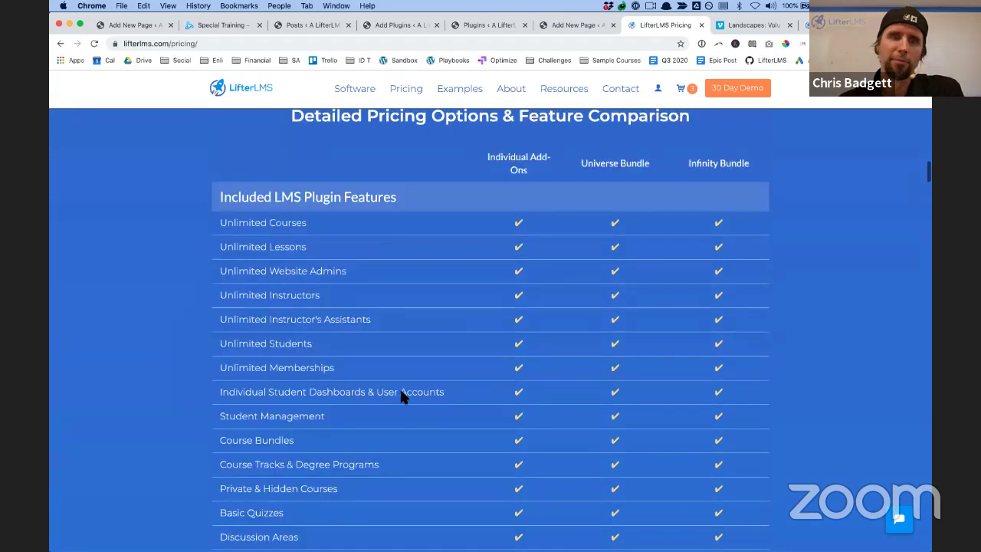
scroll(401, 396, "up", 4)
scroll(394, 390, "down", 2)
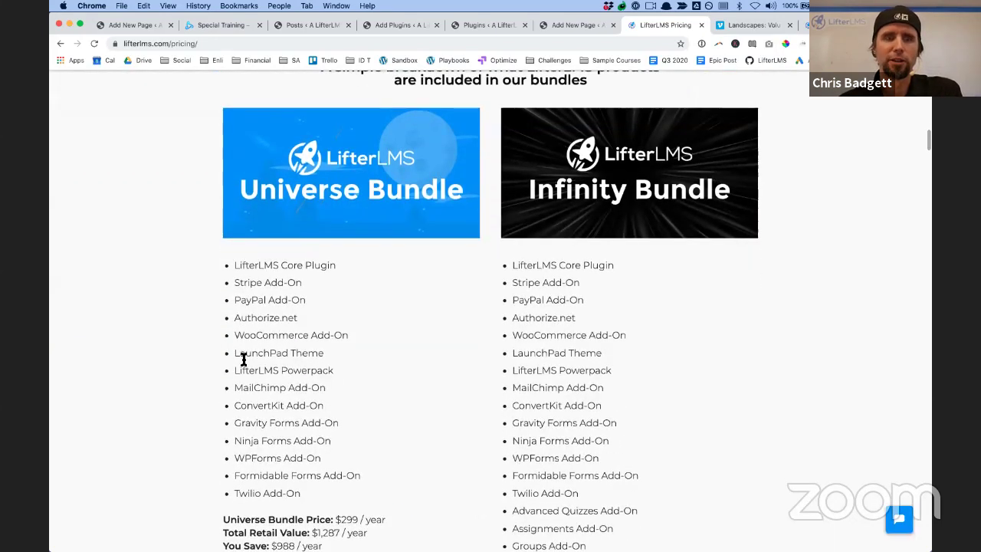
left_click_drag(245, 354, 305, 460)
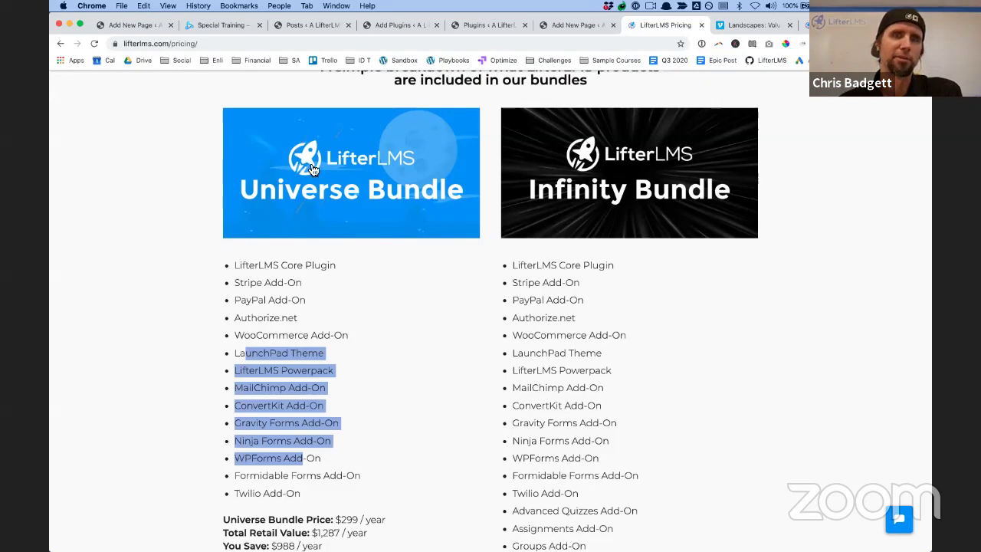
scroll(607, 288, "up", 2)
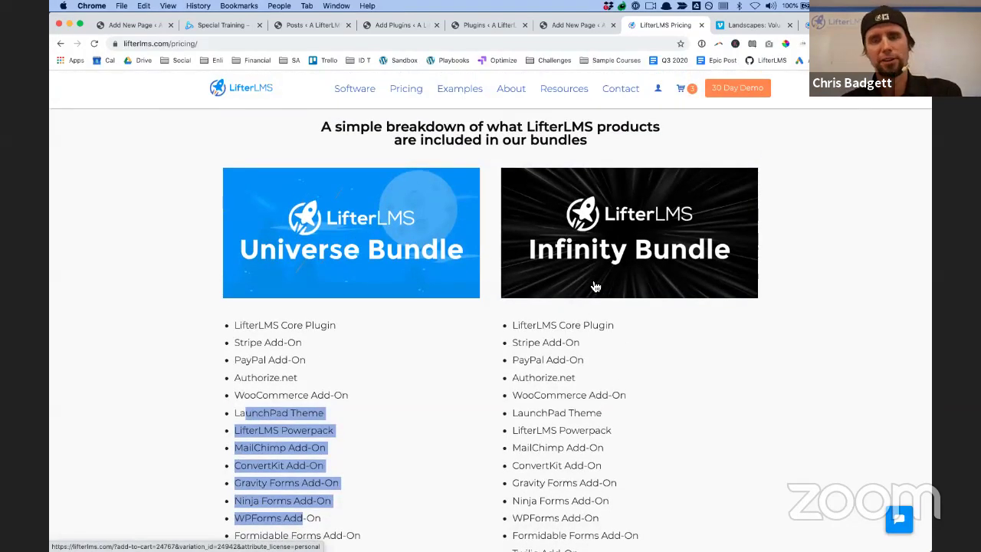
Examine the detailed comparison's marketing, forms, text messaging, quizzing, assignment, coaching and social learning sections, and return to the pricing page's bundle prices
scroll(595, 286, "down", 12)
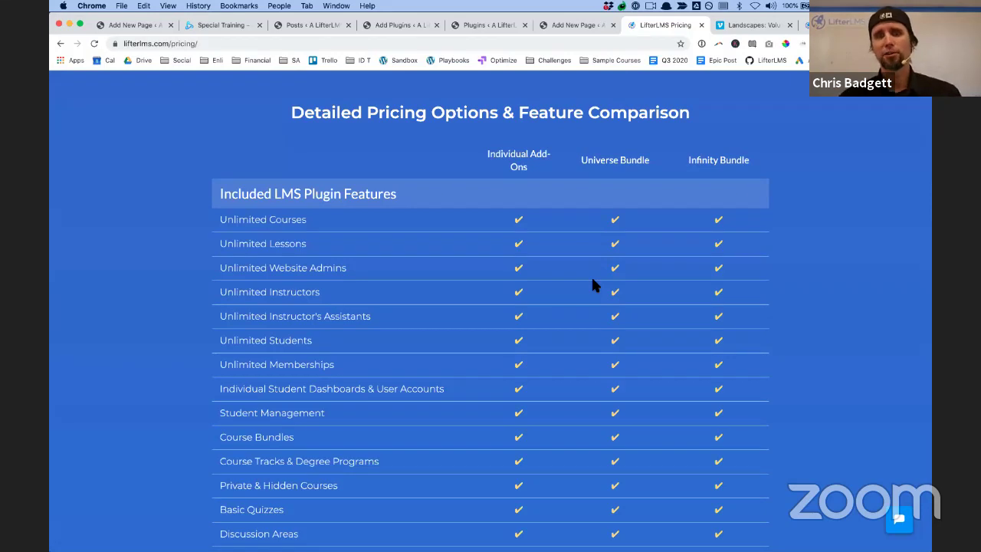
scroll(592, 280, "down", 6)
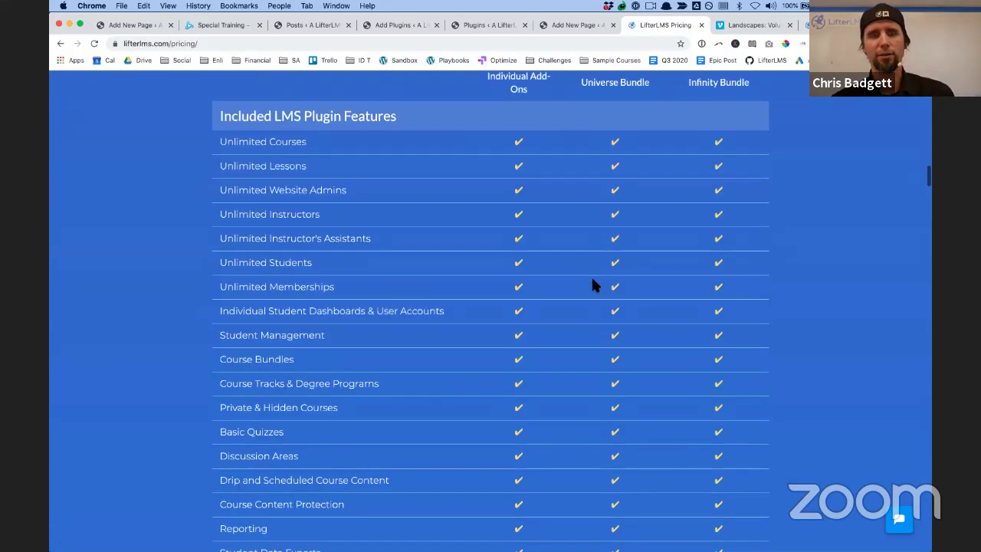
scroll(592, 281, "down", 10)
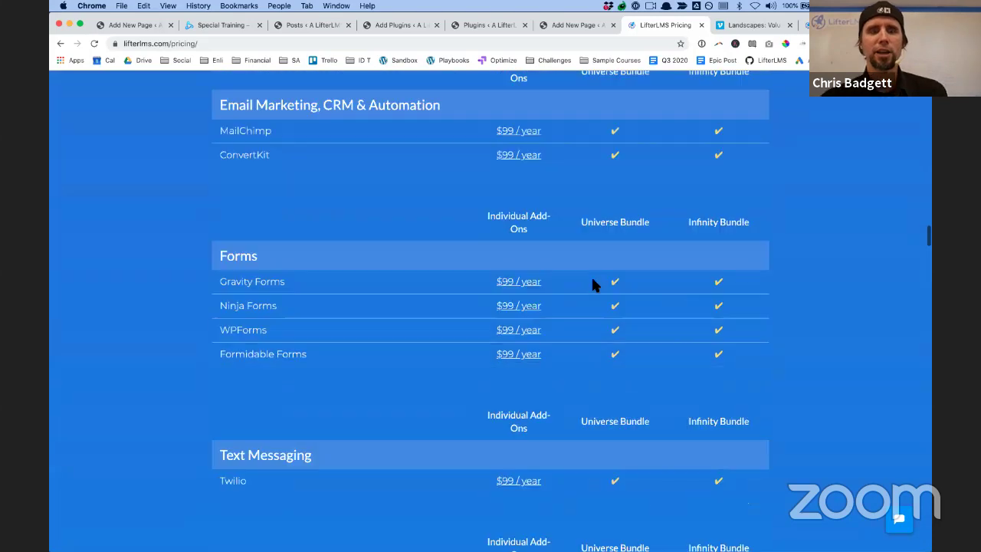
scroll(283, 357, "down", 4)
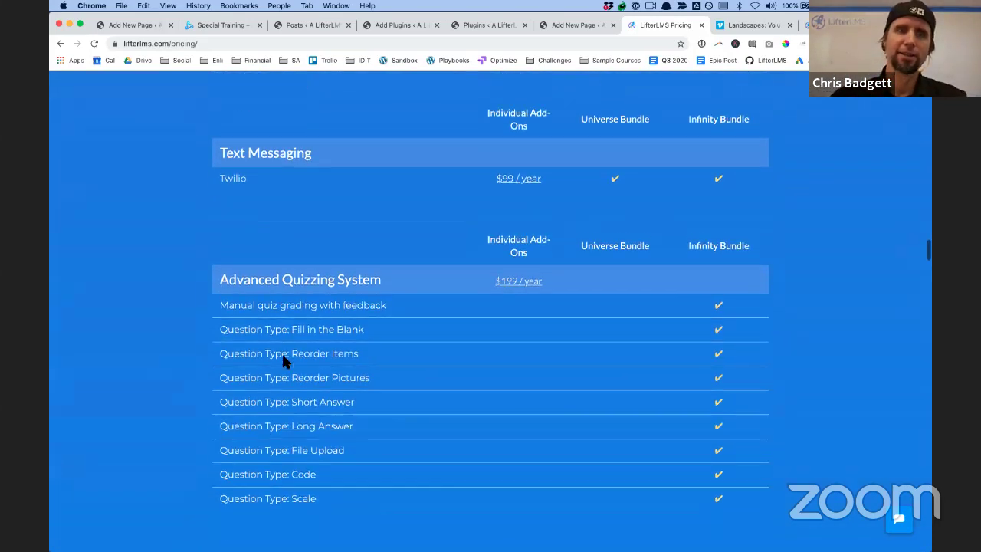
scroll(282, 357, "down", 2)
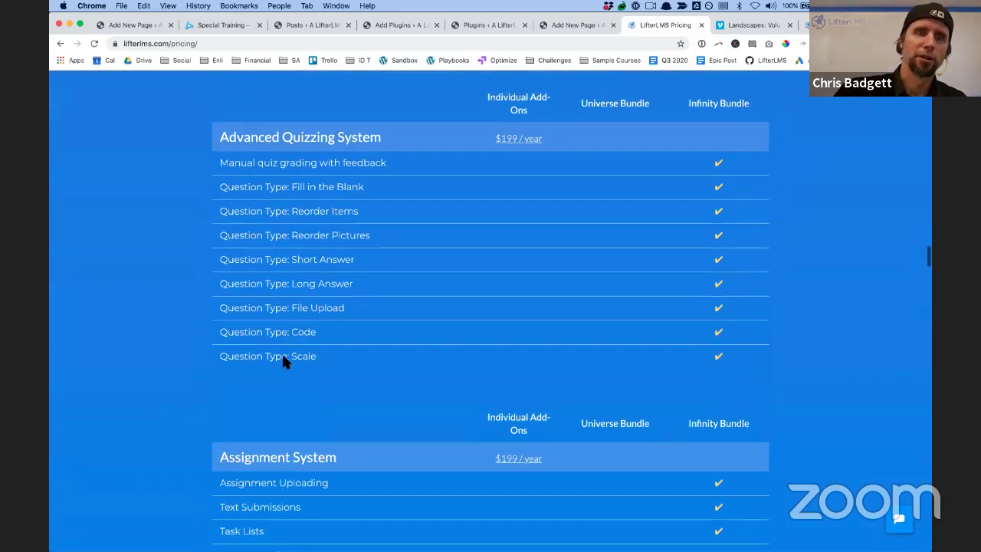
scroll(283, 361, "down", 5)
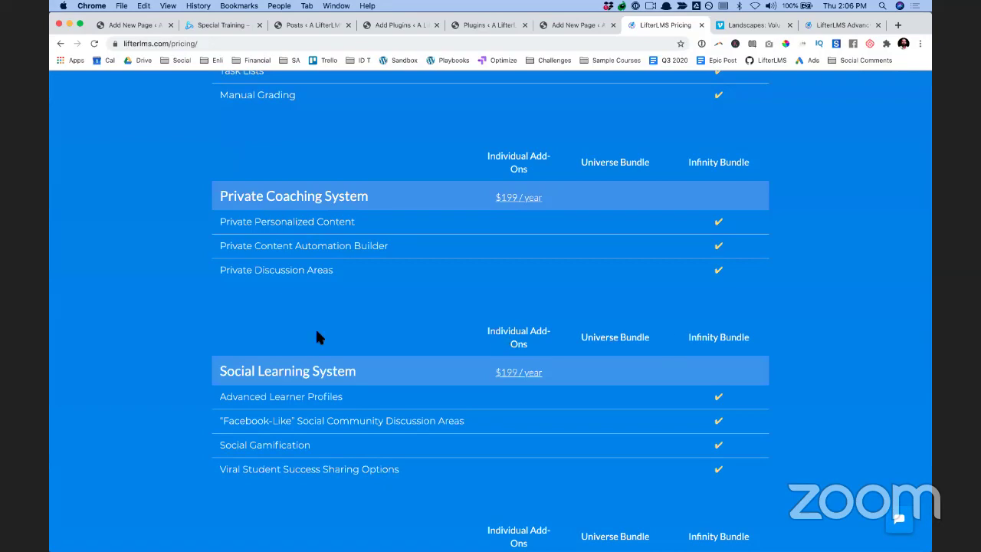
scroll(274, 294, "up", 5)
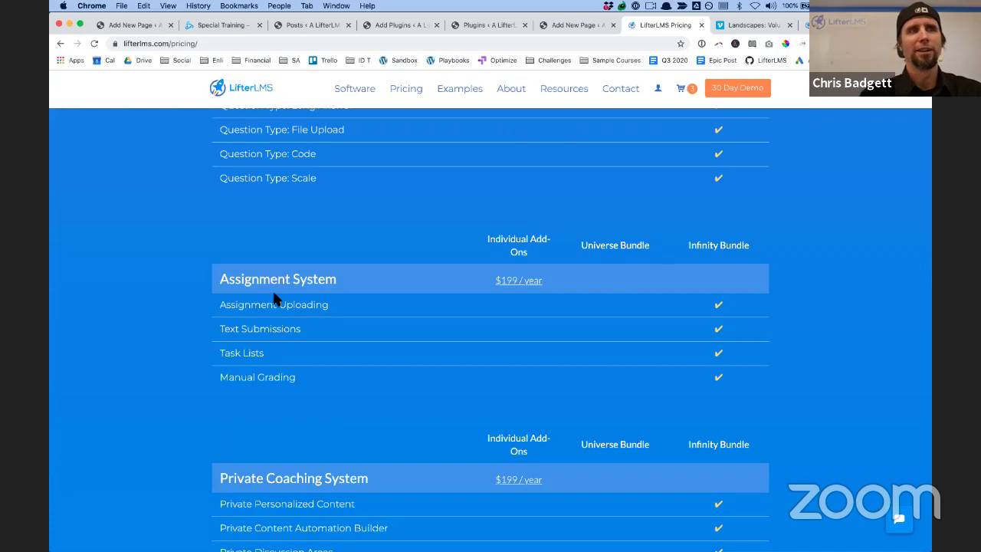
scroll(274, 298, "up", 10)
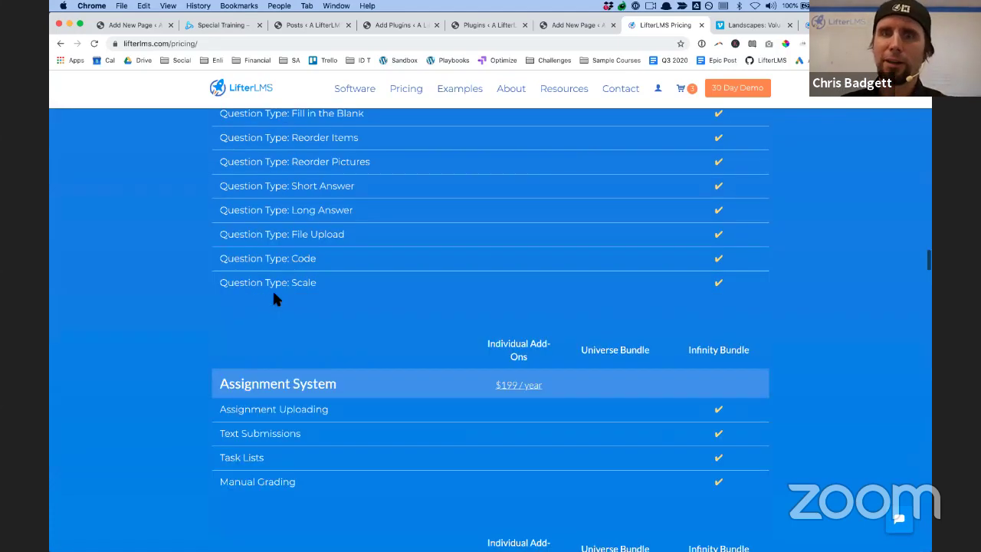
scroll(273, 295, "up", 20)
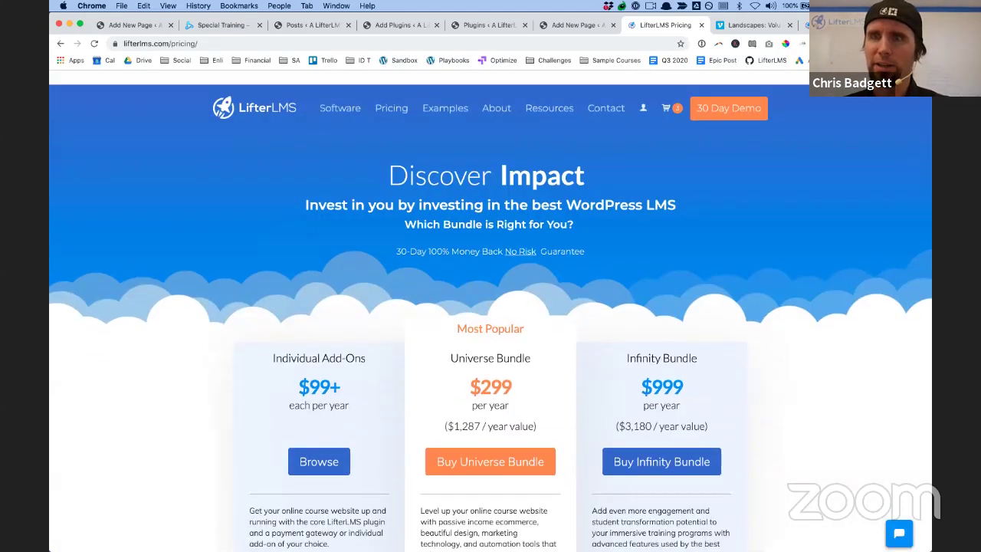
Search Google for "litelmsprogress tracker" in a new browser tab
left_click_drag(483, 15, 483, 50)
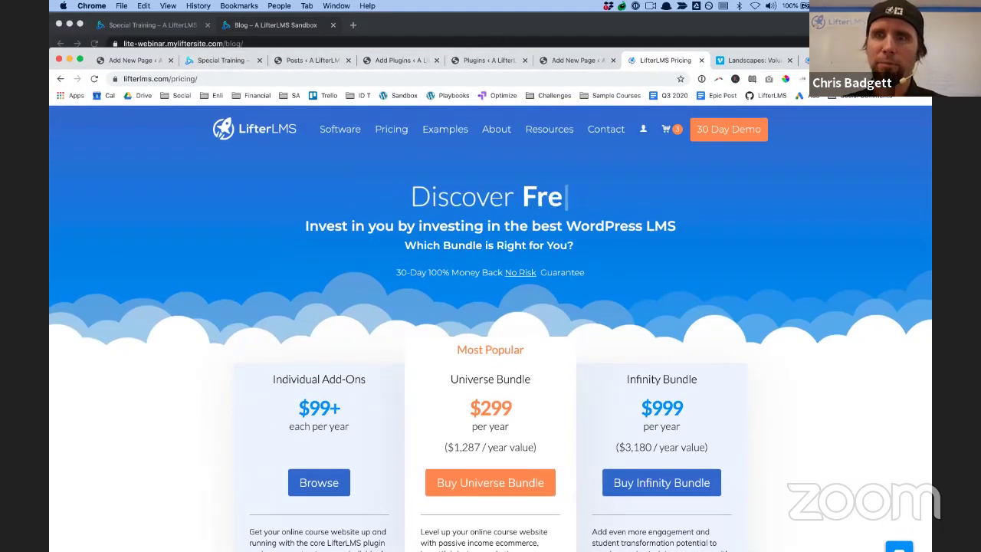
key("super+t")
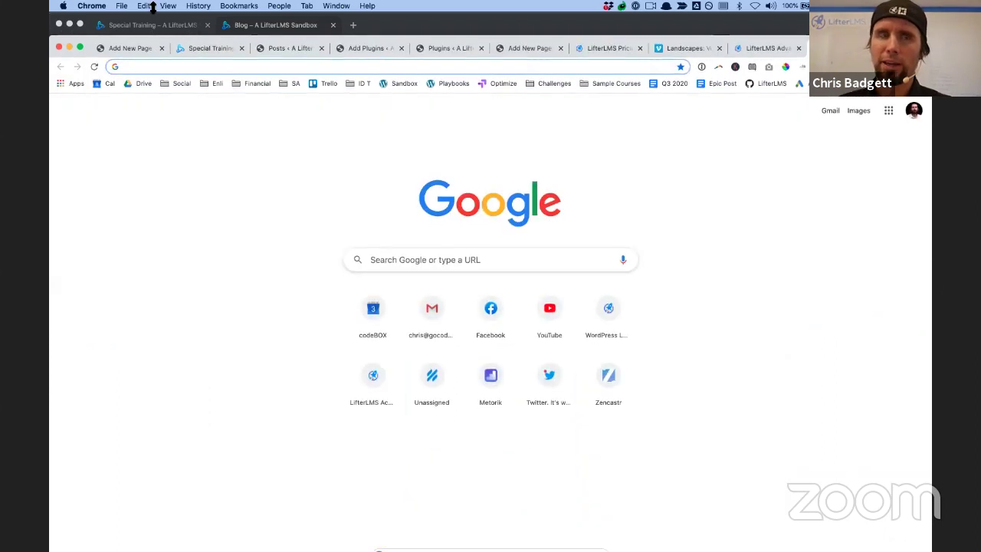
left_click(138, 70)
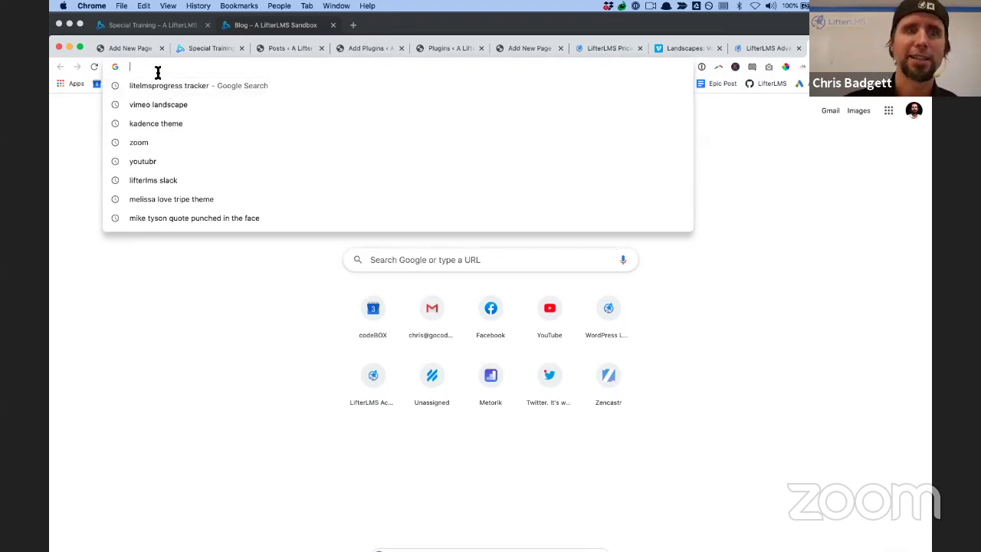
type("litel")
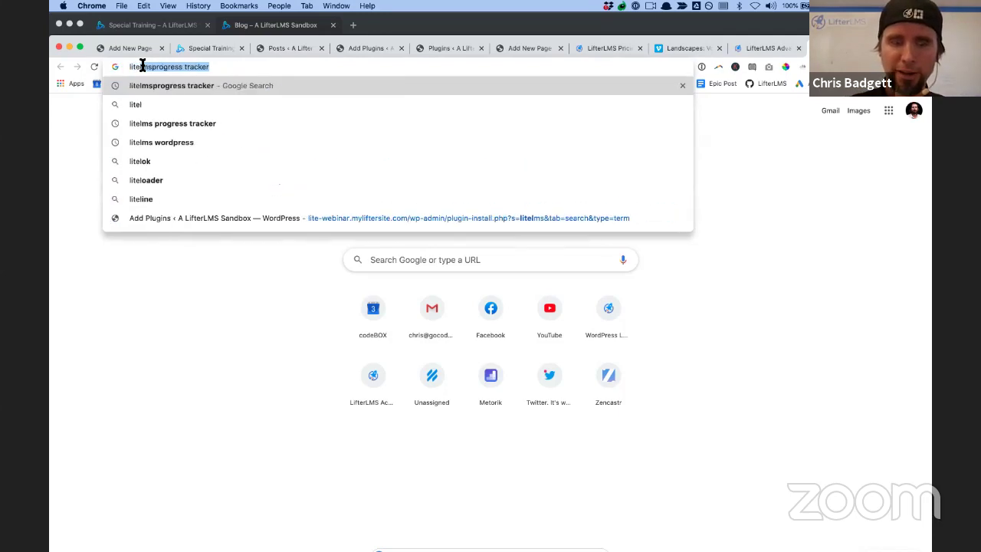
type("mspro")
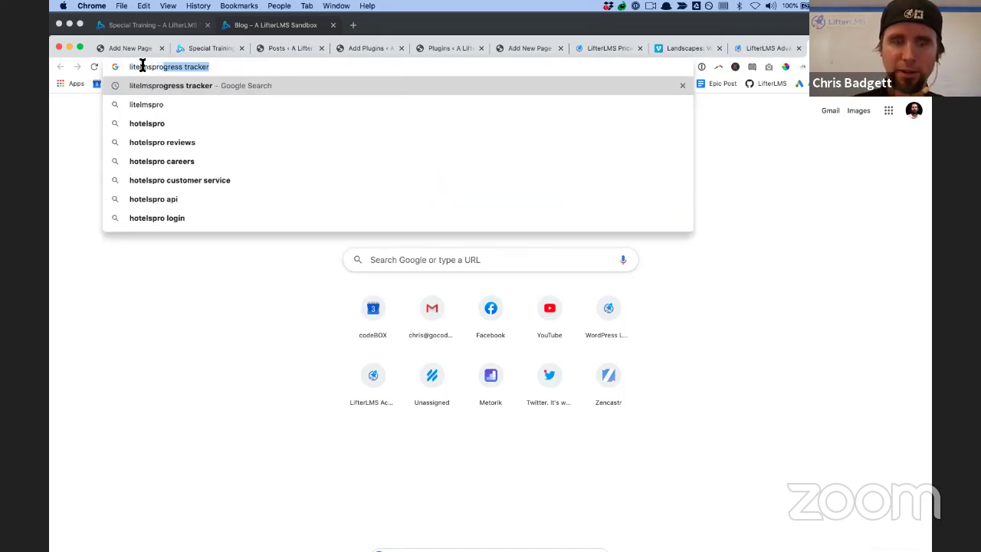
type("gress tracke")
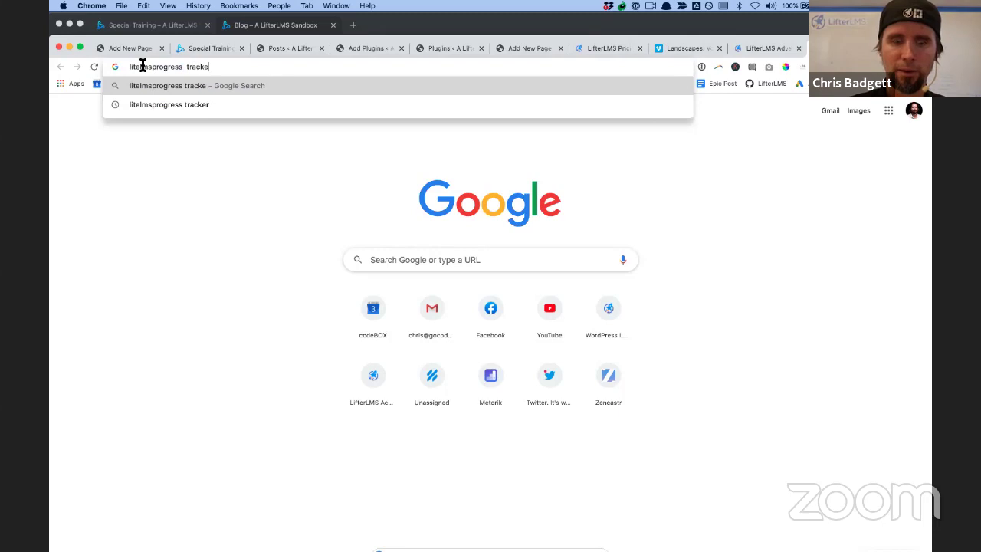
type("r")
key("Return")
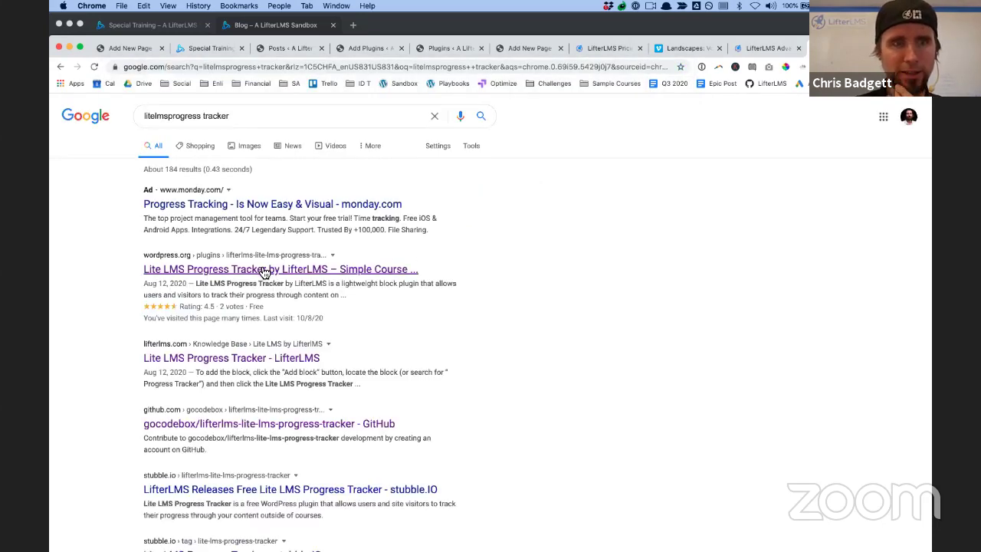
Open the Lite LMS Progress Tracker plugin page on WordPress.org and review its description, use cases and ratings
left_click(266, 272)
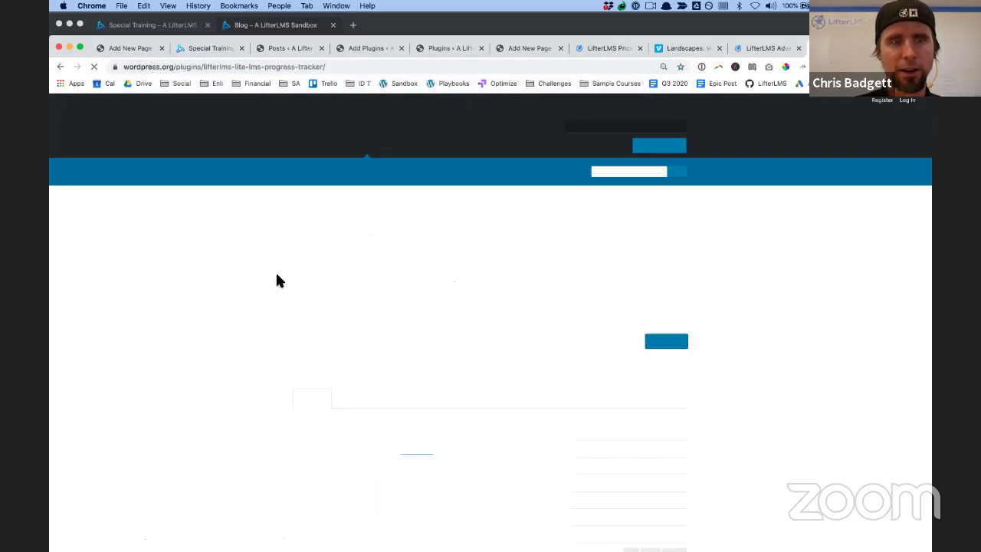
scroll(641, 460, "down", 5)
scroll(641, 466, "down", 2)
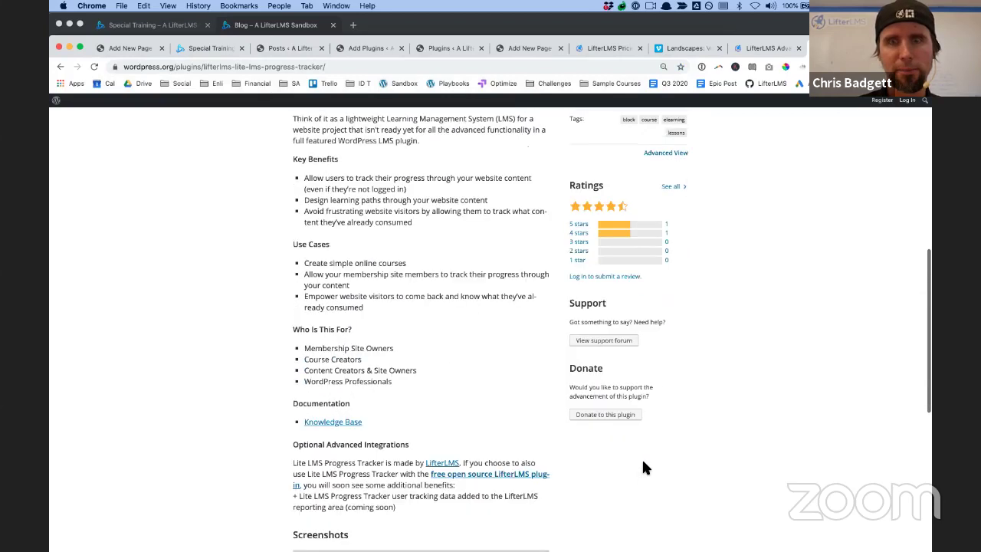
scroll(628, 386, "up", 3)
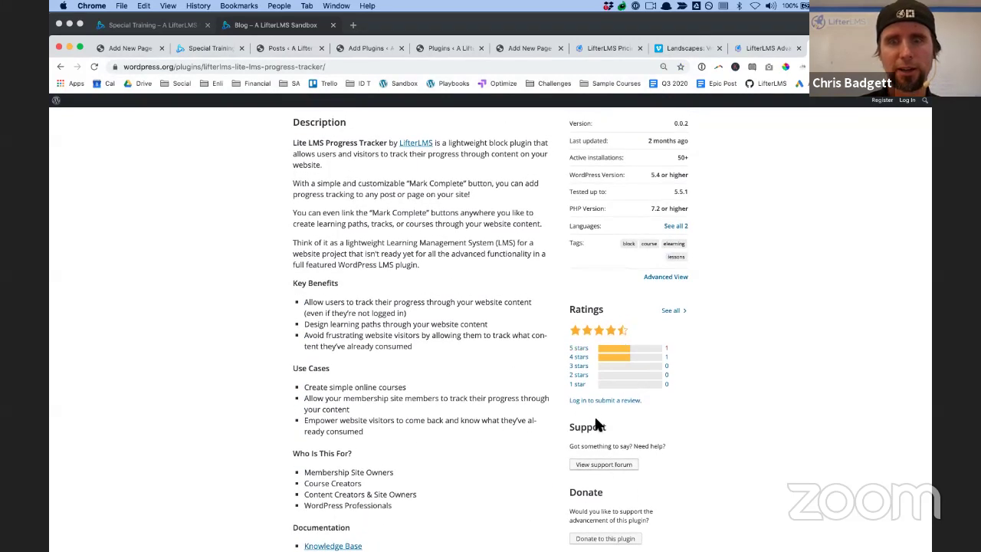
scroll(606, 437, "up", 4)
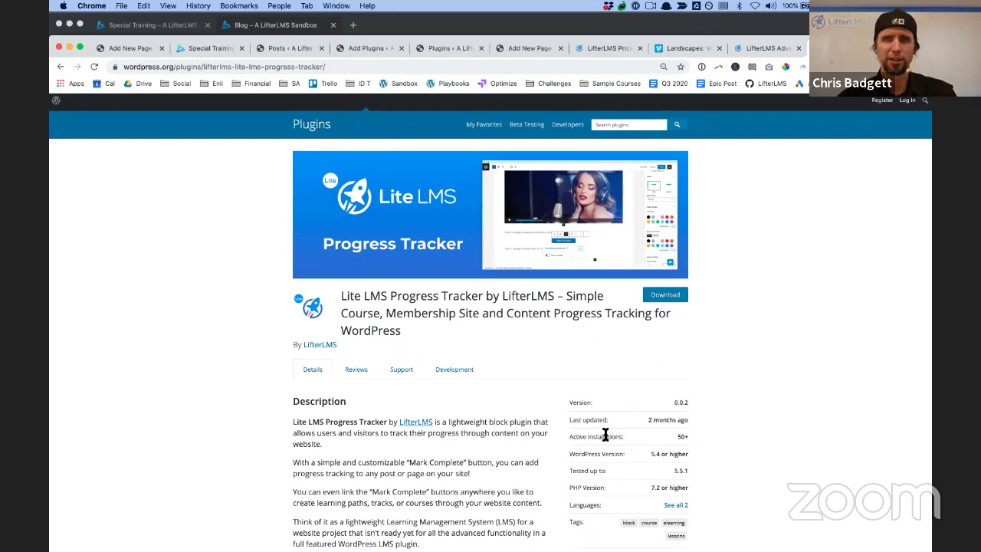
Switch to the open LifterLMS Advanced Videos product page and look over the add-on
left_click(754, 46)
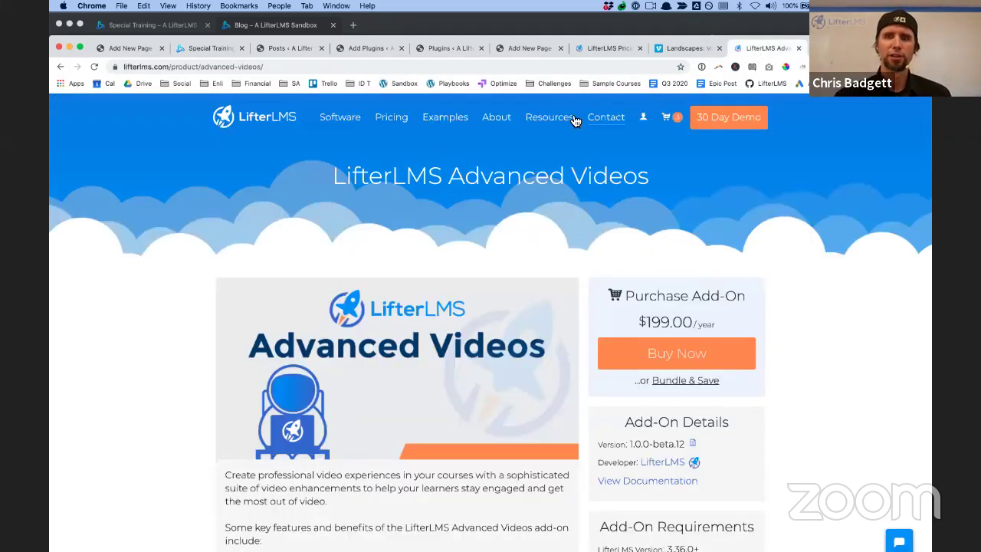
mouse_move(670, 125)
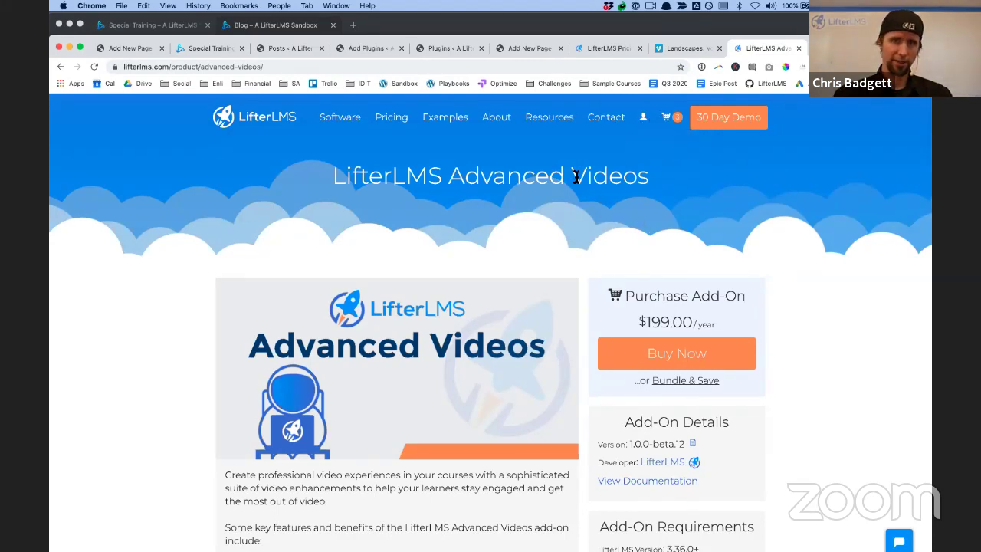
mouse_move(858, 48)
left_mouse_down()
mouse_move(858, 24)
mouse_move(858, 60)
left_mouse_up()
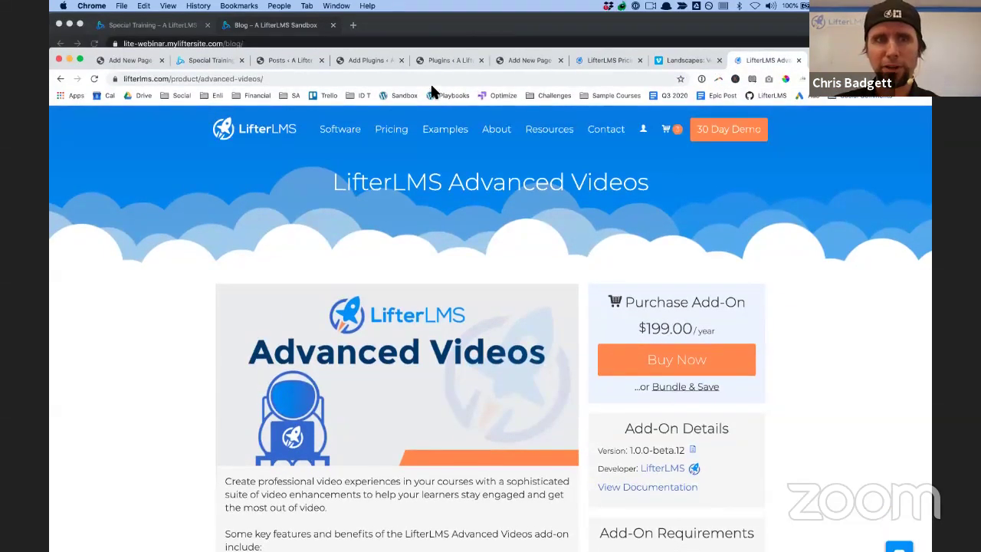
Go back to the WordPress sandbox and start a new LifterLMS course titled "Webinar"
left_click(376, 60)
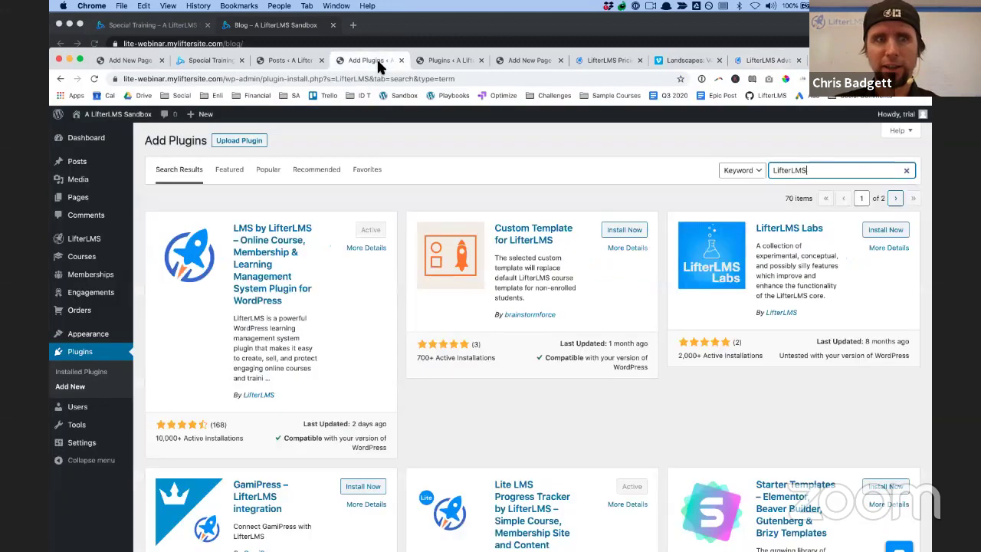
left_click(94, 257)
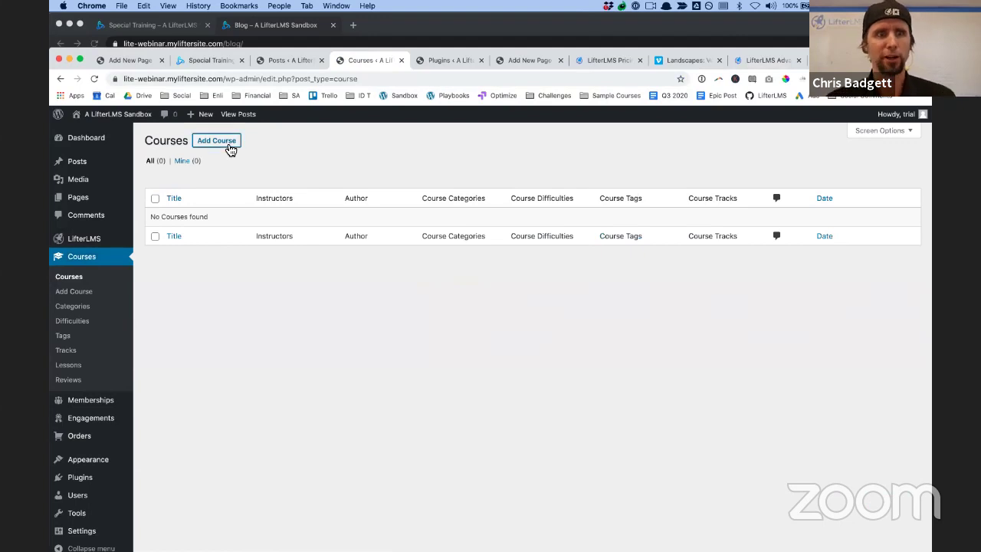
left_click(229, 146)
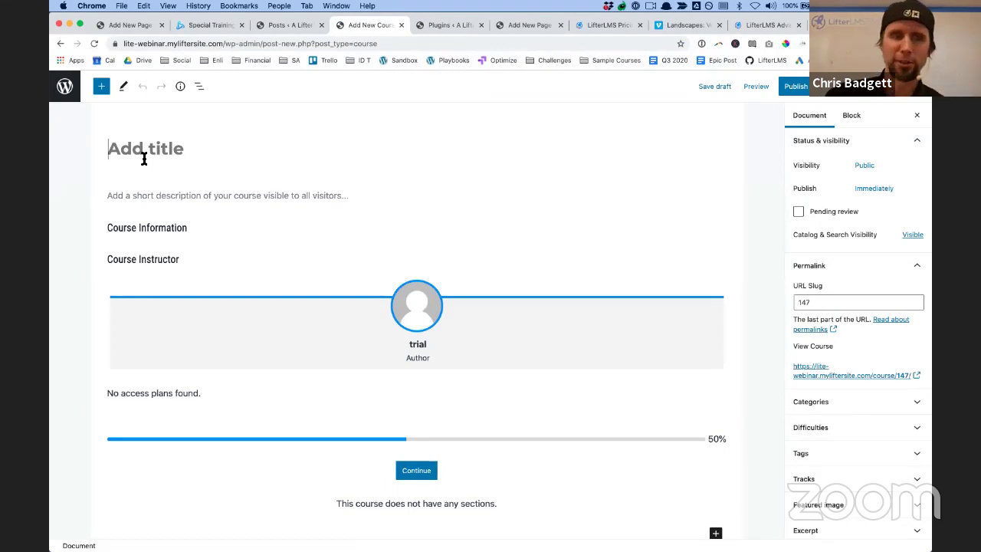
type("Webinar")
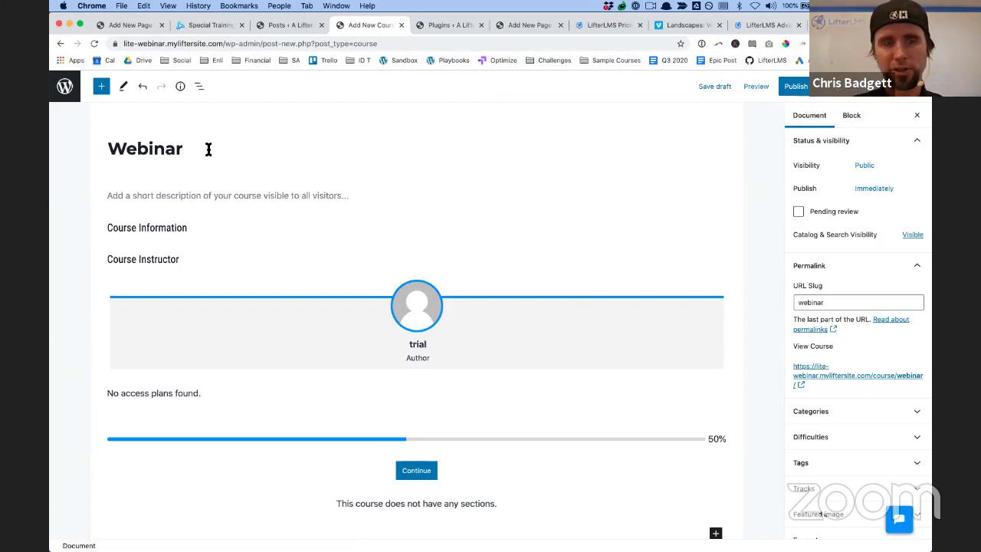
Change the course title to "Webinars", publish the course and close the publishing confirmation
type("s")
left_click(203, 195)
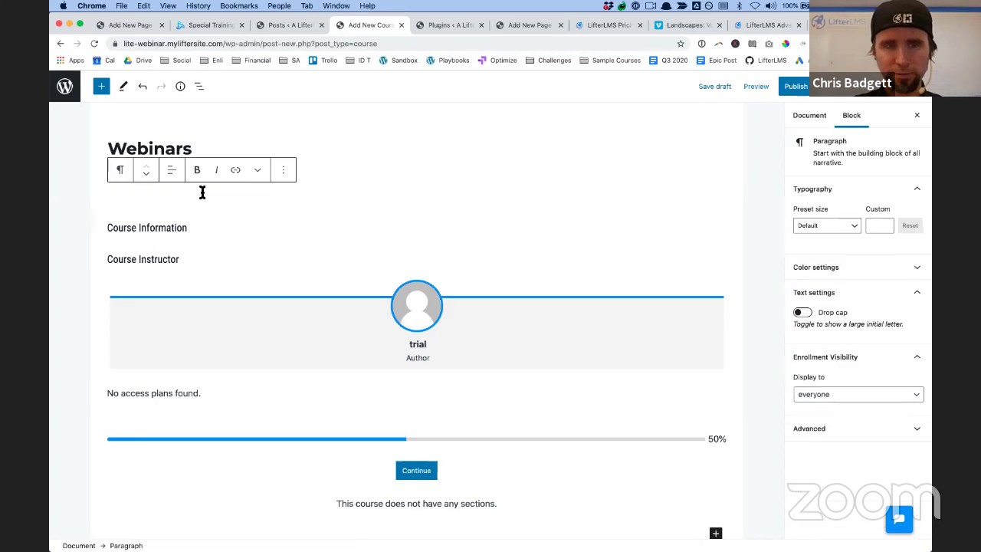
left_click(796, 90)
left_click(796, 90)
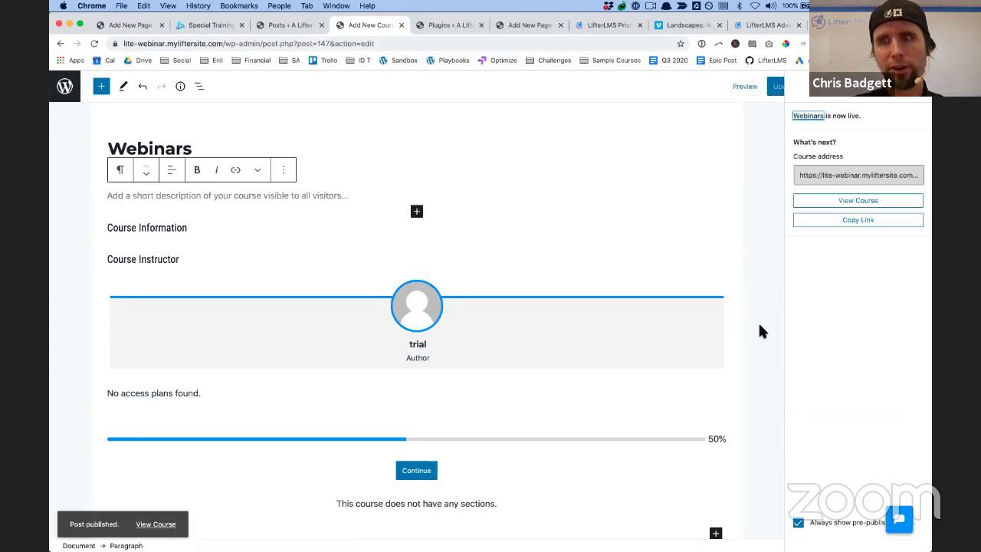
scroll(758, 343, "down", 2)
left_click(921, 102)
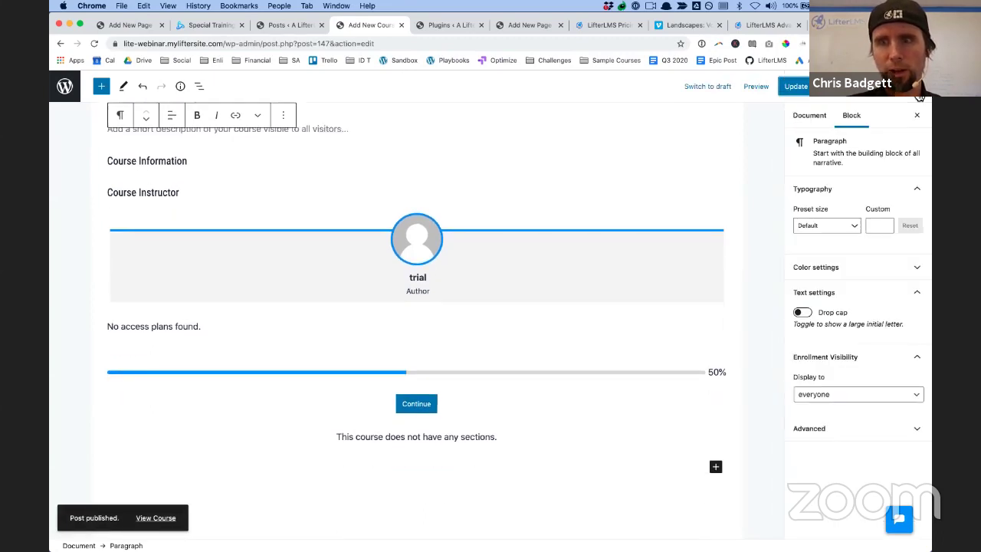
Launch the Course Builder from the Webinars course's document settings
left_click(818, 120)
scroll(851, 350, "down", 5)
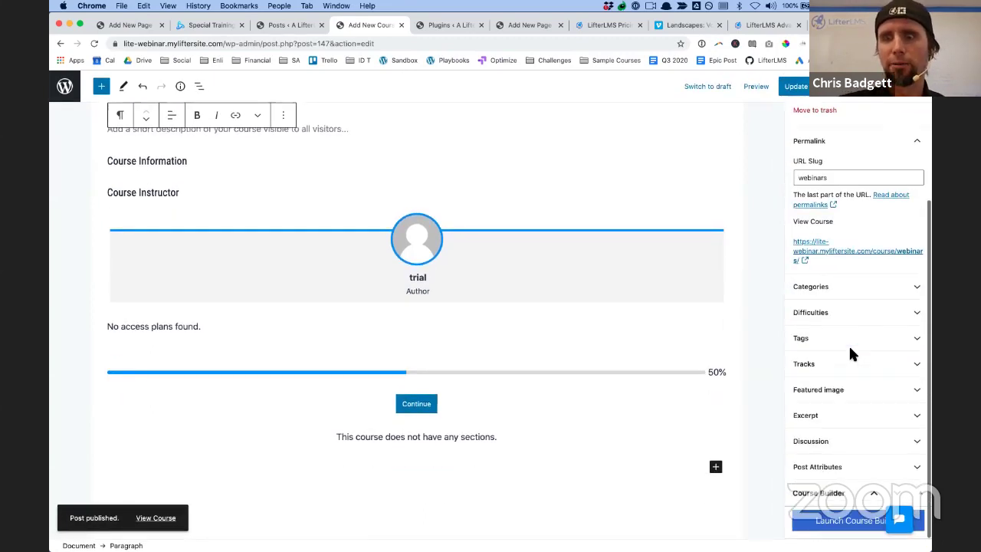
left_click(842, 523)
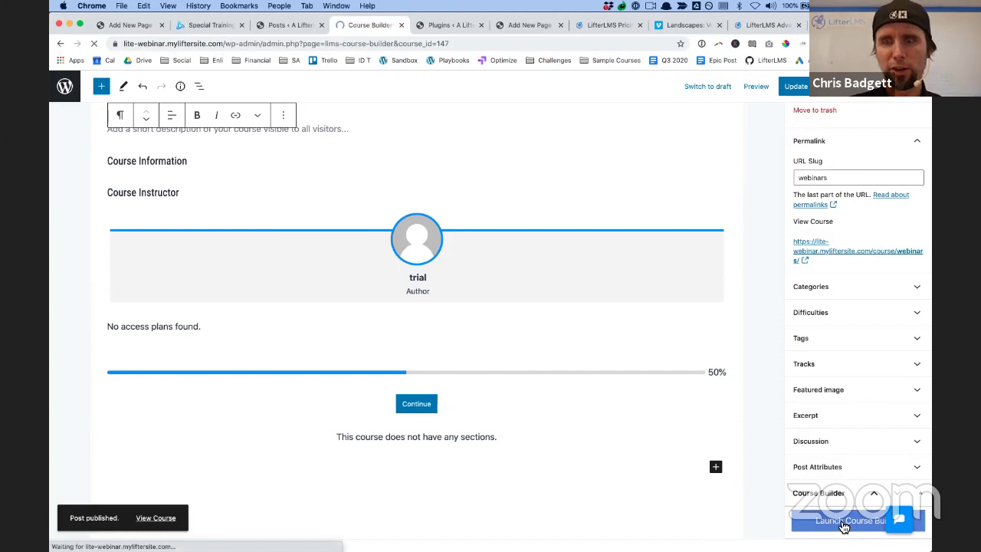
Add a first section to the Webinars course and name it "Sales and Marketing"
left_click(797, 136)
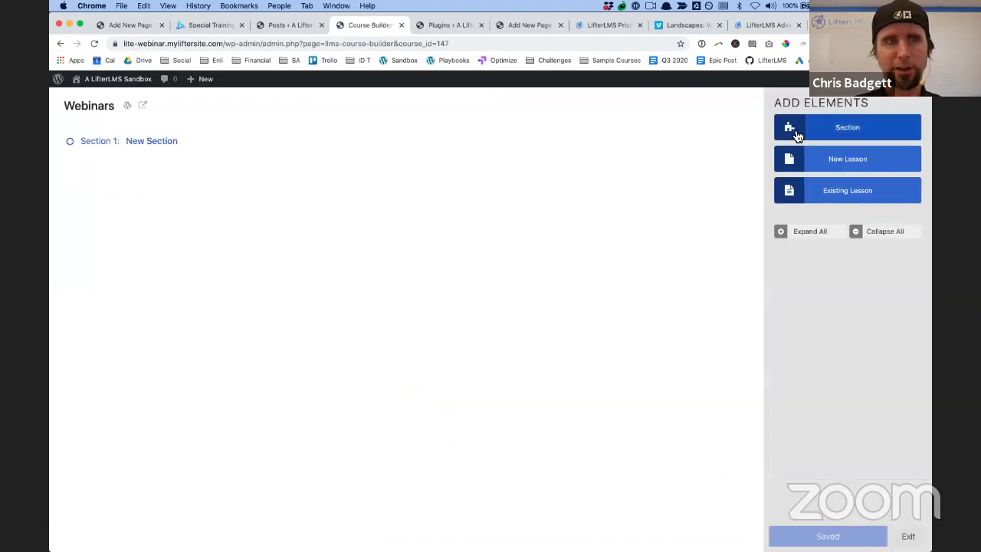
left_click(155, 142)
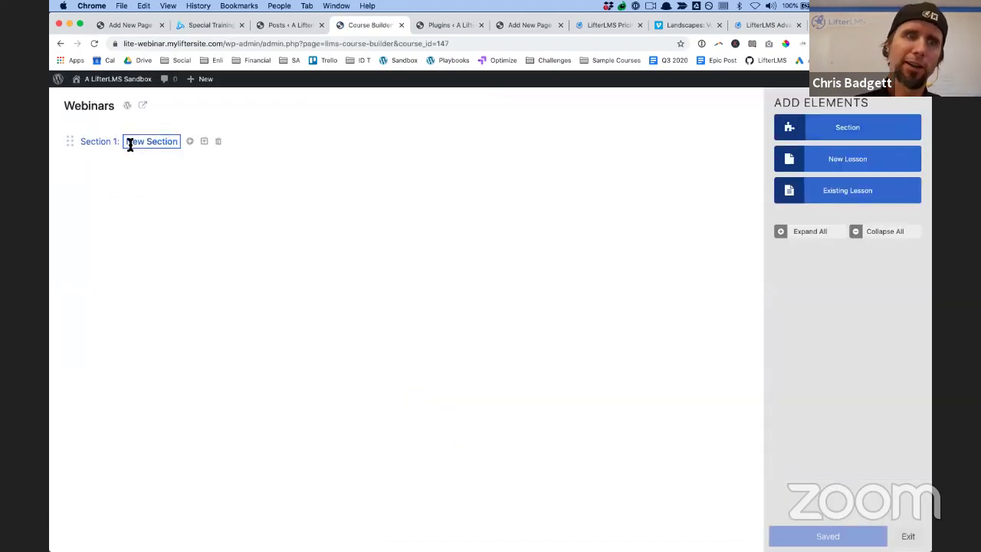
left_click_drag(126, 142, 182, 142)
type("S")
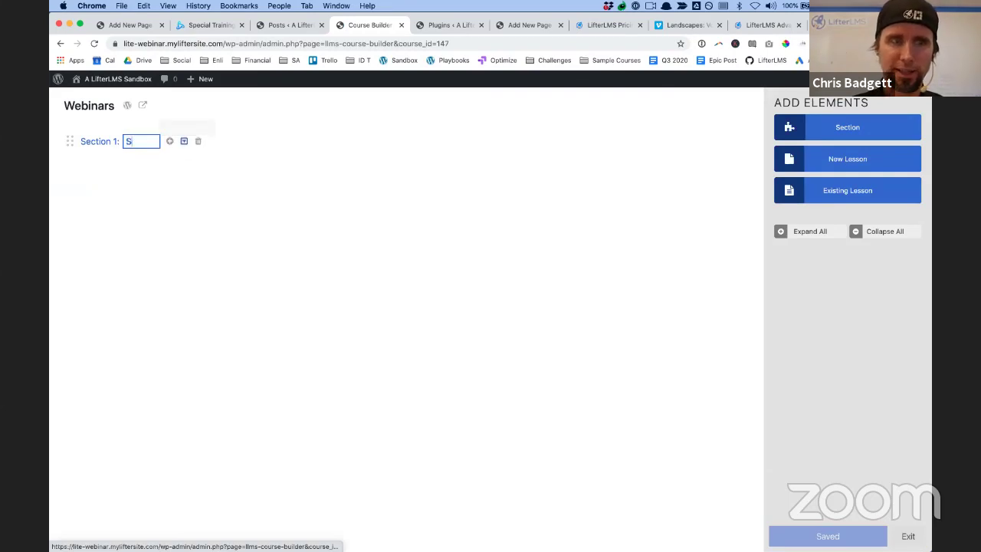
type("ales an")
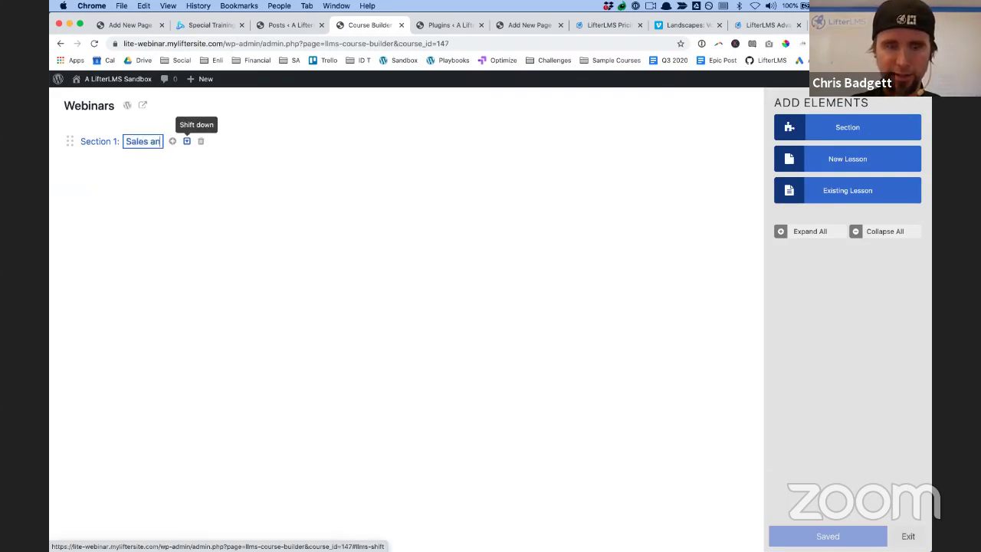
type("d Marketing")
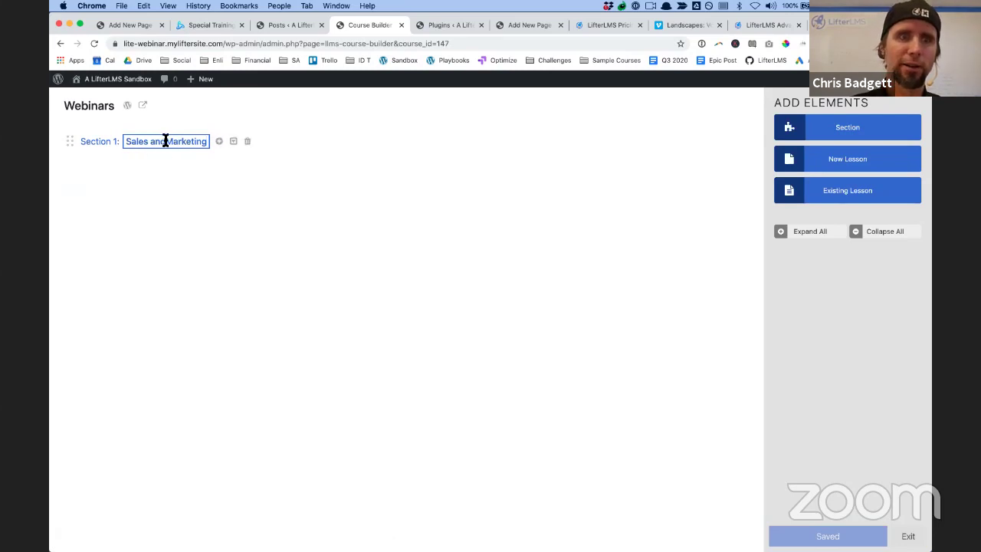
Add three new lessons to the "Sales and Marketing" section
left_click(792, 159)
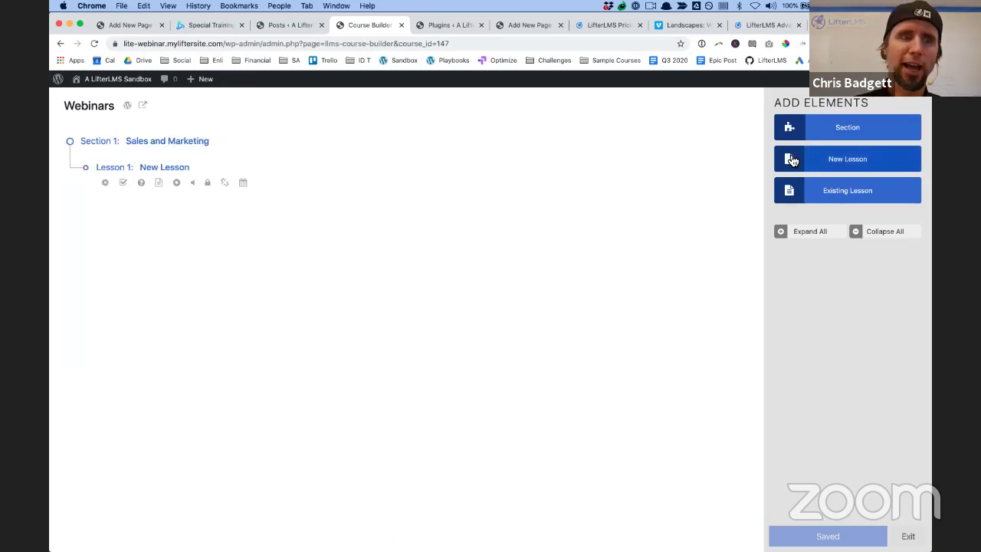
left_click(792, 160)
left_click(792, 159)
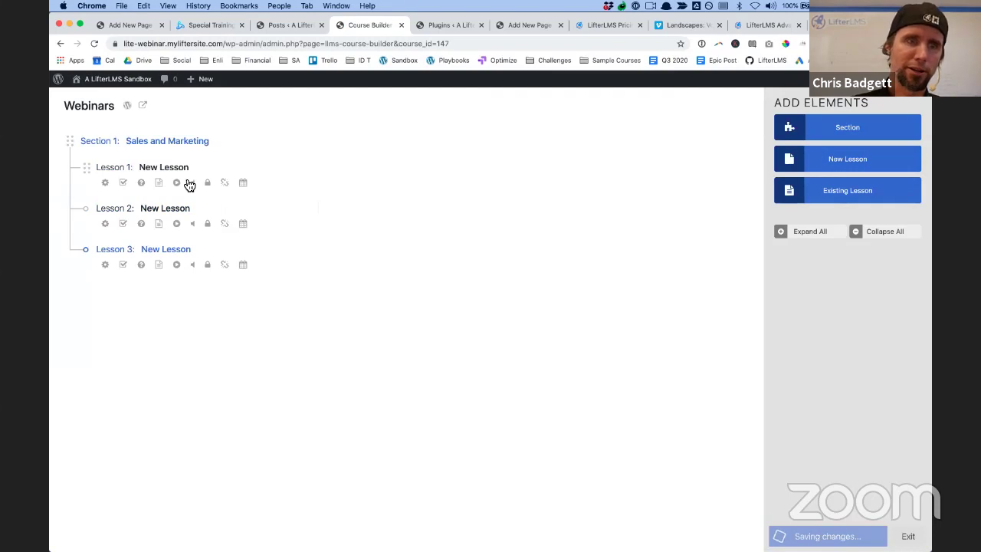
Rename lesson 1 as "Sales Webinar" and lesson 2 as "Marketing Webinar"
left_click(184, 167)
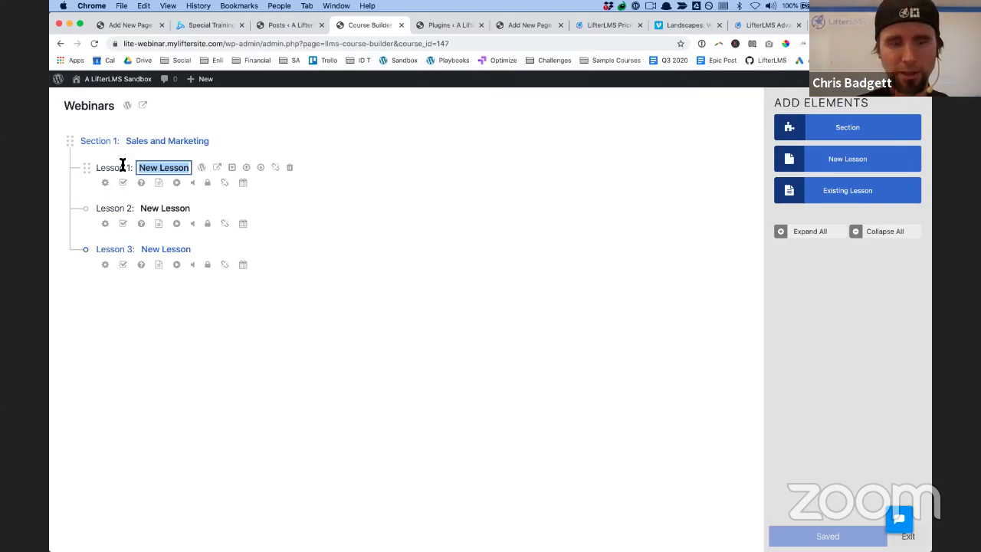
type("Sales Webinar")
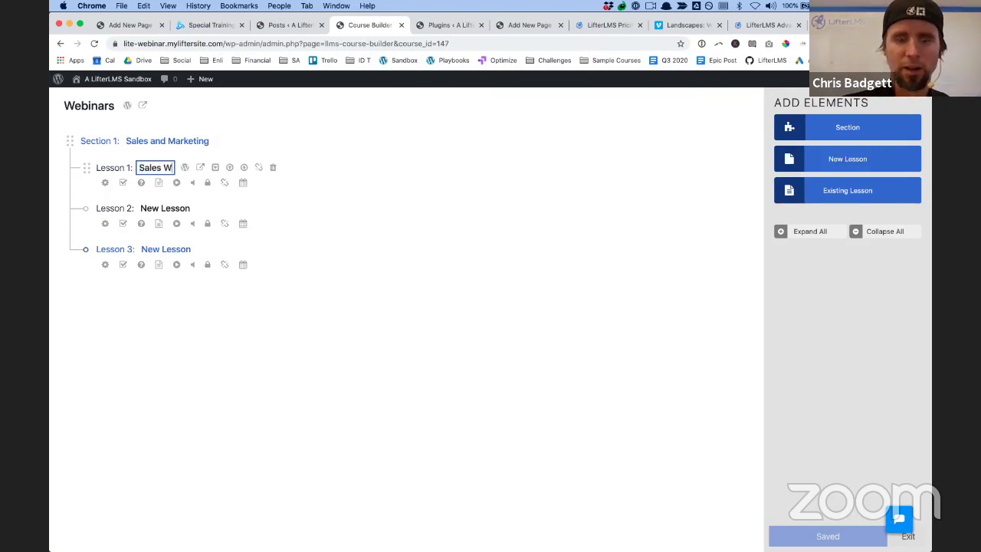
left_click(151, 206)
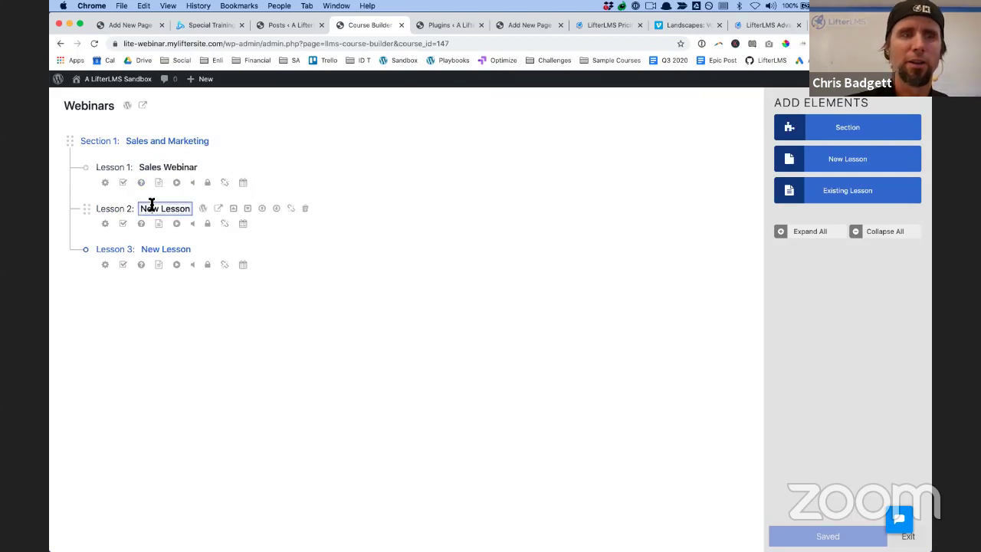
left_click_drag(141, 208, 192, 214)
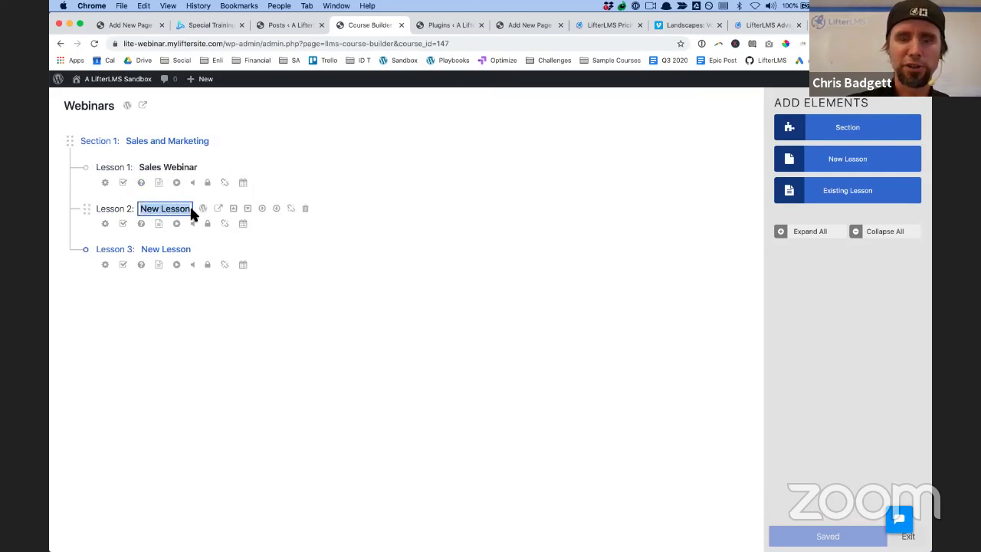
type("Marketing")
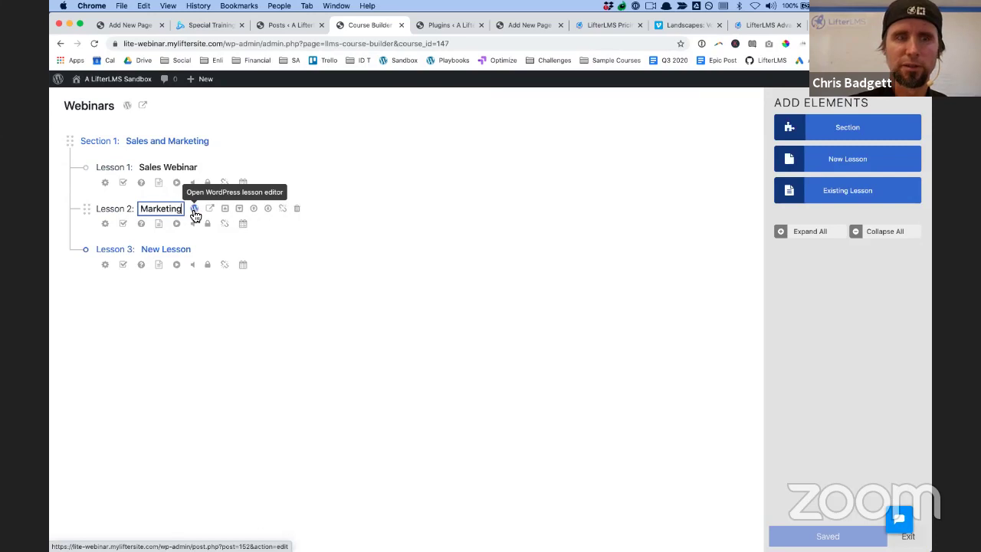
type(" Webinar")
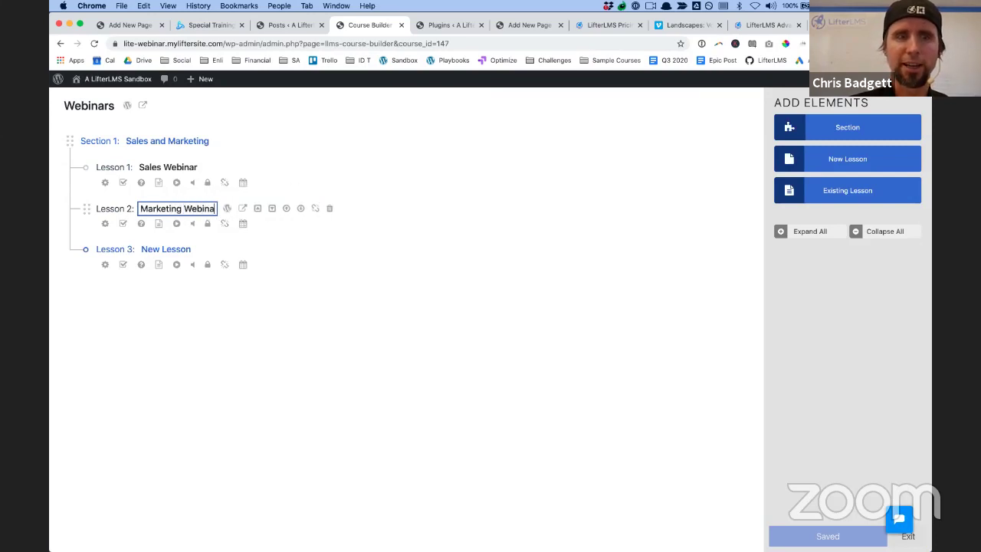
left_click(378, 282)
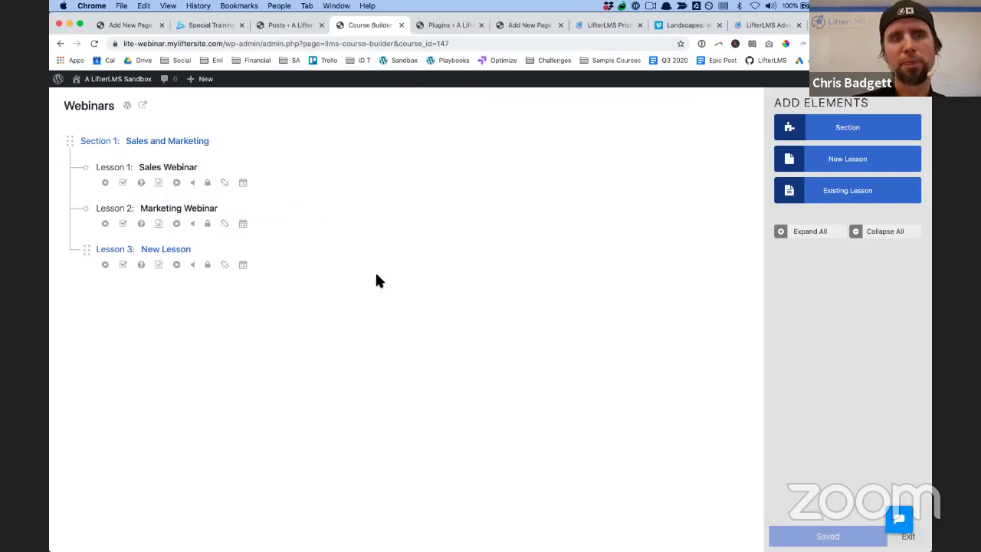
Add a second section named "Advanced Add-Ons" to the course and save the changes
left_click(828, 124)
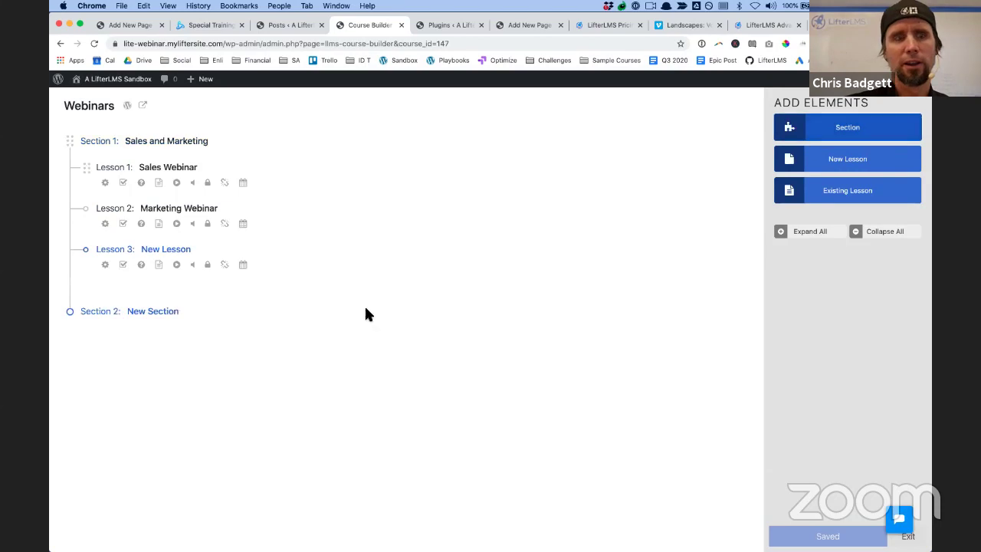
left_click(138, 312)
left_click_drag(127, 312, 179, 313)
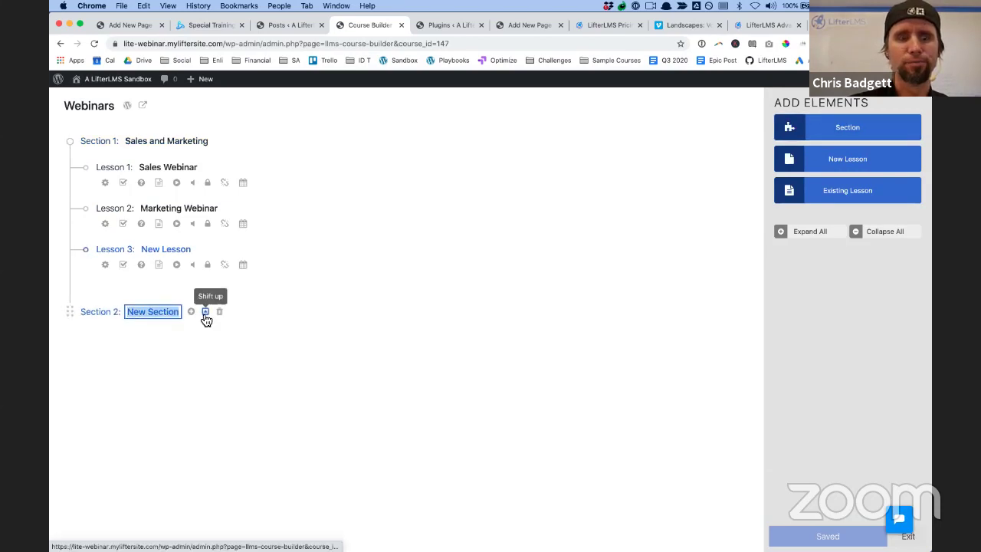
type("Advanced")
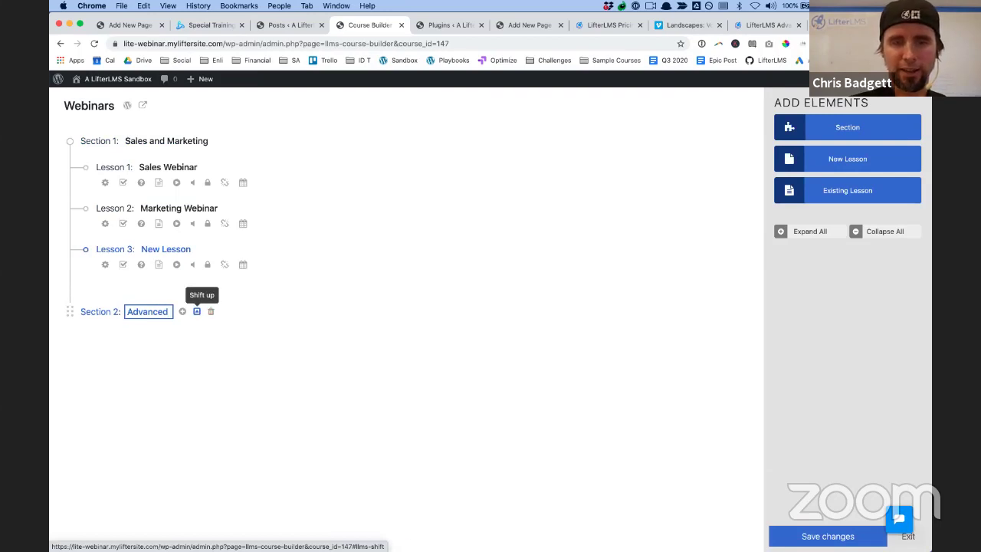
type(" Add-Ons")
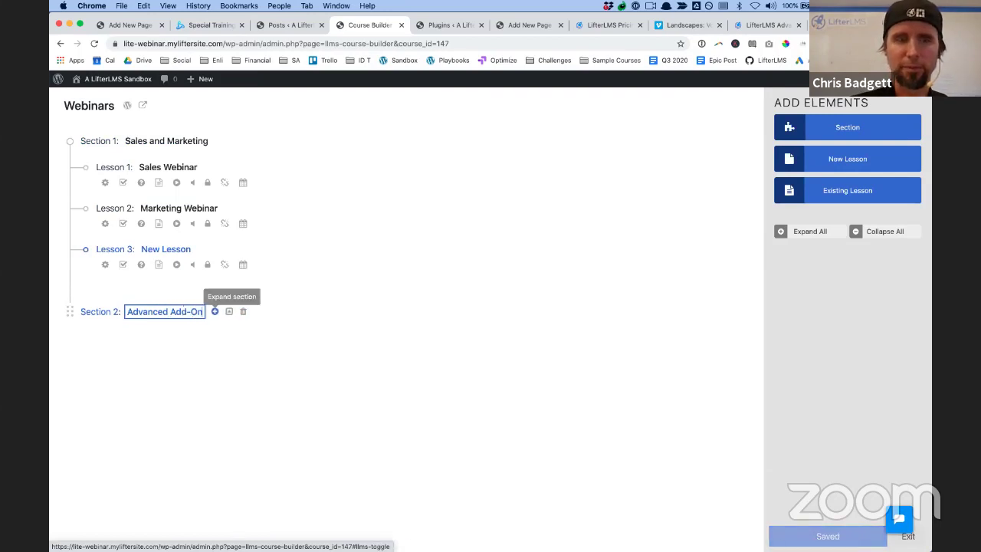
left_click(355, 344)
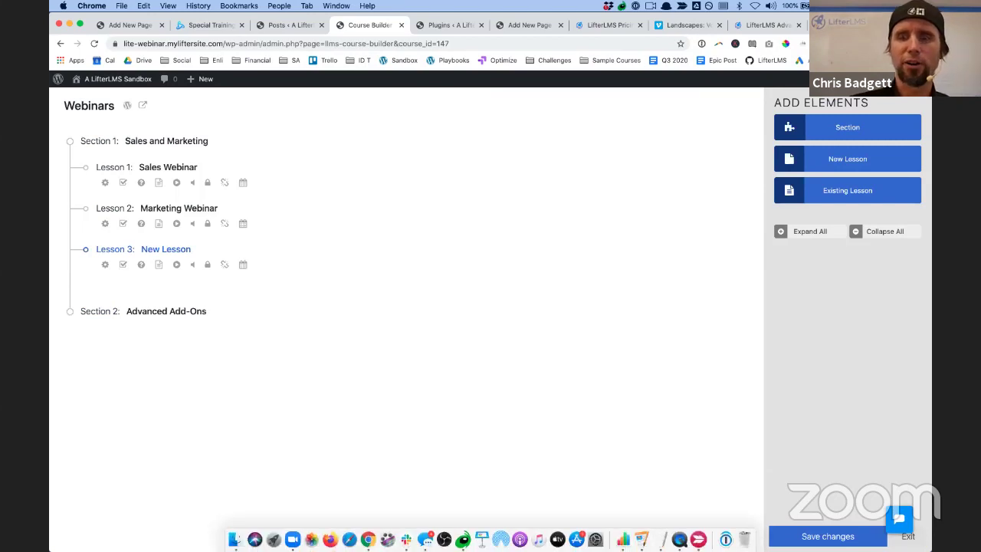
left_click(814, 534)
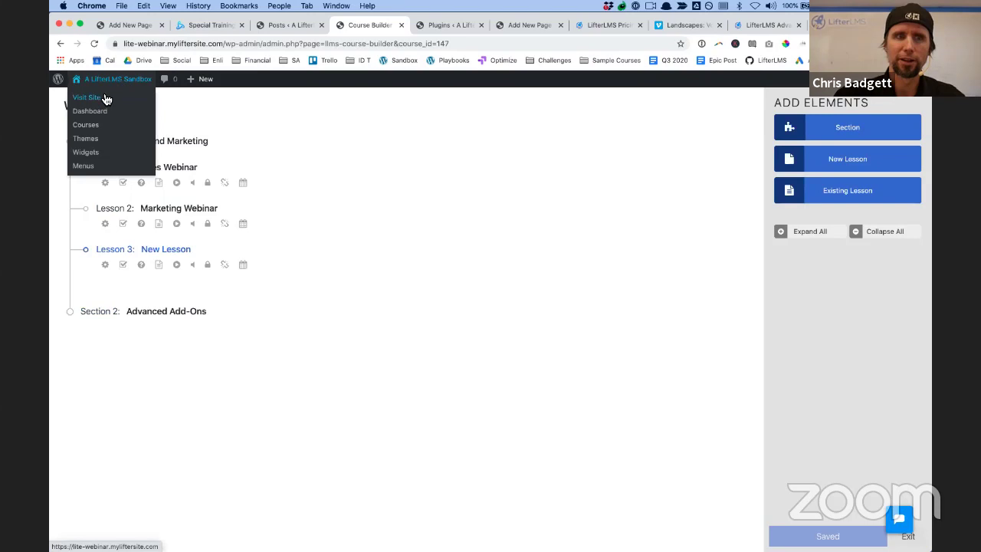
View the published Webinars course page on the site and examine its instructor area, sections and lessons
left_click(143, 106)
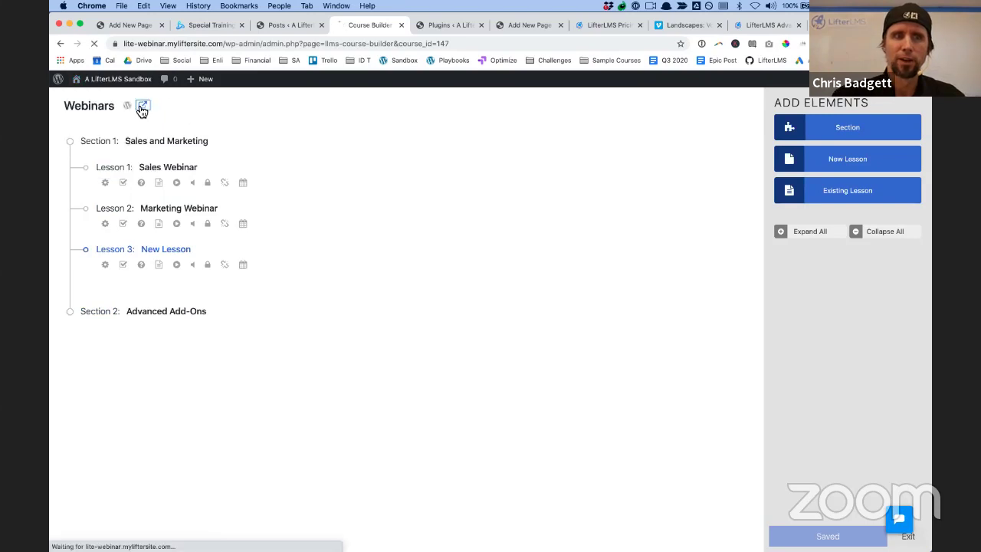
scroll(396, 340, "down", 5)
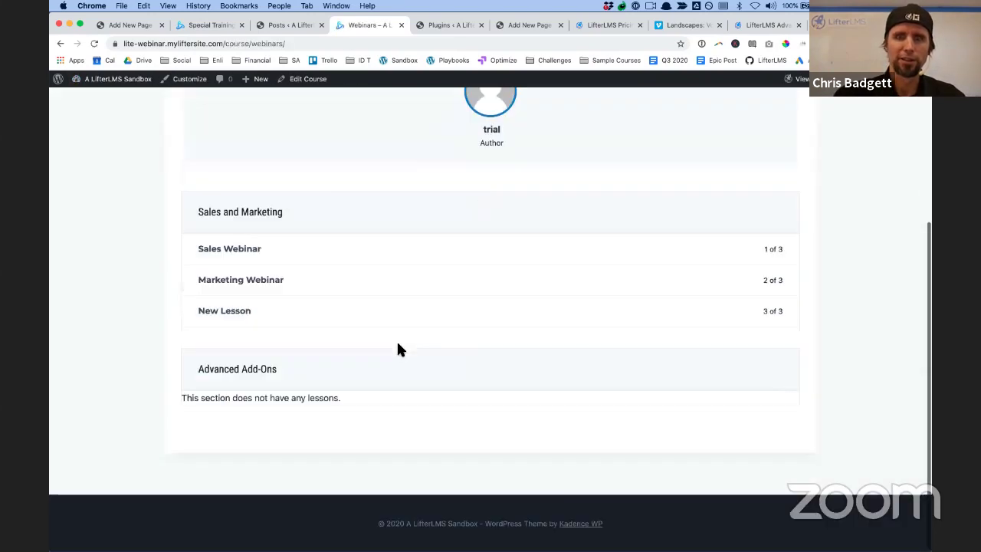
scroll(396, 340, "up", 3)
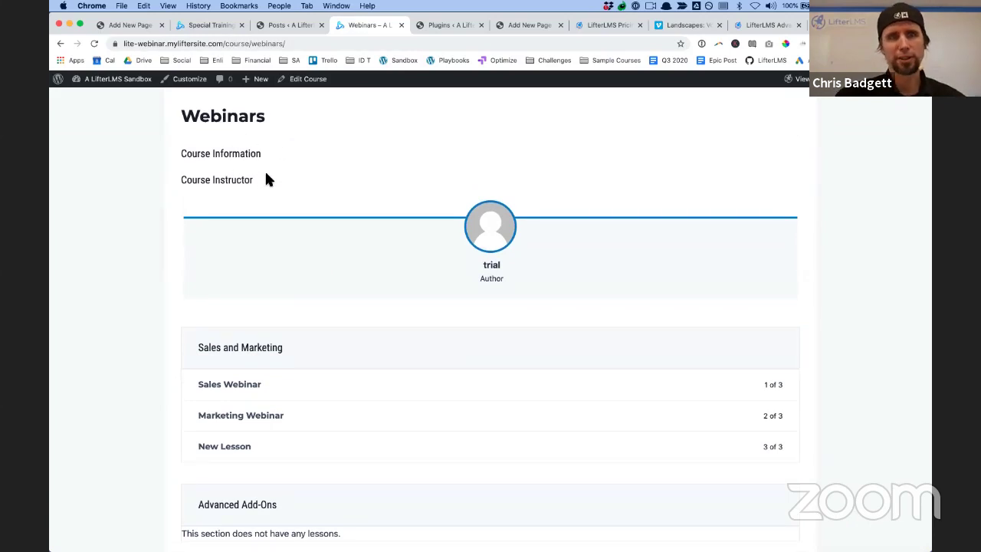
scroll(267, 179, "up", 2)
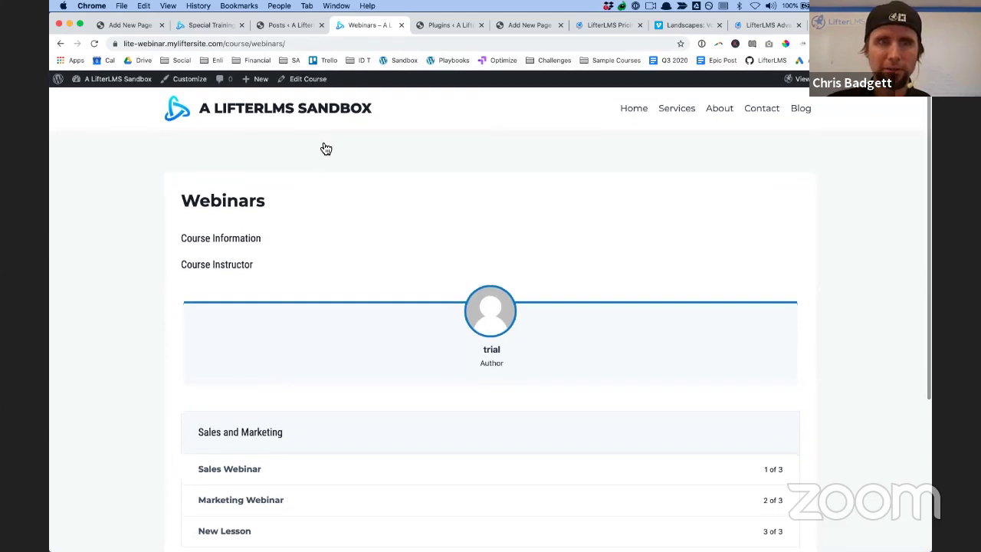
Open the Webinars course for editing and remove its Course Information and Course Instructor blocks
left_click(306, 84)
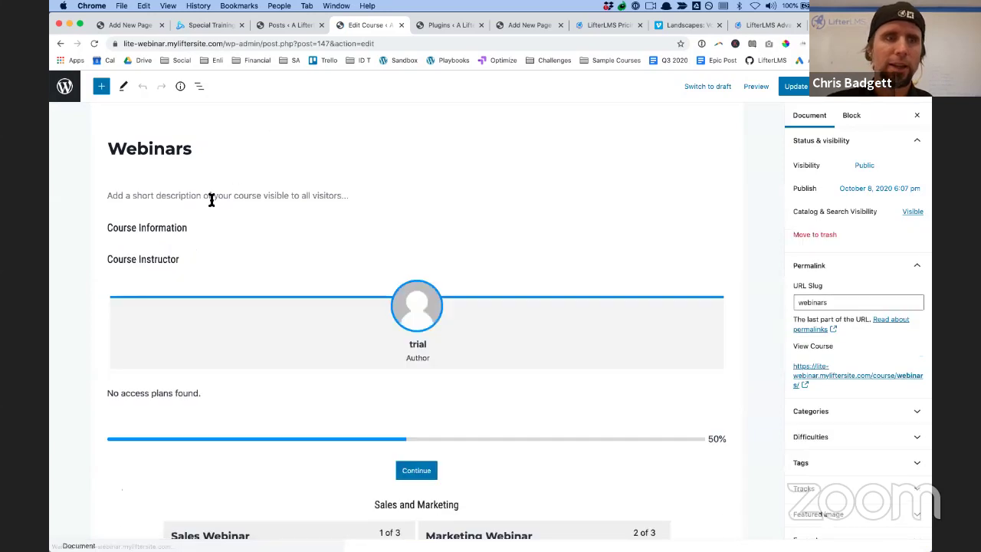
left_click(191, 228)
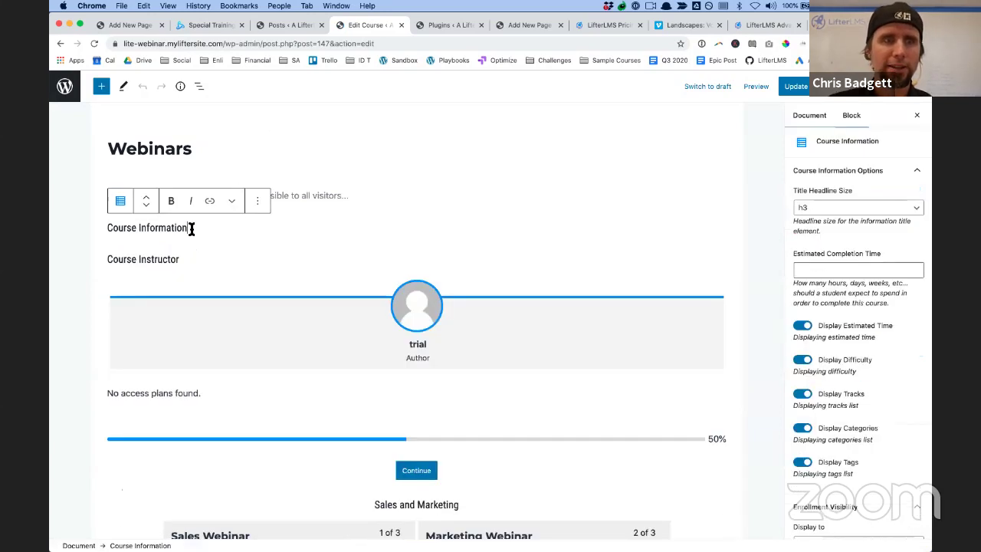
left_click(259, 202)
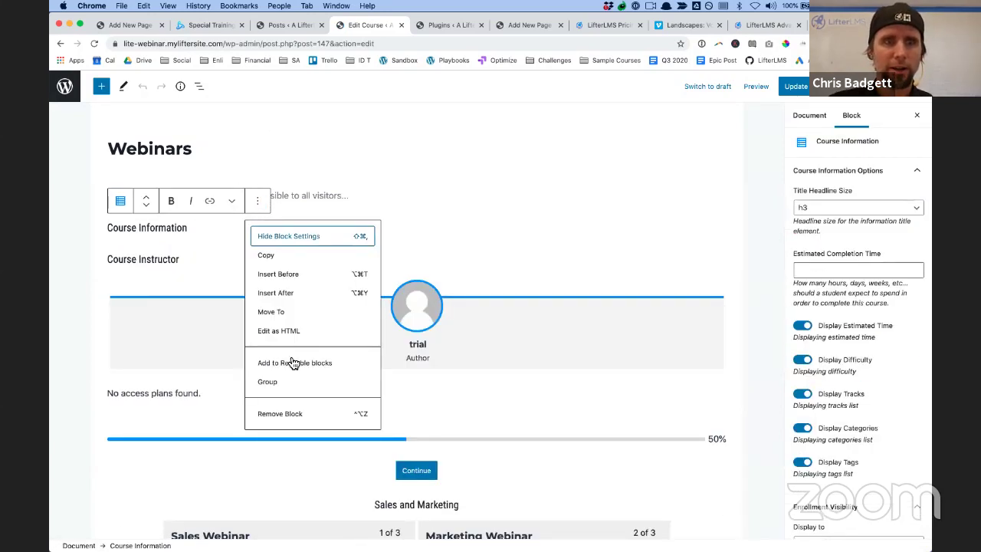
left_click(298, 413)
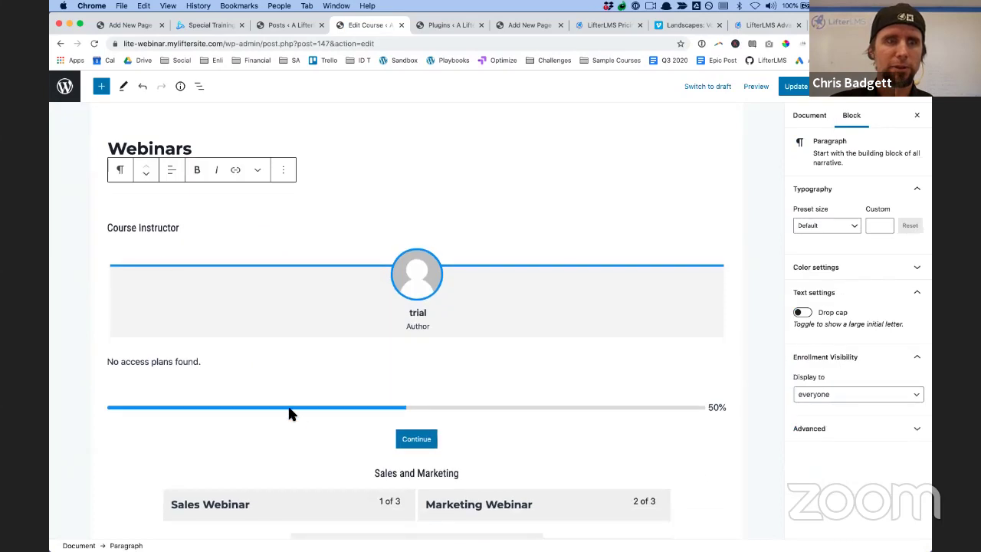
left_click(194, 222)
left_click(175, 205)
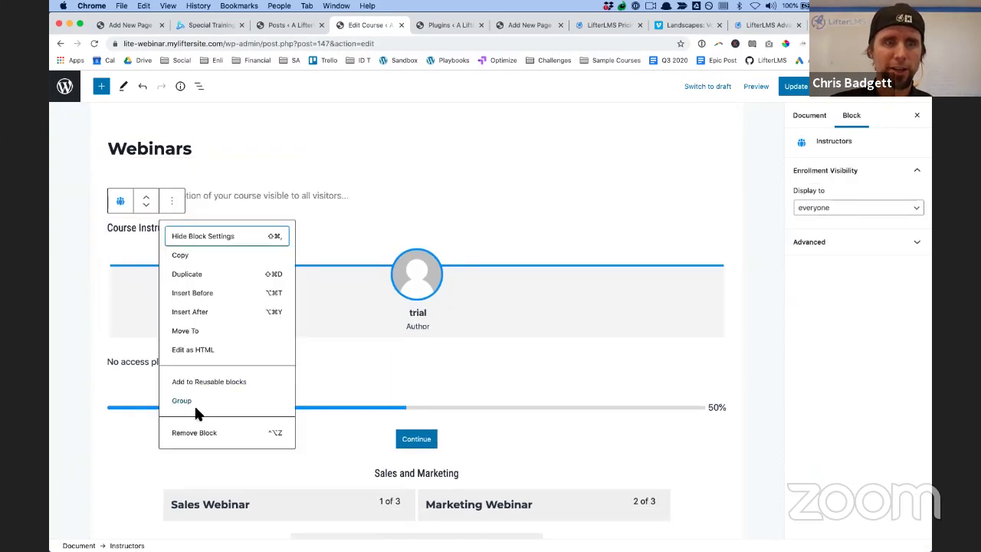
left_click(191, 432)
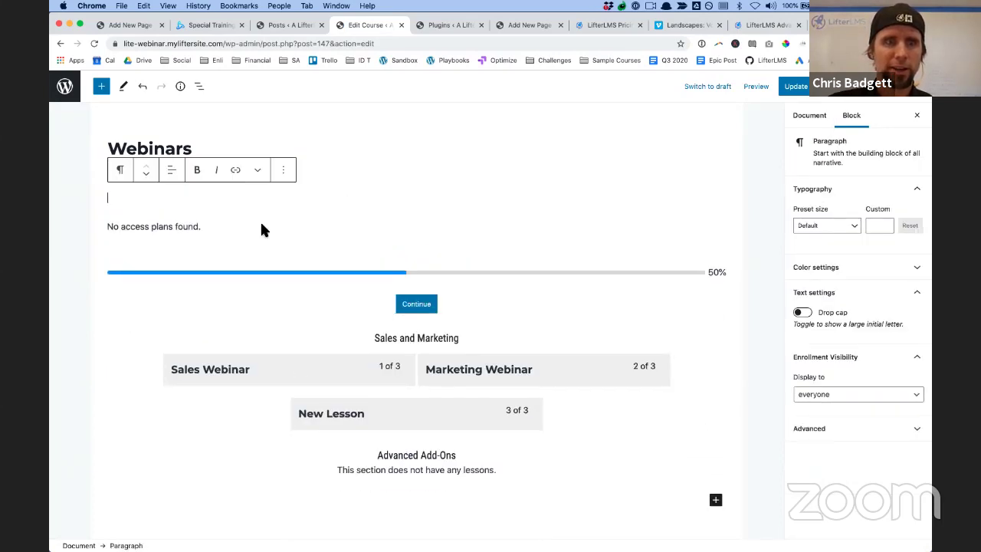
Check the Webinars course's pricing table block and look over the remaining progress bar and syllabus layout
left_click(203, 227)
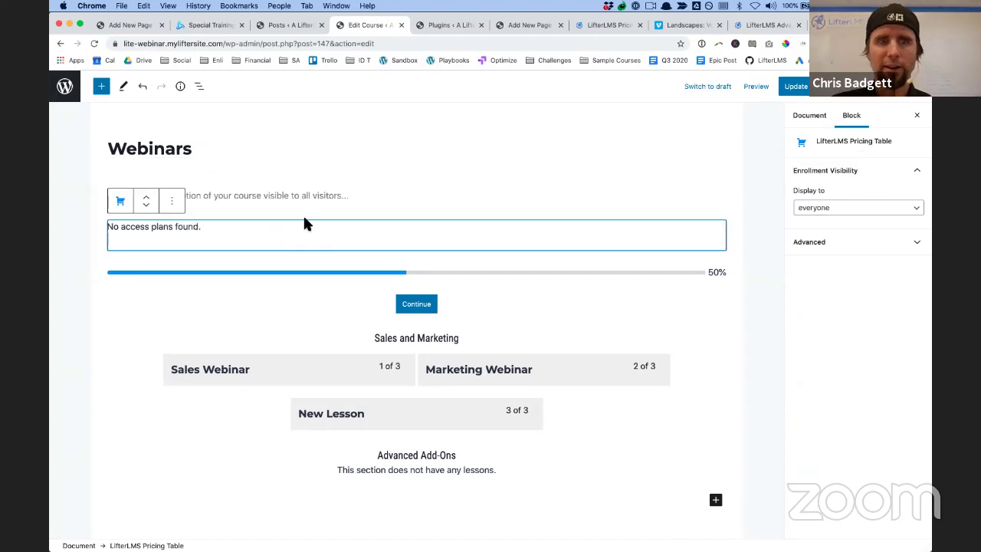
left_click(379, 167)
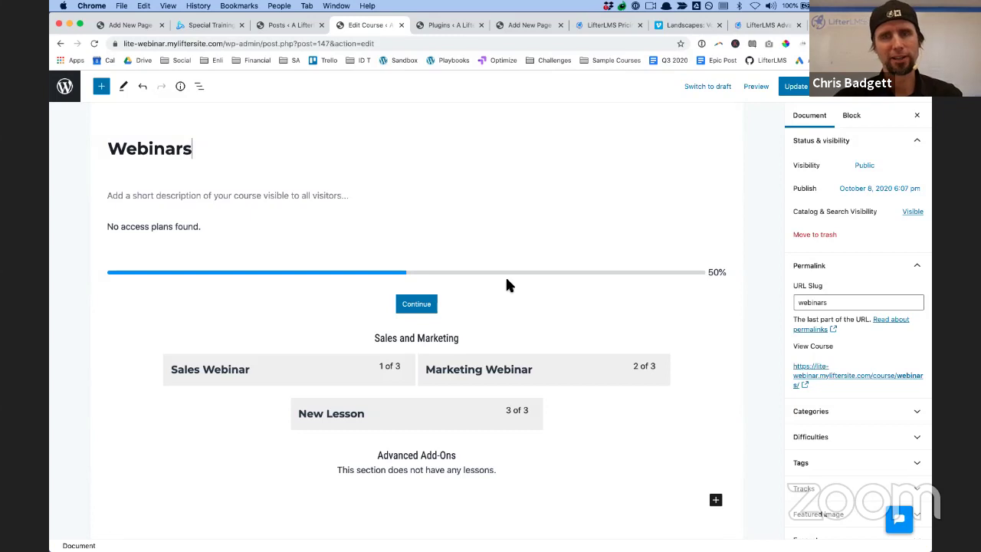
scroll(498, 272, "down", 2)
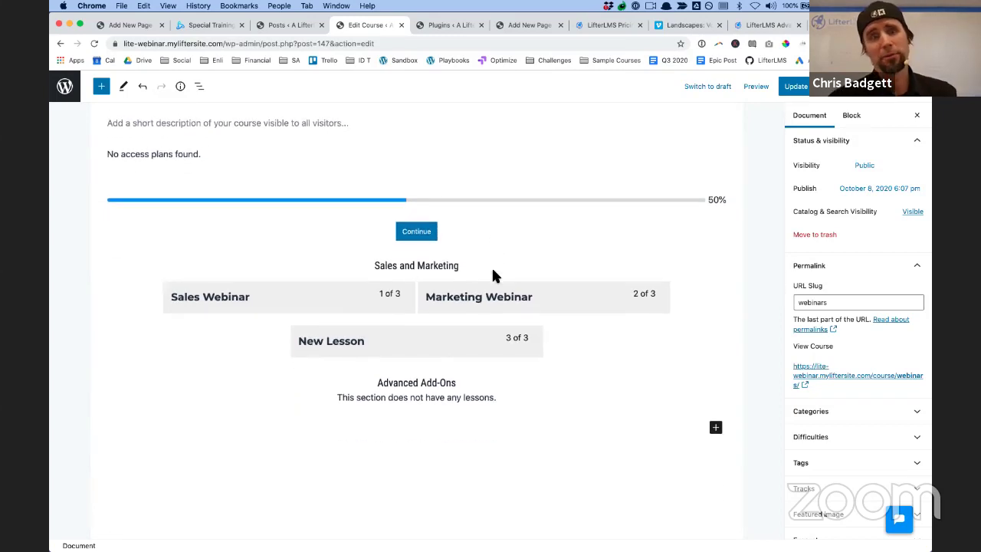
scroll(491, 274, "up", 2)
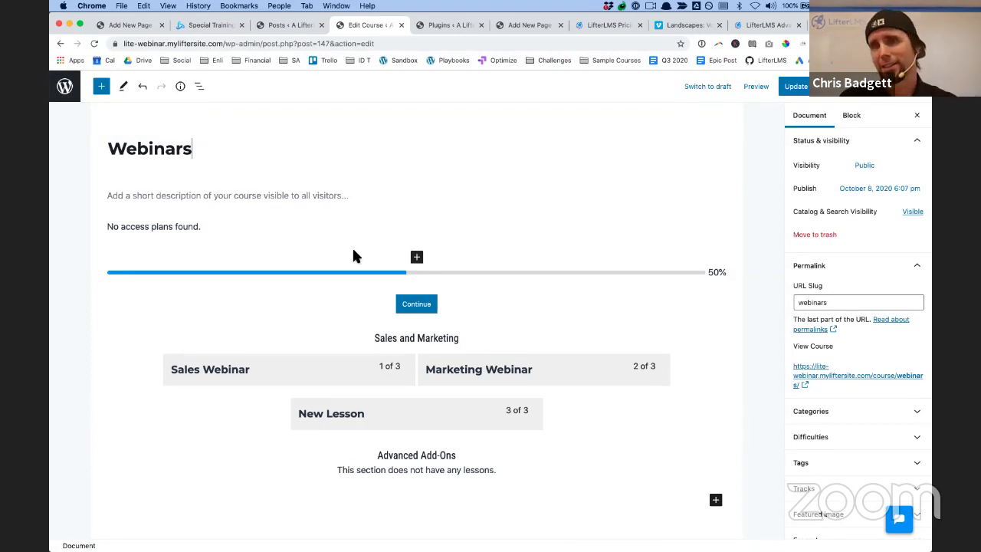
Review the Lite LMS Progress Tracker plugin's description and details on its WordPress.org page
left_click(836, 25)
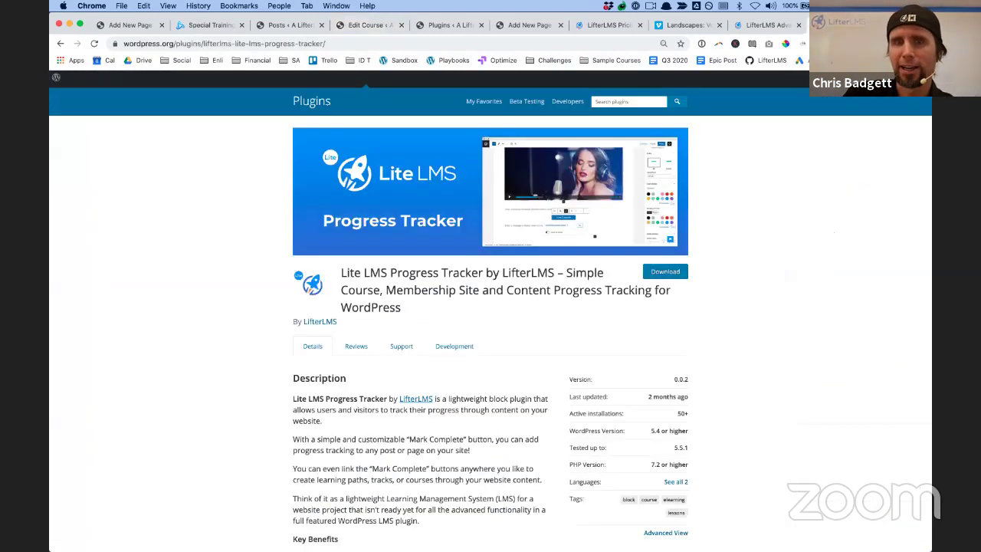
scroll(760, 309, "down", 3)
scroll(760, 309, "up", 5)
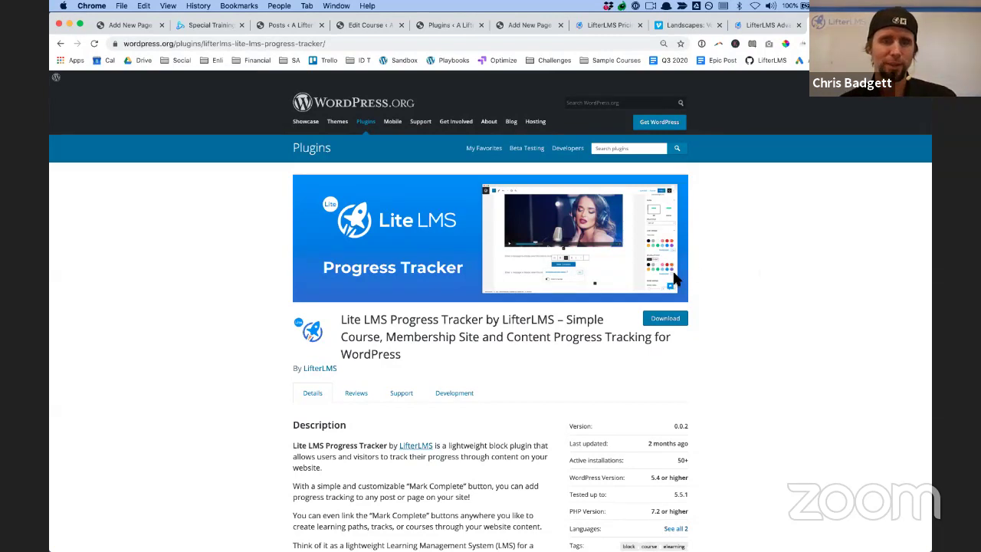
scroll(773, 290, "down", 1)
scroll(762, 274, "down", 1)
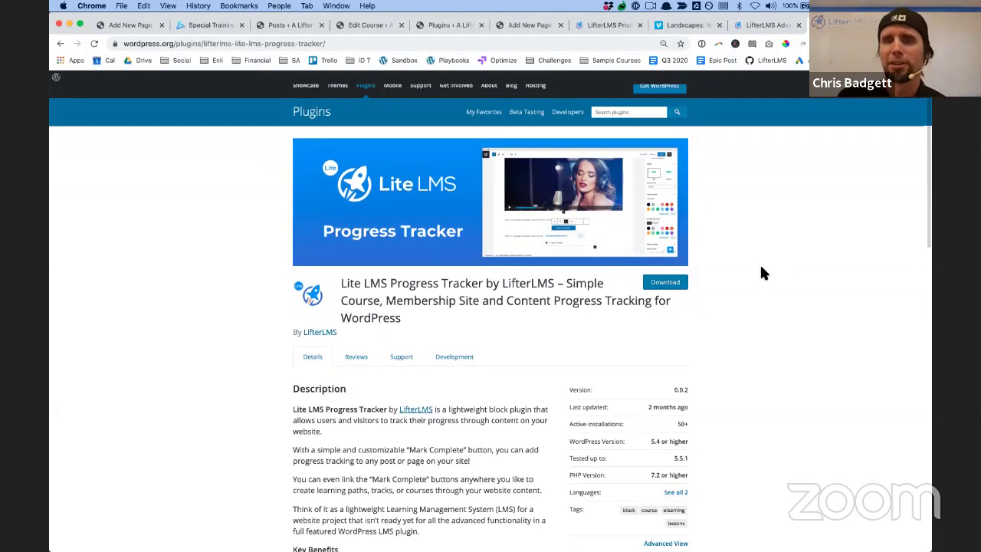
scroll(762, 274, "down", 2)
scroll(808, 280, "up", 3)
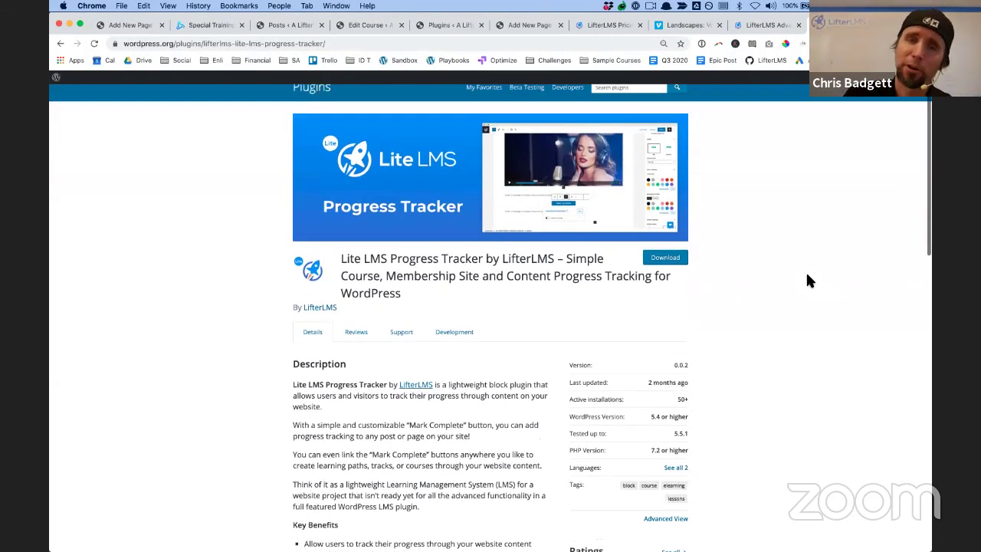
Return to the Webinars course editor, view the published course page and examine its instructor area and lesson sections
left_click(767, 25)
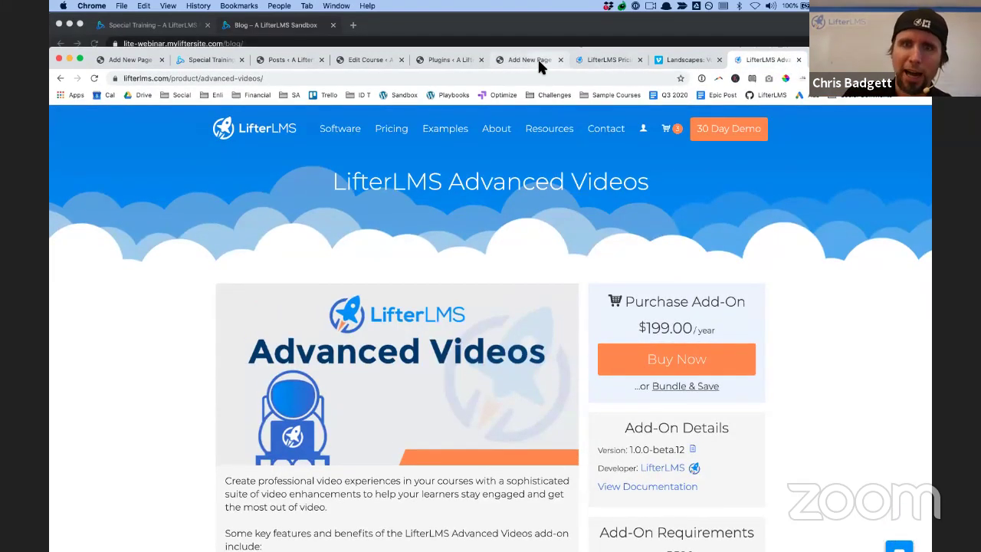
left_click(538, 62)
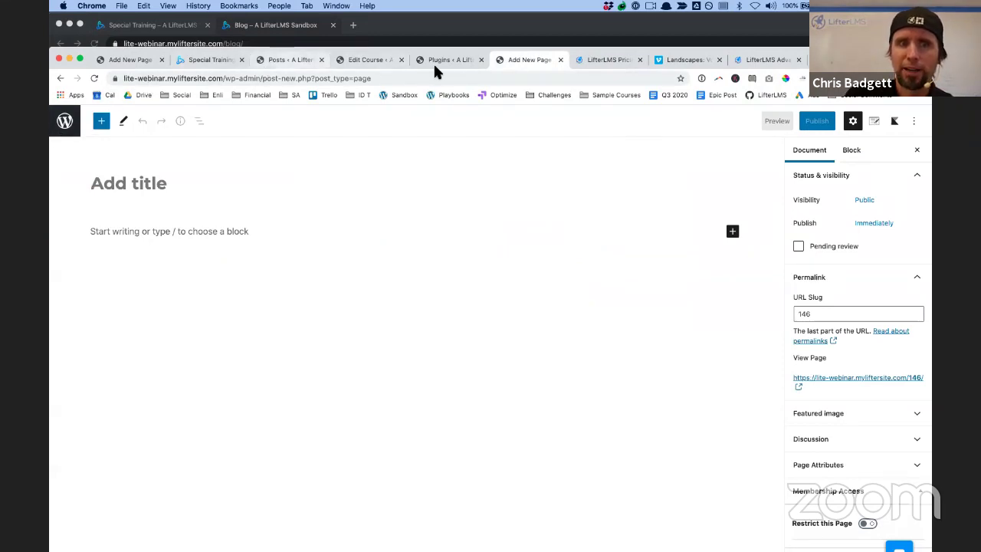
left_click(368, 61)
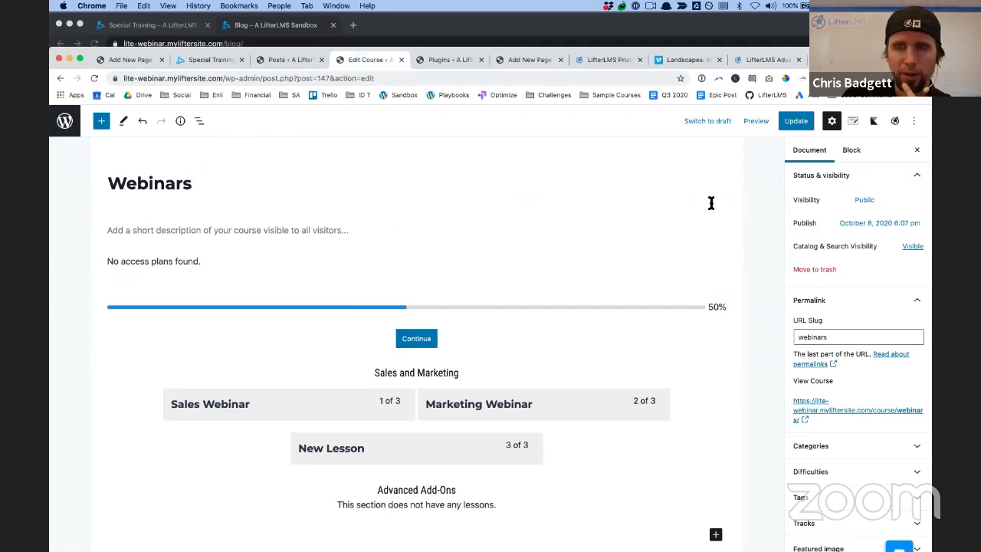
left_click(847, 417)
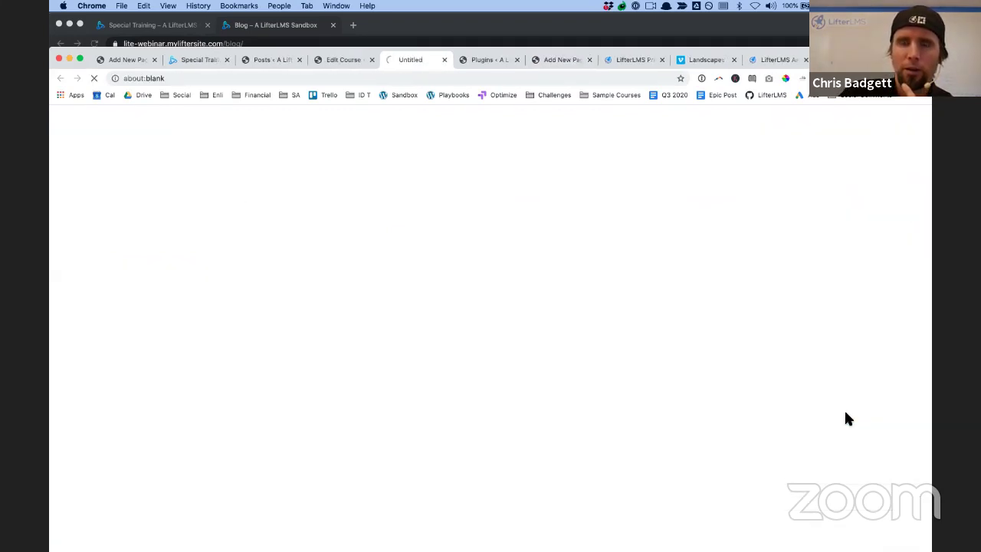
left_click_drag(878, 60, 878, 25)
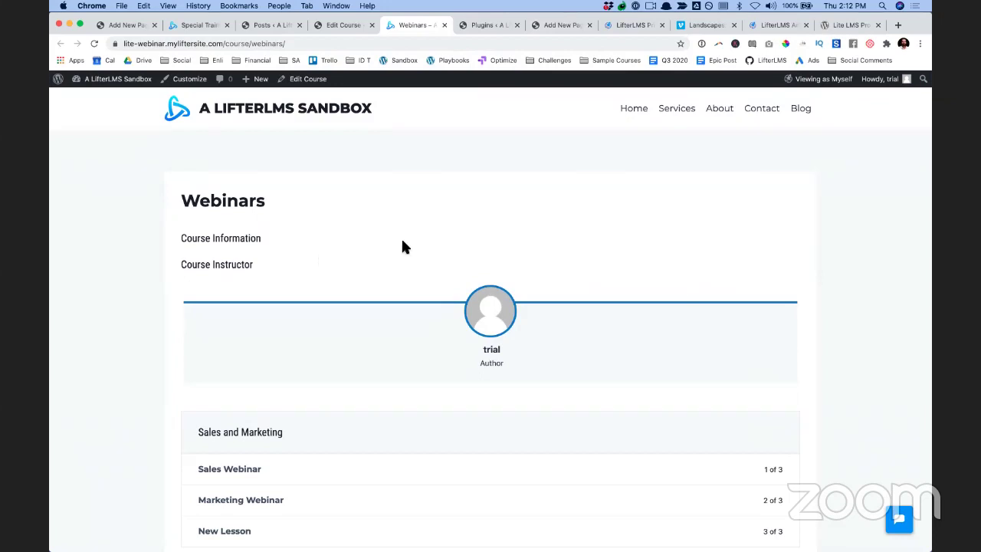
scroll(532, 236, "down", 3)
scroll(534, 240, "up", 3)
scroll(757, 193, "down", 3)
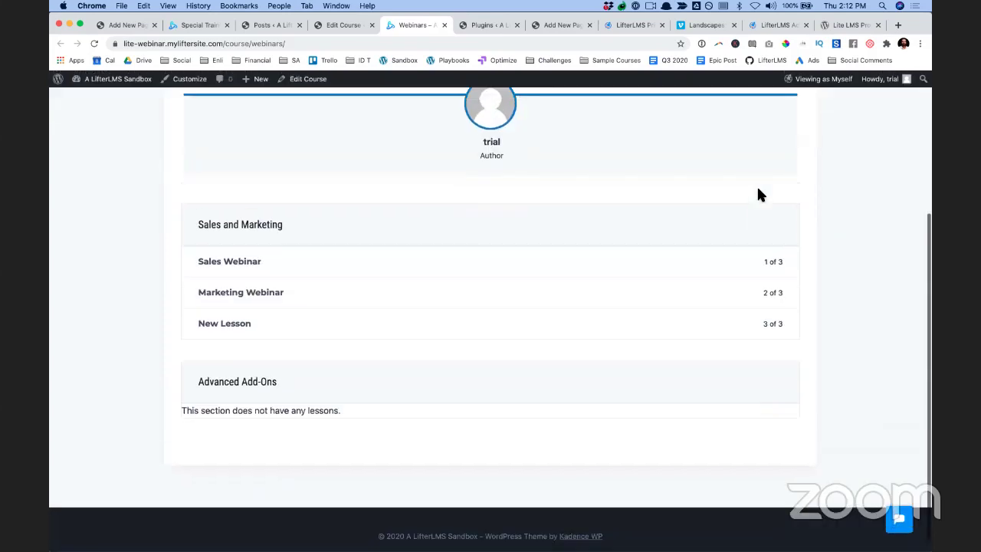
scroll(757, 192, "up", 3)
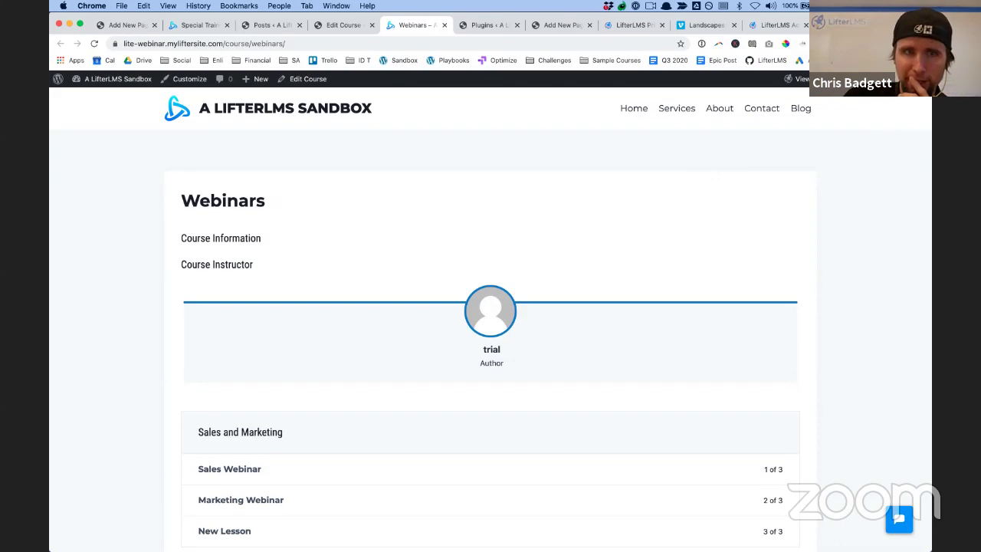
Search Google for "lifterlmswpfusion" in a new tab and open the LifterLMS product page for WP Fusion
key("super+t")
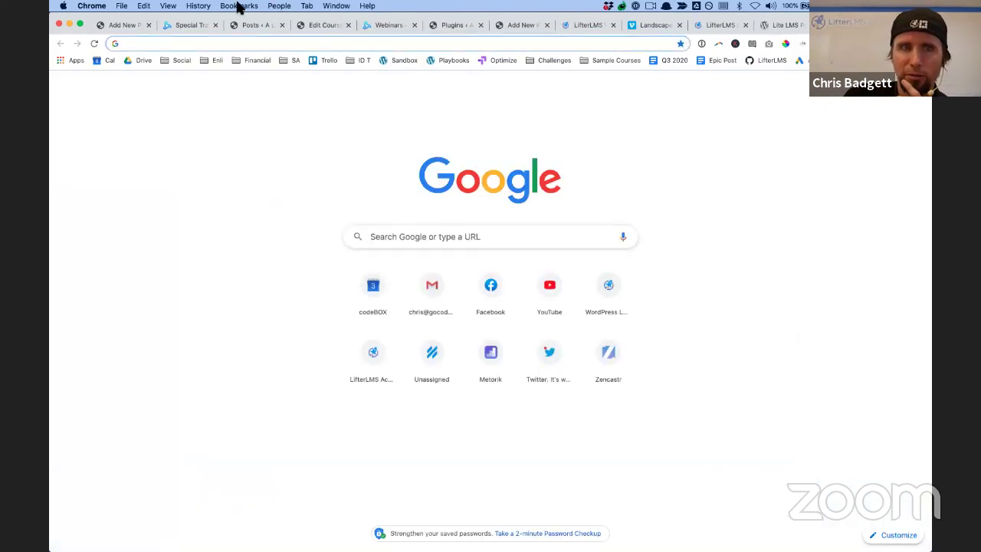
left_click(146, 43)
type("lifterlmsw")
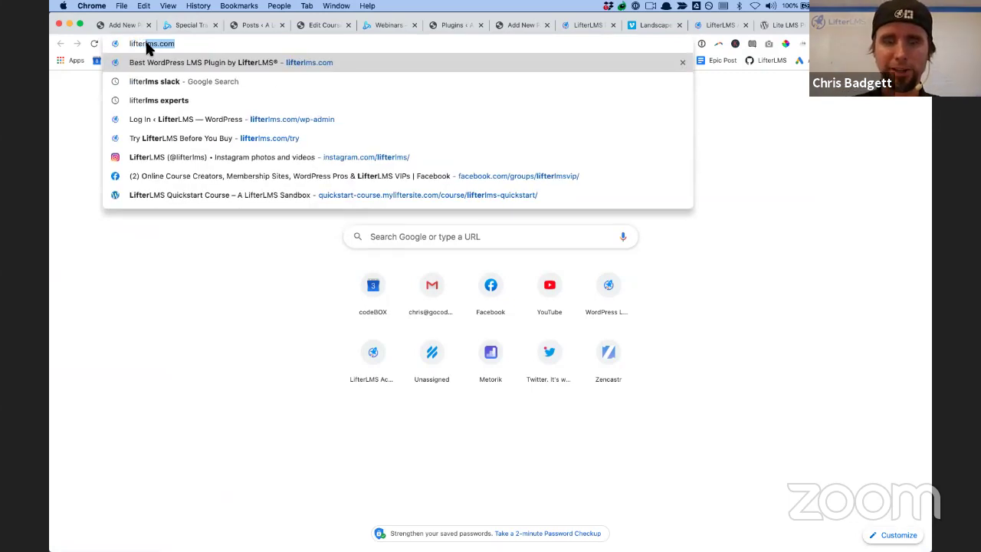
type("fusion")
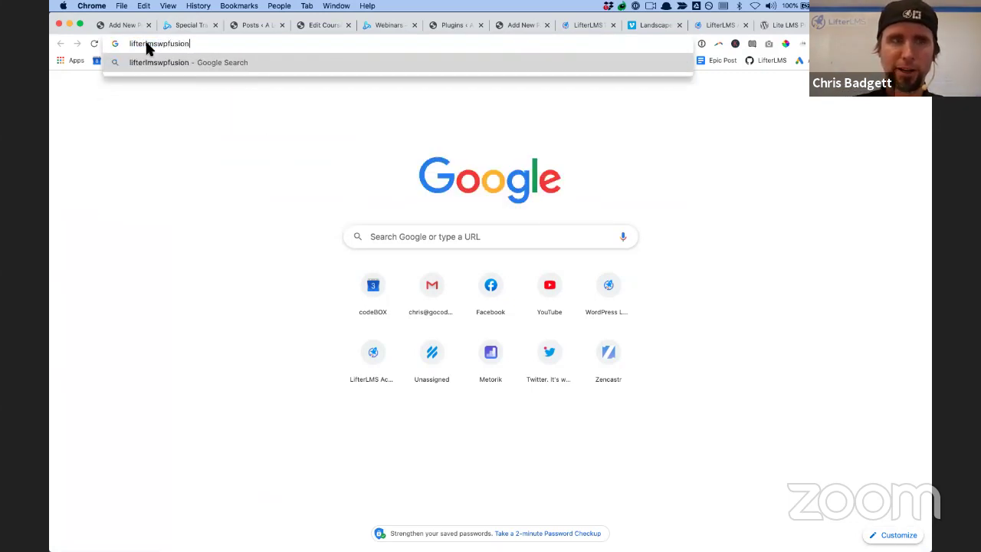
key("Return")
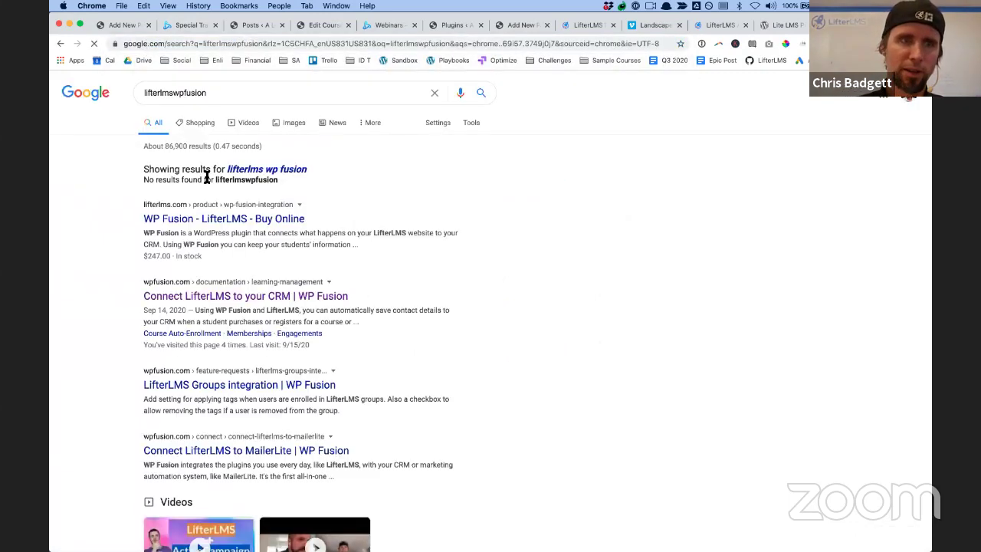
scroll(311, 322, "down", 2)
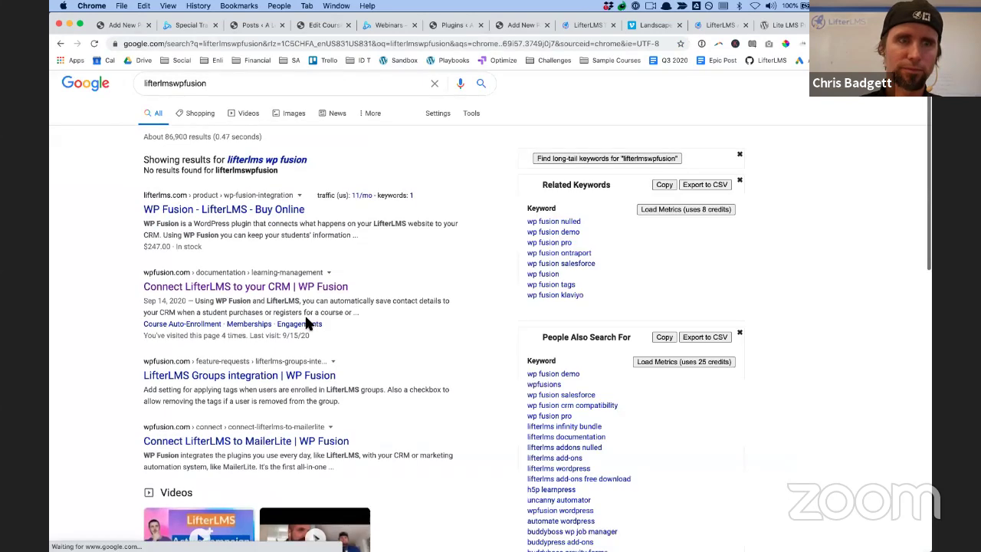
left_click(206, 184)
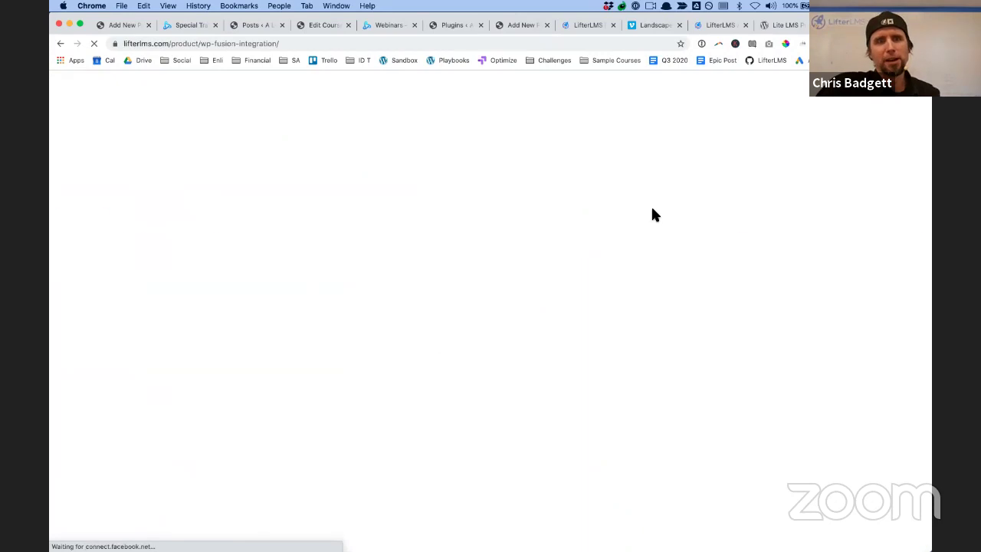
Read the WP Fusion add-on details, follow its purchase link to the WP Fusion site and examine the supported CRM integrations
scroll(485, 307, "down", 3)
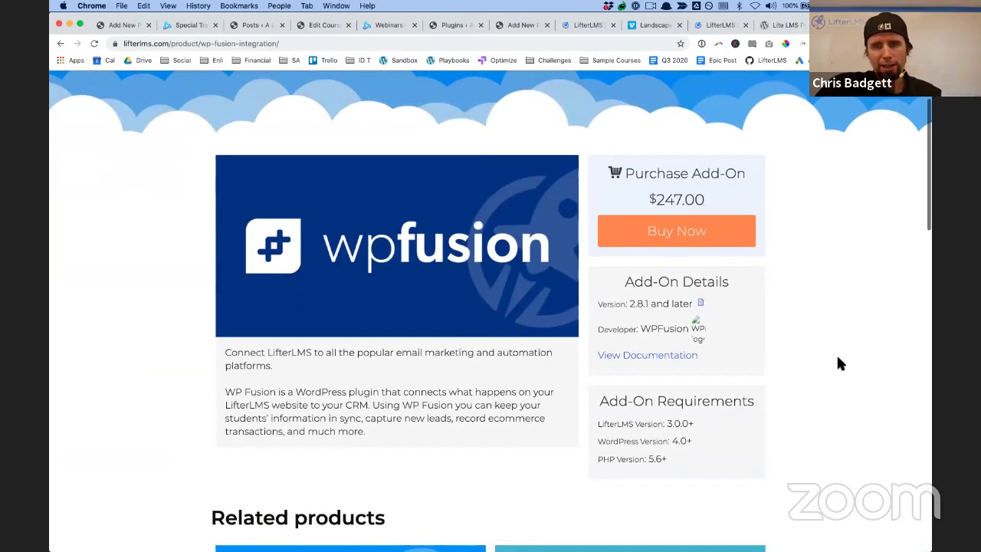
scroll(643, 306, "down", 1)
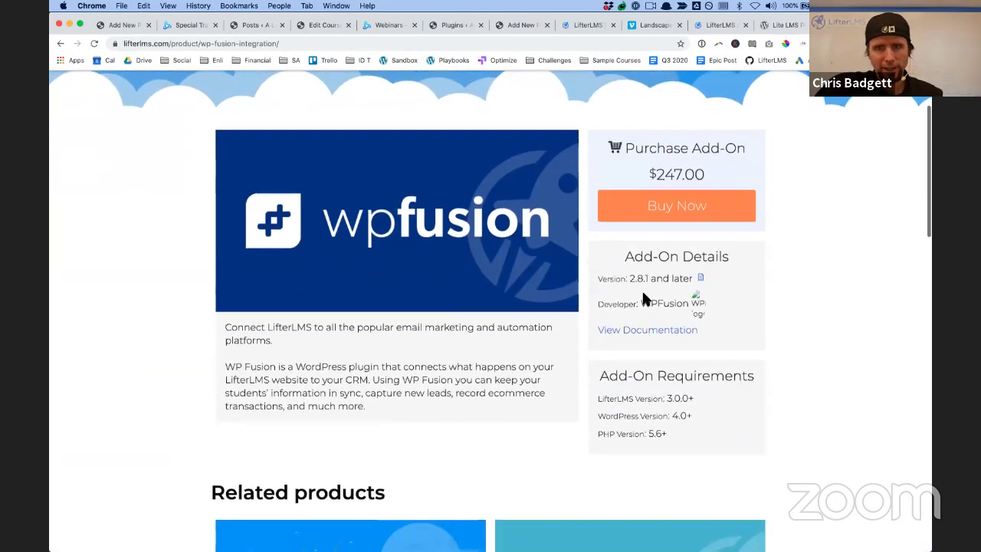
scroll(644, 230, "down", 1)
left_click(659, 190)
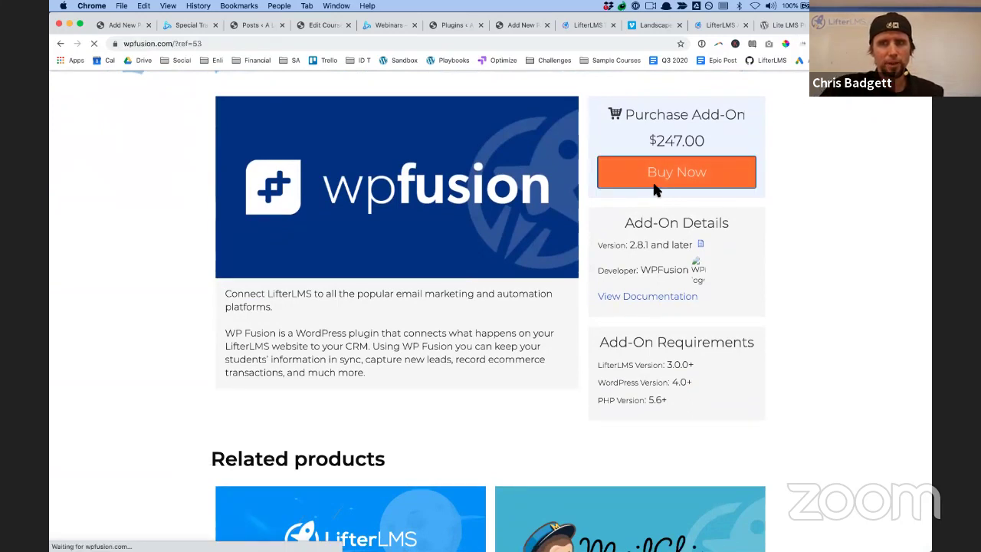
scroll(651, 188, "down", 10)
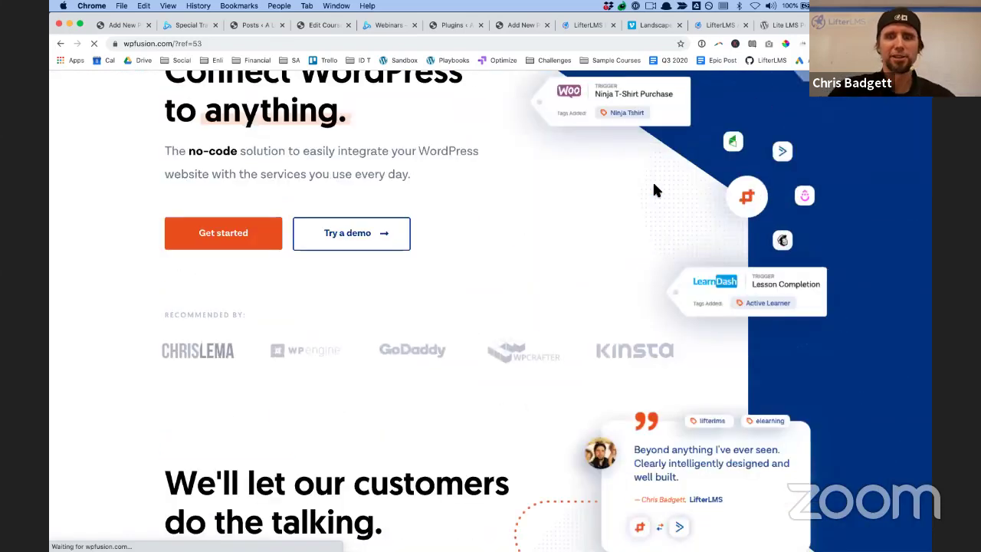
scroll(647, 190, "down", 2)
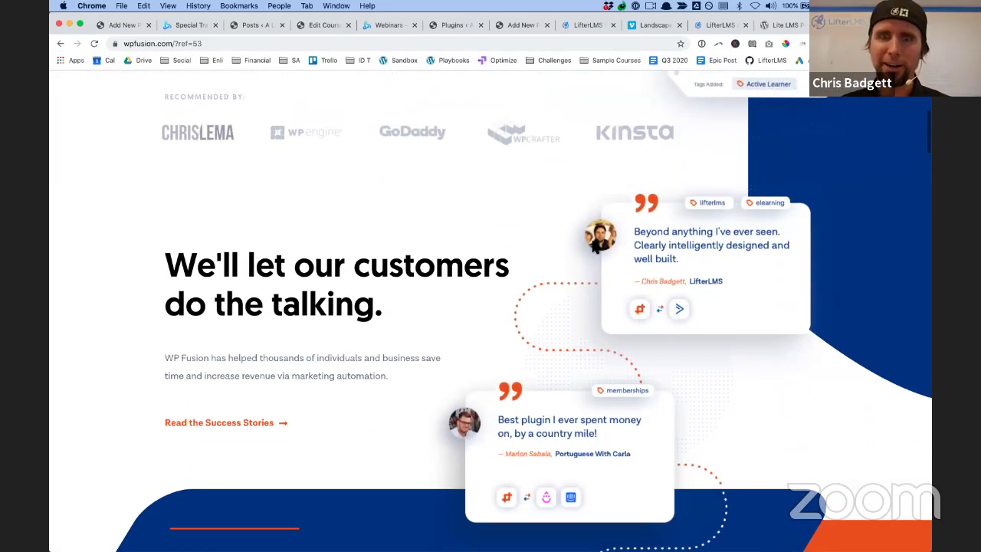
scroll(651, 374, "down", 15)
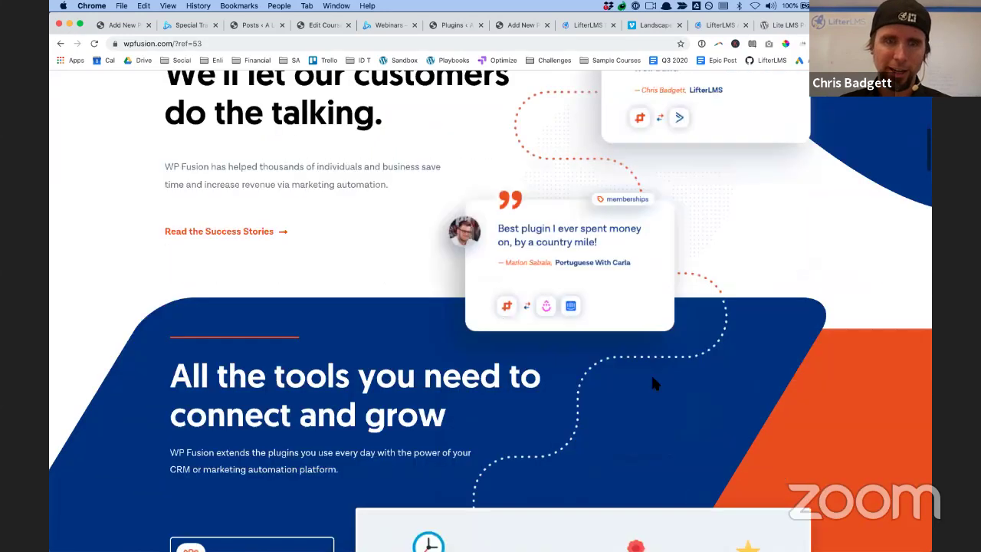
scroll(653, 381, "down", 10)
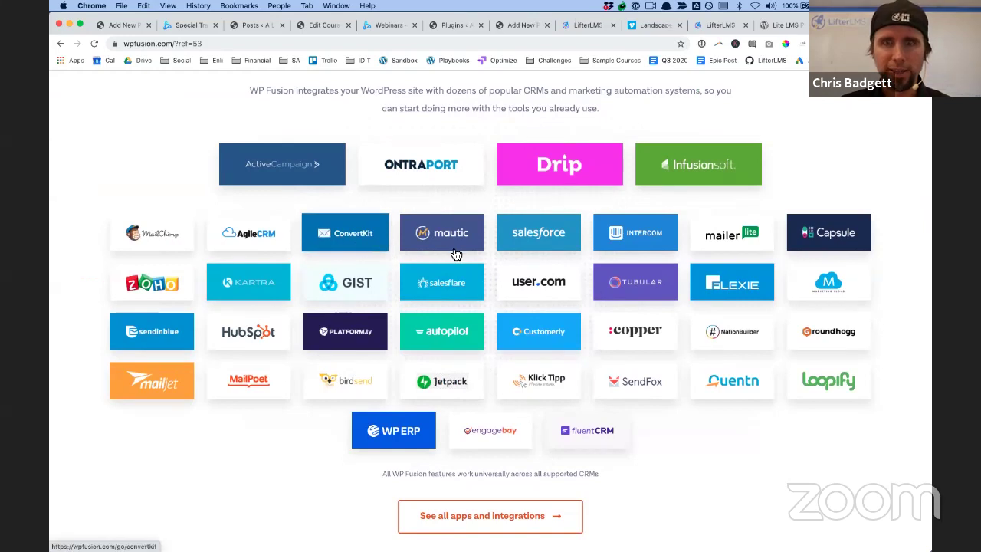
Open the Salesforce site from the integrations list, then return to the WP Fusion home page and look over its features
left_click(555, 239)
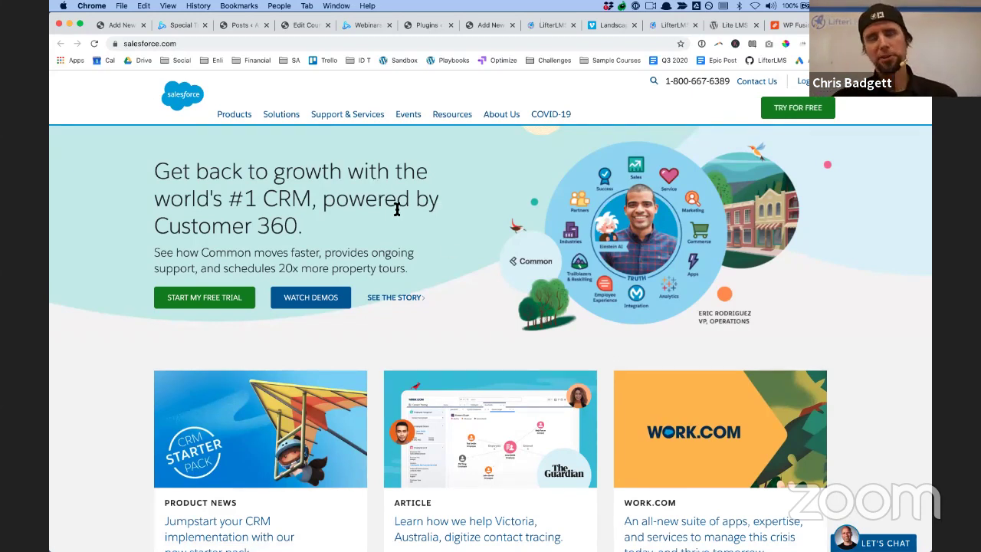
left_click(790, 25)
scroll(672, 300, "up", 1)
scroll(674, 309, "up", 10)
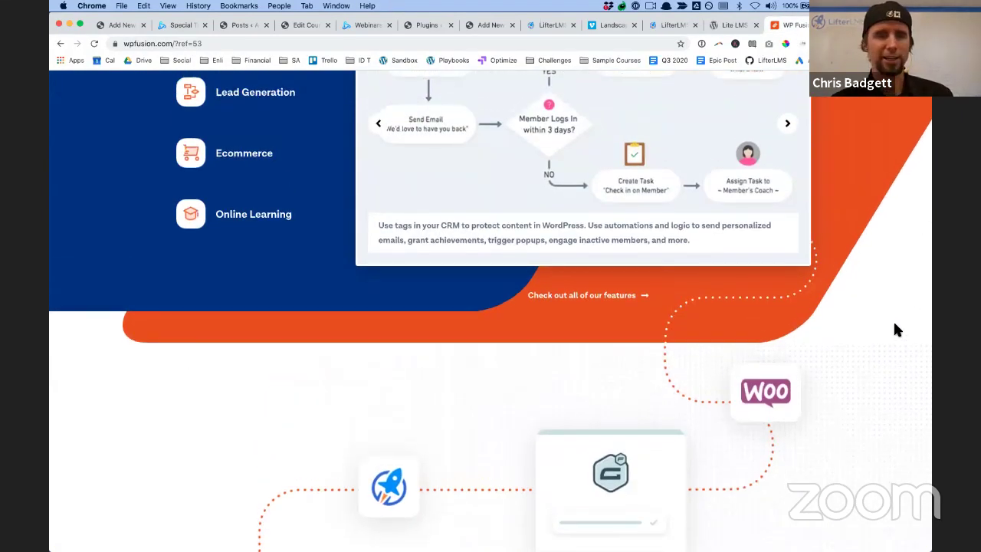
scroll(894, 325, "down", 5)
scroll(894, 323, "up", 15)
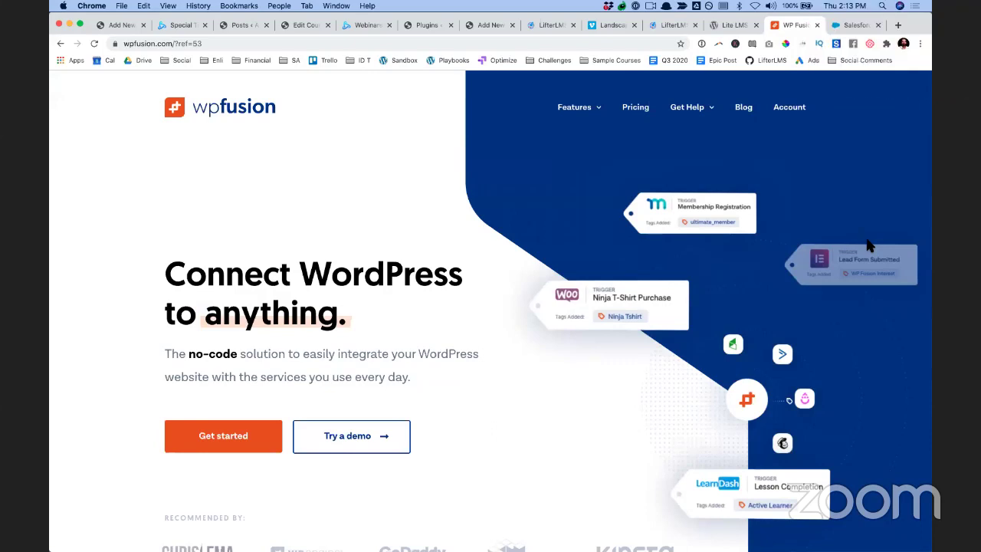
left_click_drag(915, 21, 915, 44)
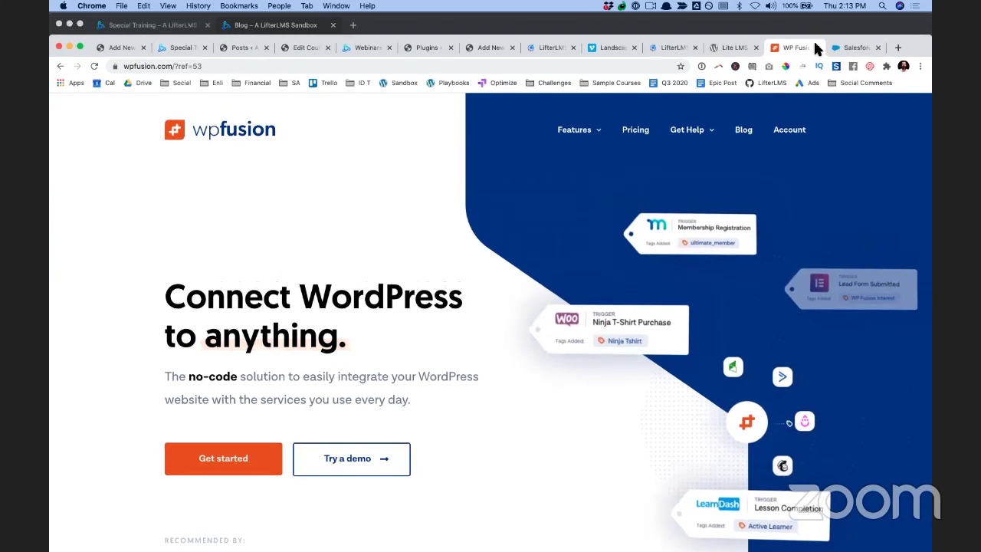
Go back to the LifterLMS Advanced Videos product page and read its key features and benefits
left_click(674, 47)
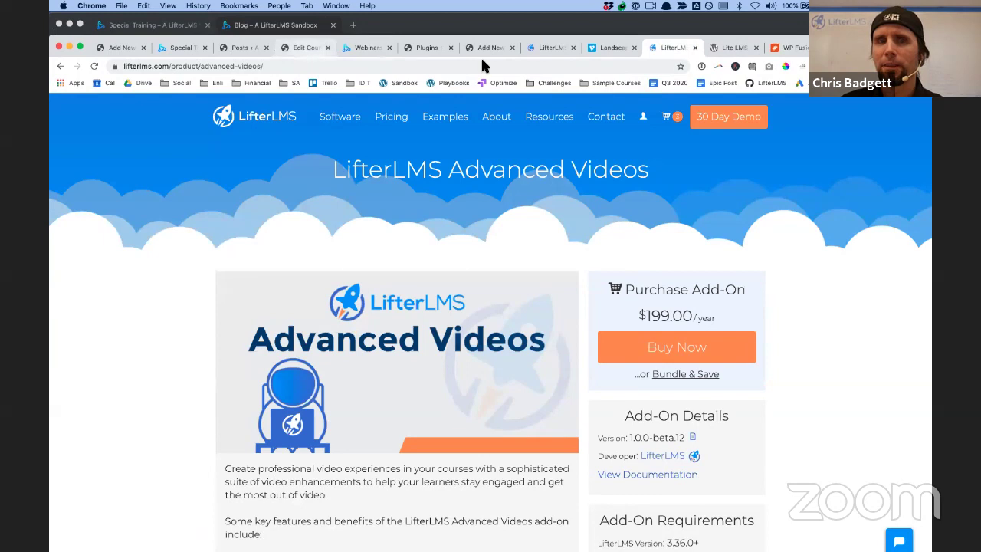
left_click_drag(307, 37, 307, 15)
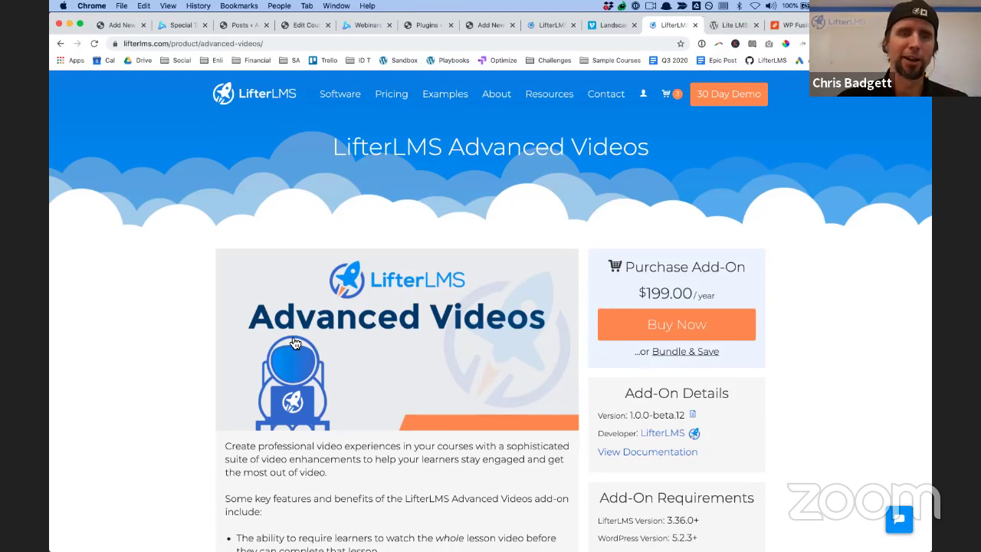
scroll(291, 337, "down", 4)
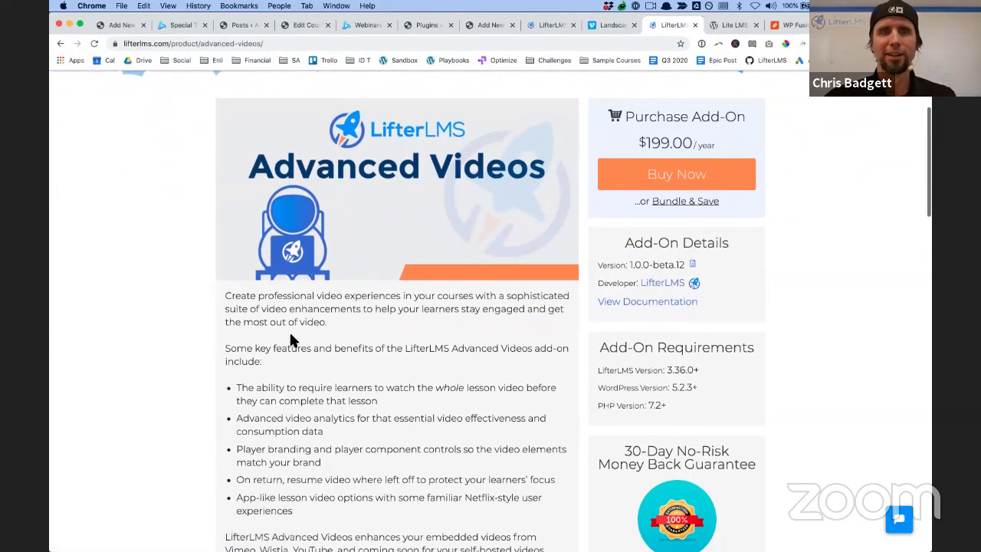
scroll(291, 338, "down", 1)
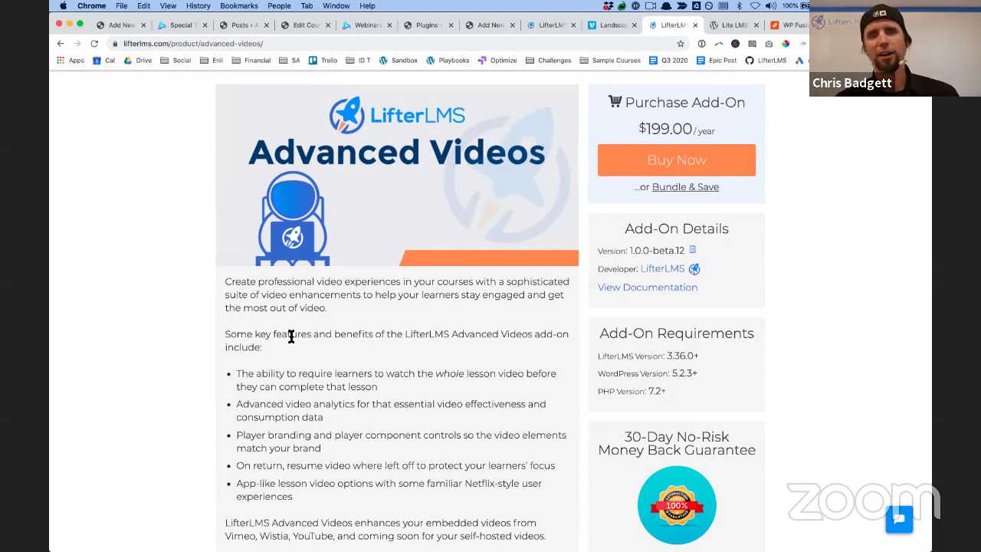
scroll(260, 354, "down", 2)
scroll(260, 353, "up", 2)
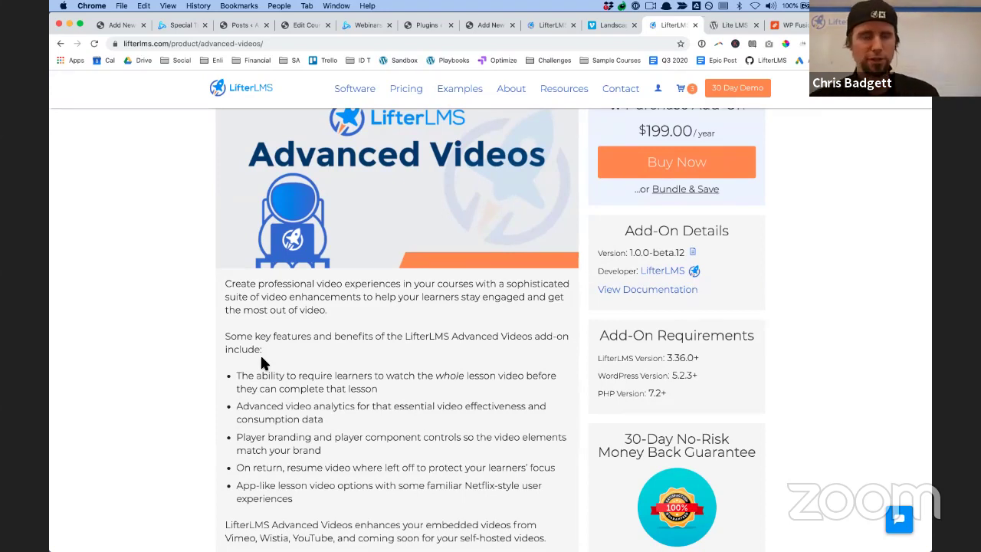
scroll(260, 353, "up", 1)
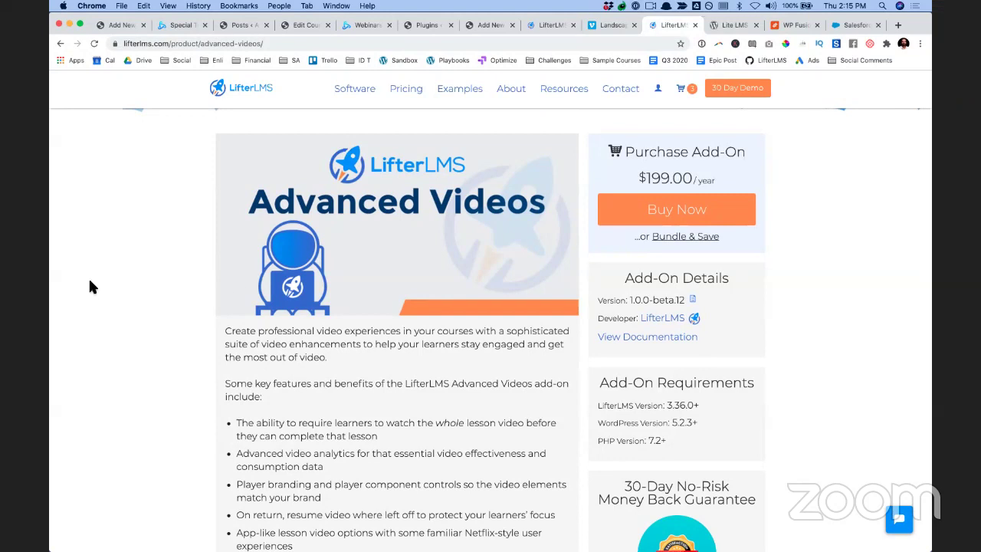
scroll(436, 287, "down", 3)
scroll(436, 287, "up", 6)
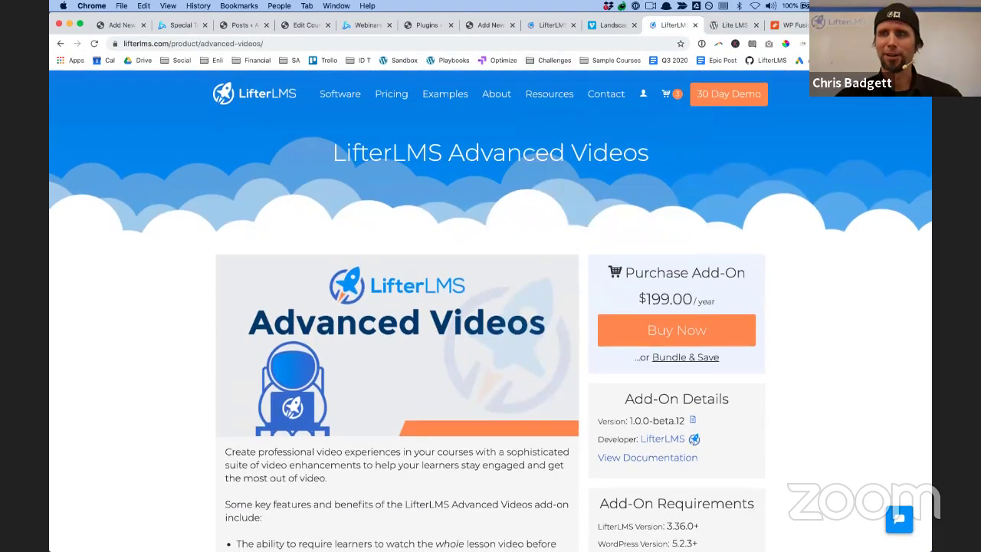
left_click_drag(916, 25, 915, 52)
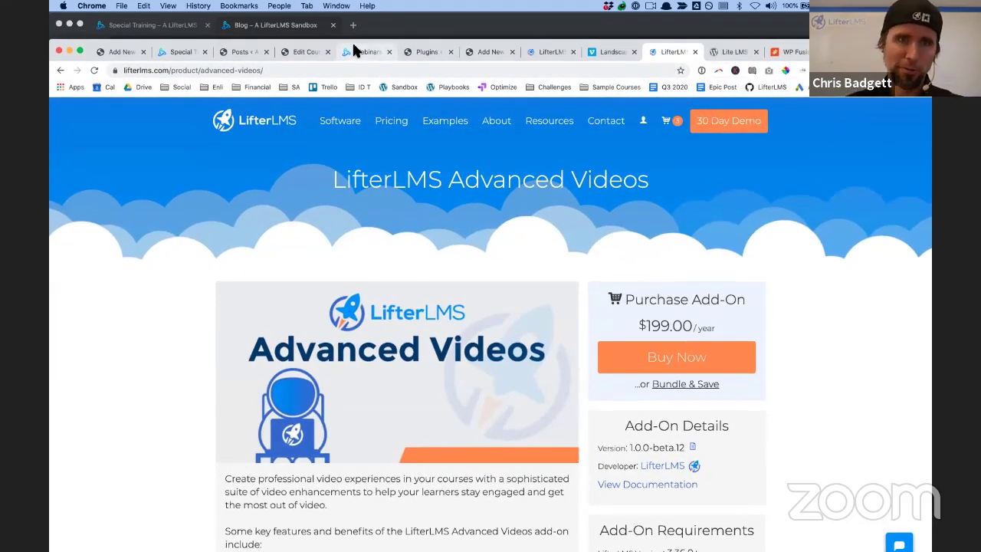
left_click_drag(353, 42, 356, 42)
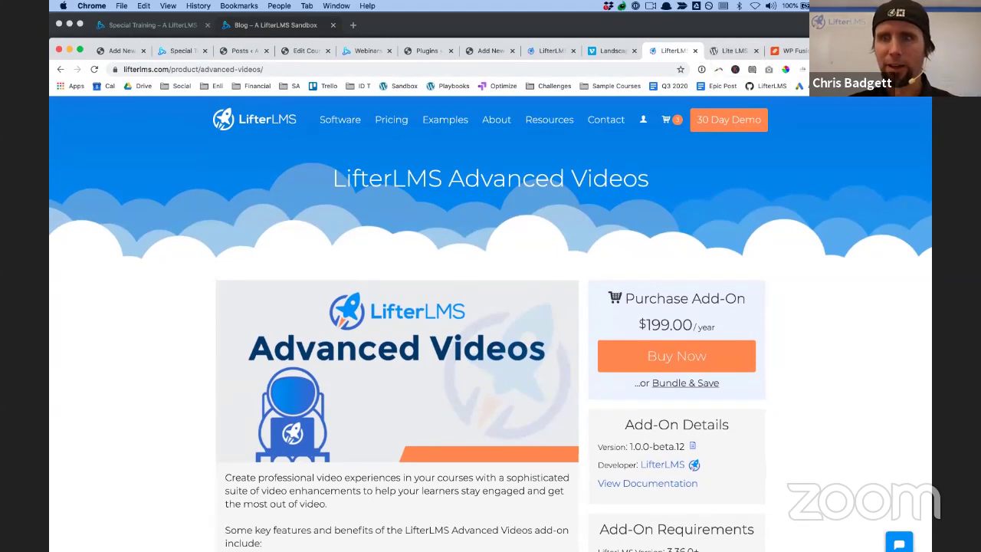
Open blog.lifterlms.com in a new tab, open the post "Free WordPress LMS Block Plugin Now Available" and select its web address
key("super+t")
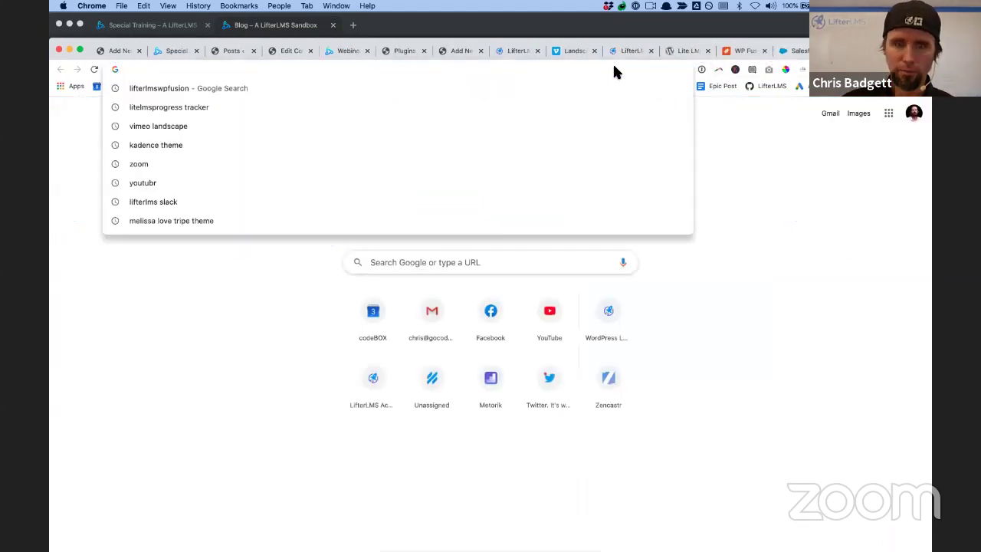
type("blog.lifterlms.com")
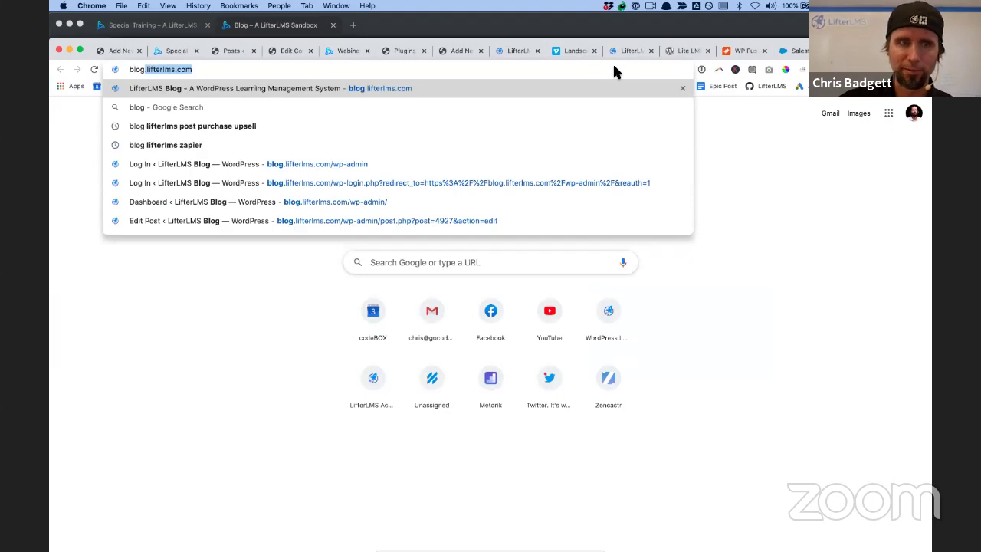
key("Return")
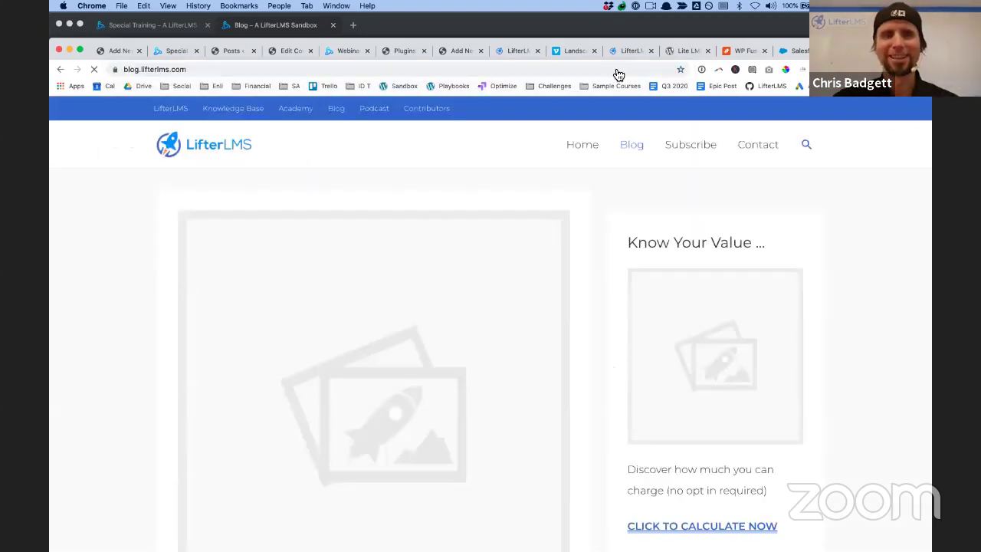
scroll(574, 321, "down", 15)
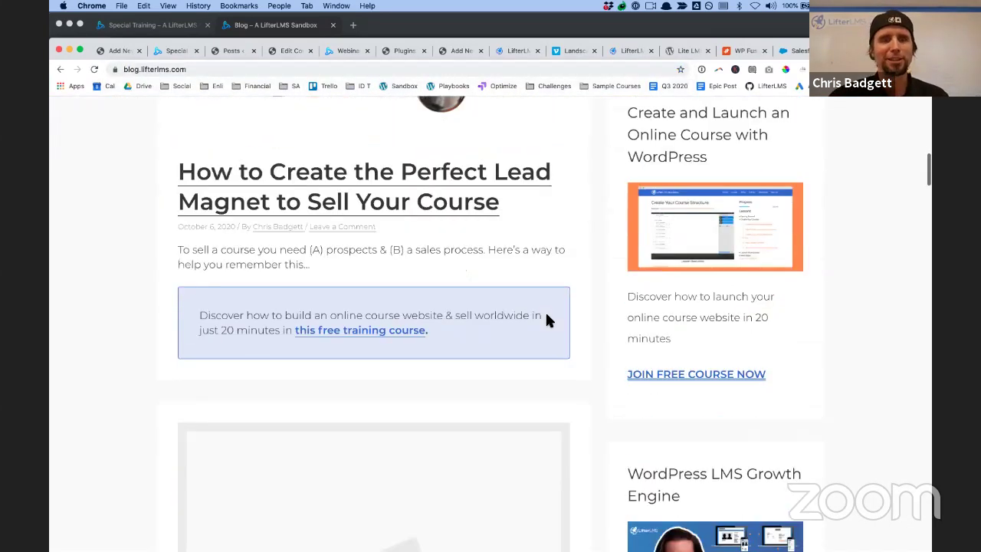
scroll(546, 321, "down", 5)
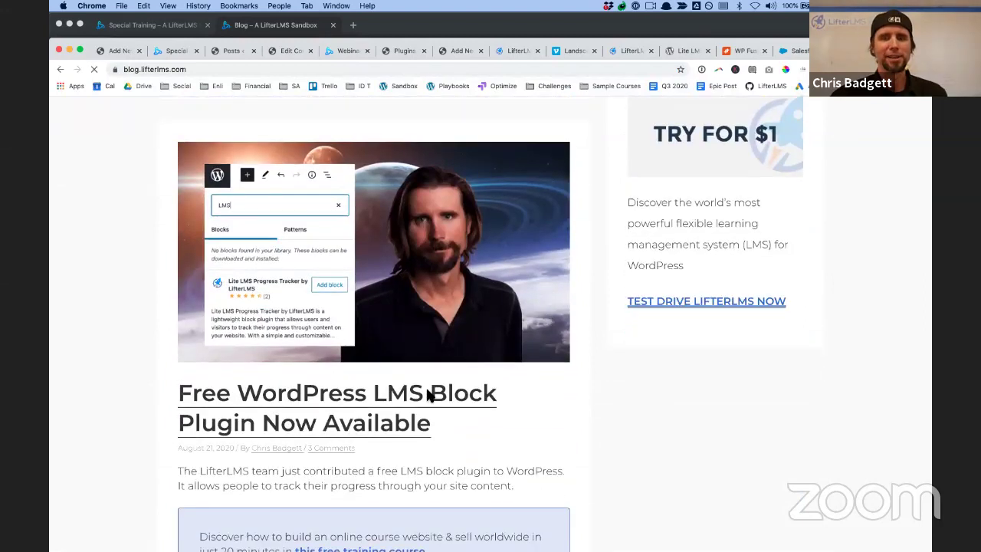
left_click(434, 396)
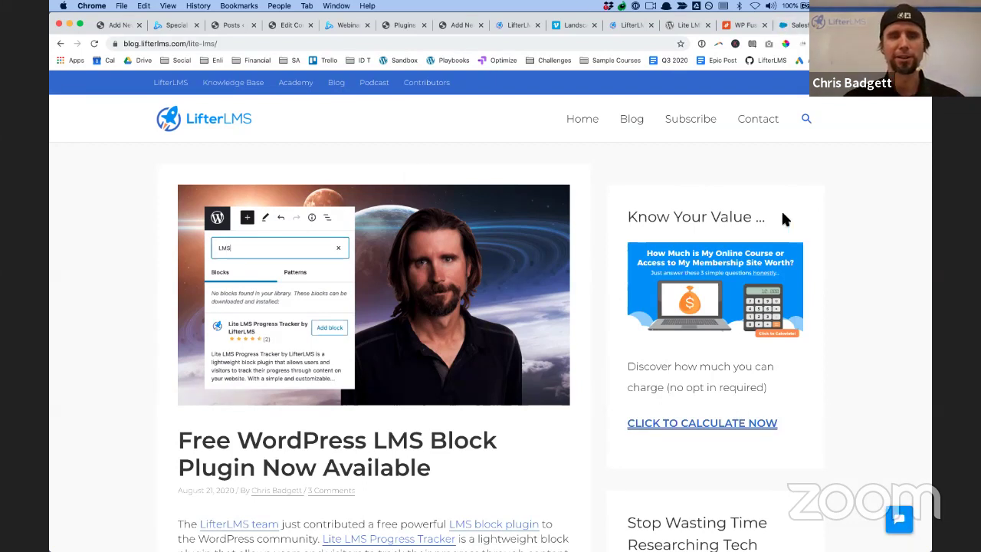
left_click(256, 43)
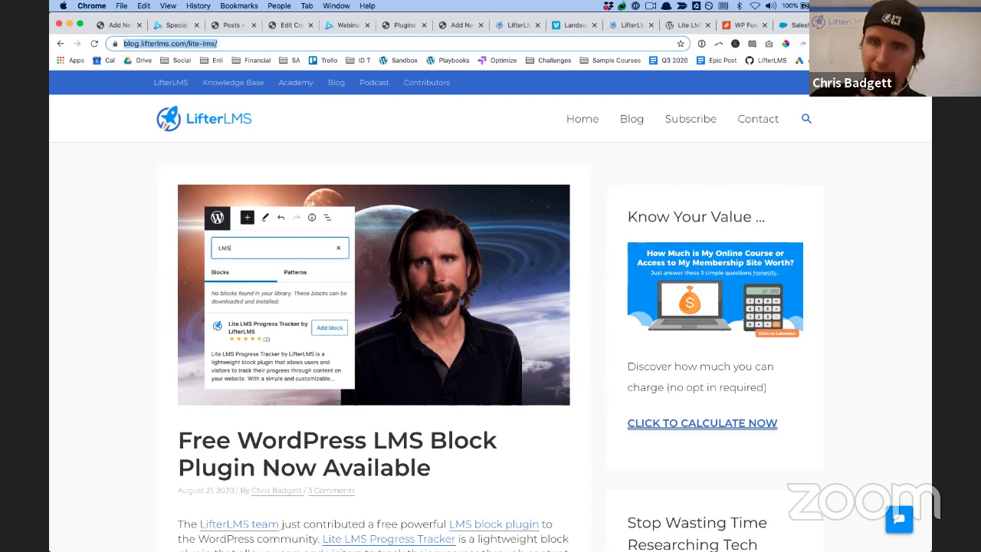
Go back to the Lite LMS Progress Tracker plugin page on WordPress.org, look over its description and select its web address
left_click_drag(882, 20, 881, 56)
left_click(688, 62)
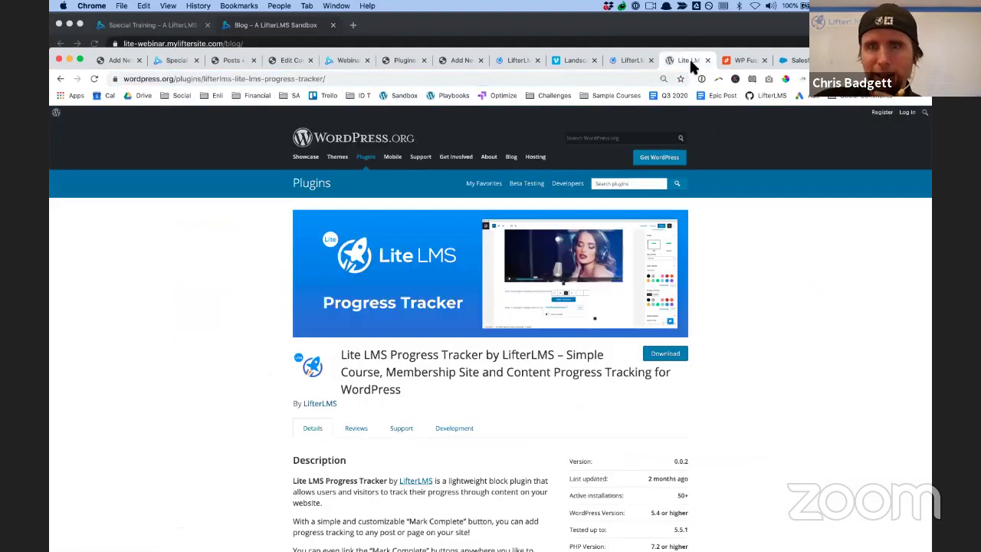
scroll(761, 373, "down", 4)
scroll(761, 376, "down", 1)
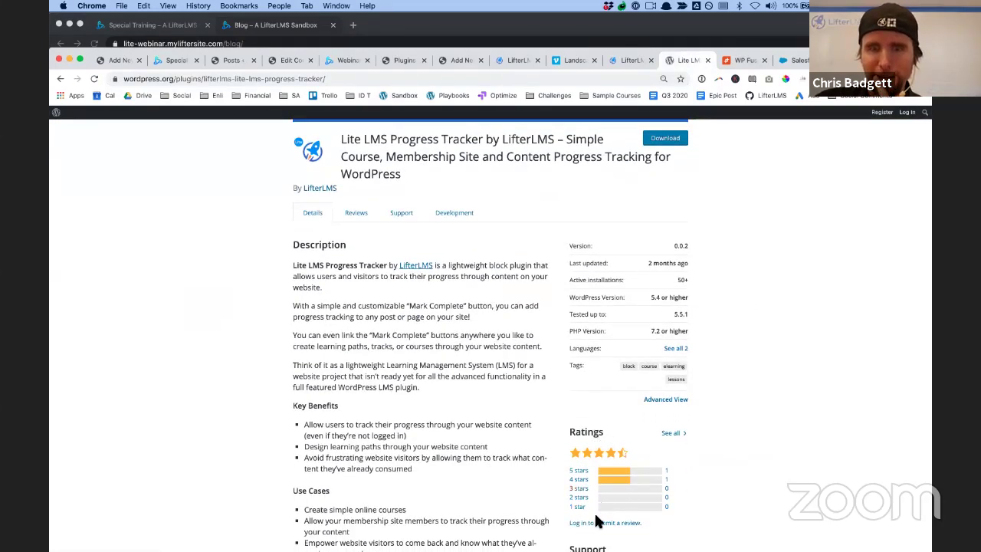
left_click(336, 82)
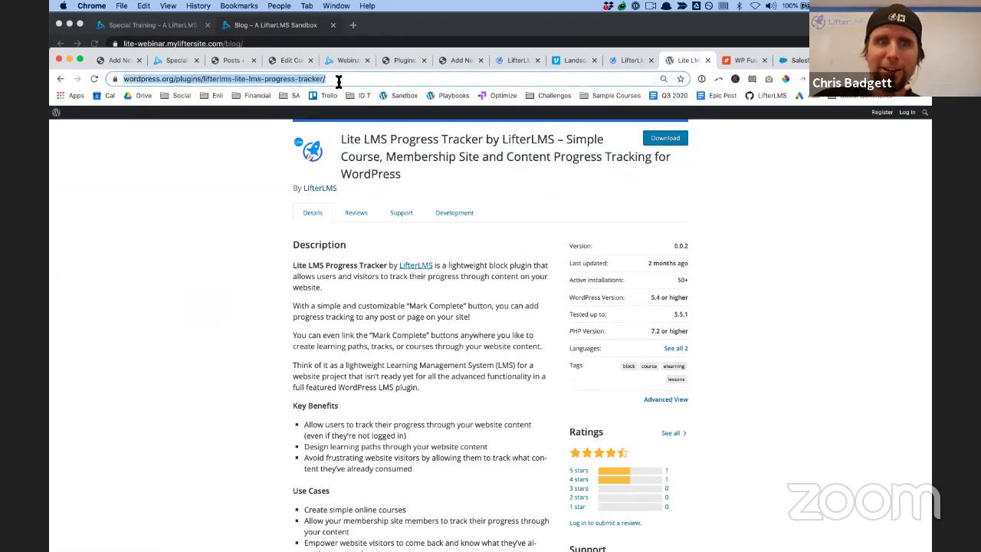
View all user reviews of the Lite LMS Progress Tracker, then return to the plugin's main page
left_click(673, 435)
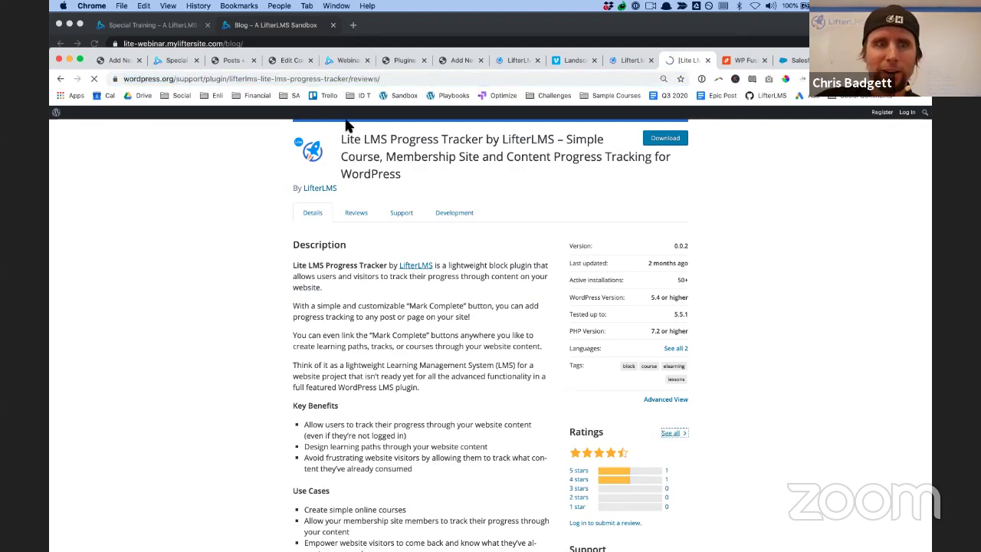
left_click(390, 80)
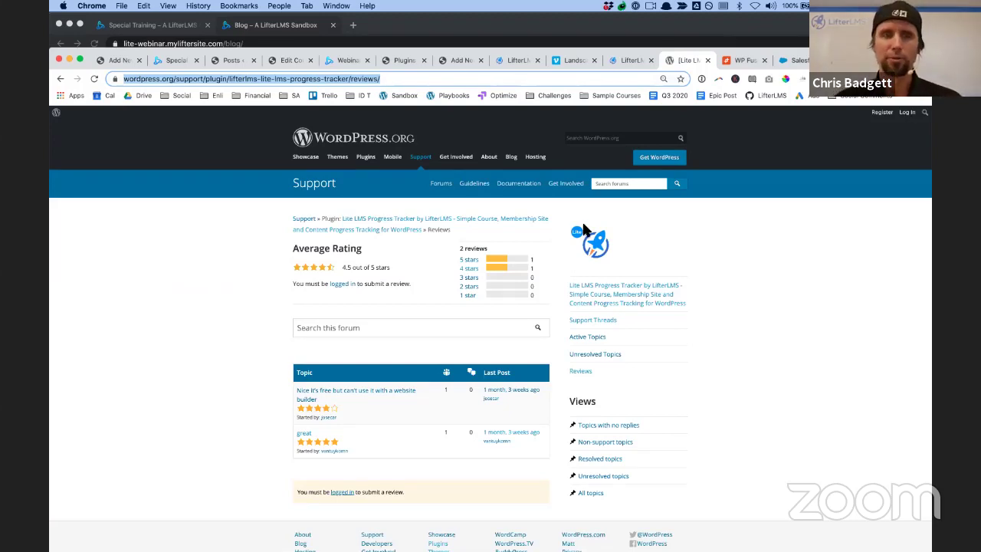
left_click(60, 79)
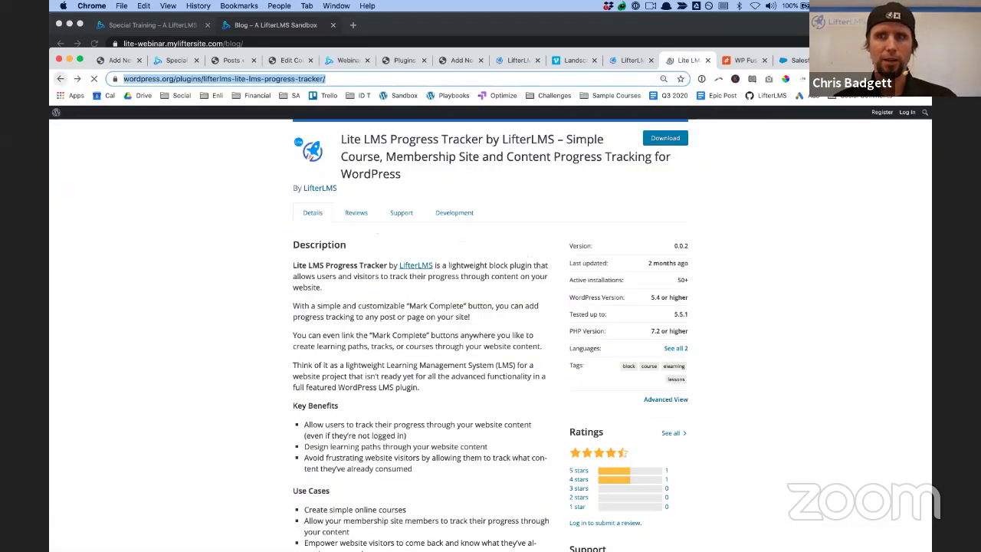
left_click_drag(230, 51, 231, 17)
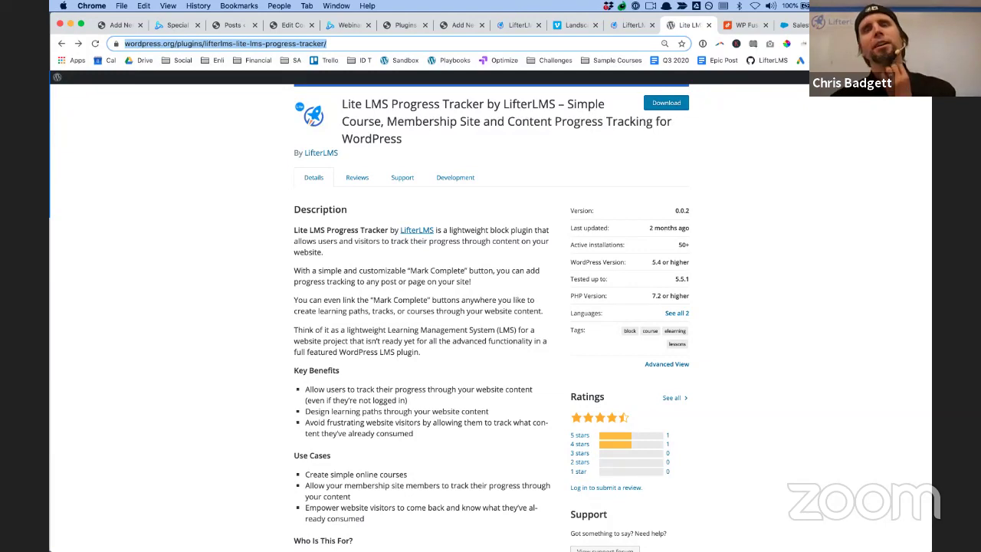
scroll(657, 144, "up", 5)
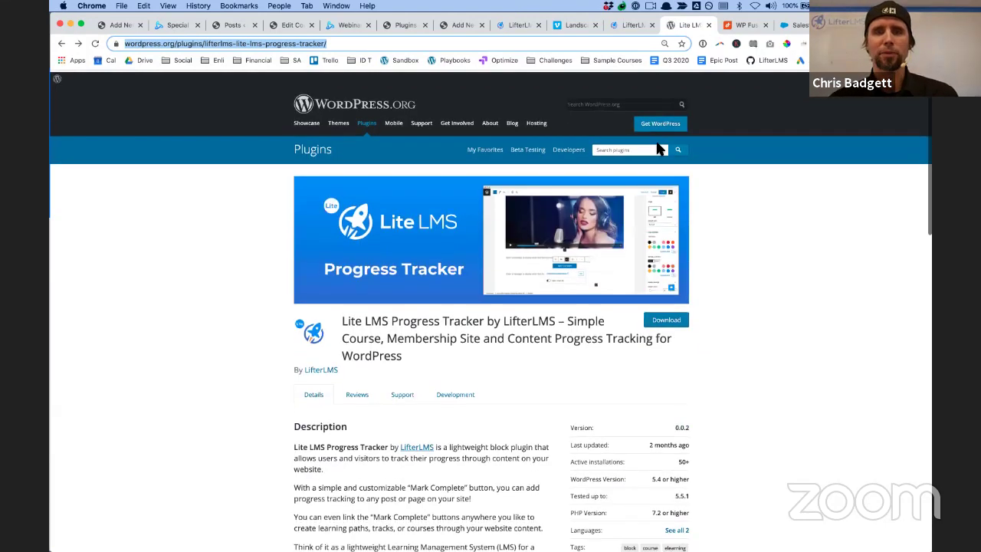
scroll(658, 146, "down", 1)
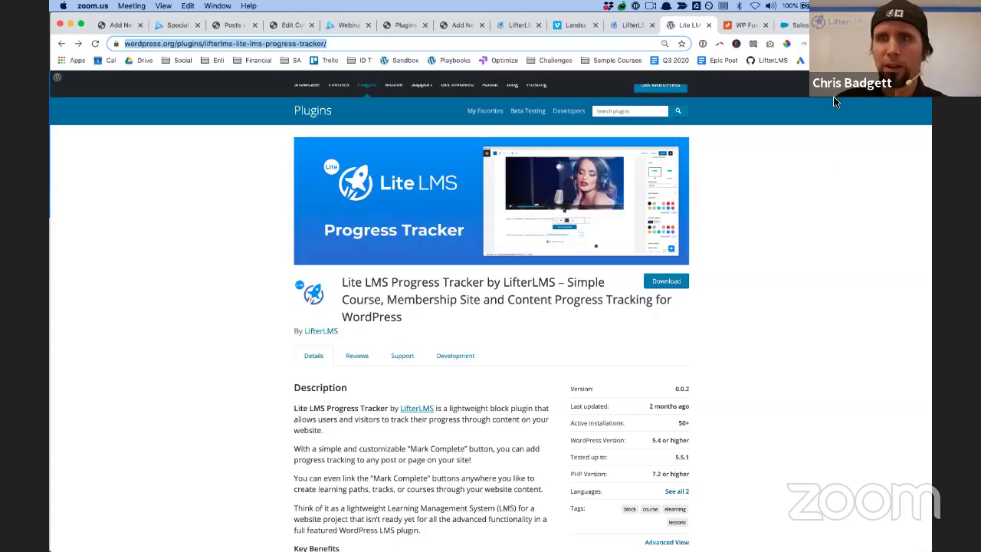
Go from the LifterLMS blog post to the main LifterLMS site and open the LifterLMS PDFs product from its add-ons store
left_click(632, 25)
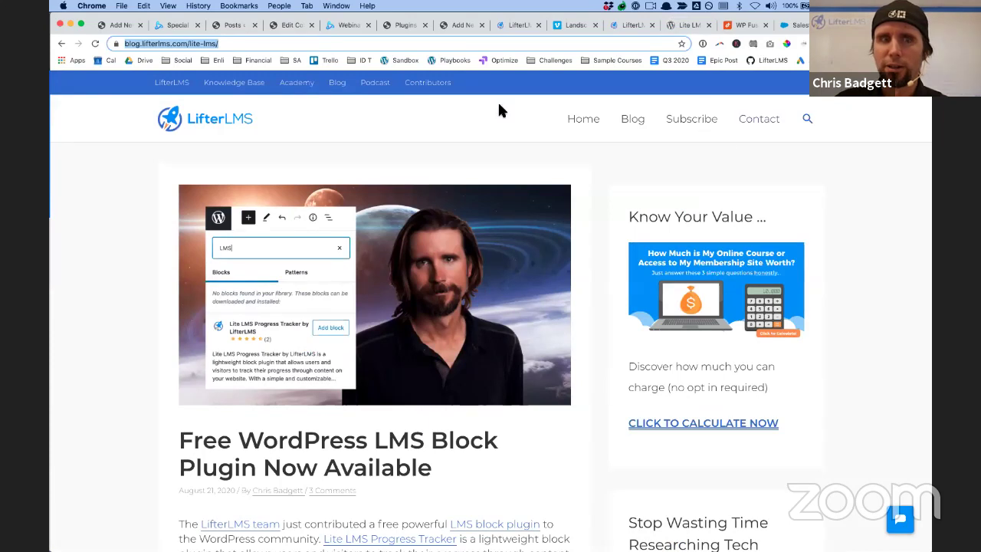
left_click(173, 83)
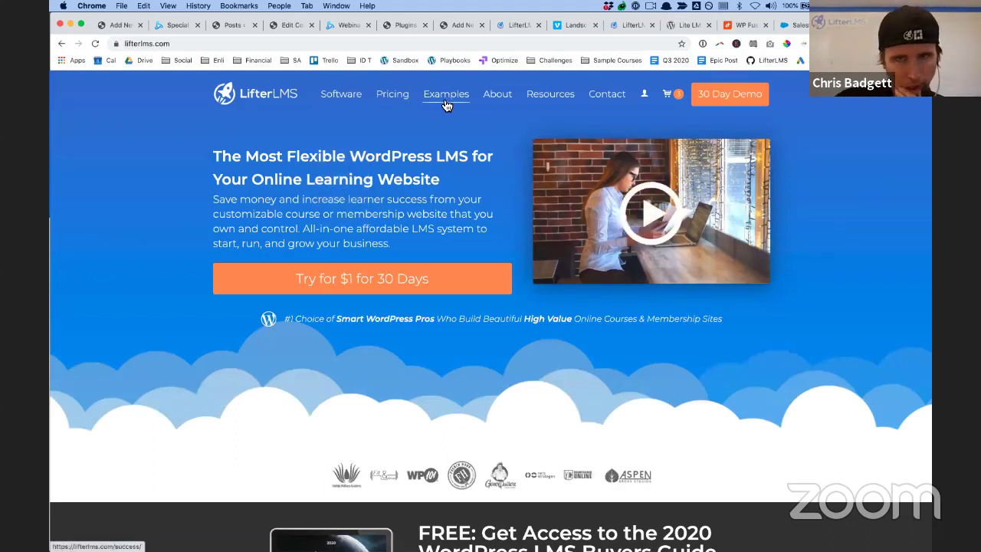
mouse_move(340, 96)
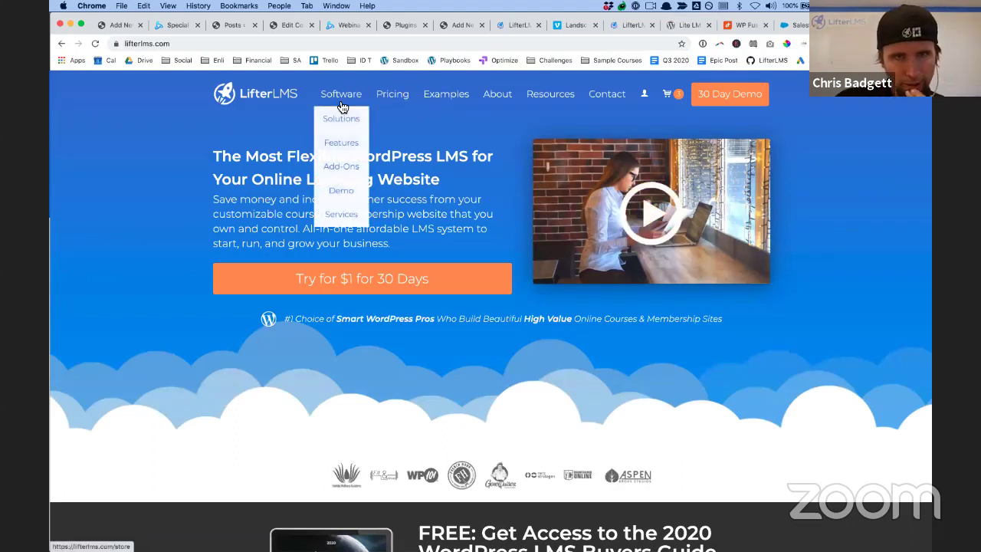
left_click(343, 168)
scroll(344, 170, "down", 10)
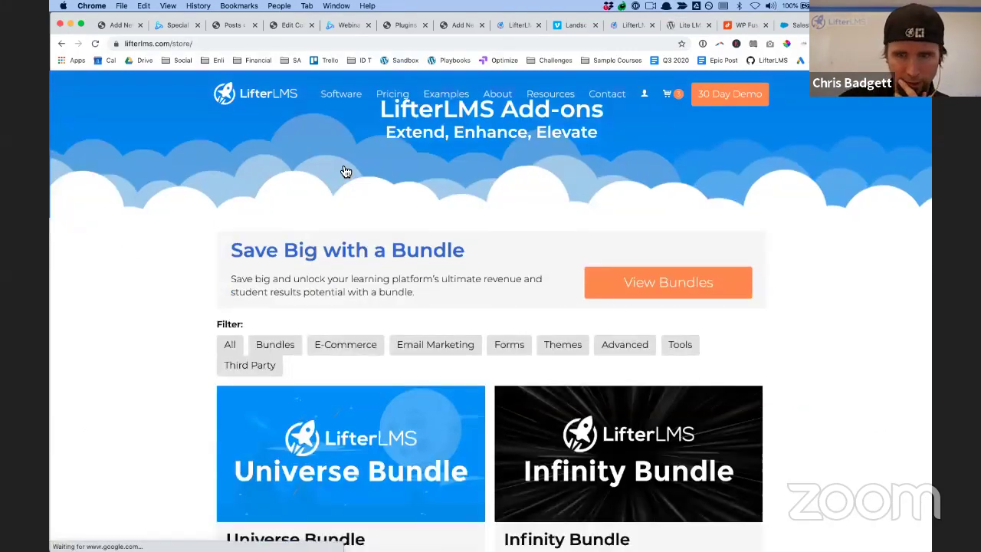
scroll(349, 146, "down", 15)
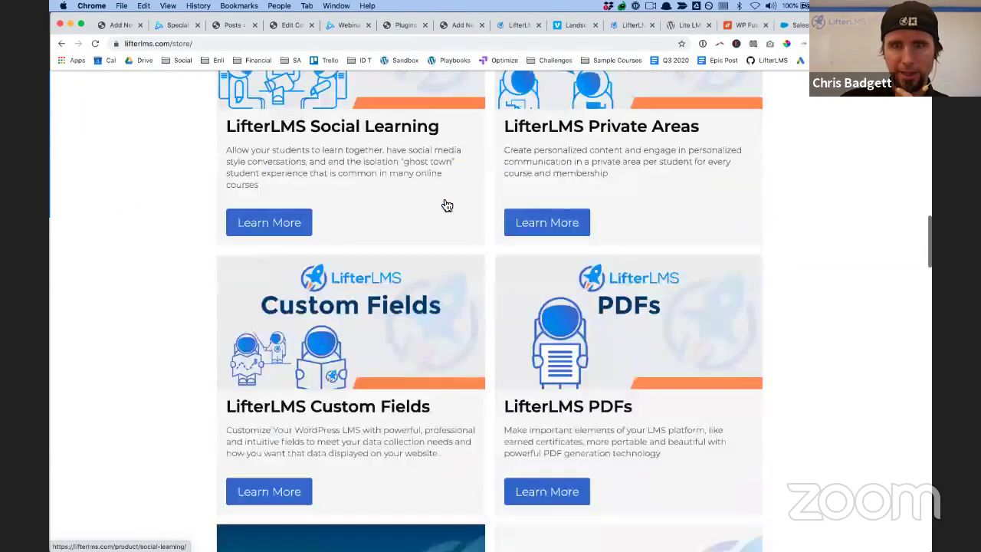
left_click(588, 331)
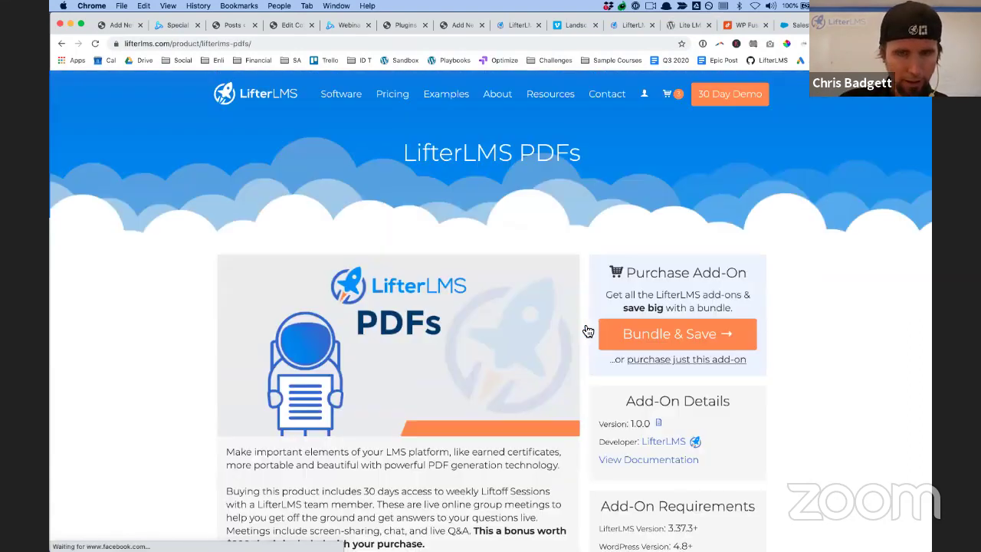
Examine the LifterLMS PDFs add-on's description, purchase options, details and requirements
scroll(588, 331, "down", 2)
scroll(588, 332, "up", 2)
scroll(588, 331, "down", 3)
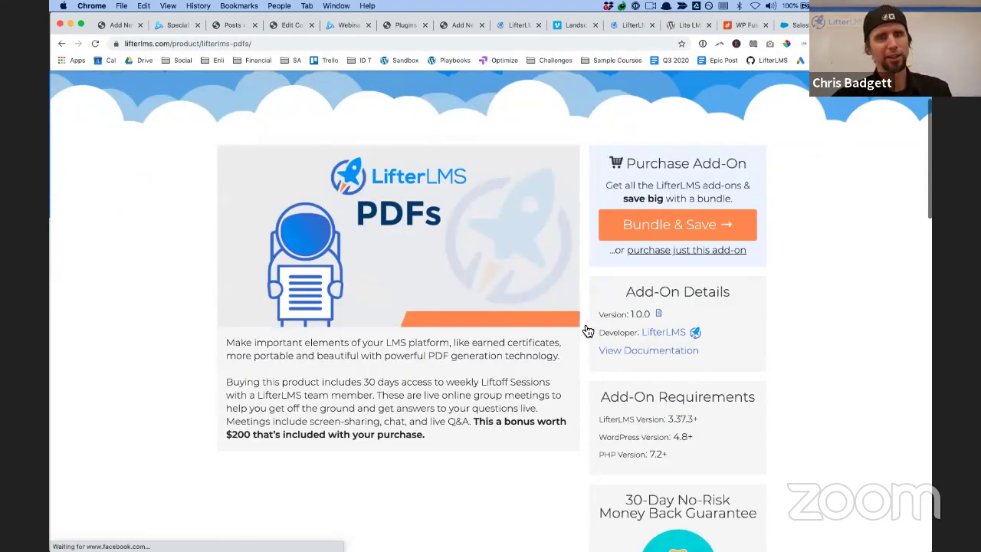
scroll(587, 331, "up", 1)
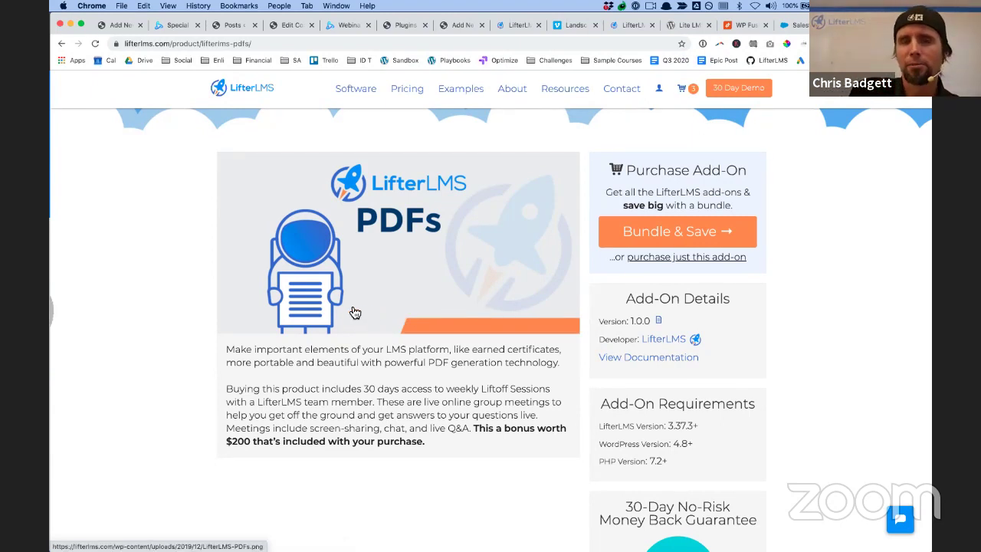
scroll(355, 313, "up", 2)
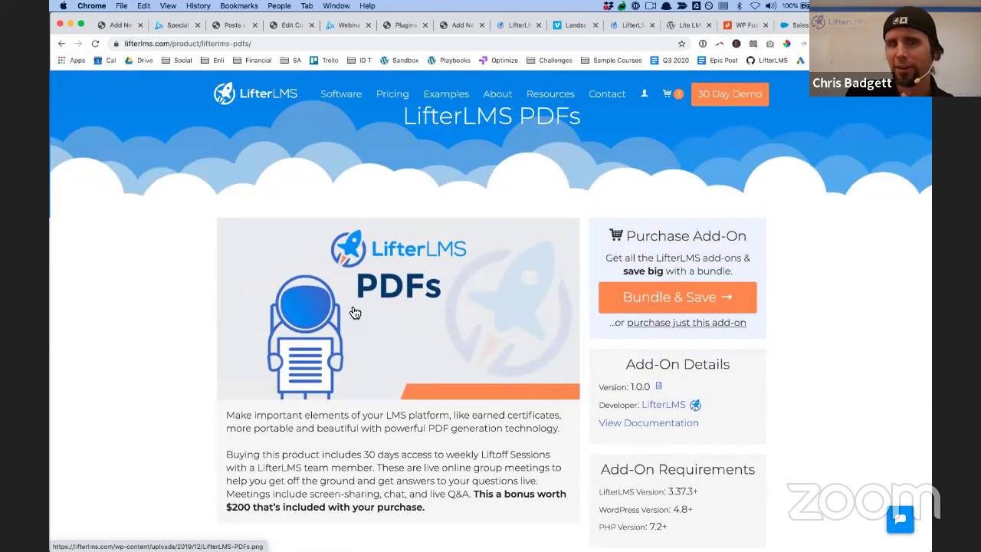
scroll(355, 313, "down", 3)
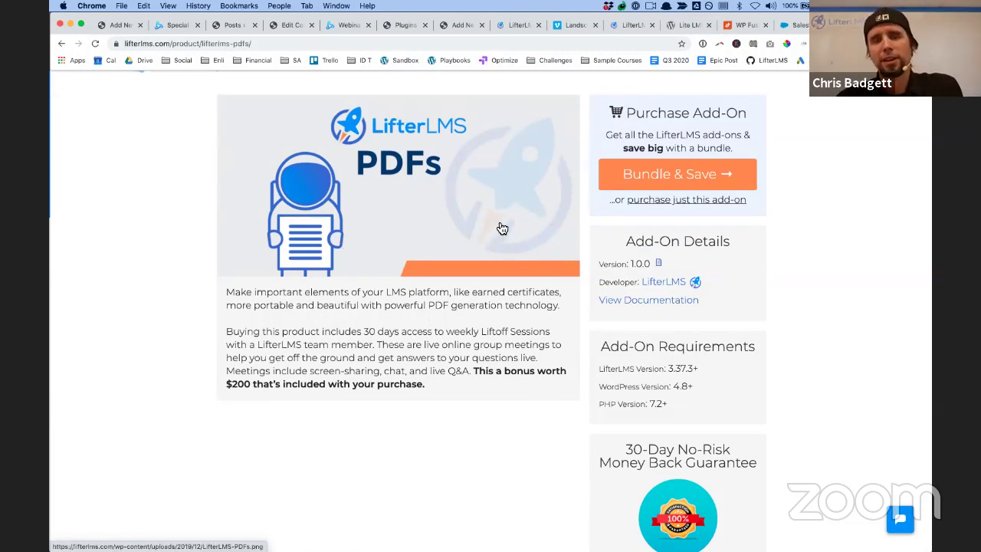
scroll(502, 228, "up", 4)
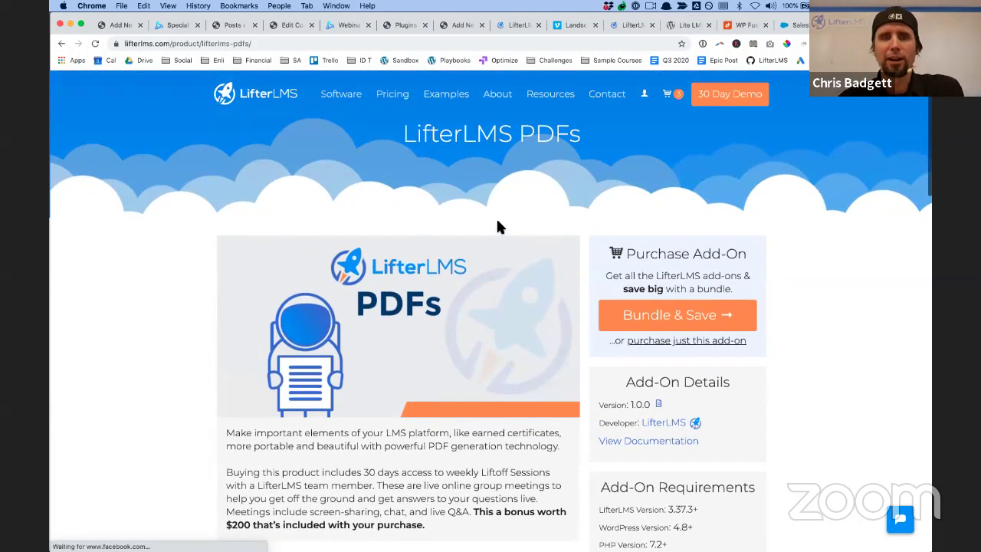
scroll(496, 227, "up", 1)
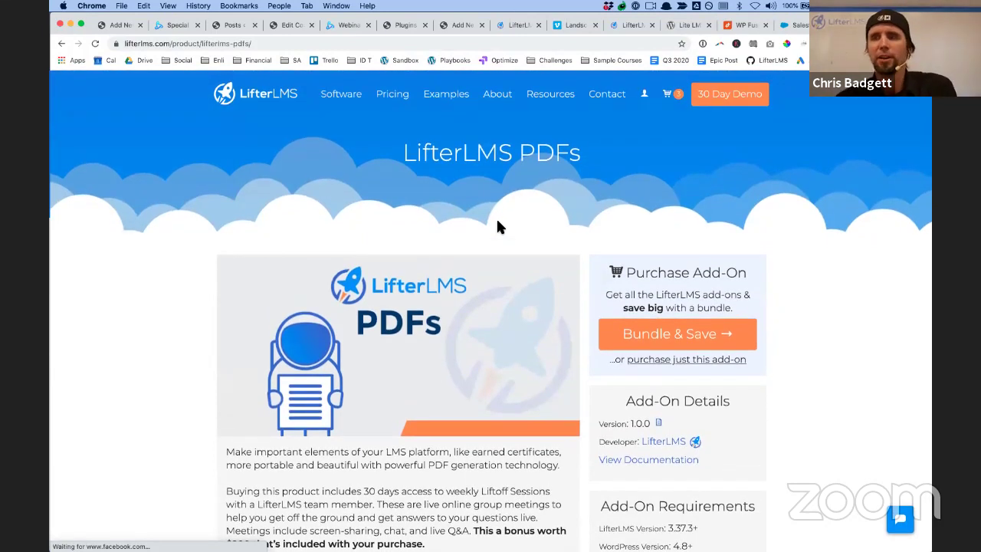
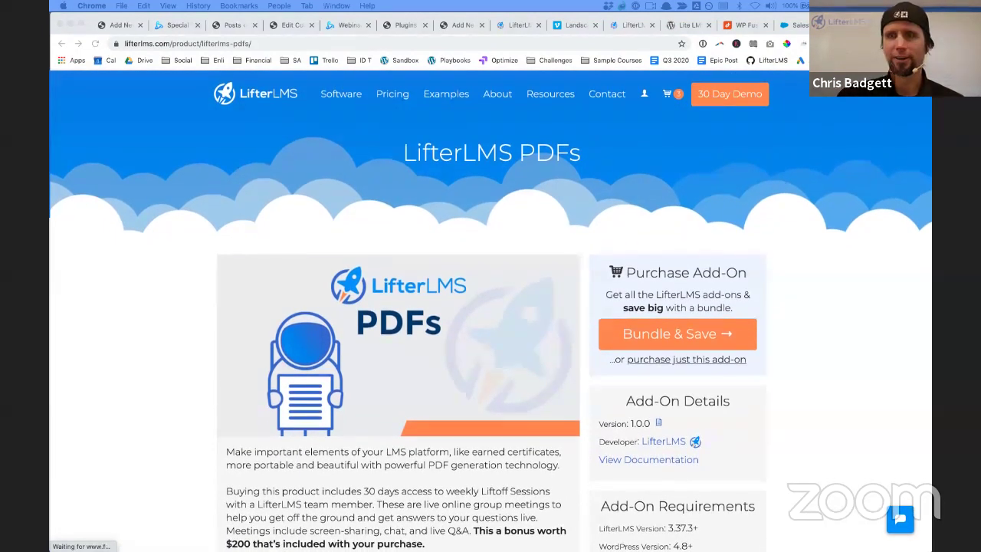
Glance at the LifterLMS pricing page and return to the Lite LMS Progress Tracker plugin page to review its header and description
left_click_drag(303, 17, 302, 49)
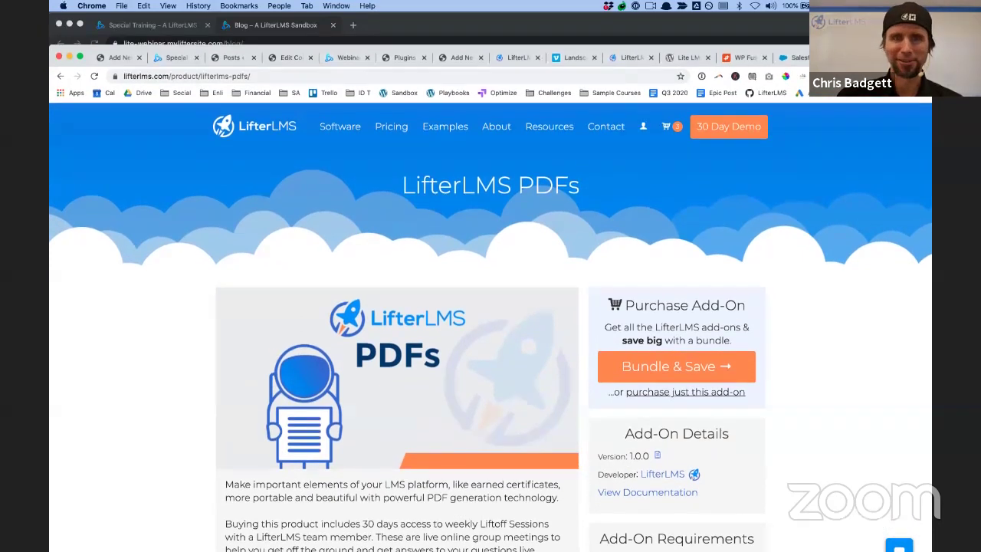
left_click(519, 58)
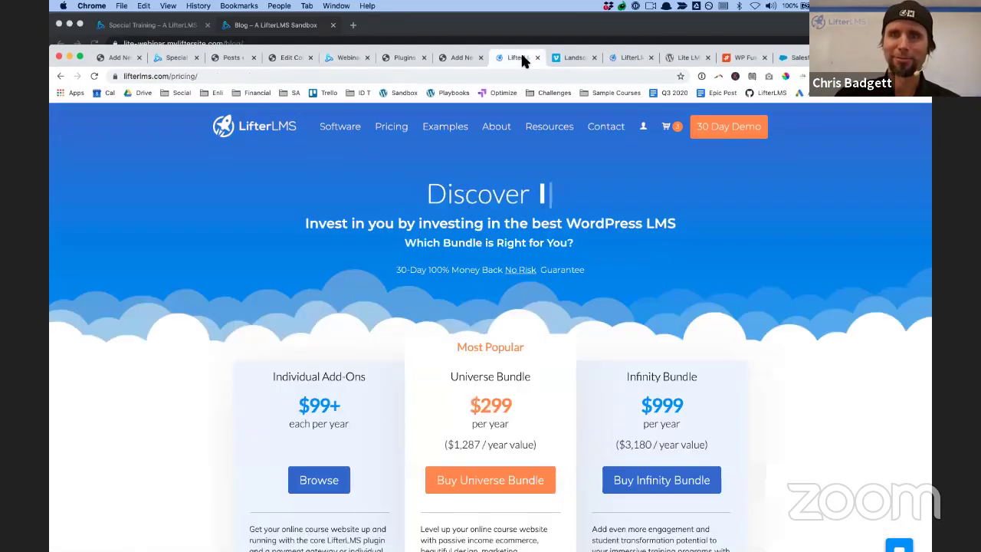
left_click(694, 58)
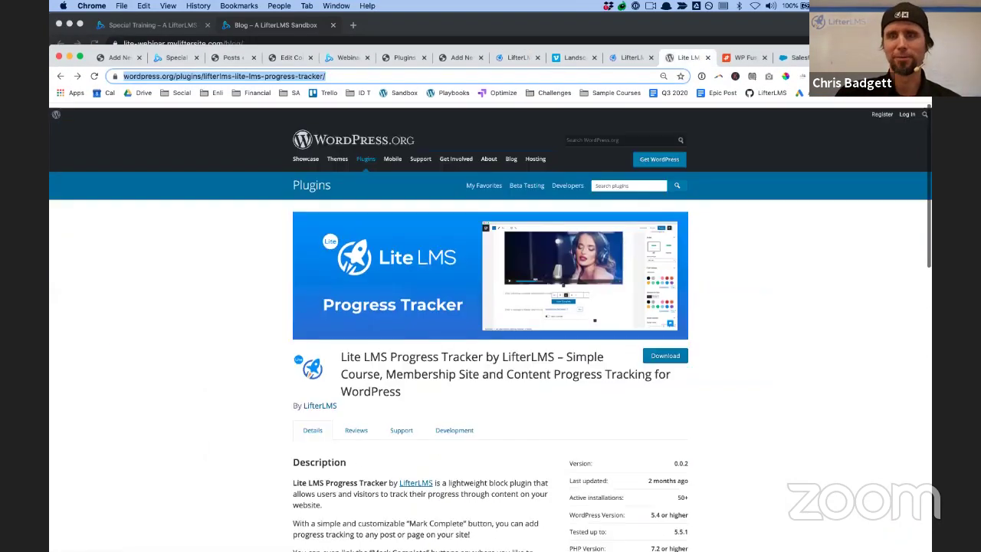
left_click_drag(889, 57, 889, 27)
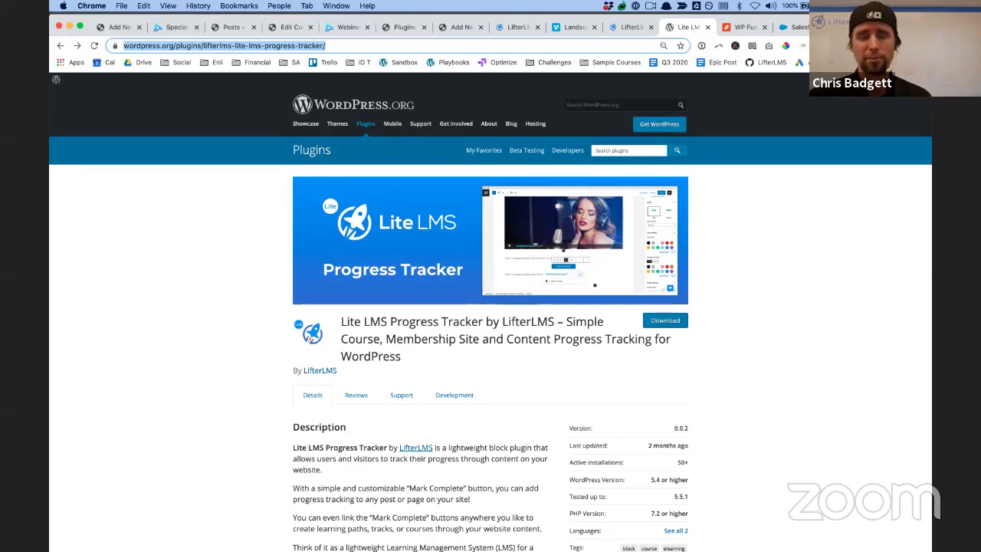
scroll(575, 297, "down", 1)
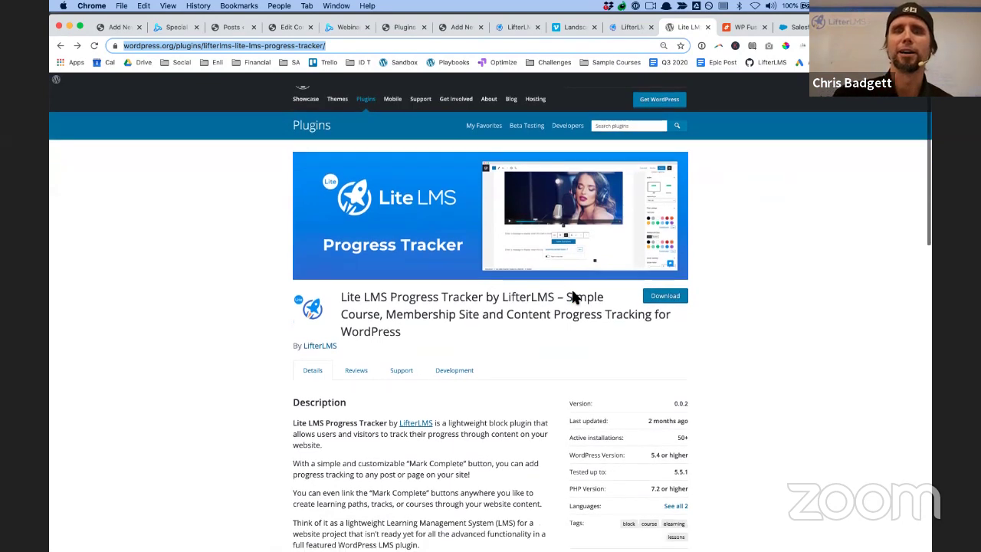
scroll(575, 298, "down", 3)
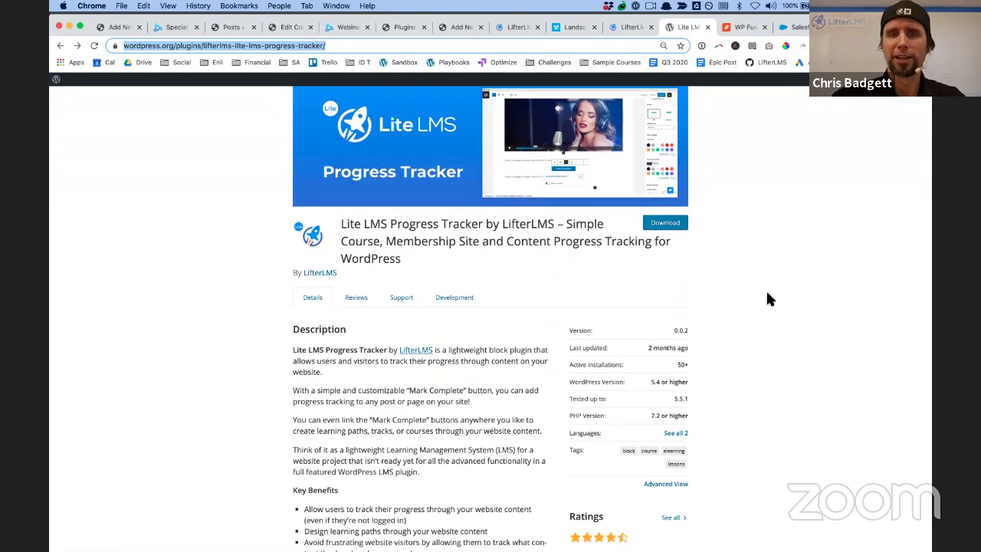
scroll(809, 294, "up", 4)
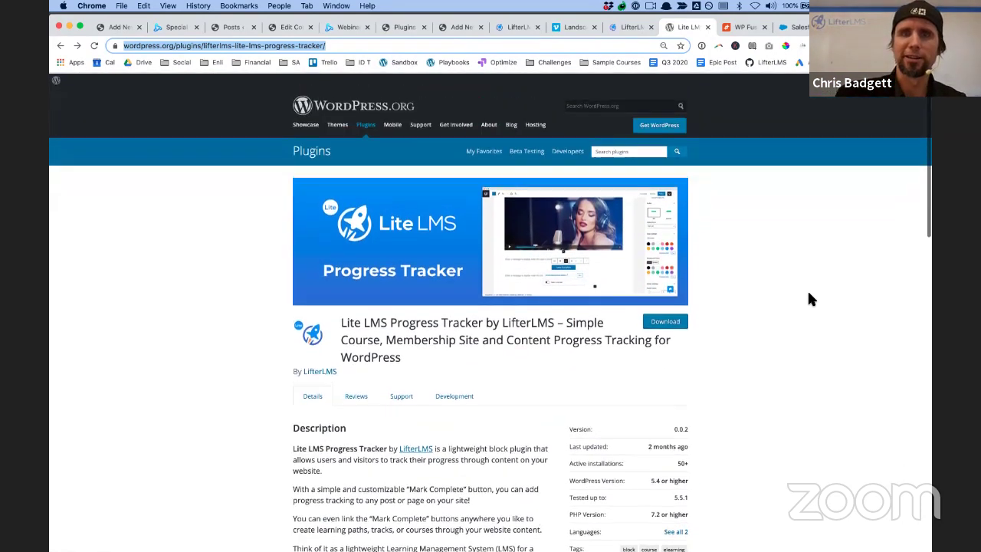